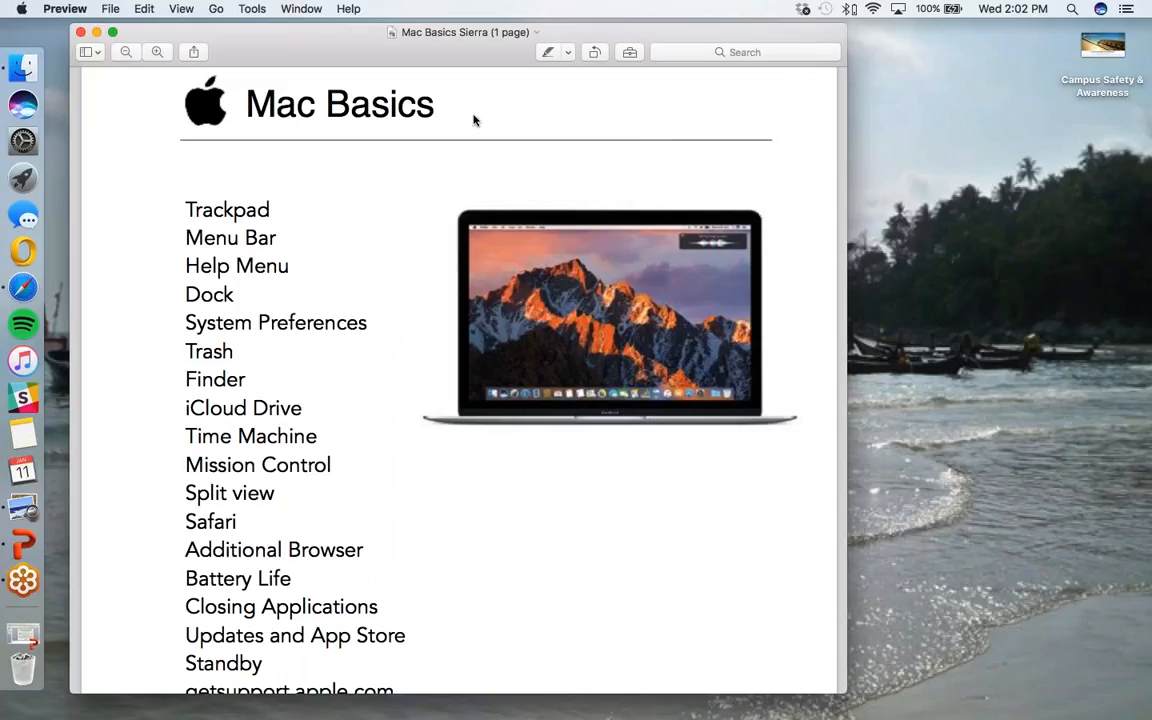
- Minimize the Mac Basics document and open the Trackpad settings in System Preferences
click(97, 32)
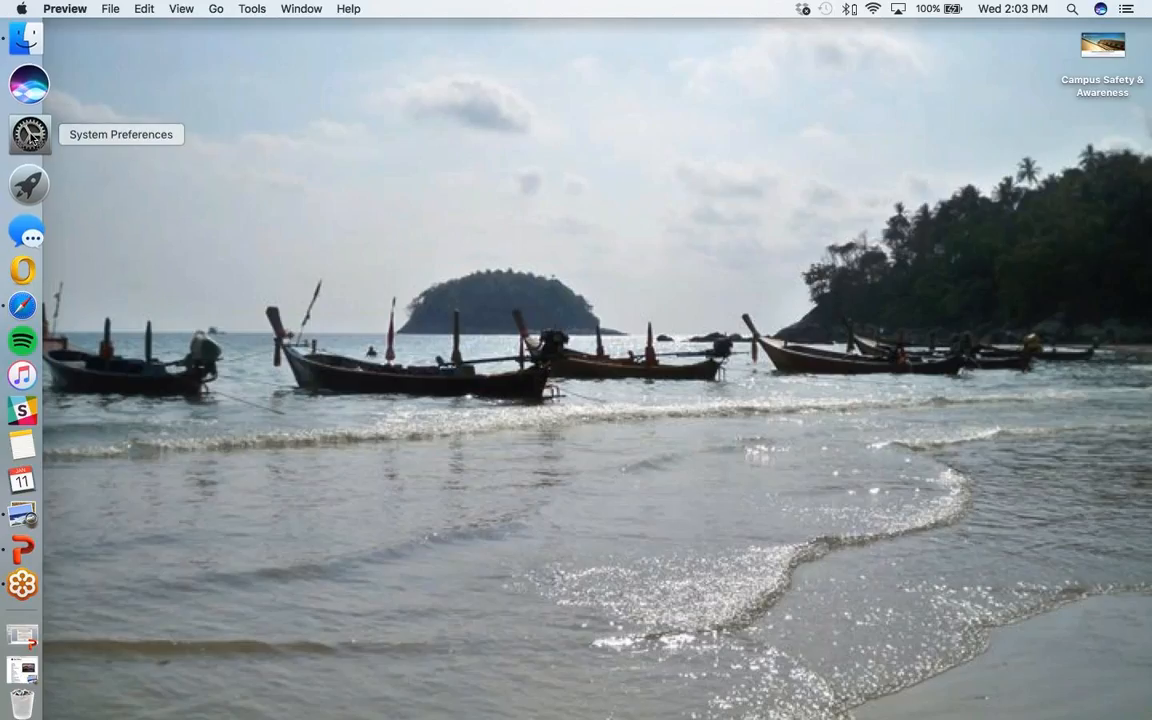
click(22, 10)
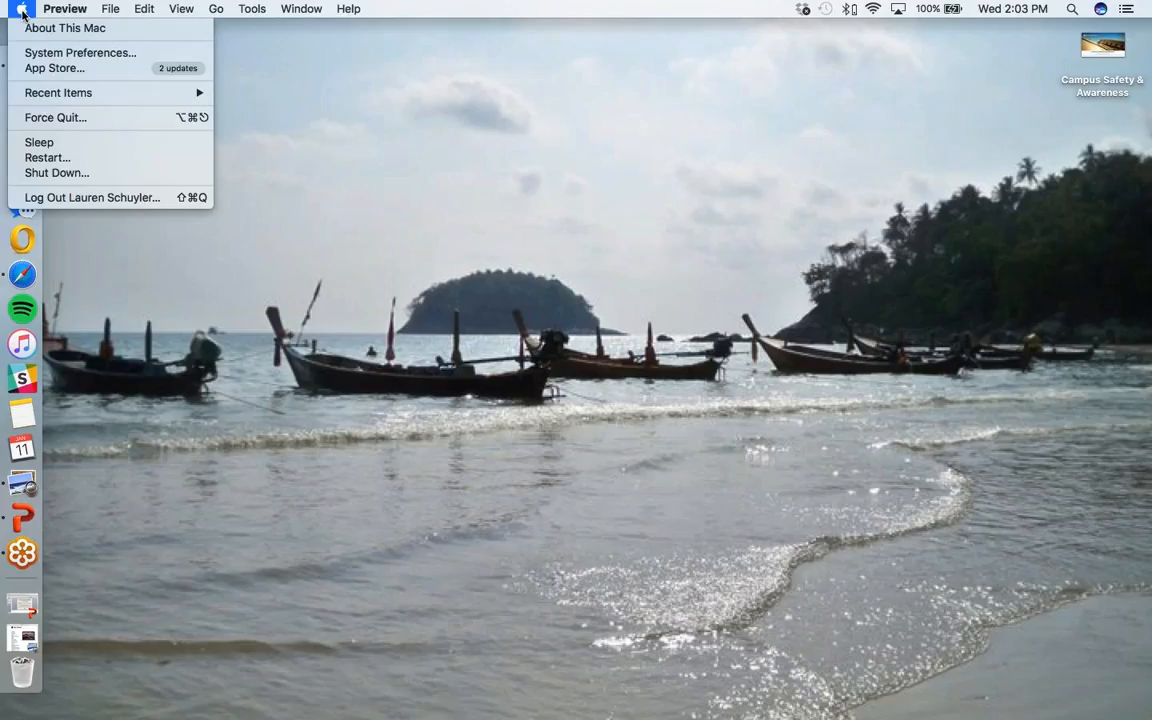
click(40, 53)
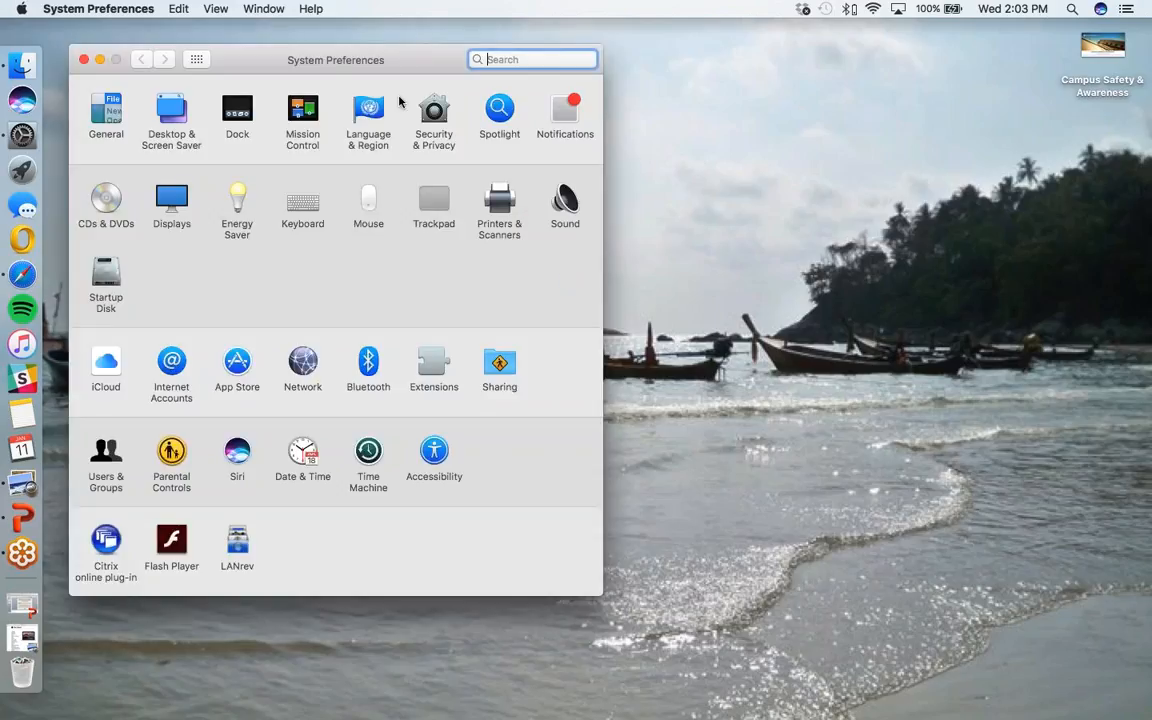
drag(331, 60, 447, 77)
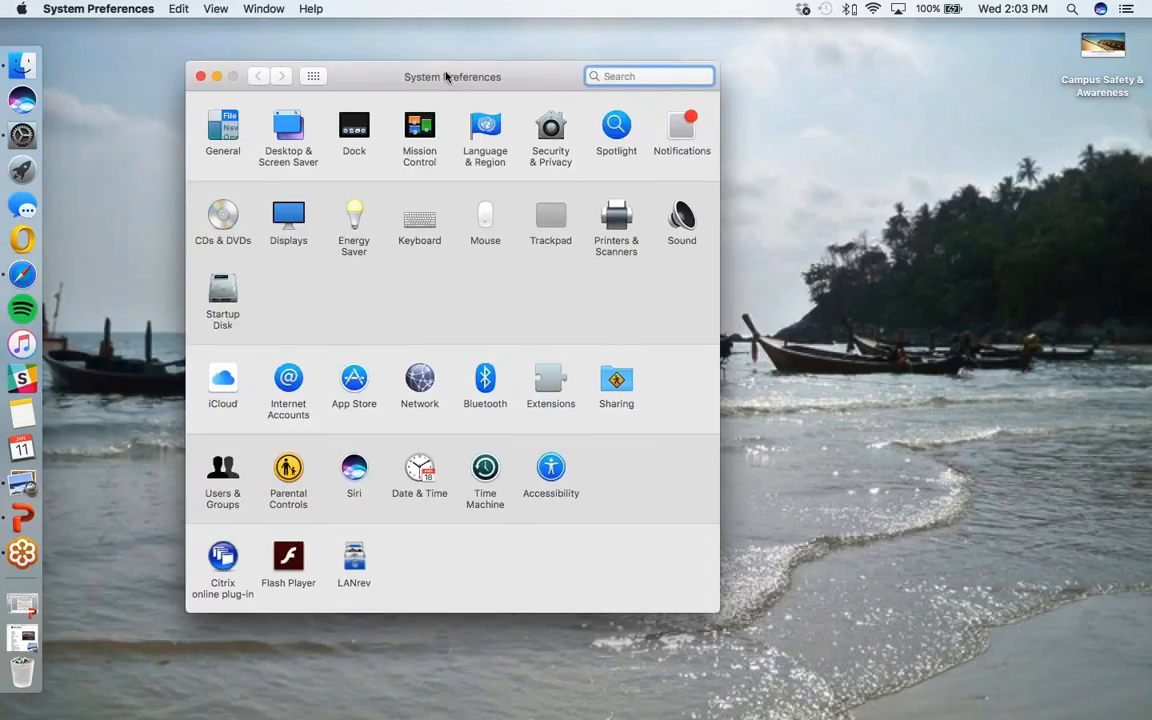
click(551, 218)
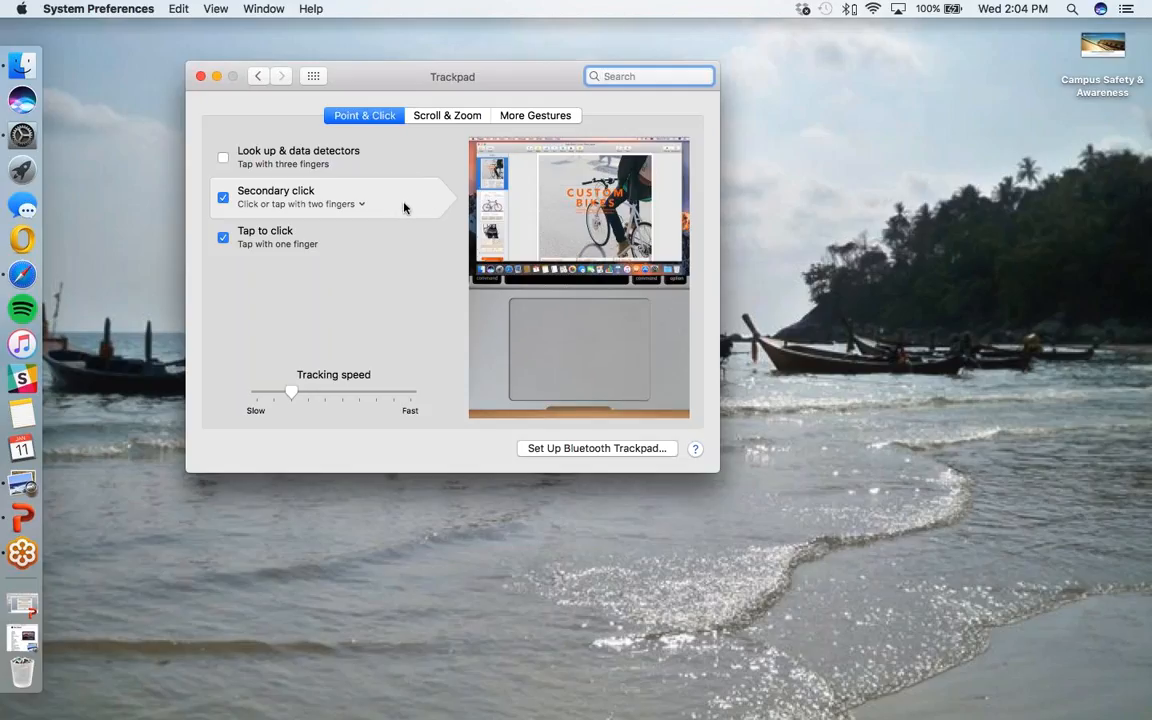
- Review the trackpad's Scroll & Zoom, More Gestures and Point & Click options
click(453, 117)
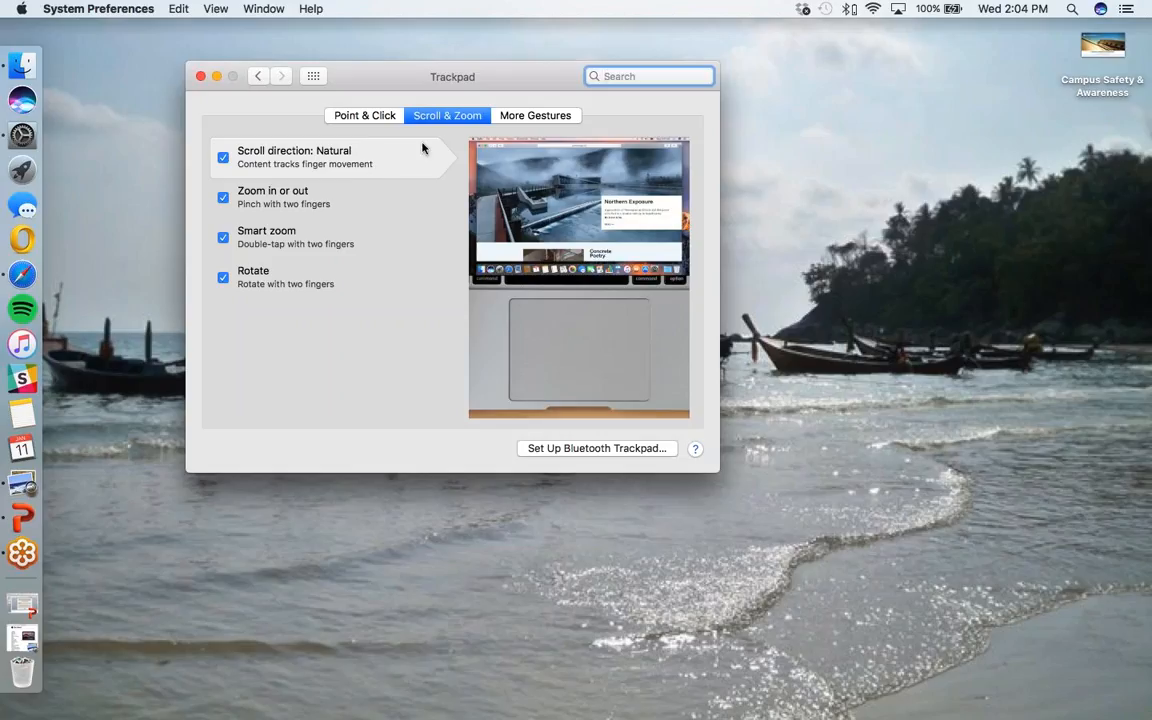
click(541, 116)
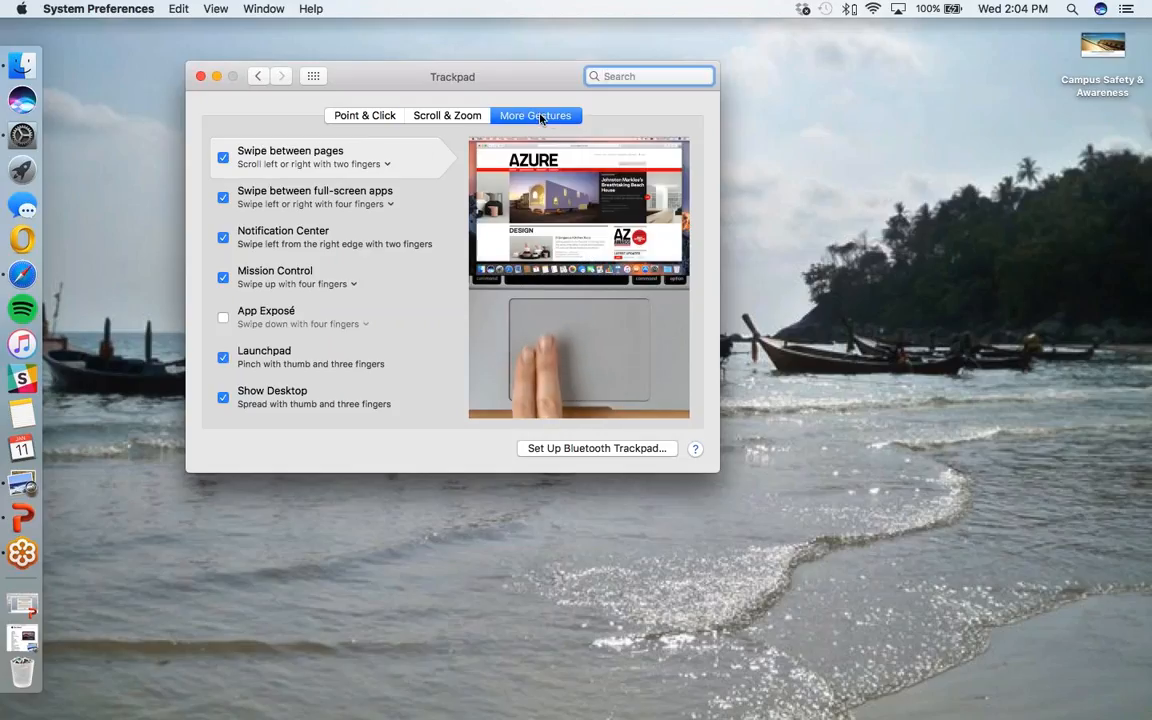
click(450, 116)
click(378, 117)
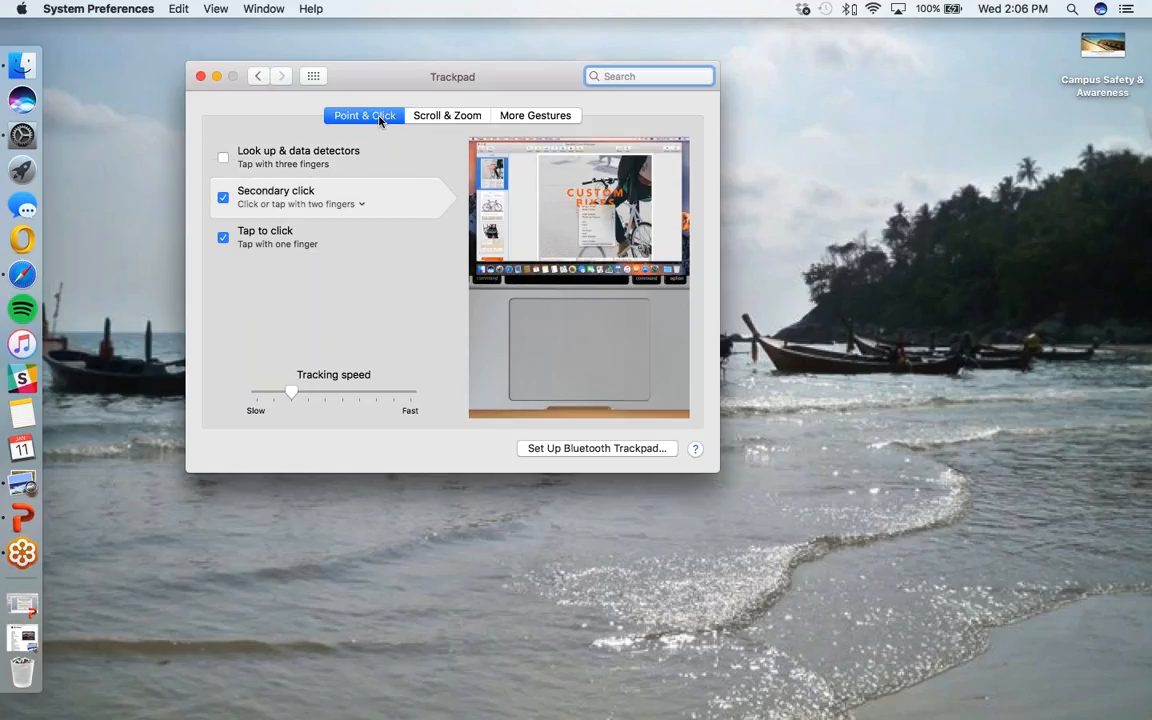
- Turn the trackpad's natural scroll direction off and back on, and close System Preferences
click(462, 122)
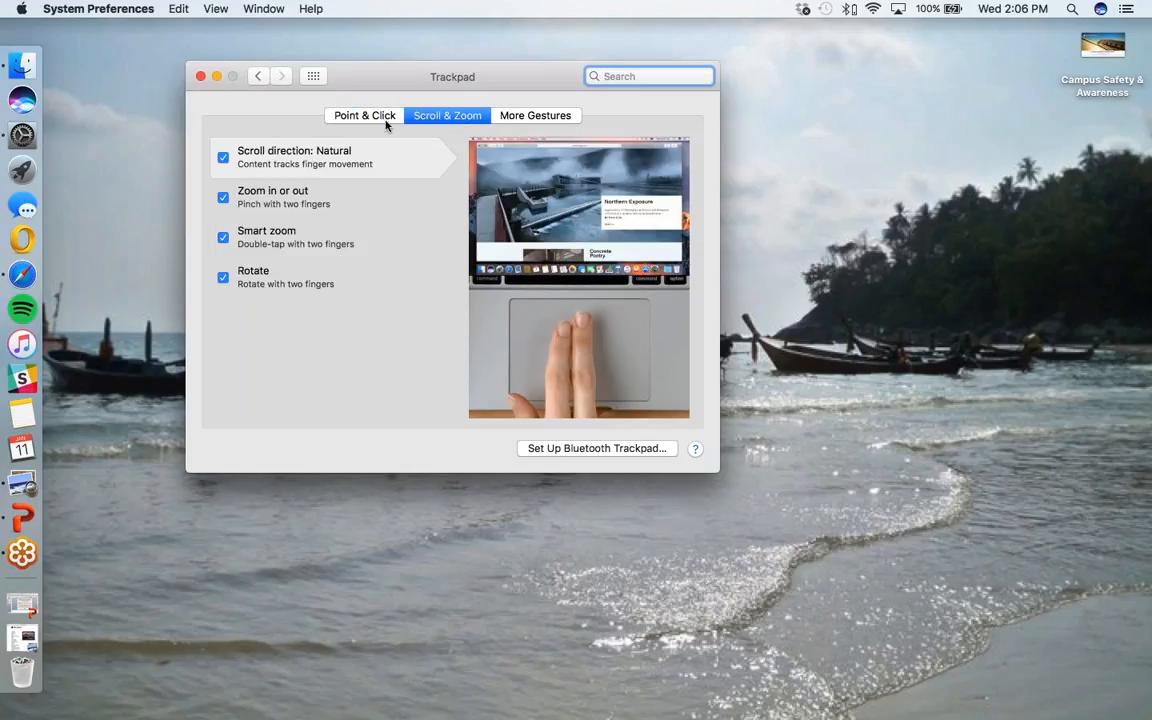
click(223, 158)
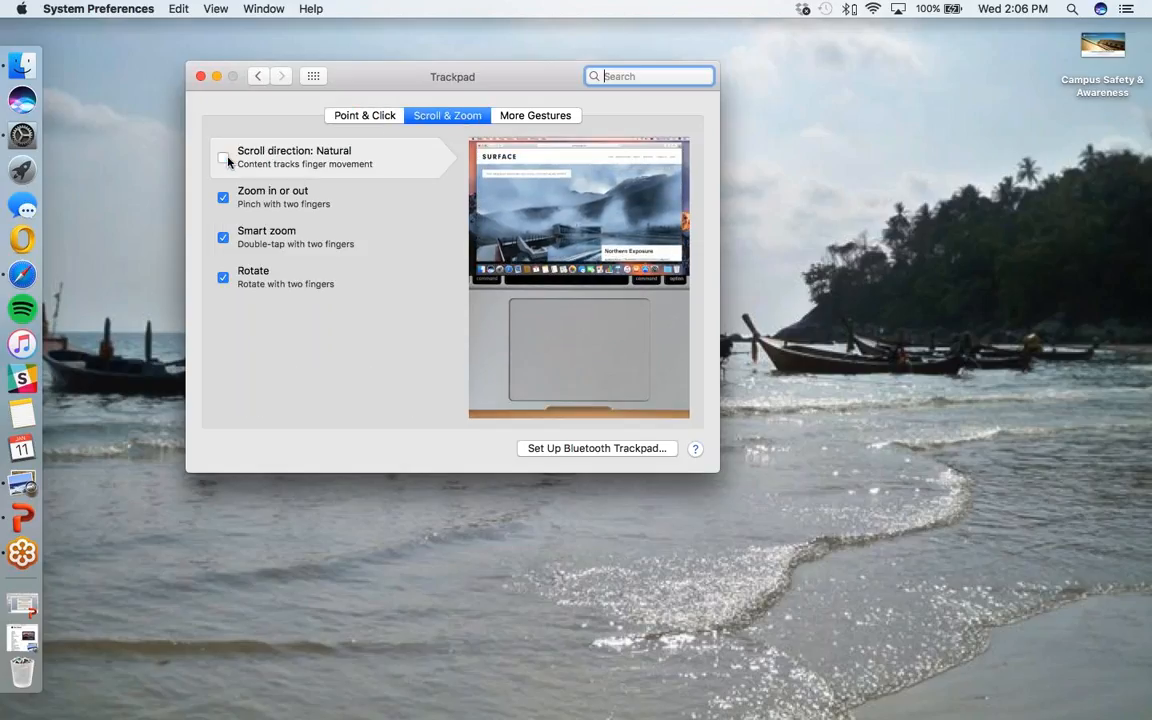
click(224, 159)
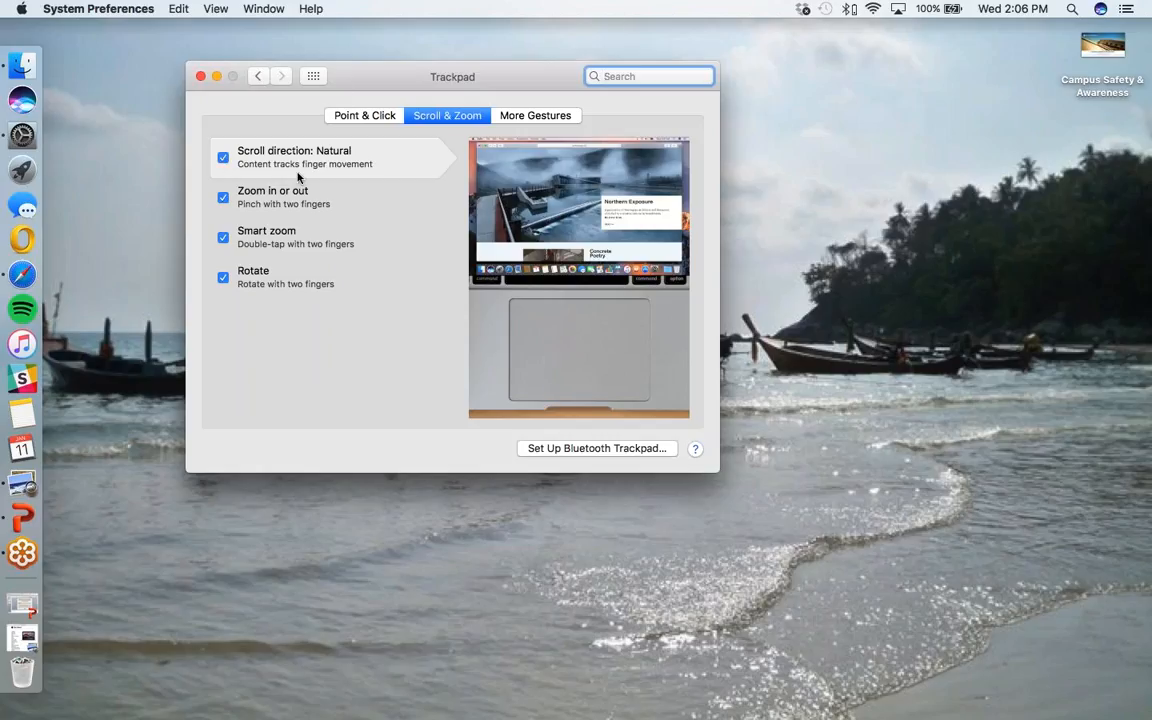
click(201, 77)
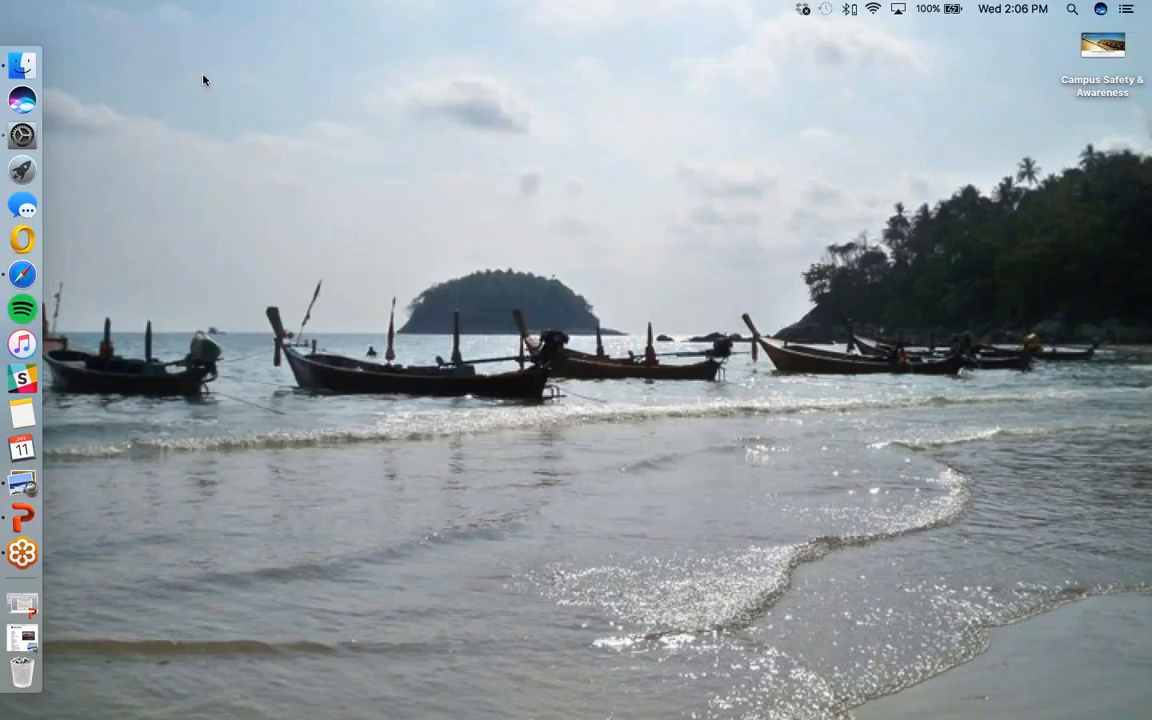
- Check the Mac Basics topic list, minimize it, and look through the commands in the Apple and File menus
click(22, 637)
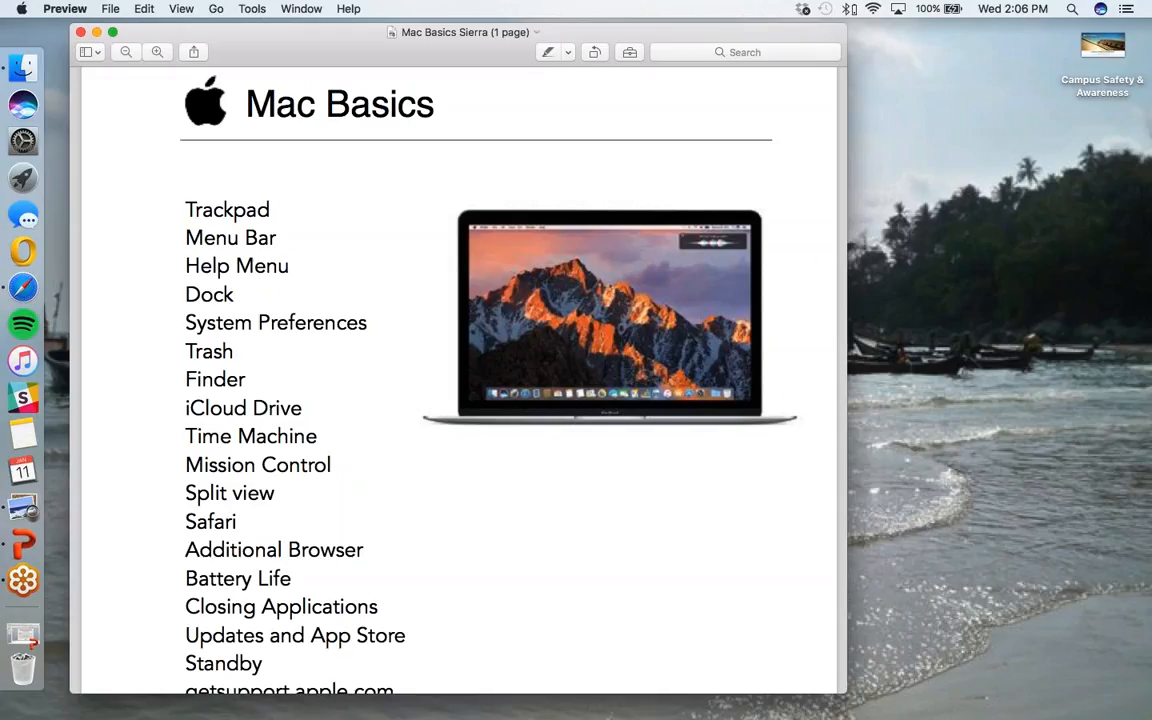
click(96, 32)
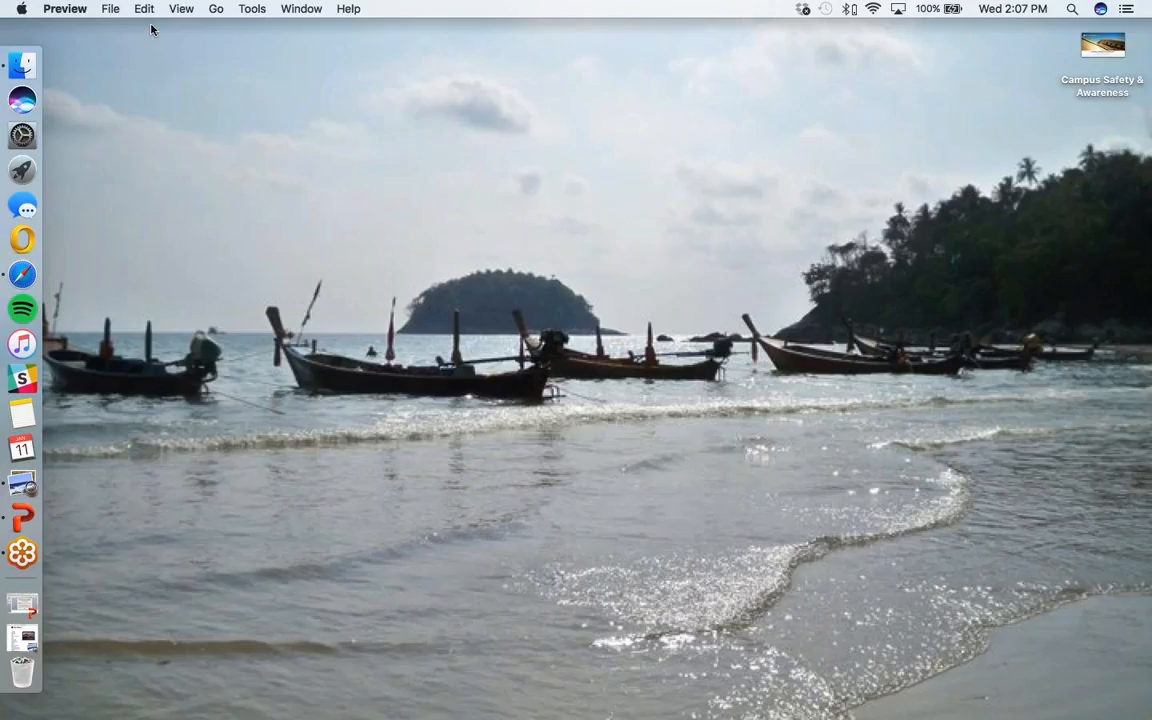
click(22, 10)
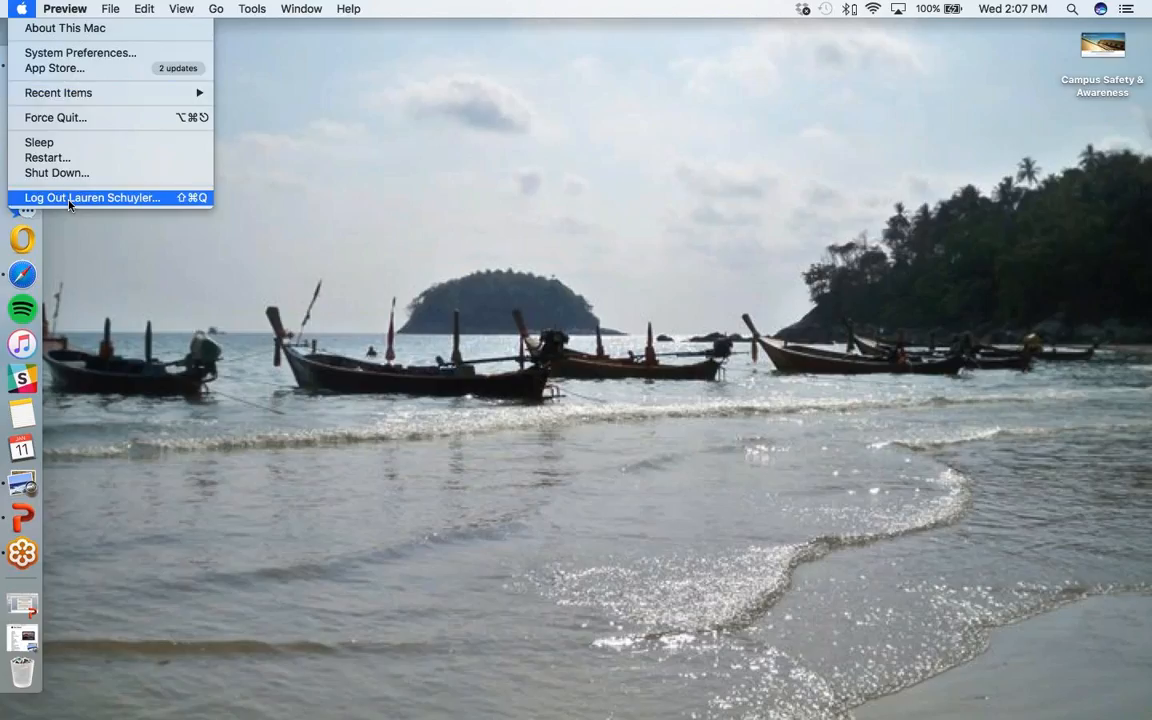
mouse_move(124, 9)
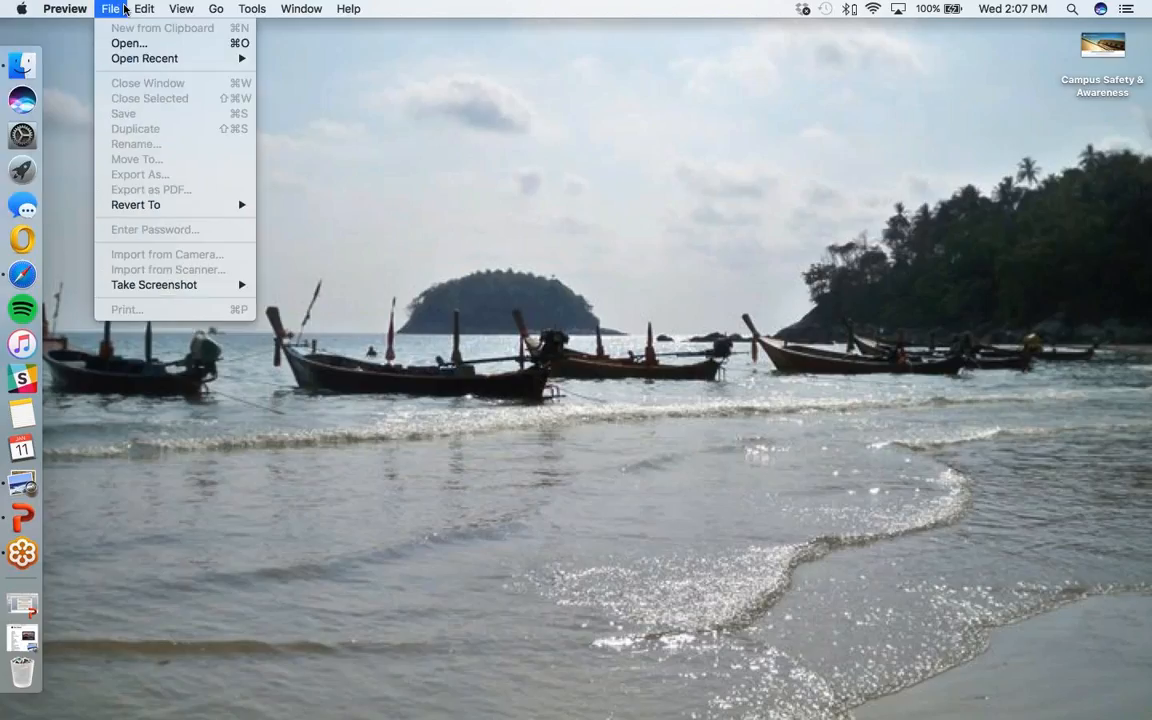
click(160, 52)
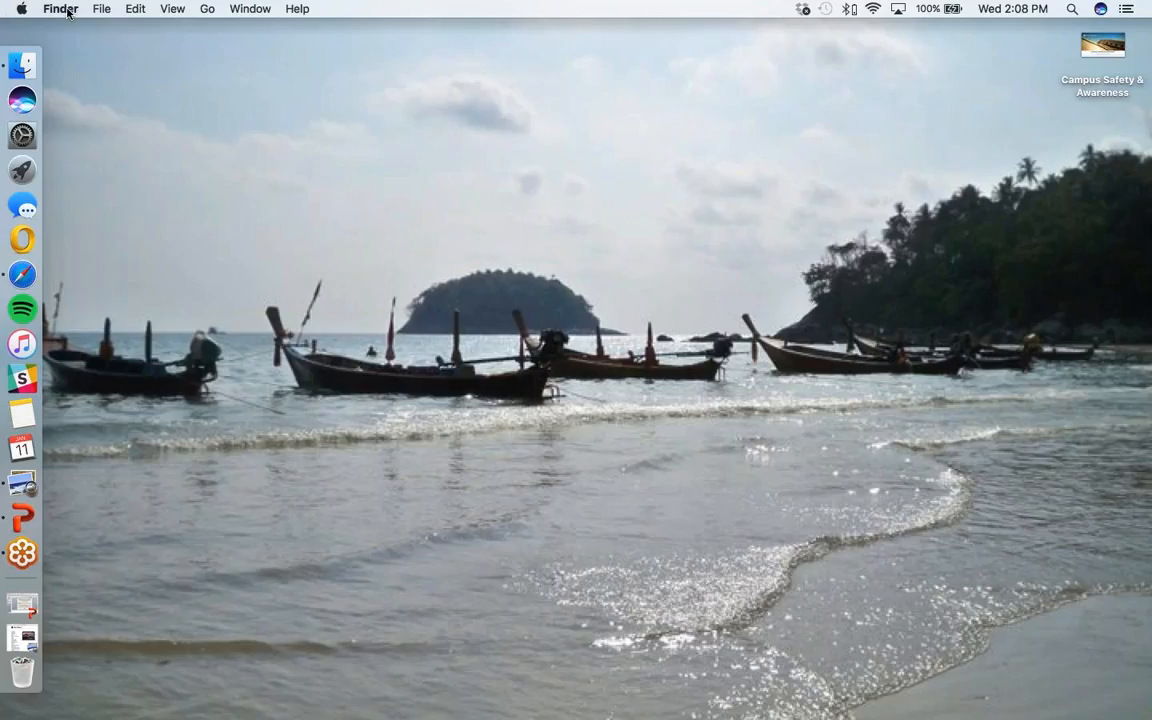
- Check the Mac Basics topic list again, and view the Bluetooth devices and options in System Preferences
click(24, 638)
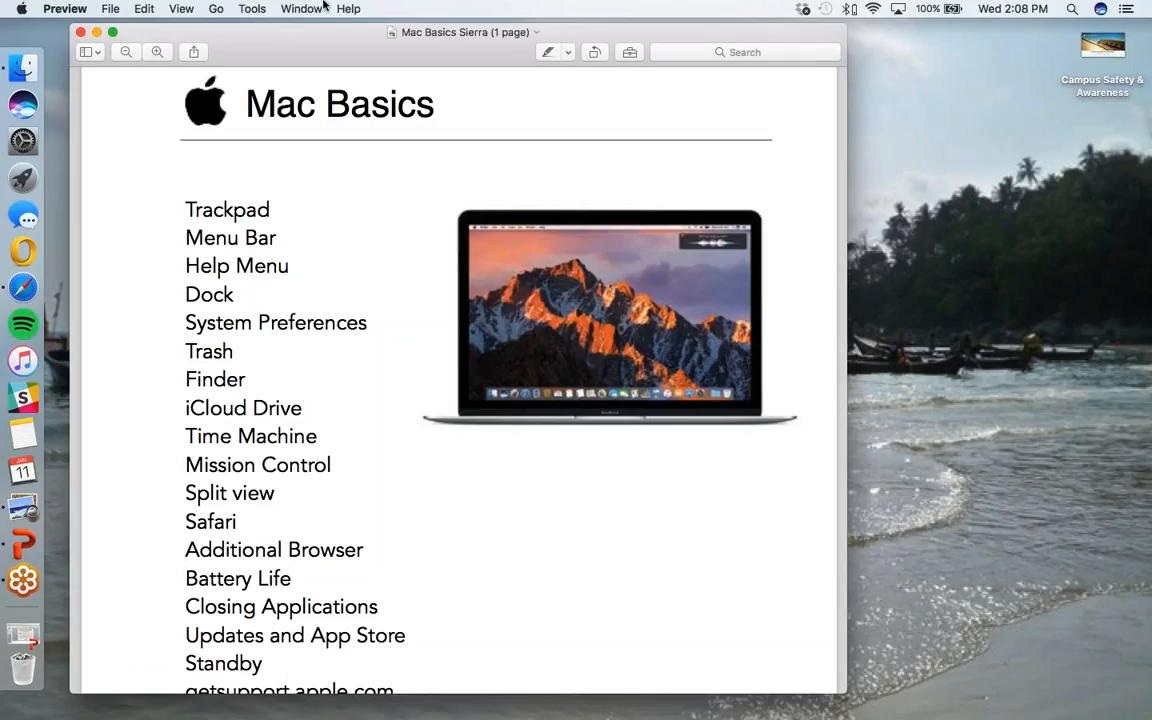
click(96, 33)
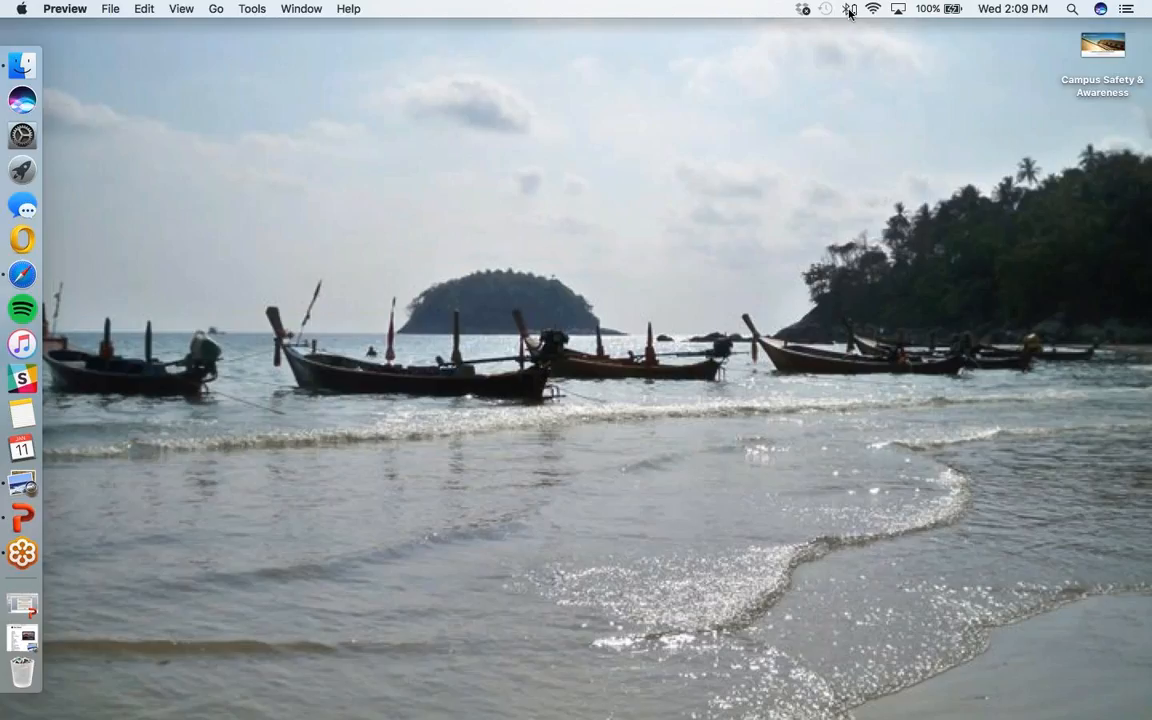
click(30, 136)
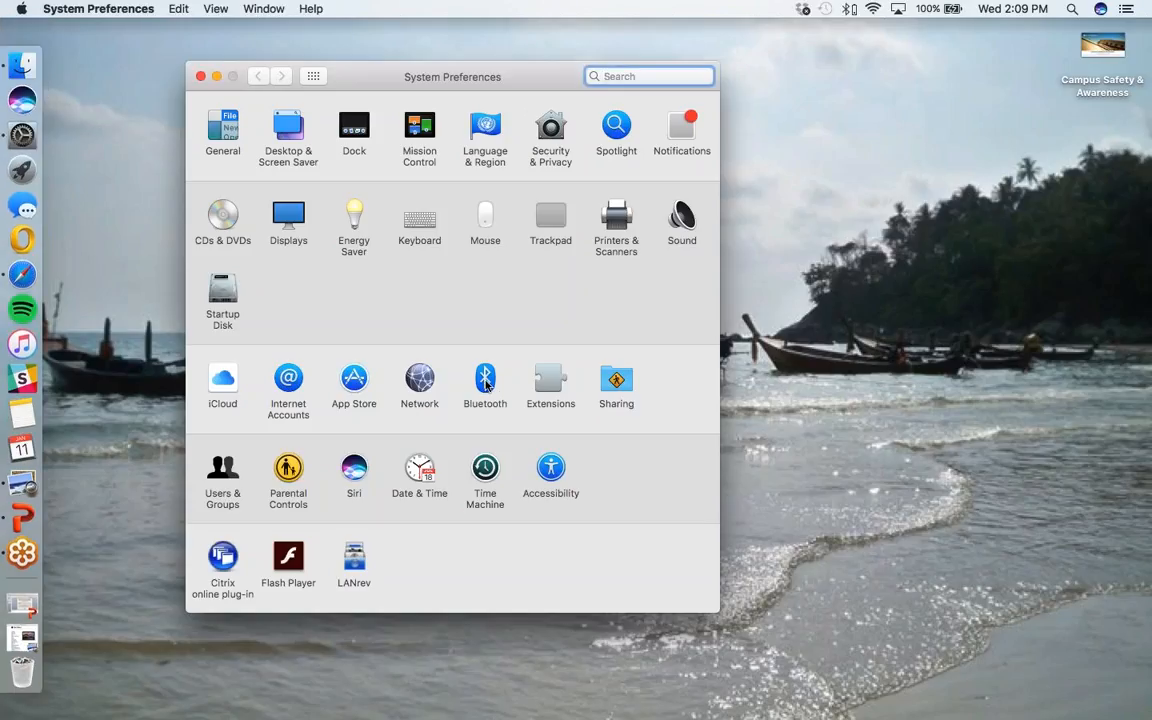
click(486, 381)
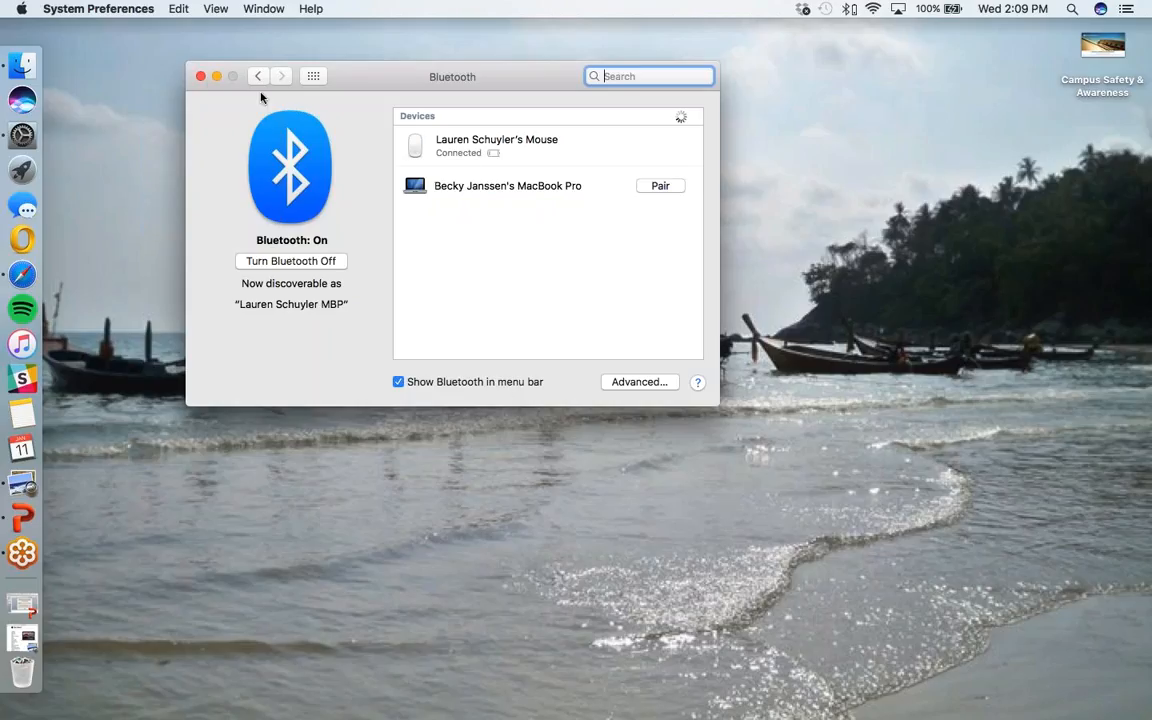
click(201, 77)
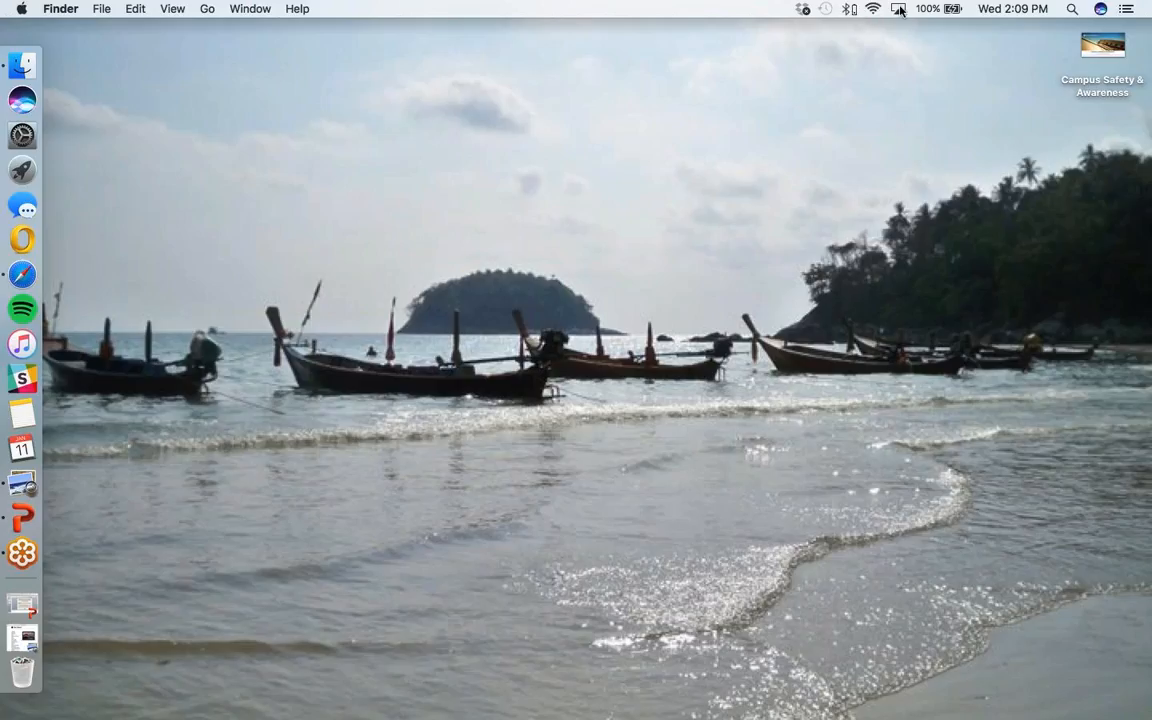
- Search Spotlight for "documents I worked on last week", look through the matches, and clear and close the search
click(1071, 10)
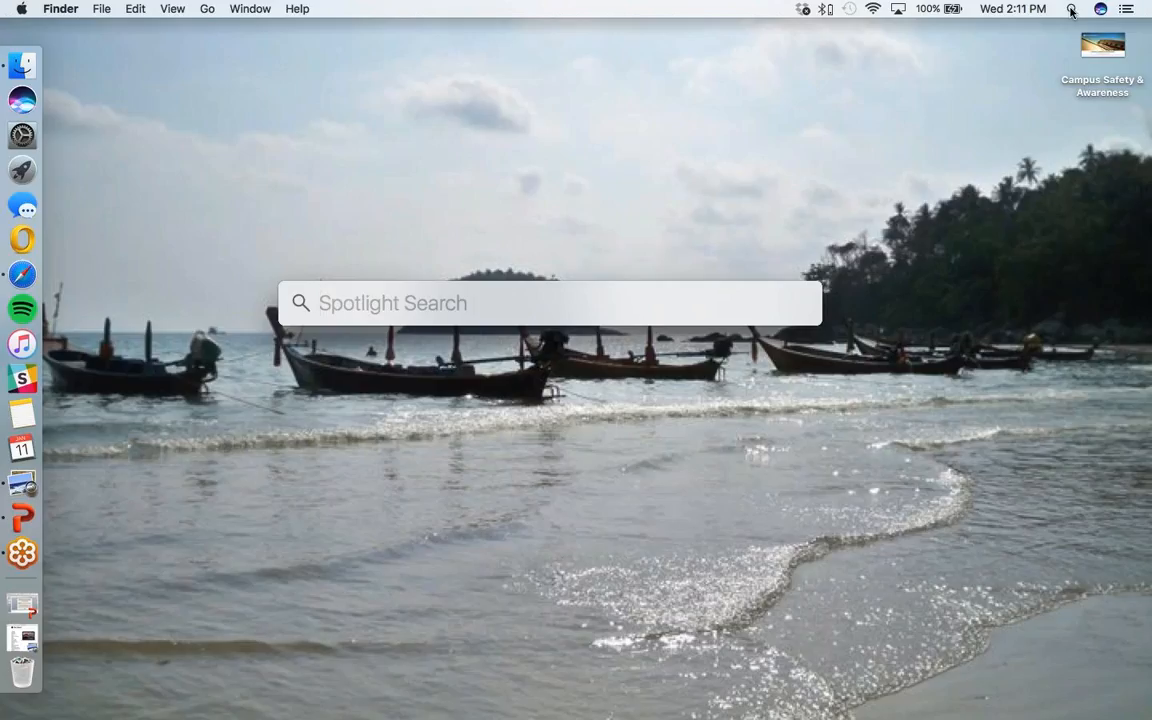
text(doc)
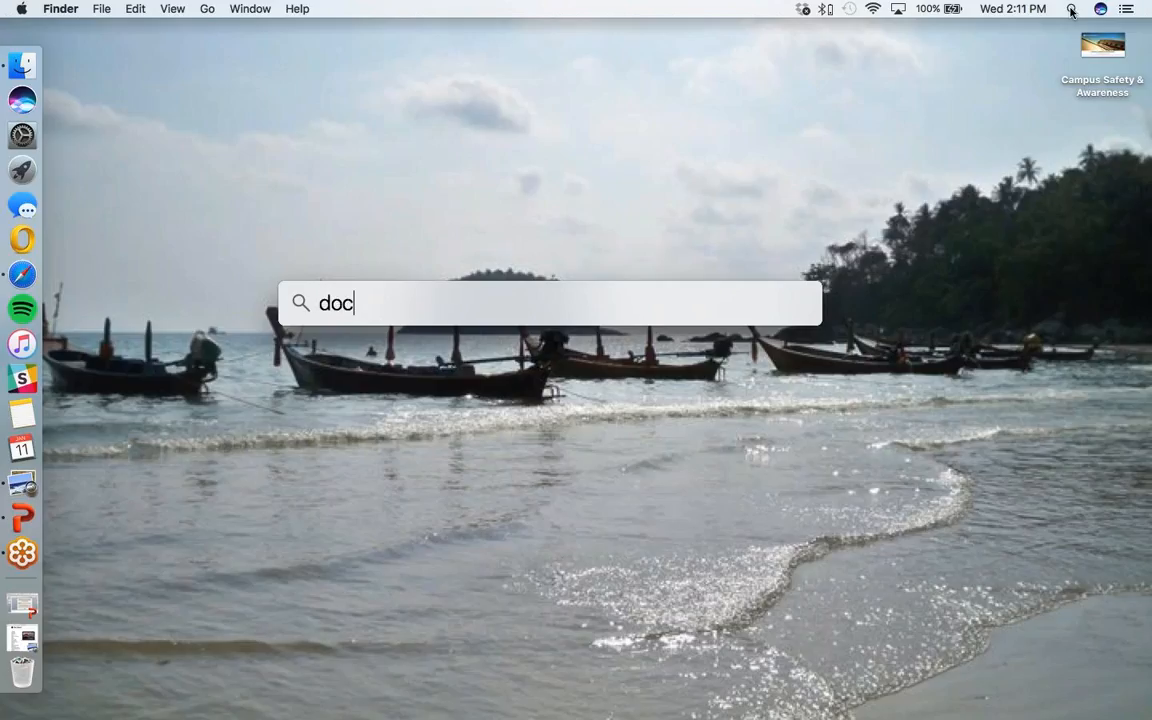
text(uments I worked on last week)
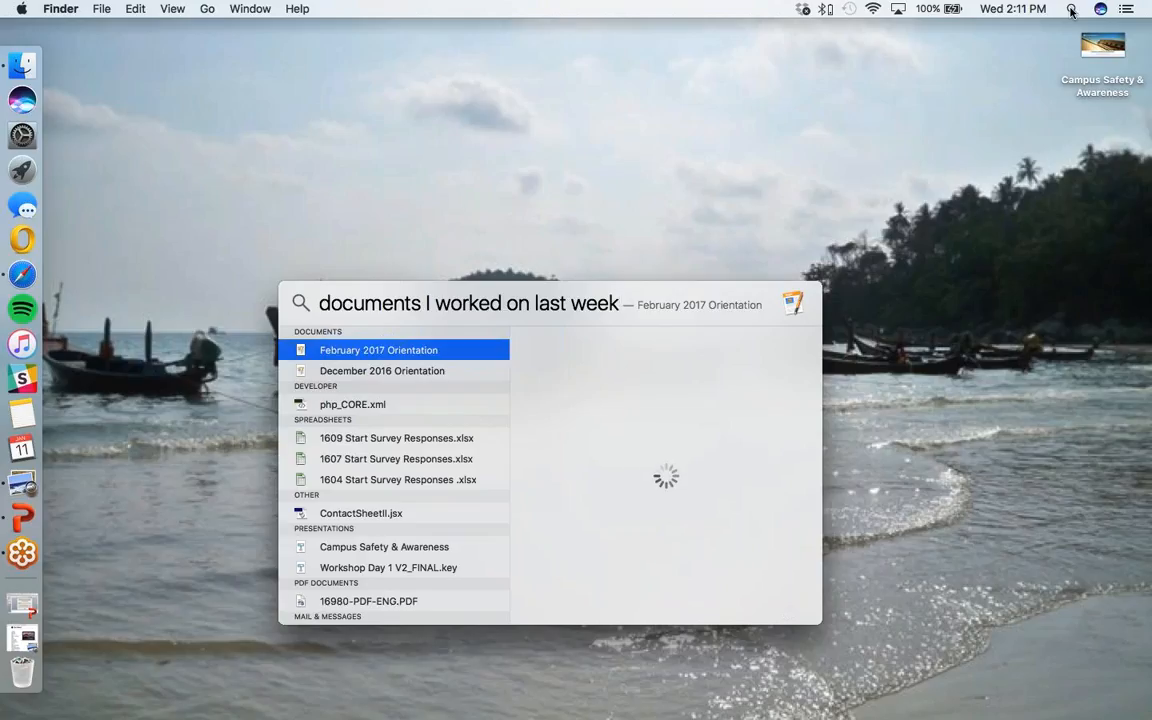
scroll(389, 483, down, 2)
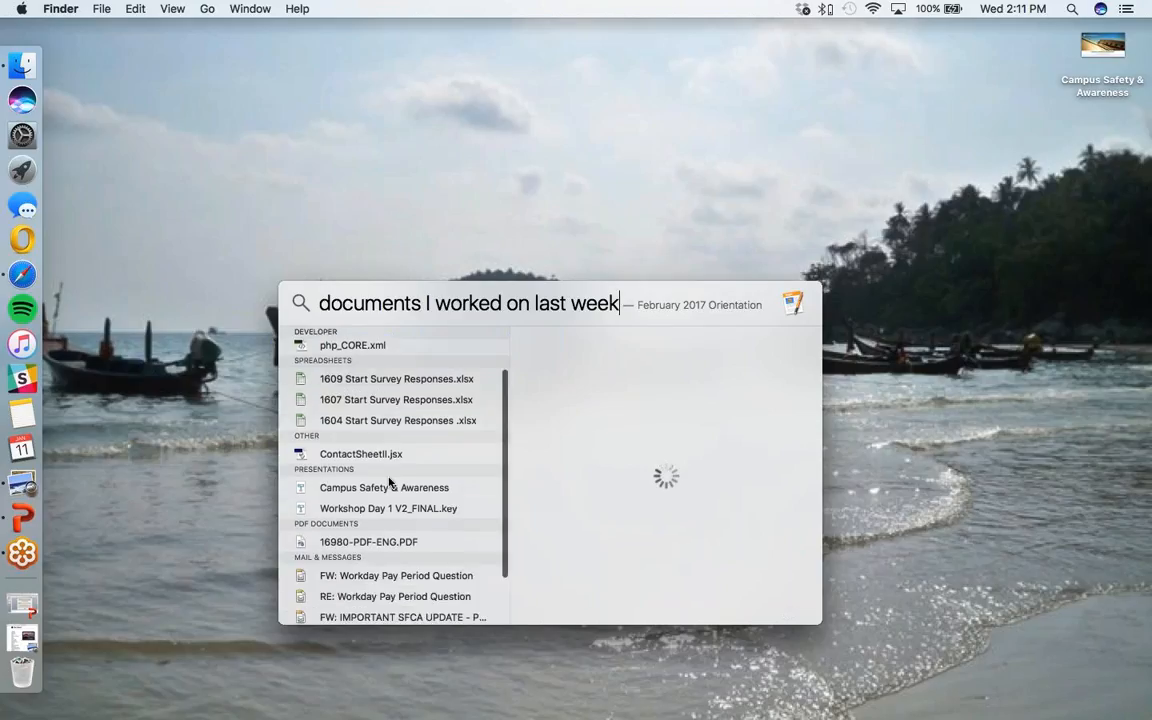
scroll(400, 450, down, 3)
key(Up)
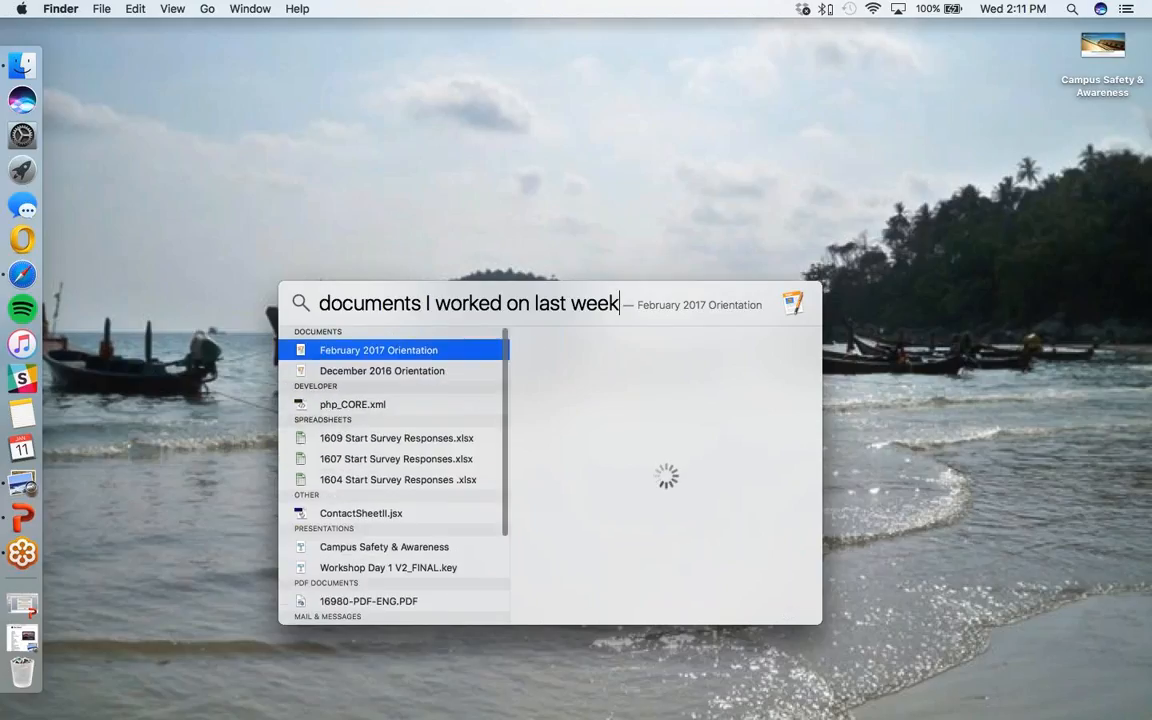
drag(618, 303, 313, 314)
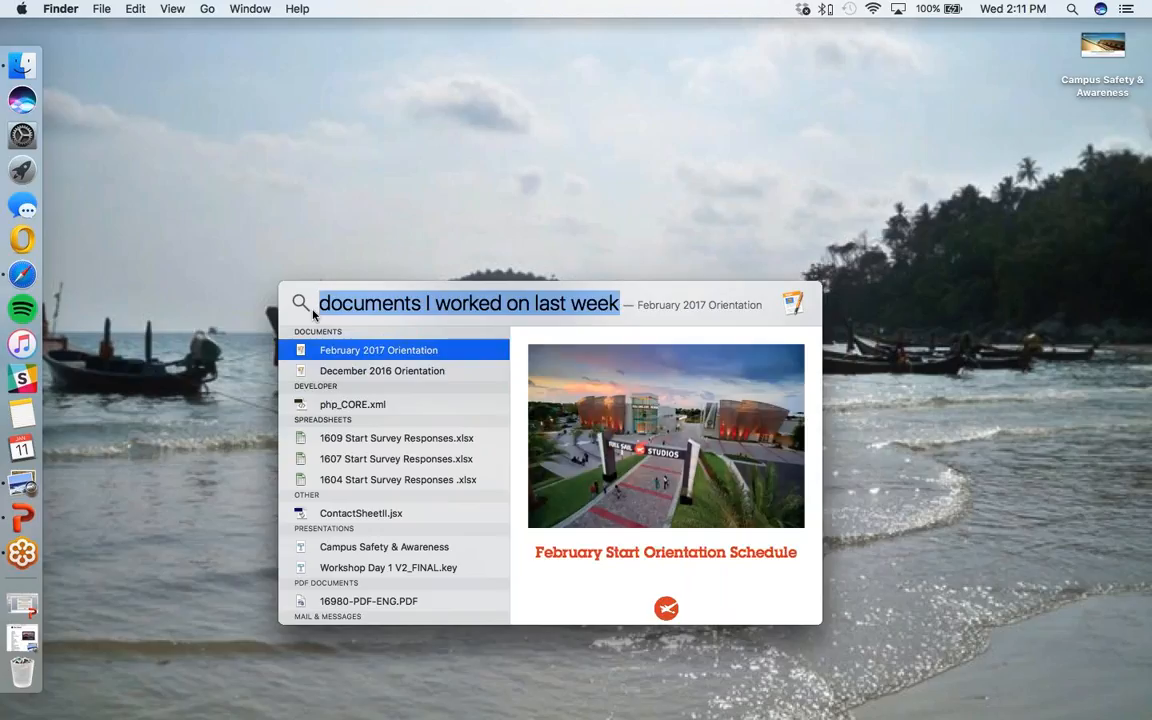
key(BackSpace)
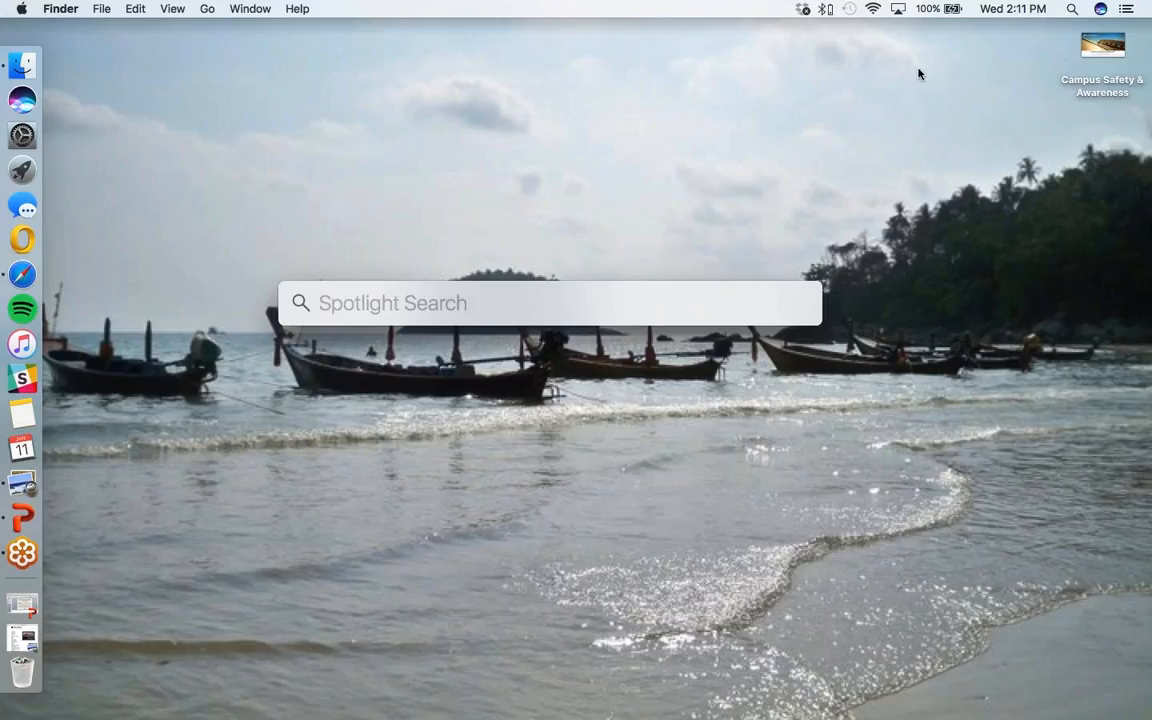
click(657, 136)
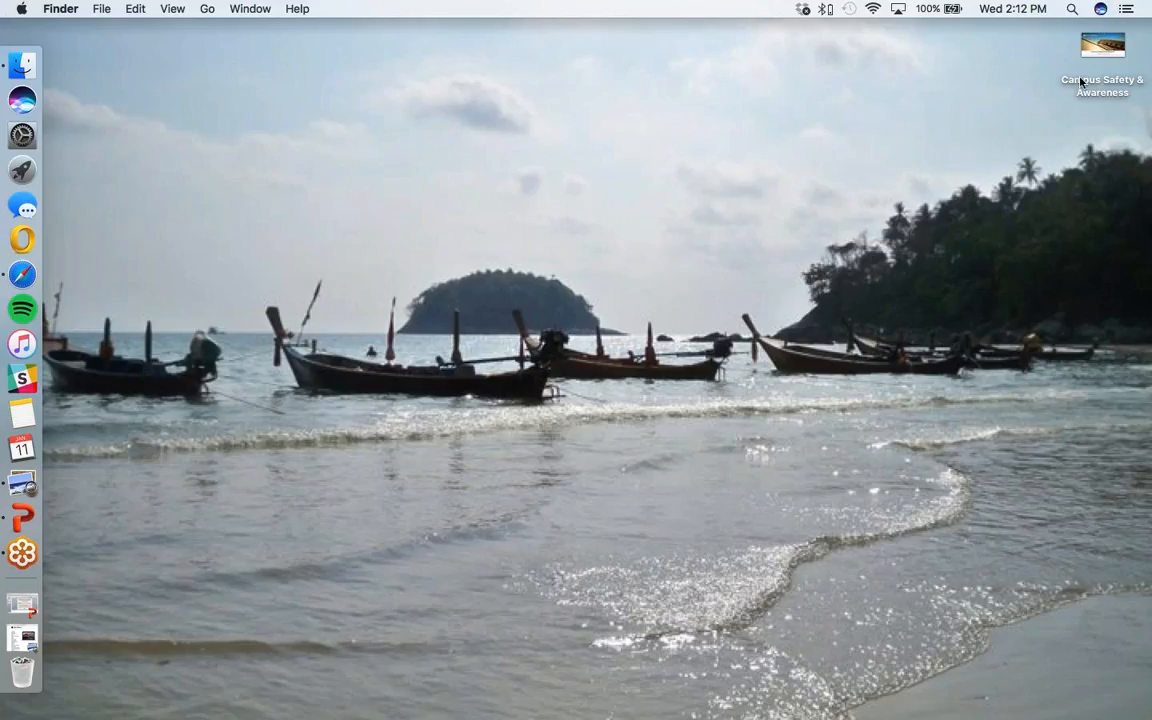
- Ask Siri "how far away is the sun", cancelling the misheard first request and asking again
click(1101, 10)
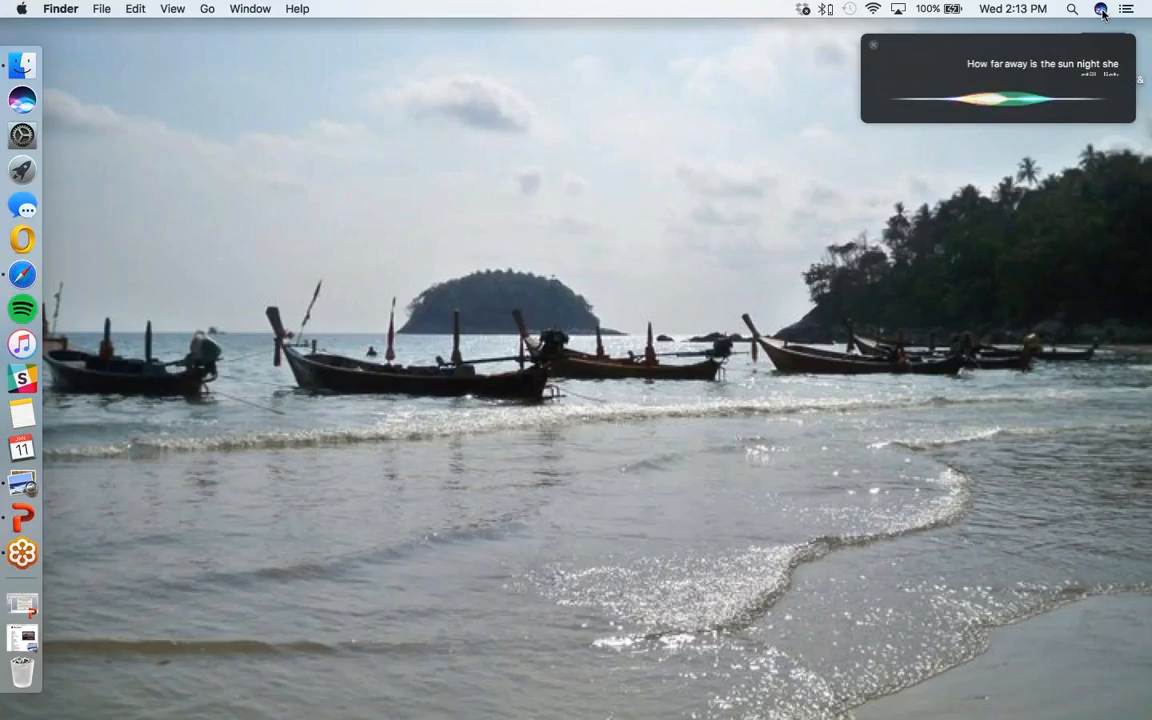
click(873, 45)
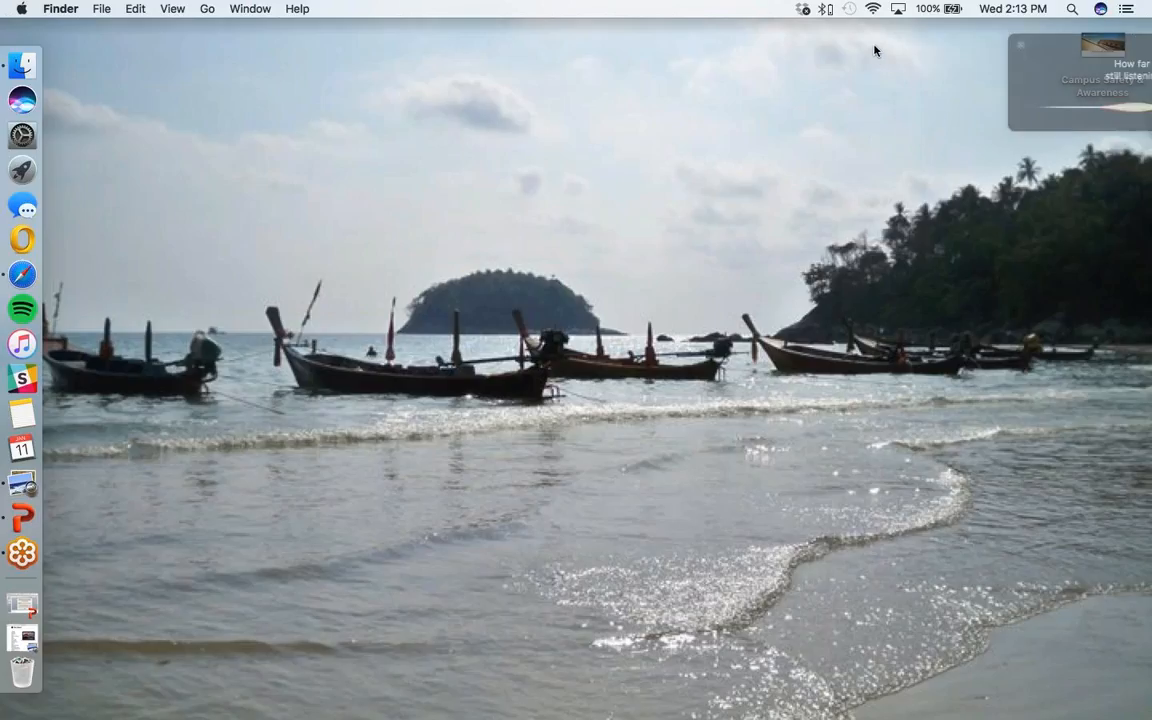
click(1101, 9)
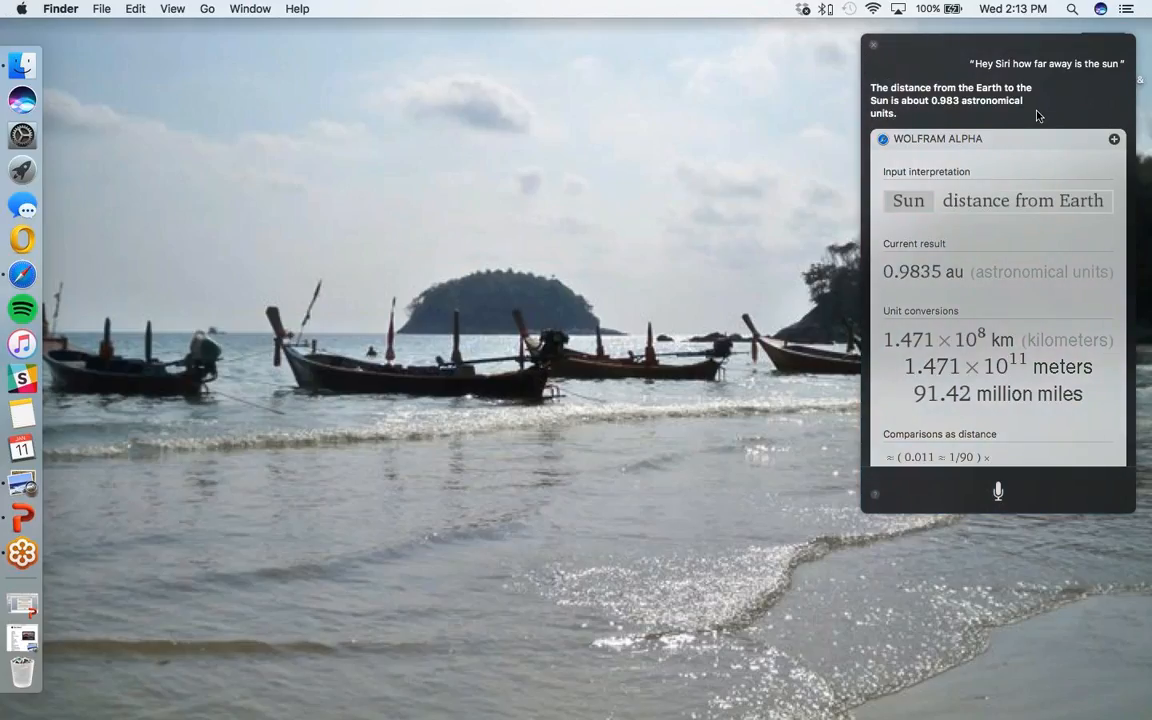
- Raise the sound volume and add Siri's Wolfram Alpha answer to the Today view of Notification Center
key(XF86AudioRaiseVolume)
key(XF86AudioRaiseVolume)
key(XF86AudioRaiseVolume)
key(XF86AudioRaiseVolume)
key(XF86AudioRaiseVolume)
key(XF86AudioRaiseVolume)
click(1115, 142)
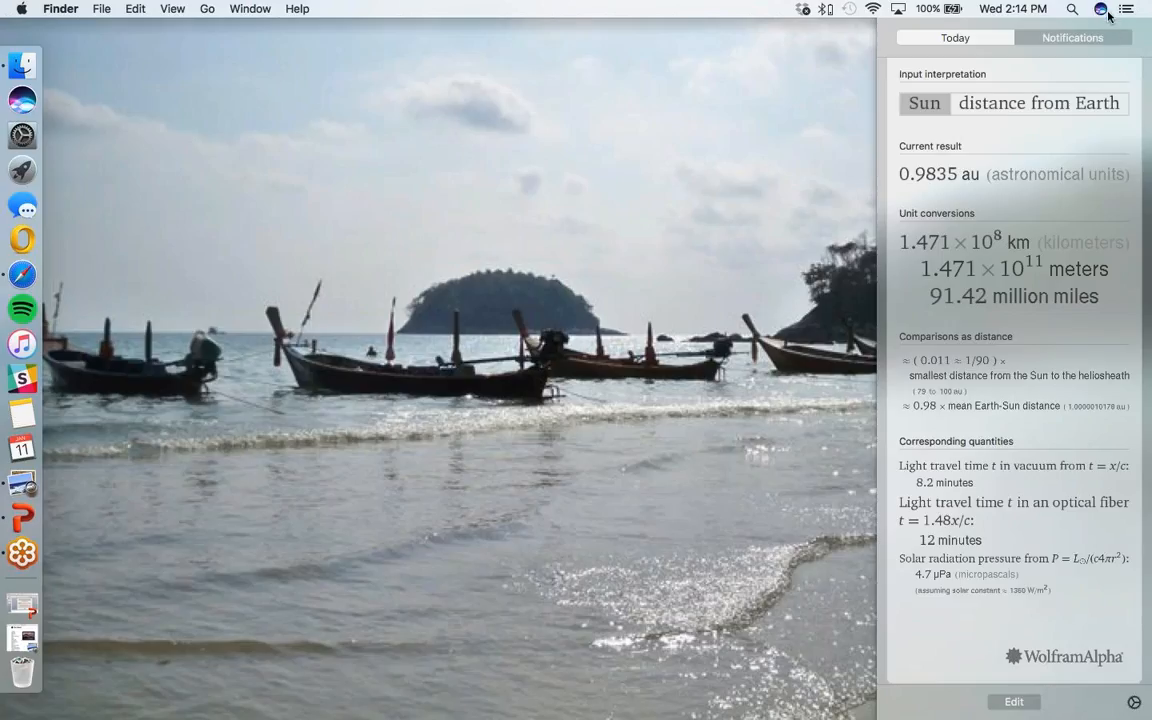
- Ask Siri to search the web for photos of the great barrier reef and save one result image to the desktop
click(1102, 10)
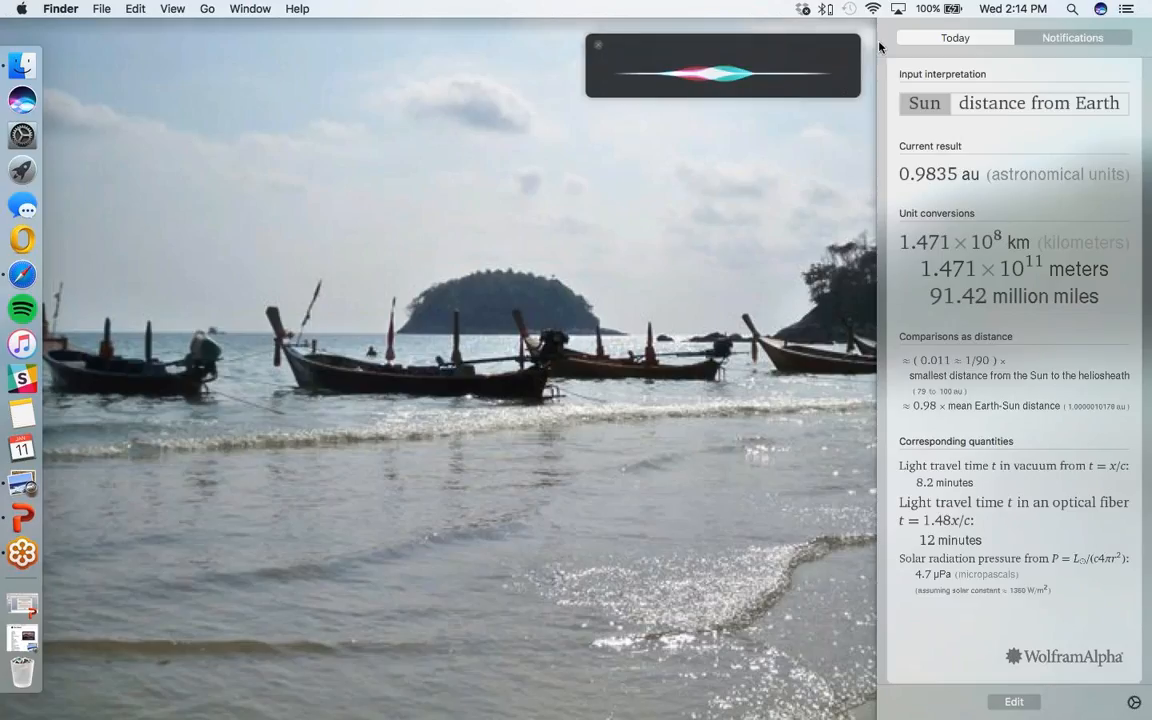
click(596, 52)
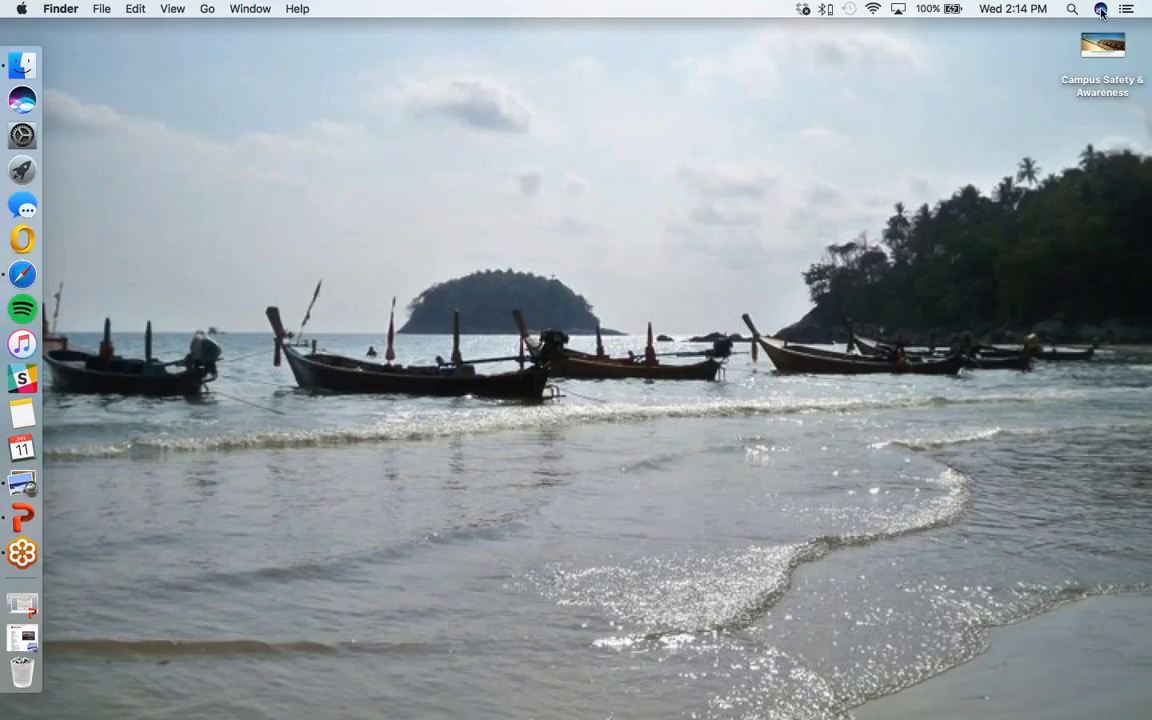
click(1101, 11)
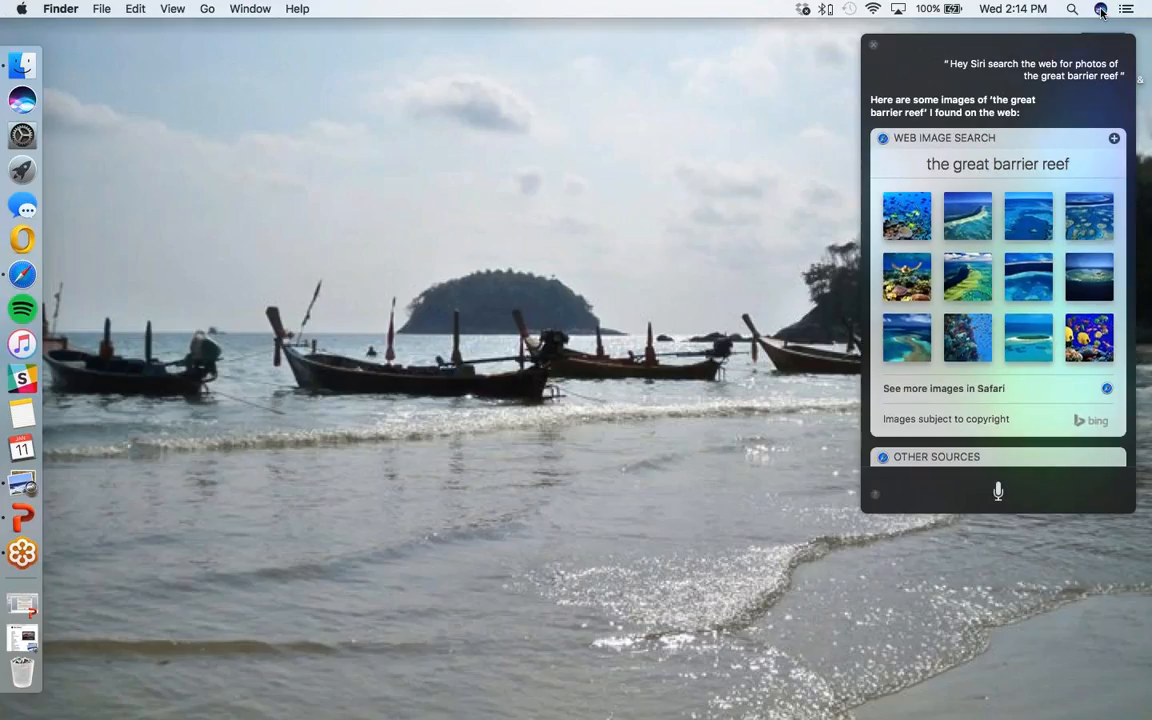
click(1031, 222)
drag(944, 612, 966, 612)
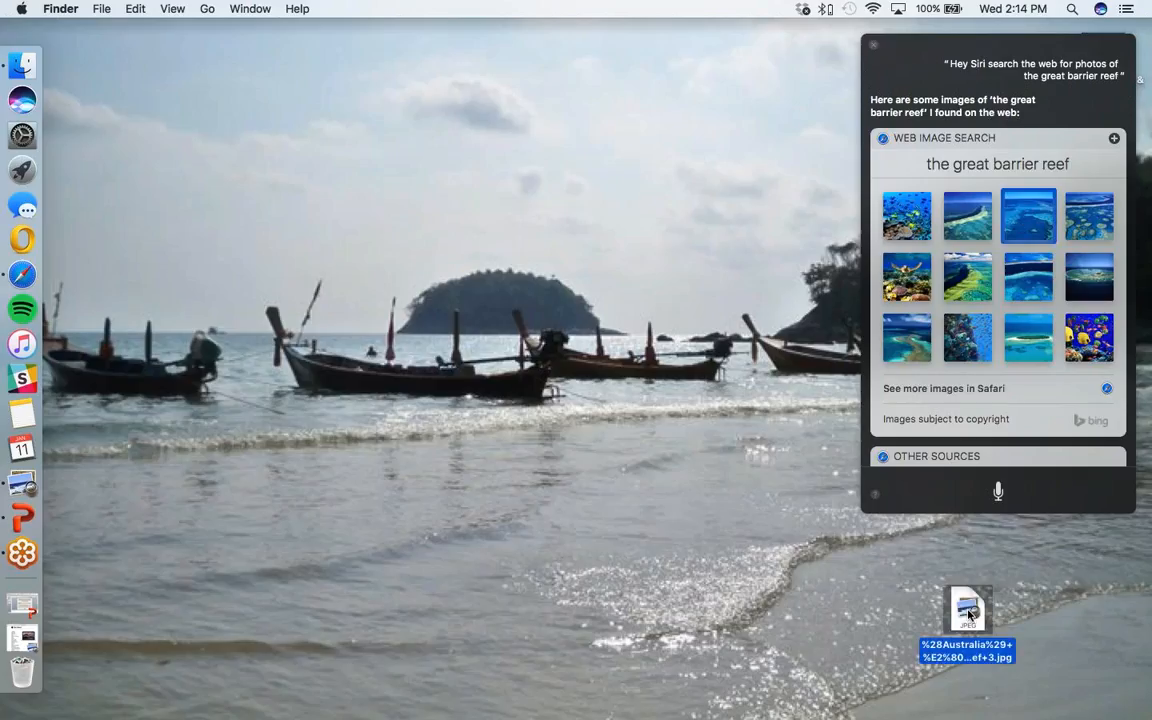
- Dismiss Siri, preview the saved Great Barrier Reef JPEG with Quick Look, and close the preview
click(874, 49)
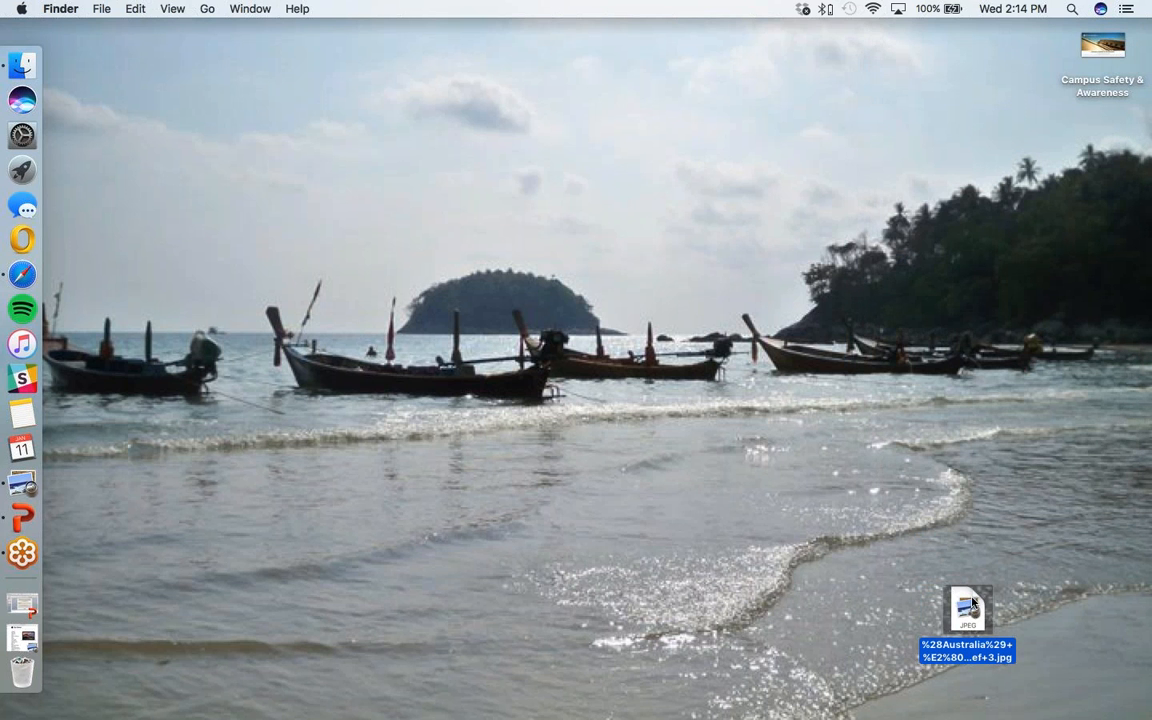
key(space)
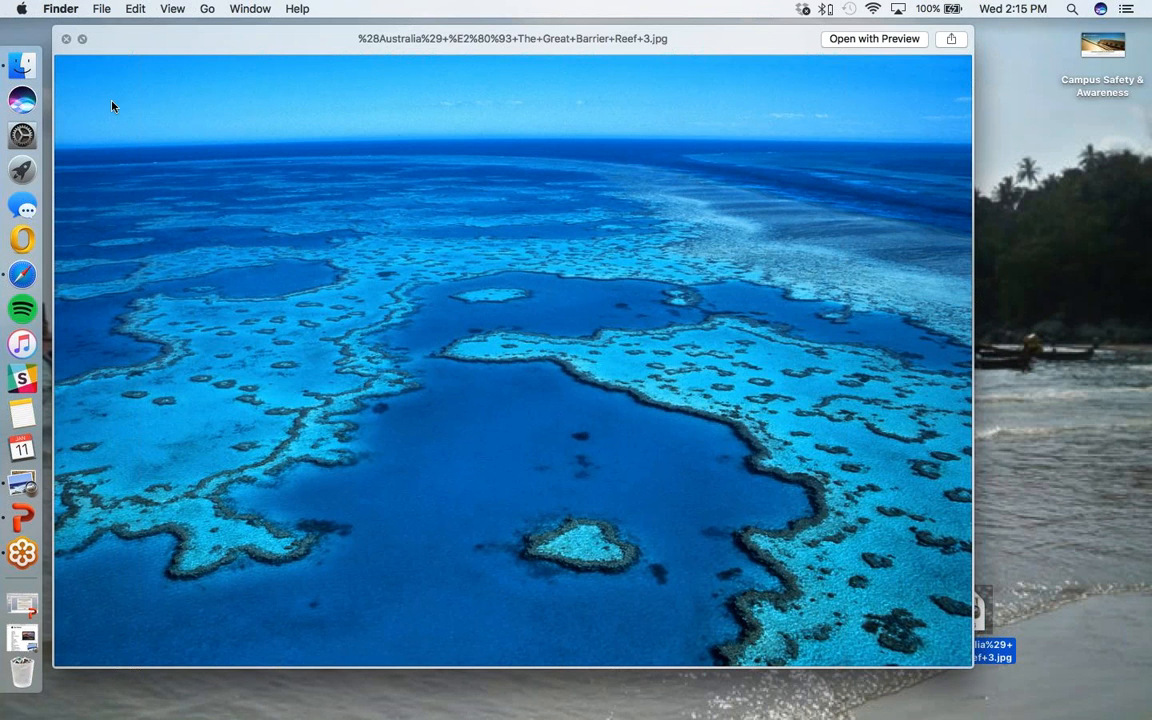
click(66, 41)
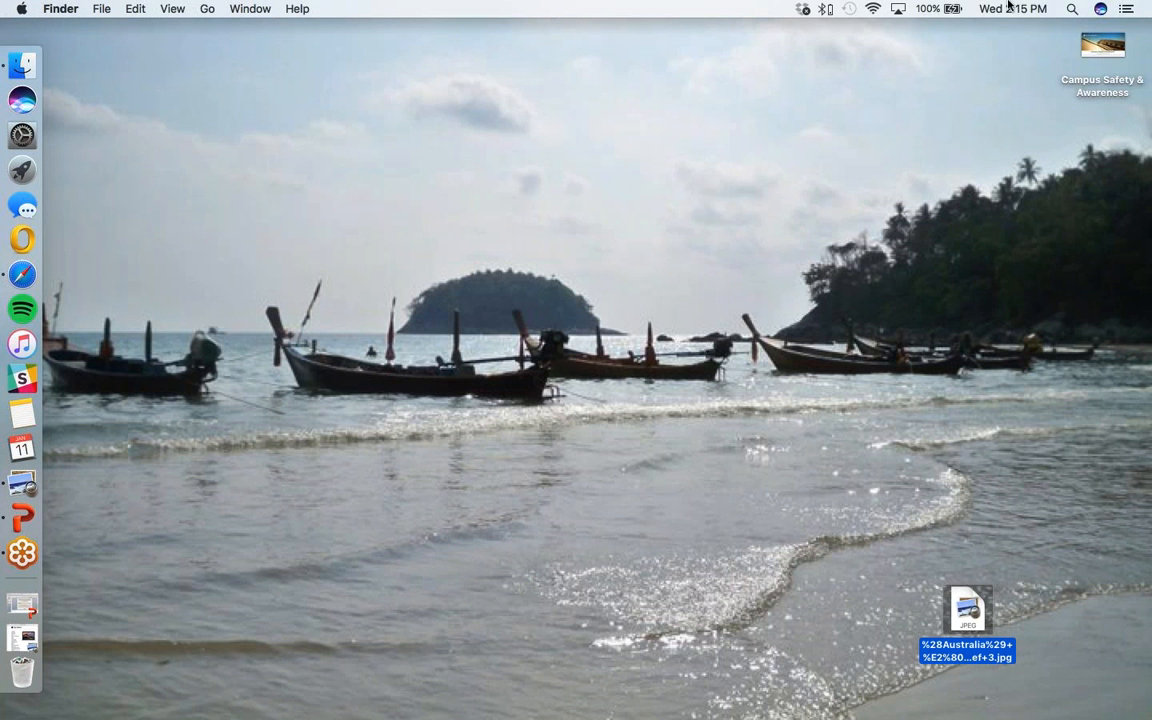
- Remove the Wolfram Alpha widget from the Today view of Notification Center
click(1126, 8)
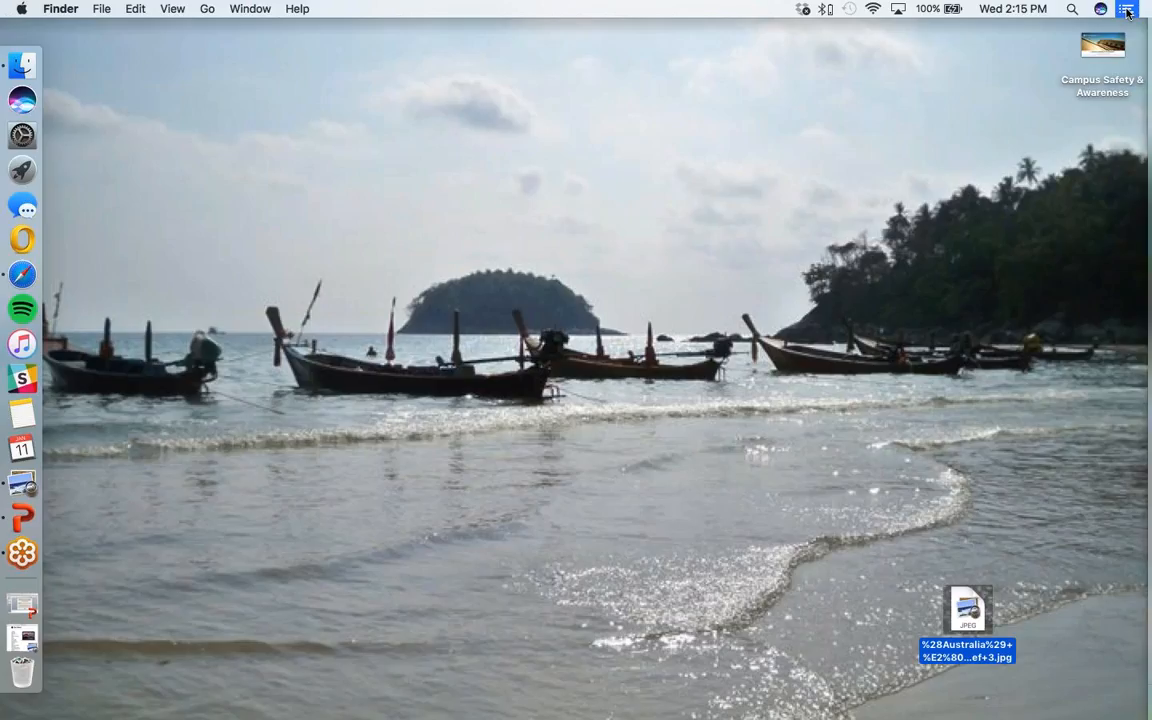
click(699, 51)
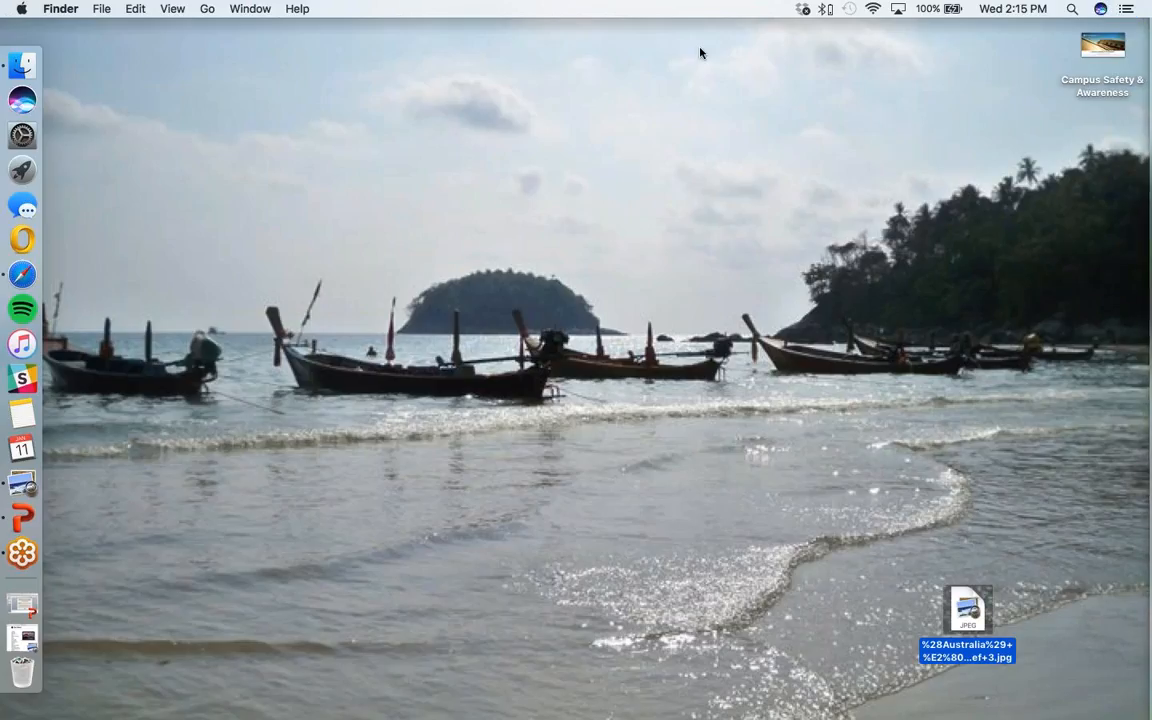
click(1126, 8)
scroll(1027, 215, down, 5)
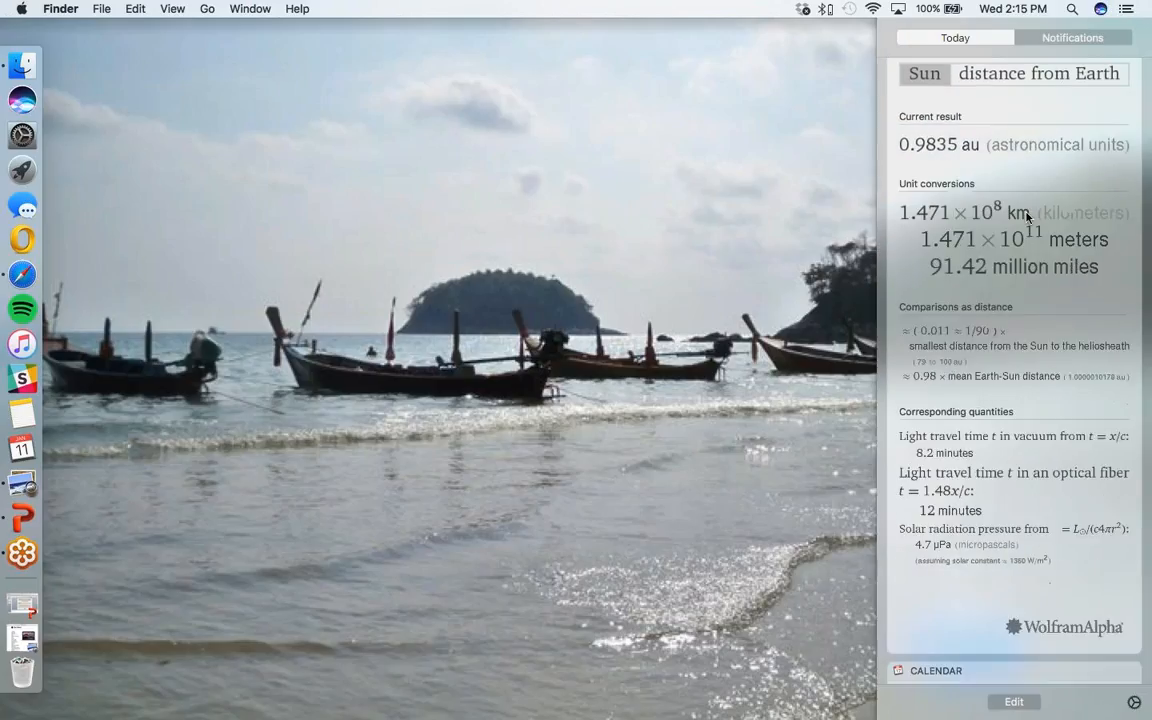
scroll(1027, 215, up, 10)
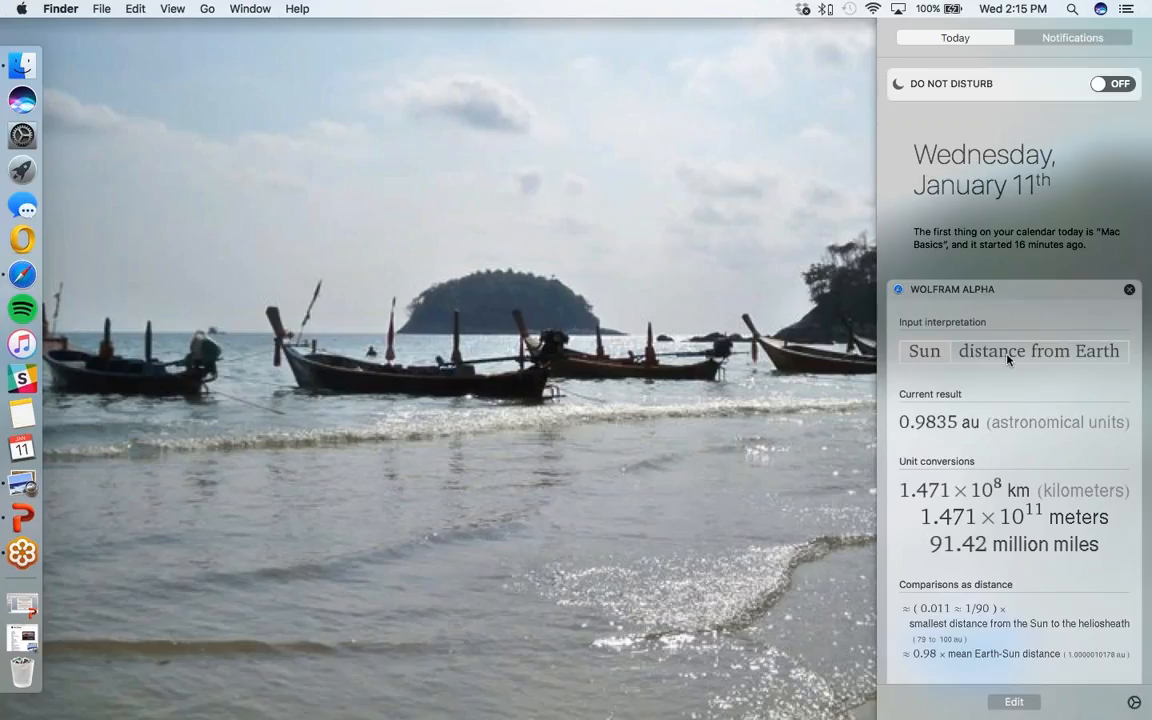
scroll(1008, 518, down, 2)
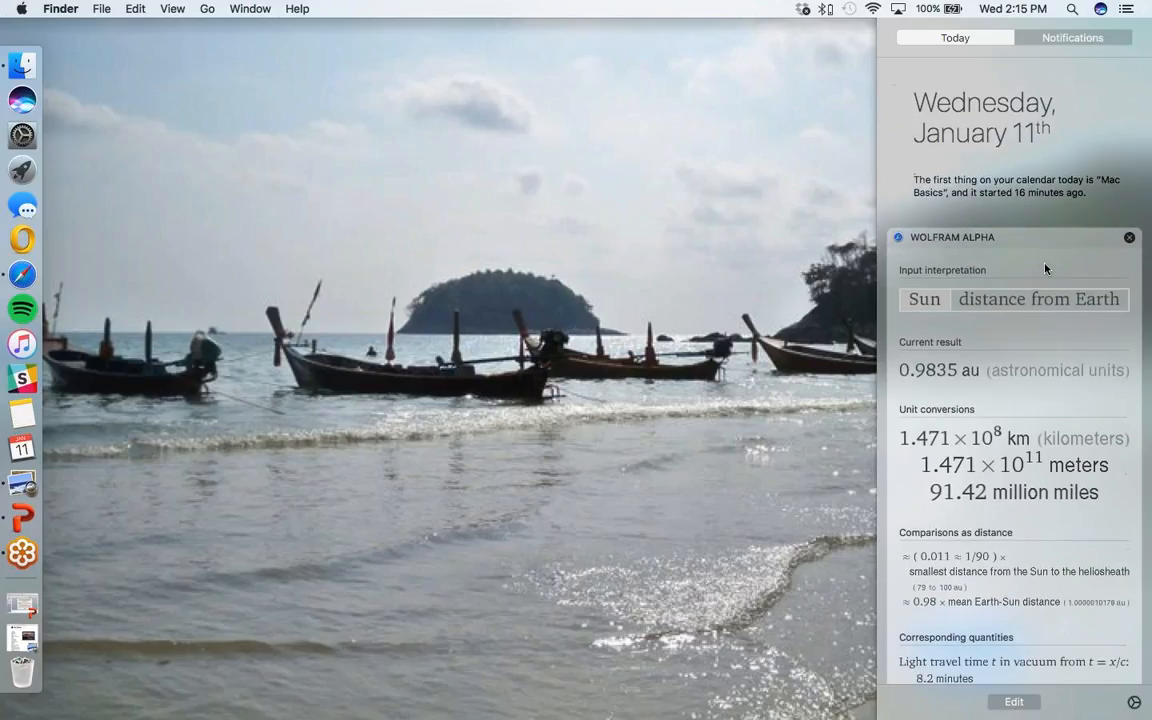
scroll(1025, 507, down, 5)
scroll(1025, 507, down, 3)
scroll(1030, 503, up, 6)
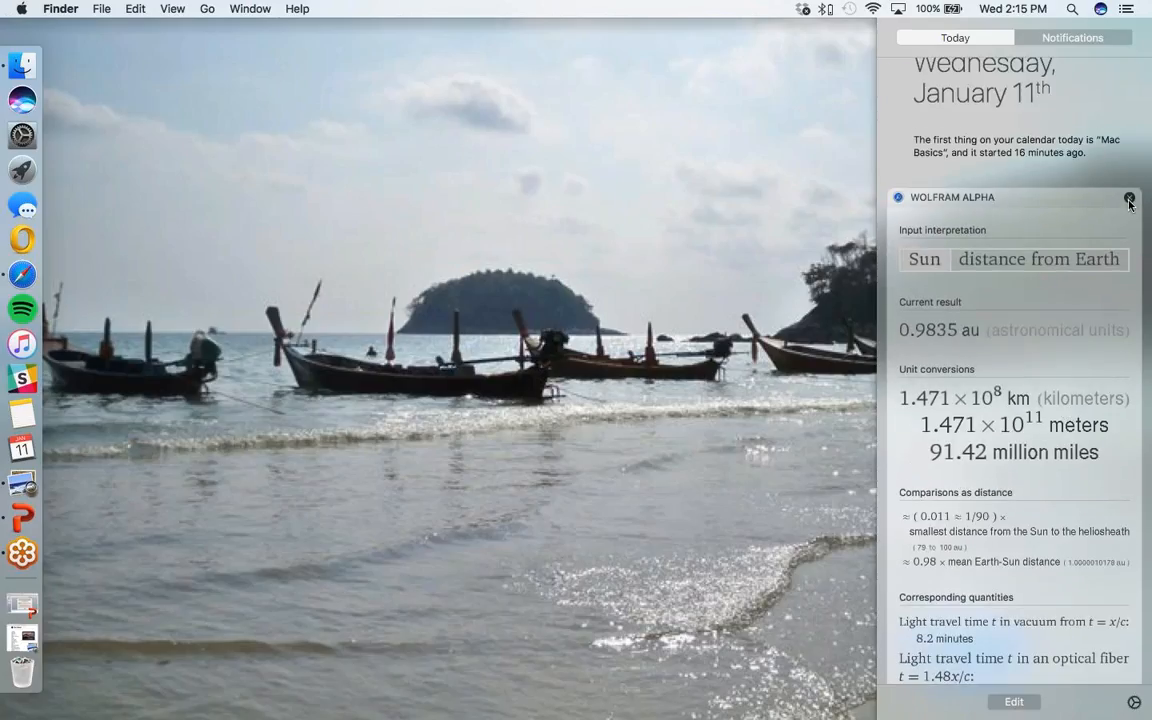
click(1129, 199)
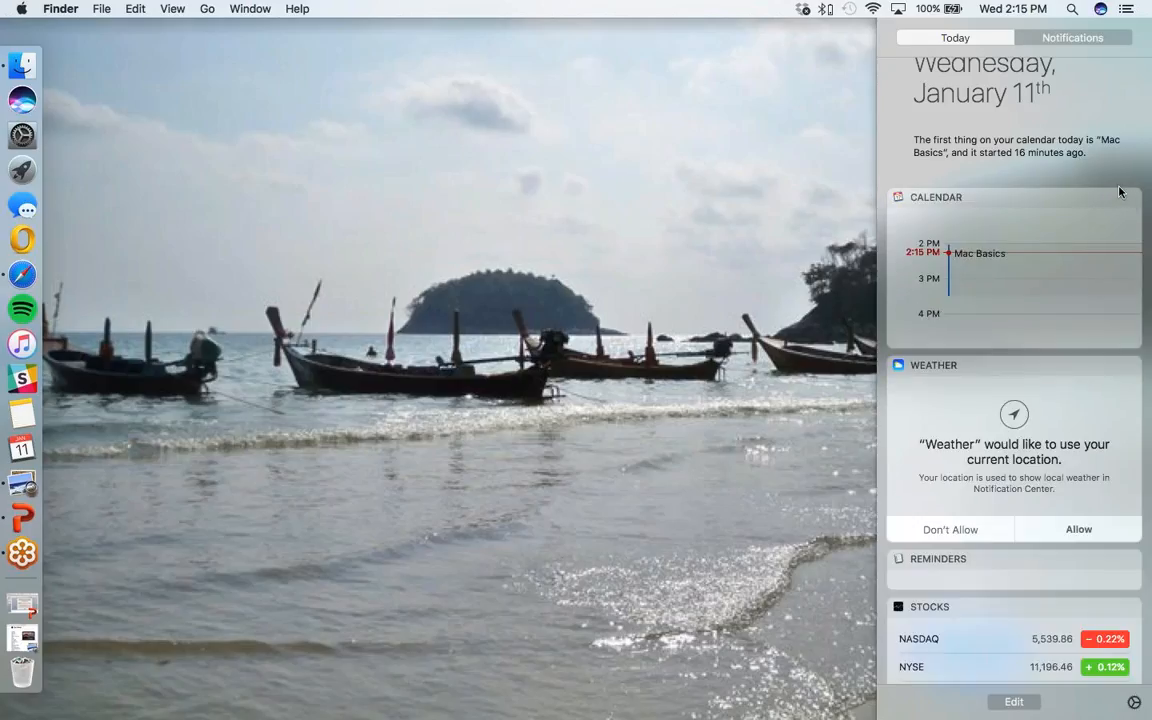
- View the remaining Today widgets and the Notifications list, return to Today, and close Notification Center
scroll(1090, 234, down, 5)
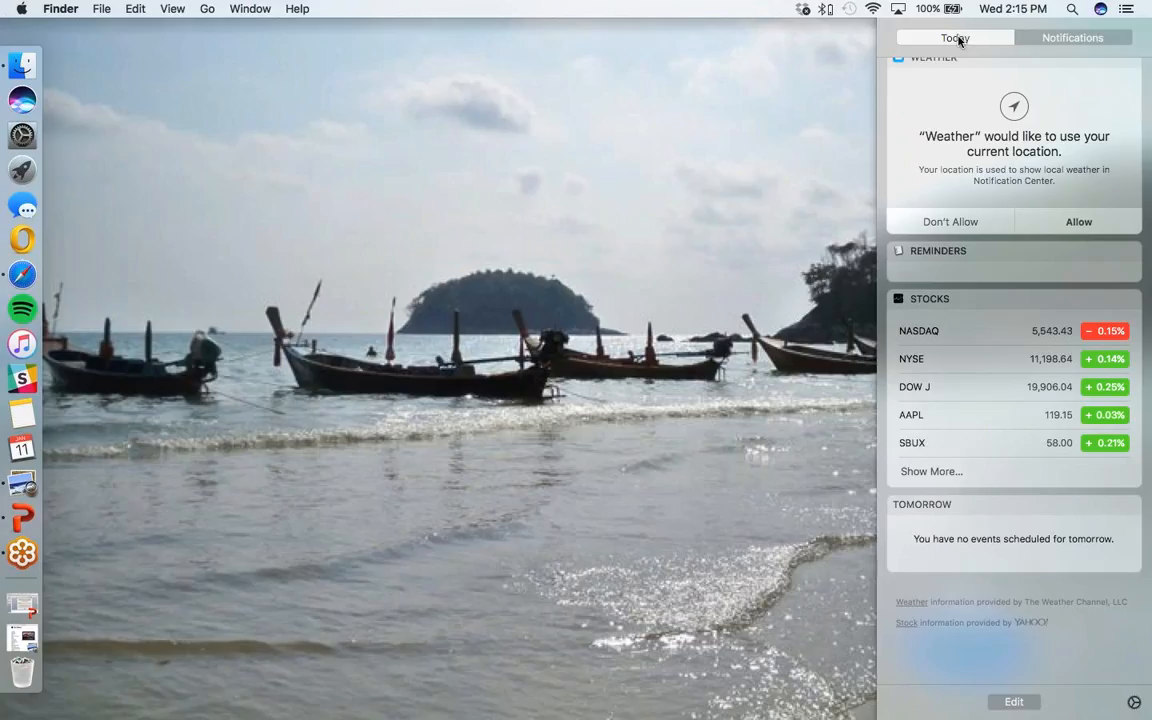
click(1062, 37)
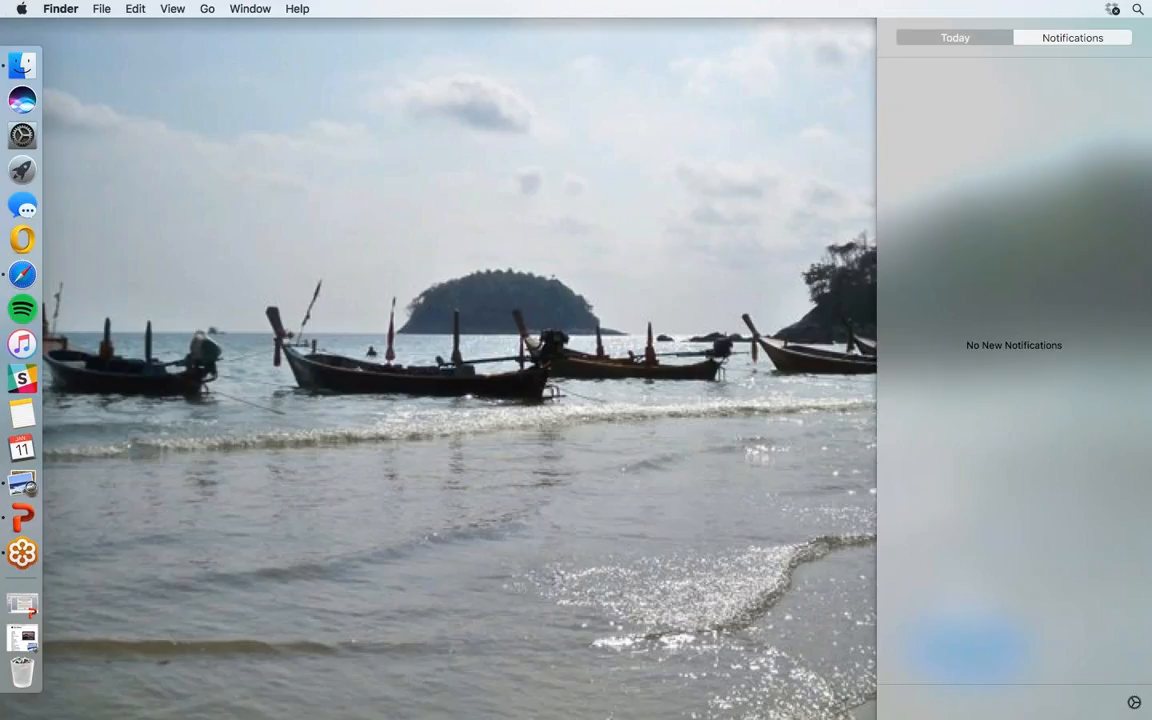
click(987, 40)
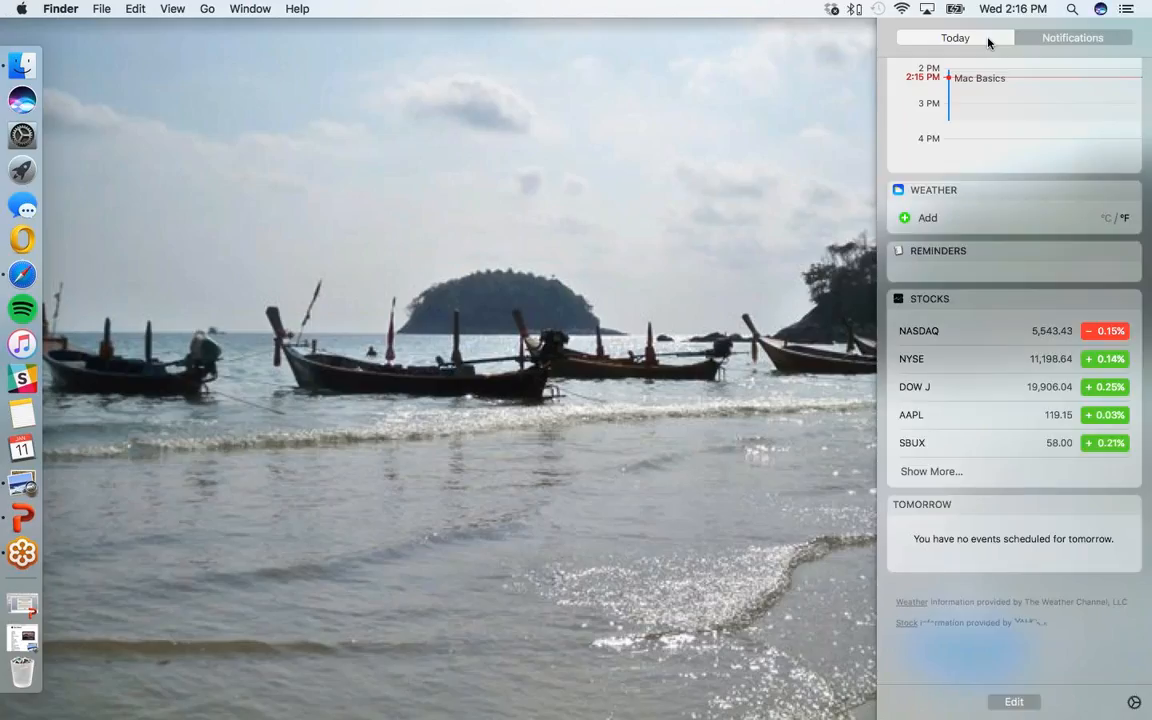
click(1127, 10)
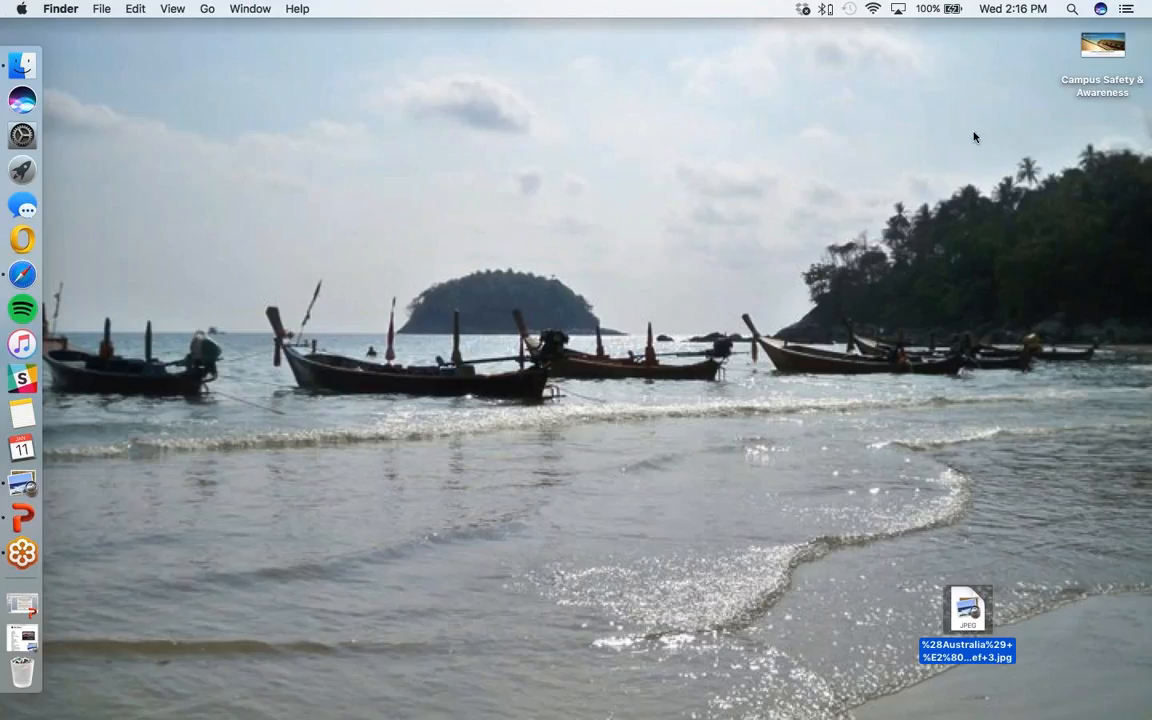
- Check the Mac Basics topic list, minimize the document, and switch to Safari
click(26, 642)
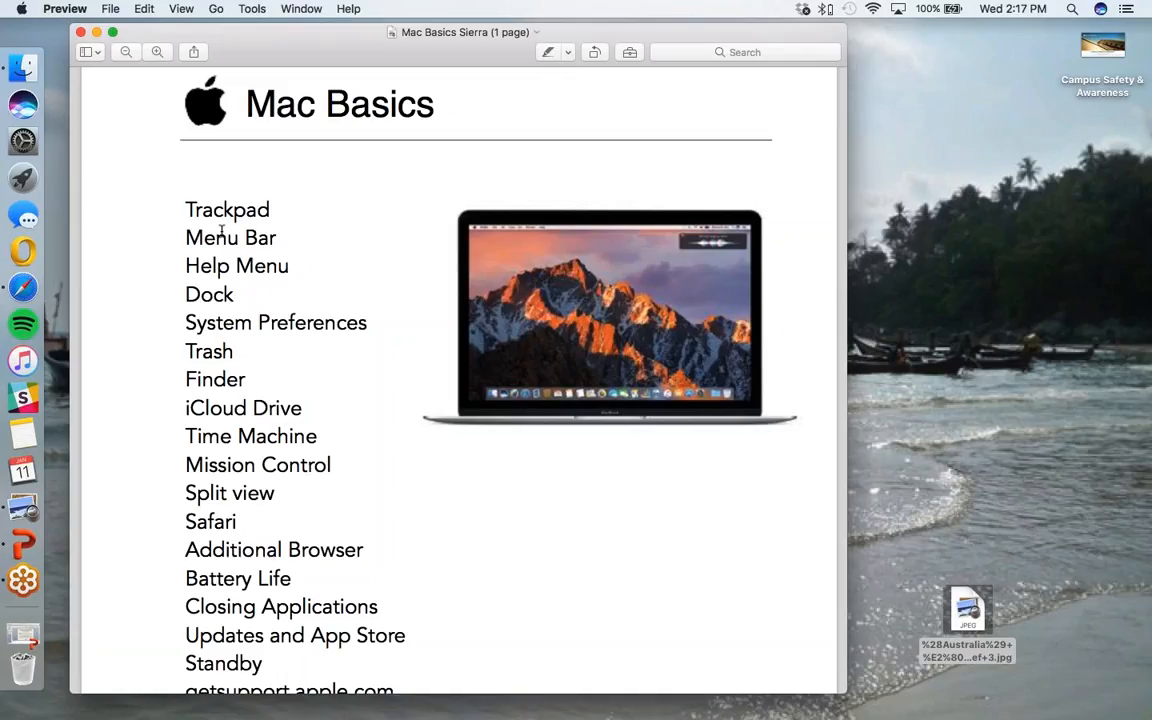
click(96, 33)
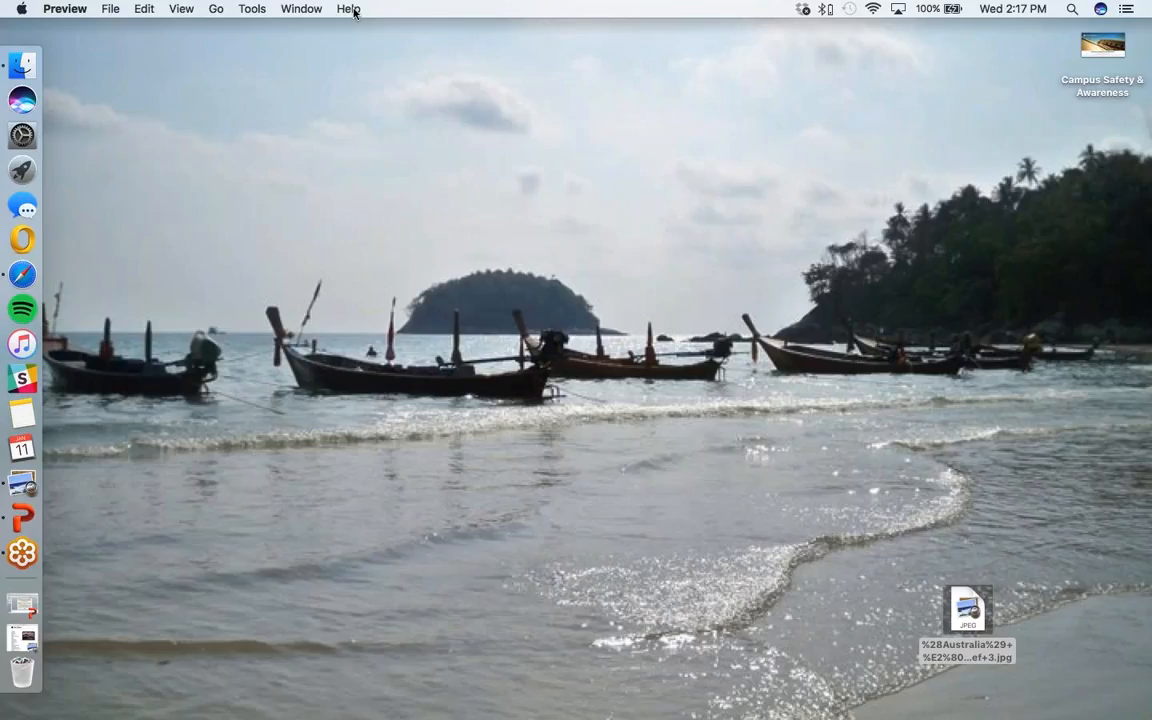
click(24, 275)
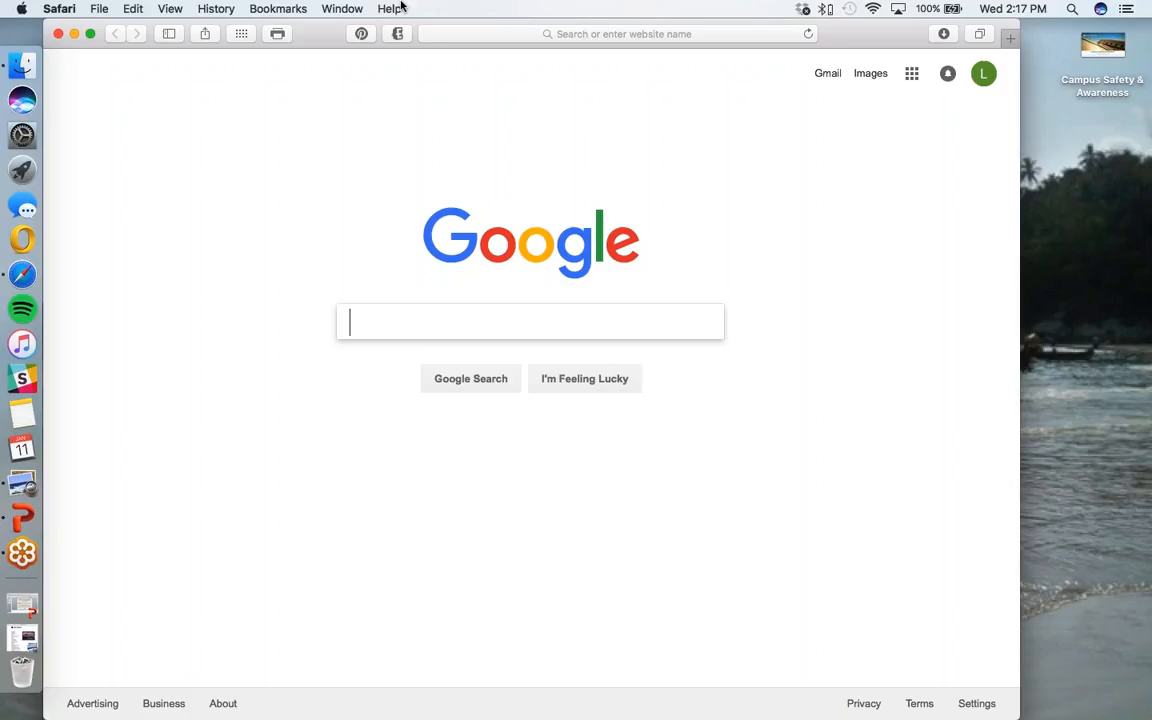
- Open Safari Help, read through the Safari overview page, and close the help window
click(401, 8)
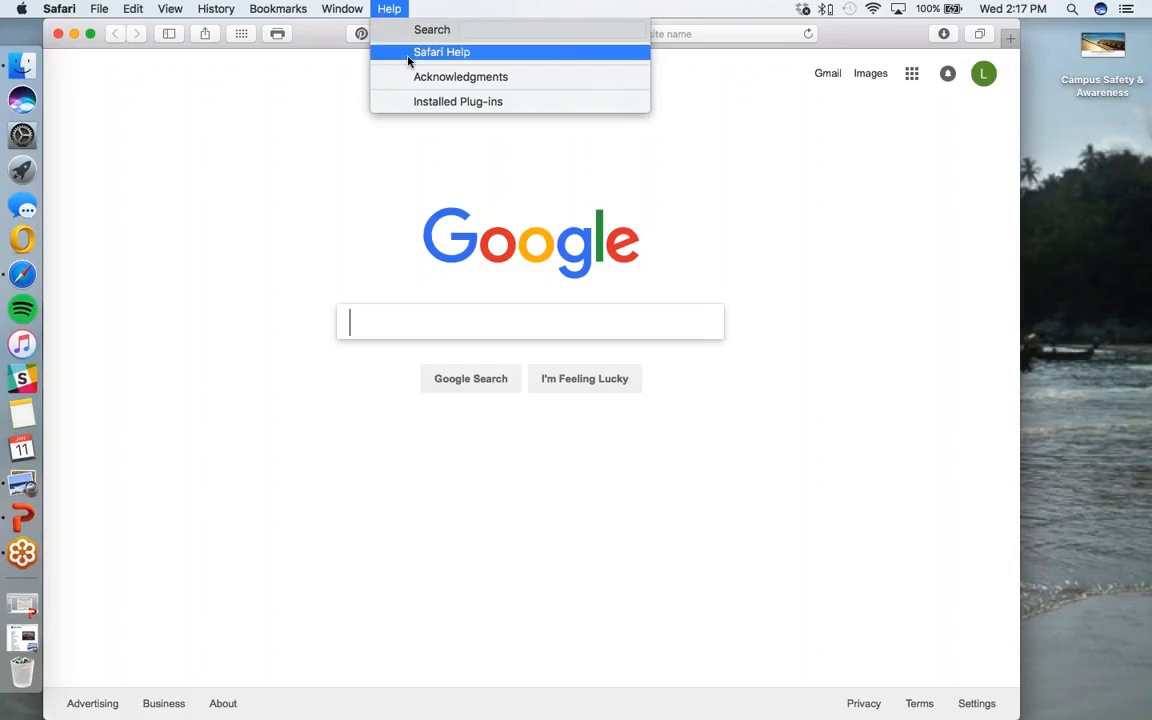
click(459, 53)
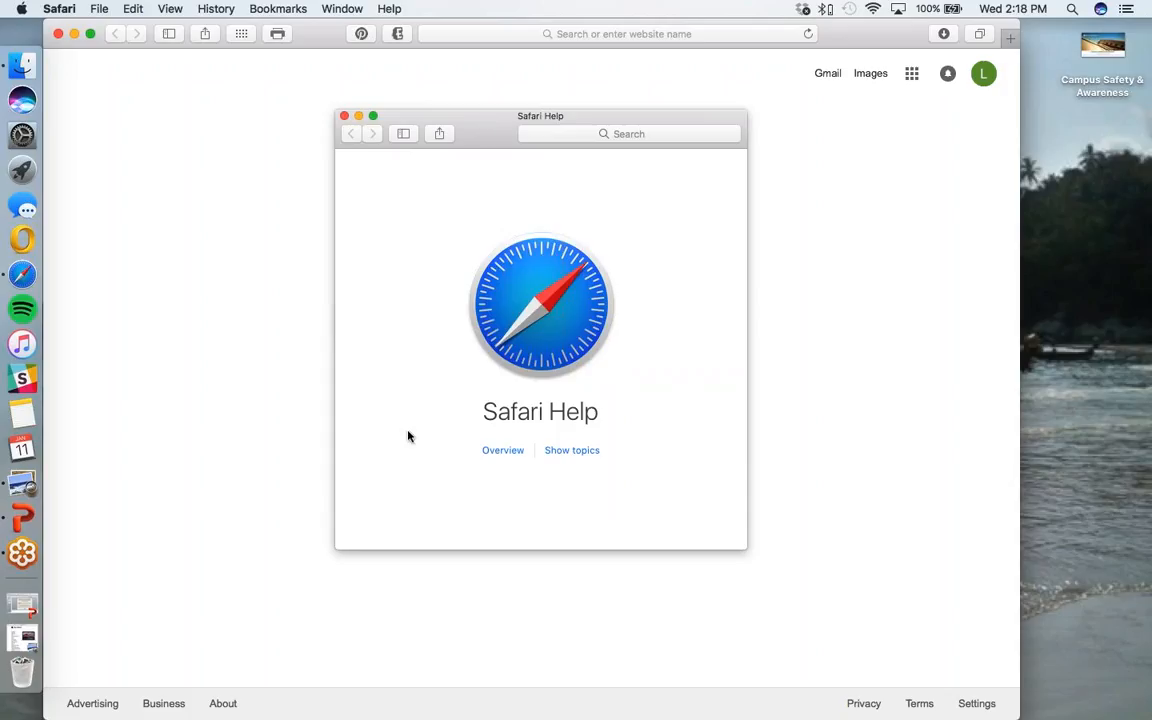
click(506, 453)
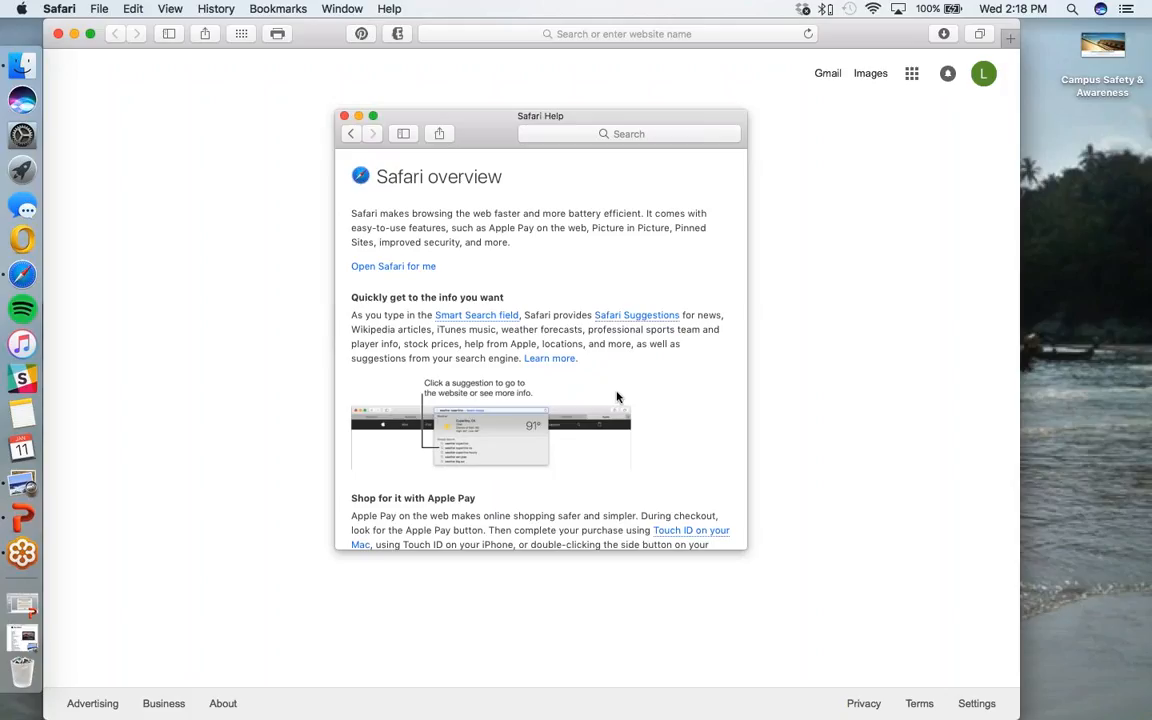
scroll(650, 389, down, 2)
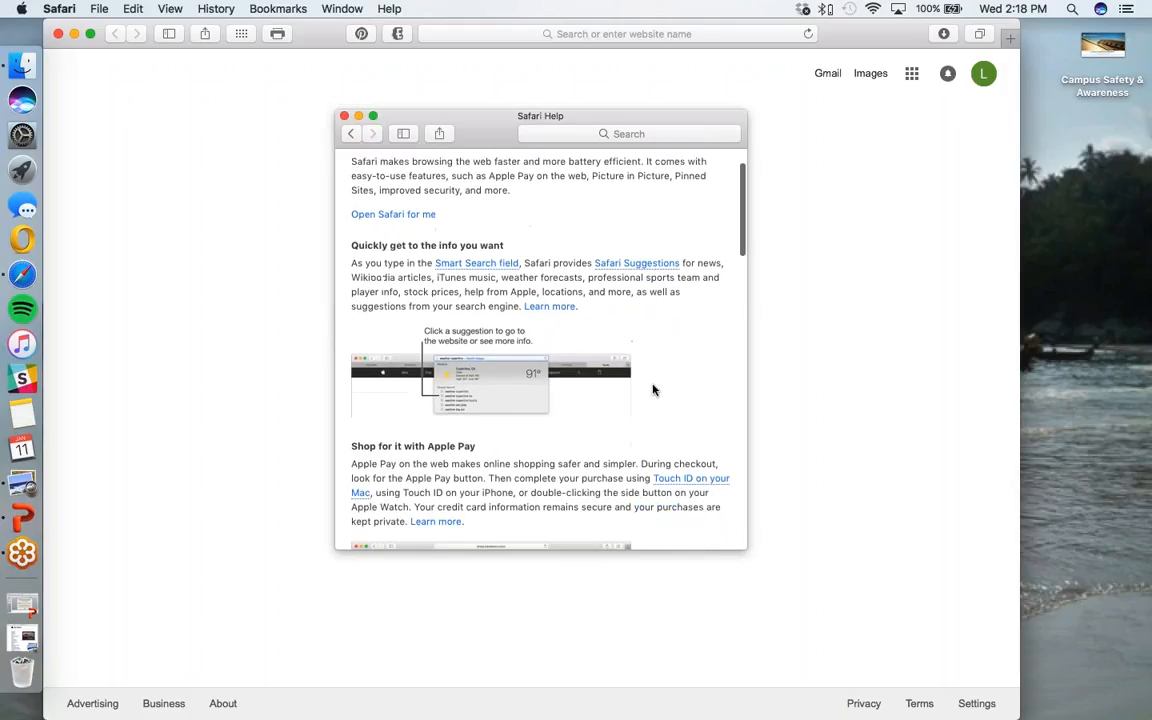
scroll(653, 390, down, 5)
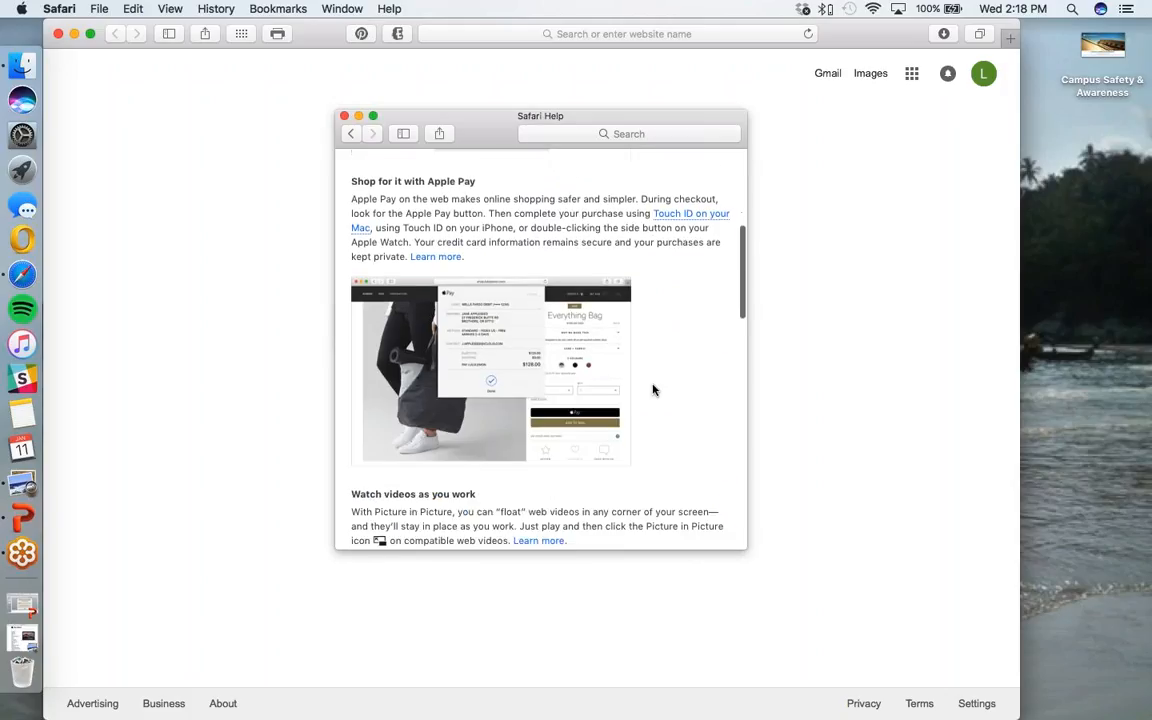
scroll(653, 390, down, 5)
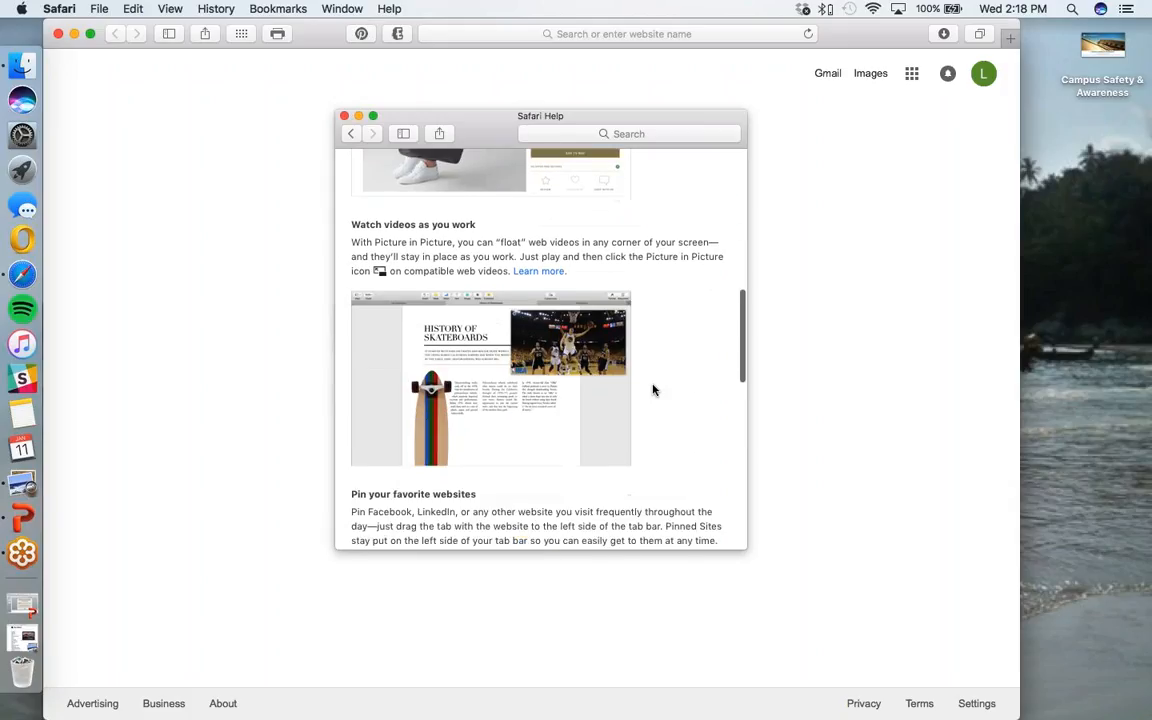
scroll(653, 390, down, 7)
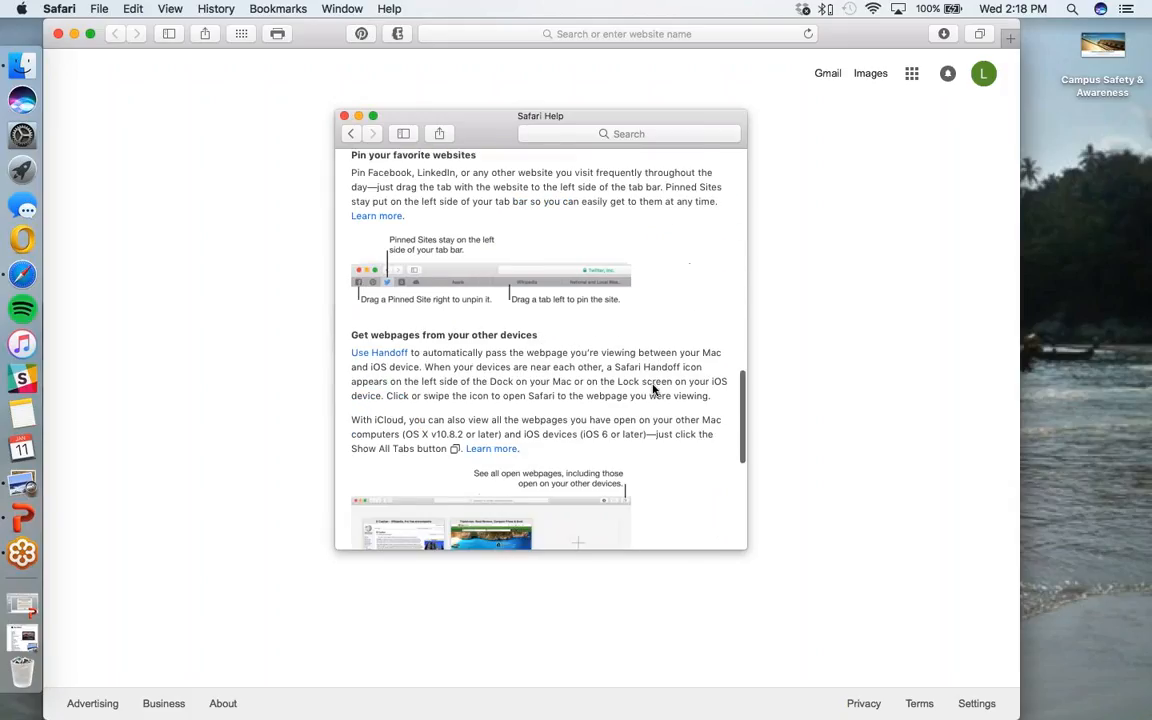
scroll(540, 340, down, 3)
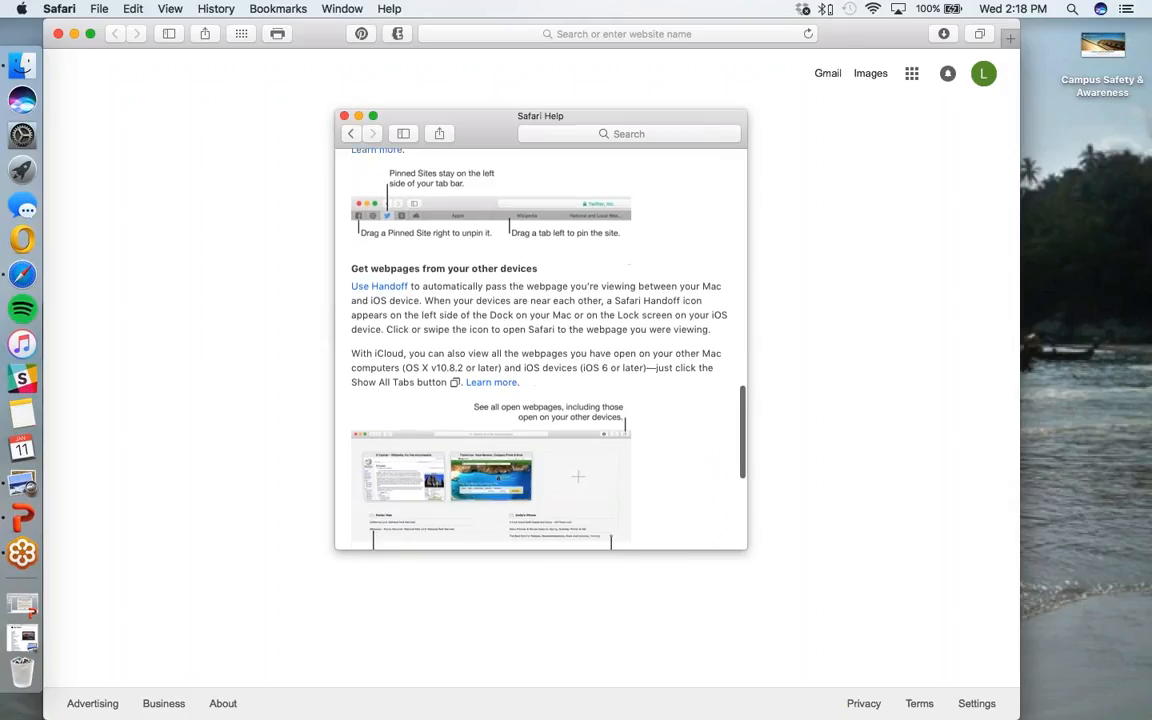
scroll(540, 340, down, 4)
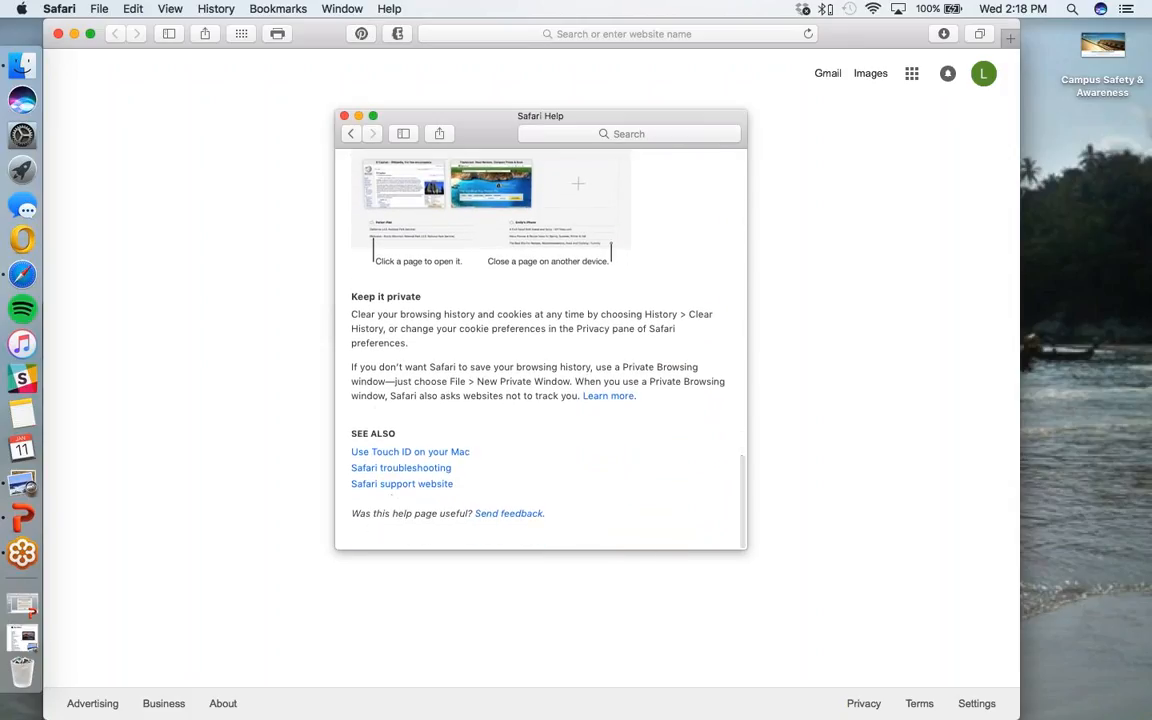
scroll(653, 387, up, 12)
scroll(653, 387, up, 10)
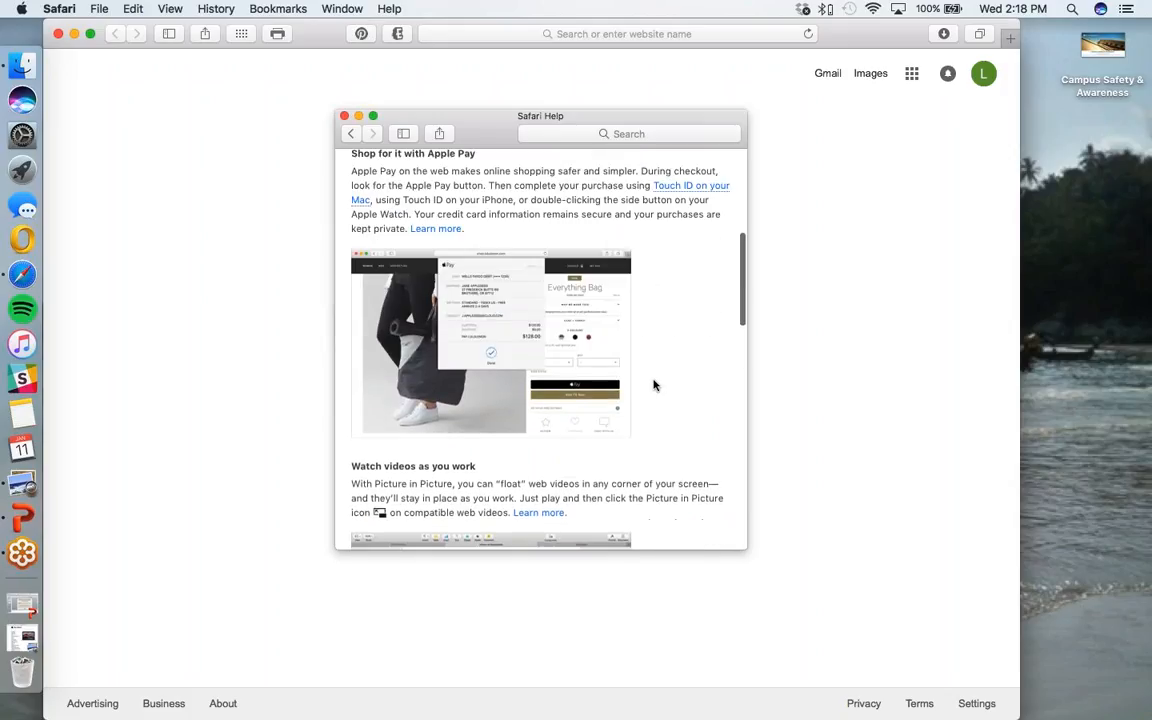
click(344, 116)
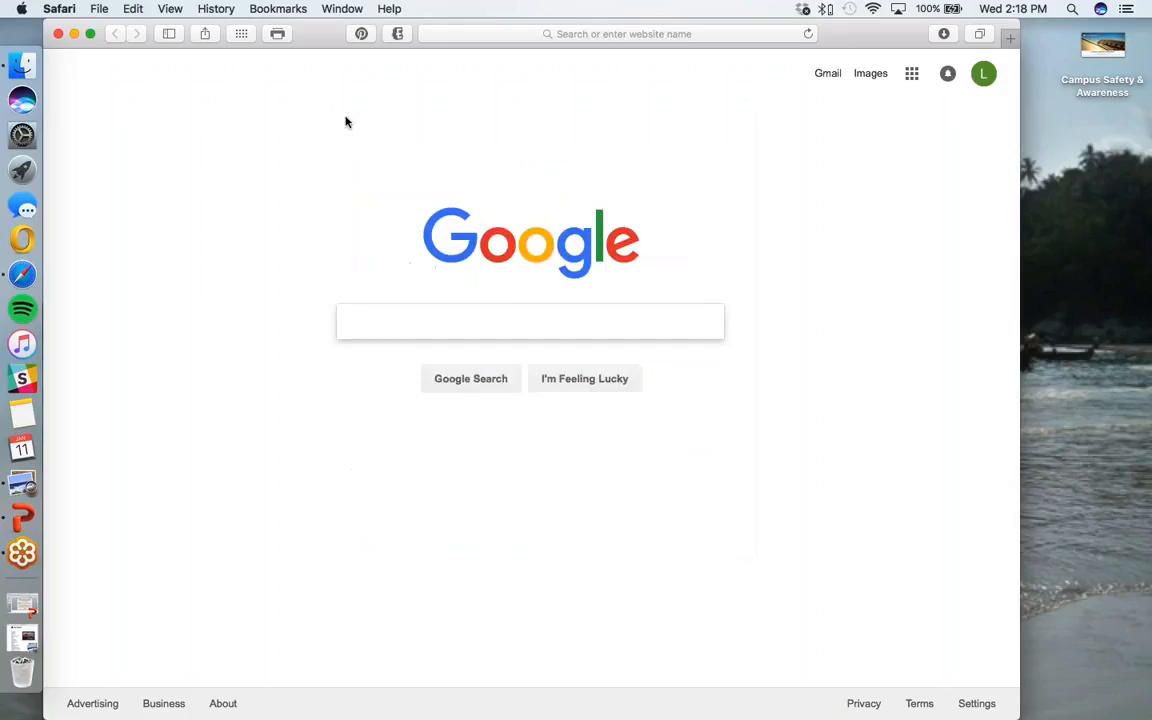
- Search Safari's help for "copy" and look over the matching menu items and help topics
click(389, 9)
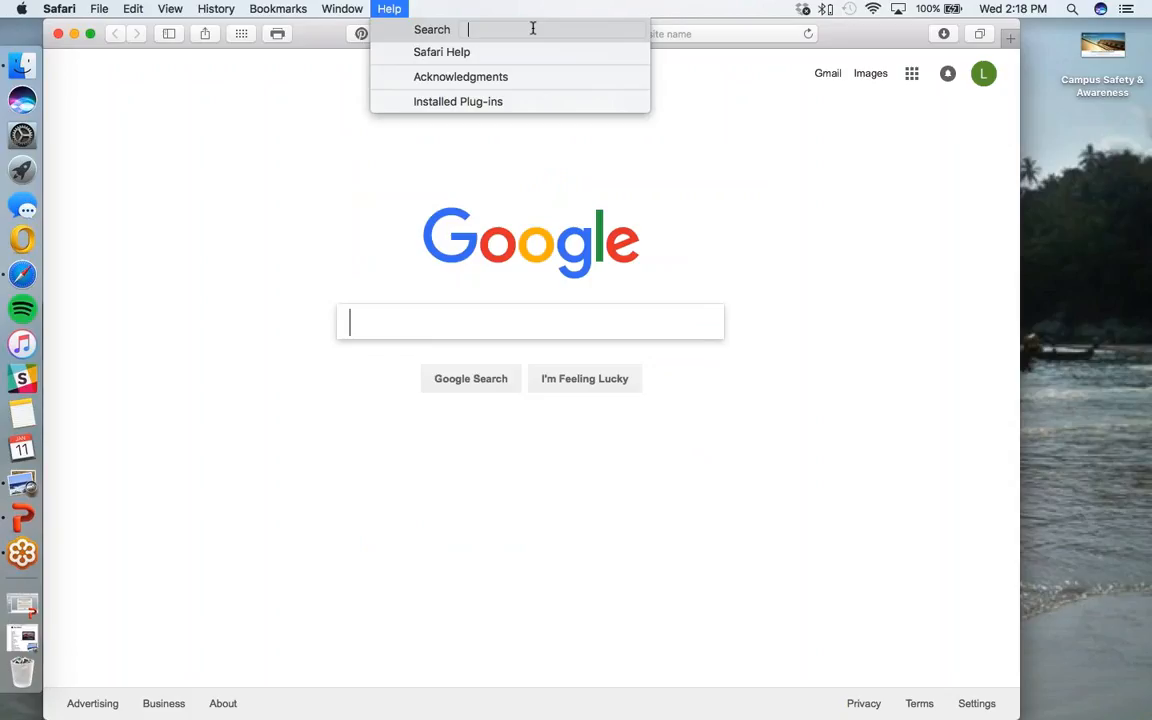
text(copy)
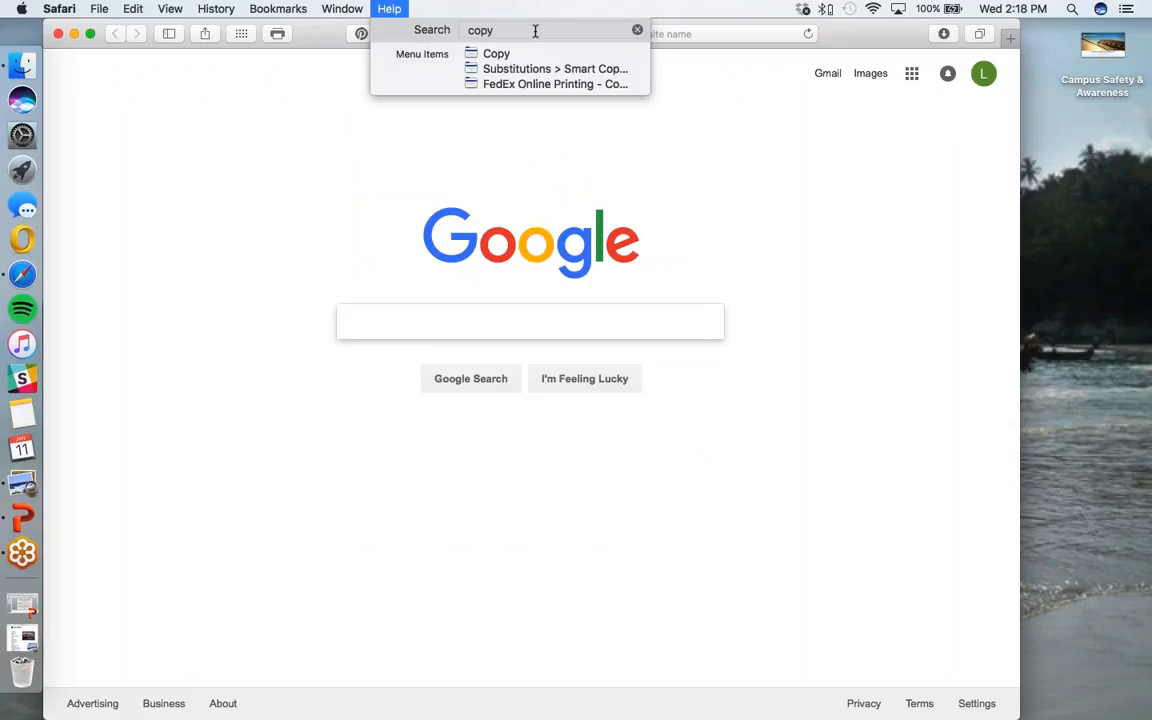
mouse_move(520, 60)
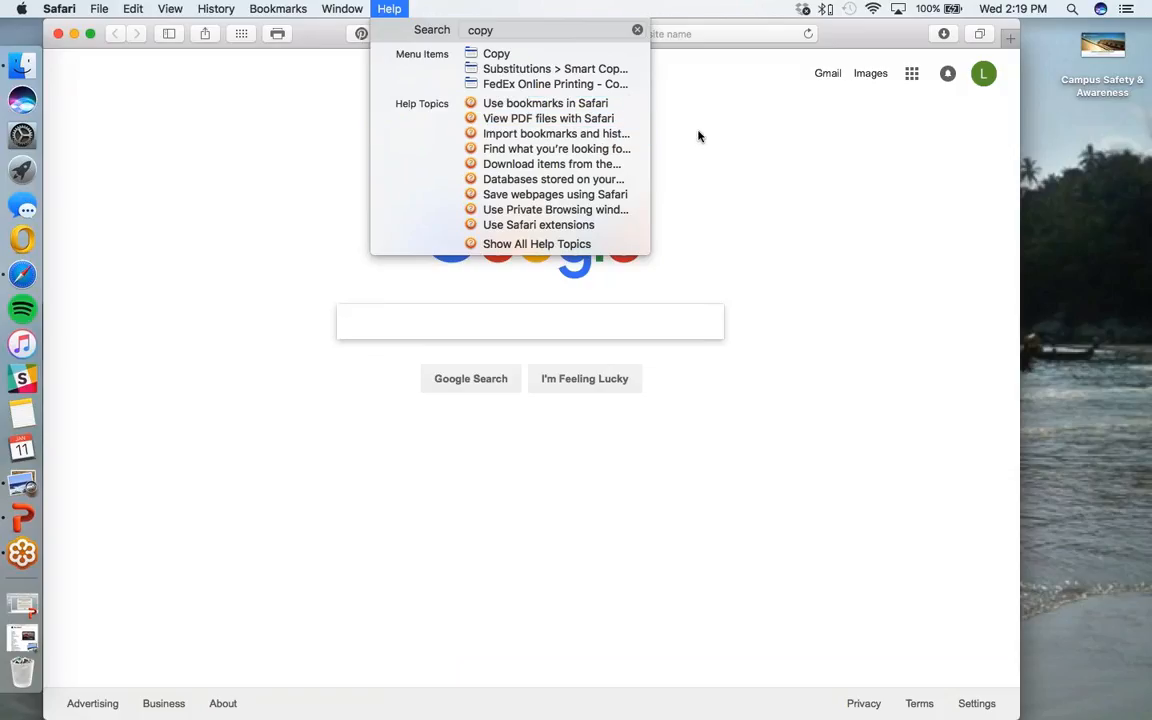
- Dismiss the help search, check the Mac Basics topic list, minimize that document, and close the Safari window
click(731, 124)
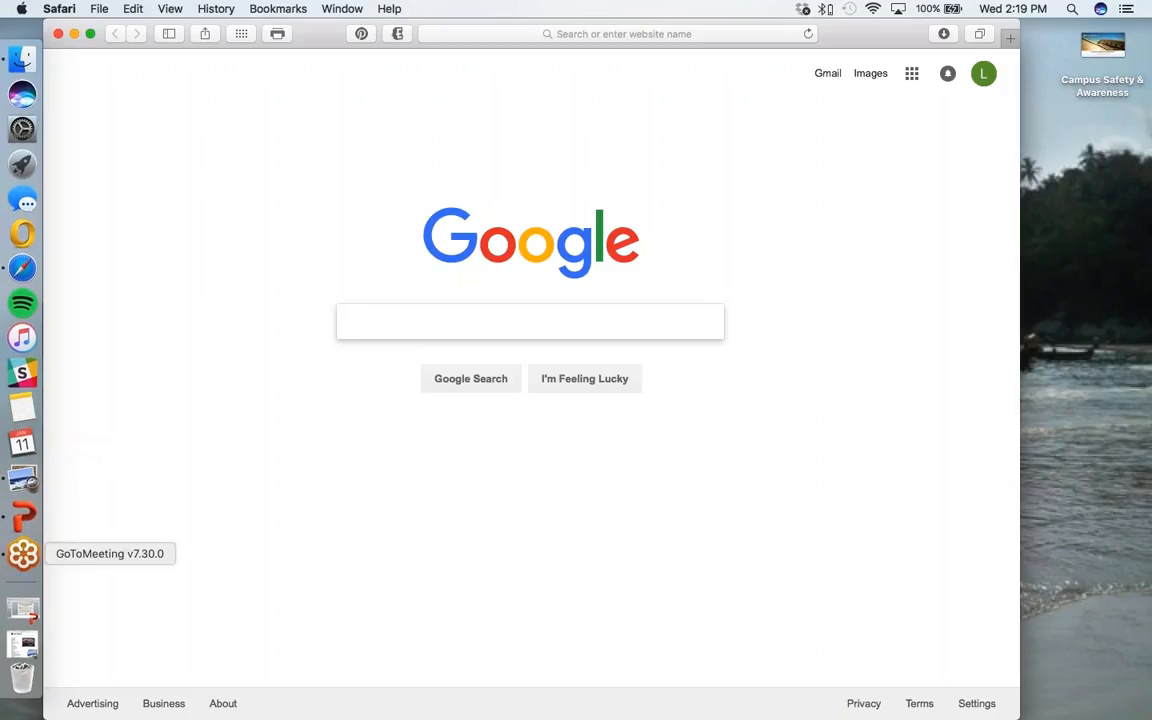
click(25, 638)
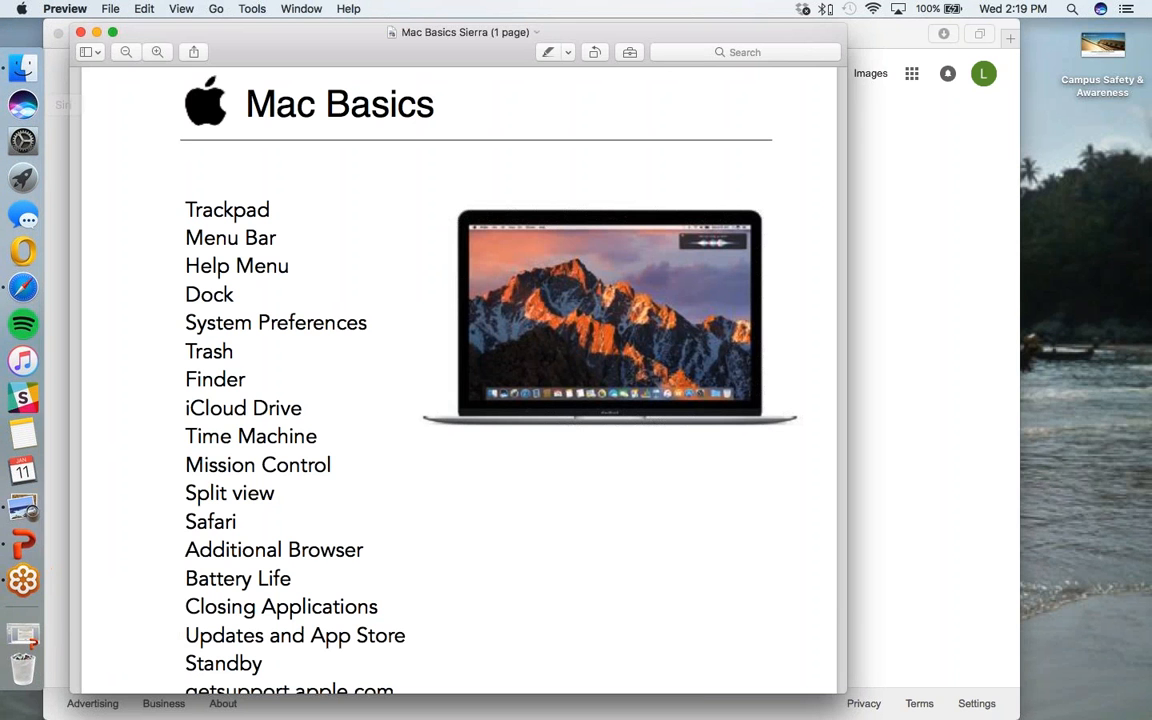
click(96, 32)
click(59, 34)
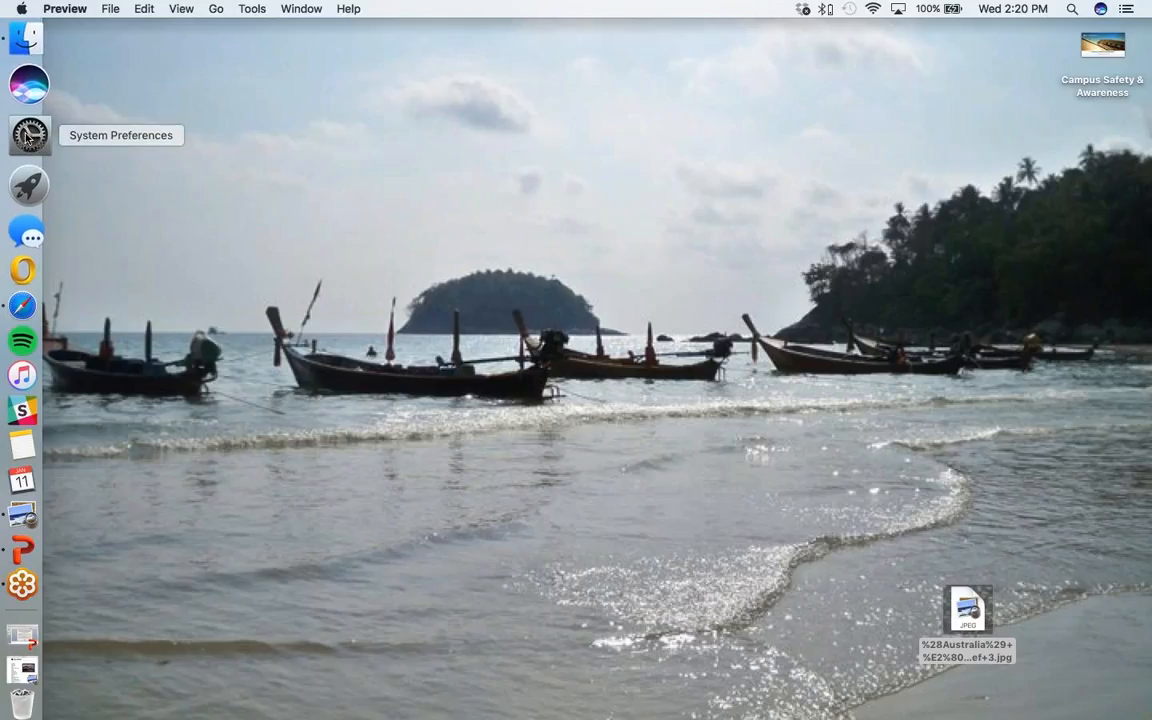
- Open the Dock settings in System Preferences and make the Dock slightly smaller
click(30, 135)
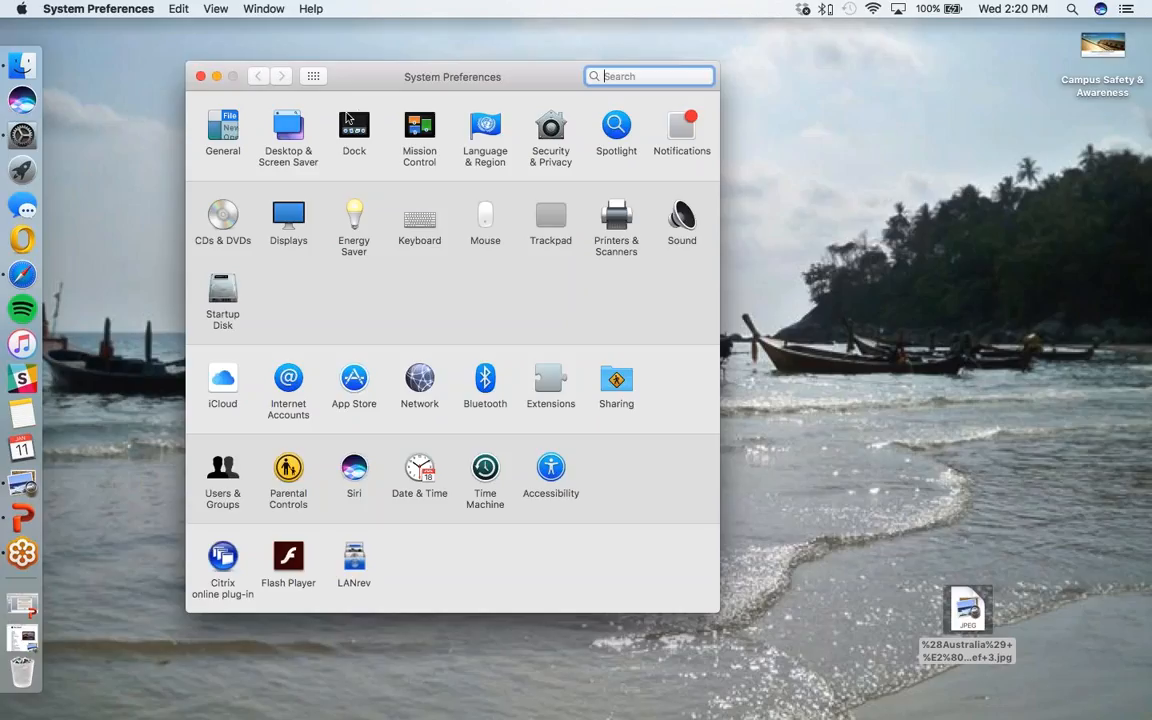
click(354, 127)
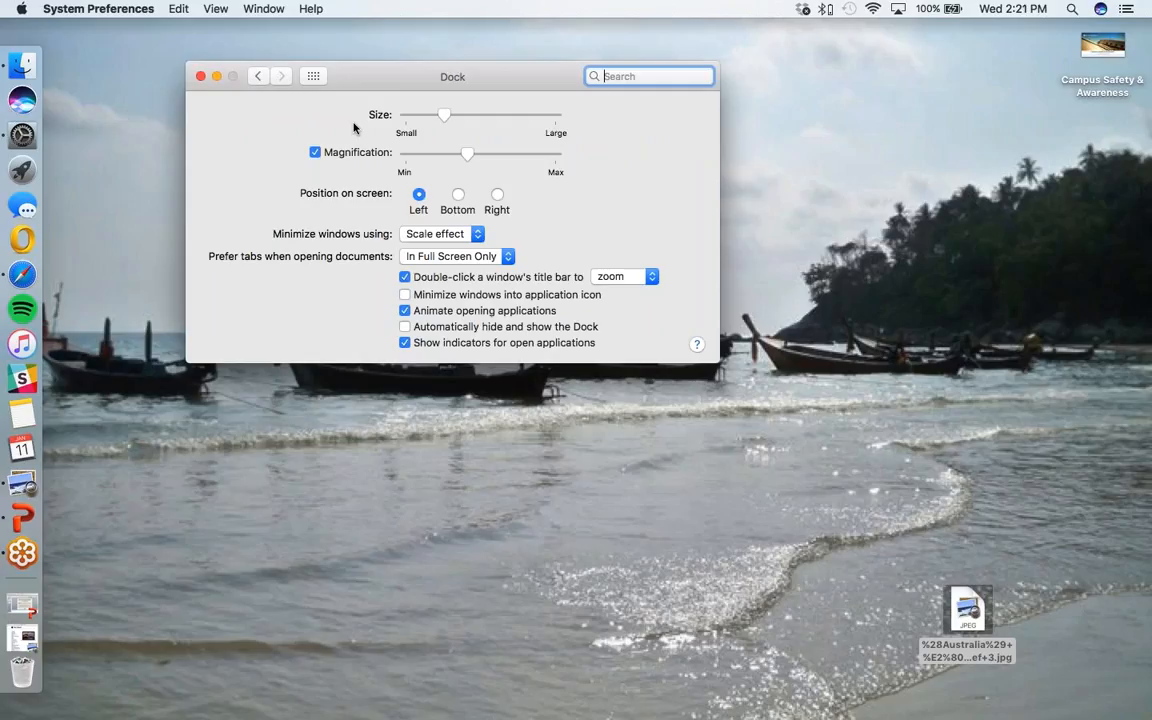
mouse_move(443, 116)
mouse_down()
mouse_move(416, 117)
mouse_move(448, 115)
mouse_move(437, 118)
mouse_up()
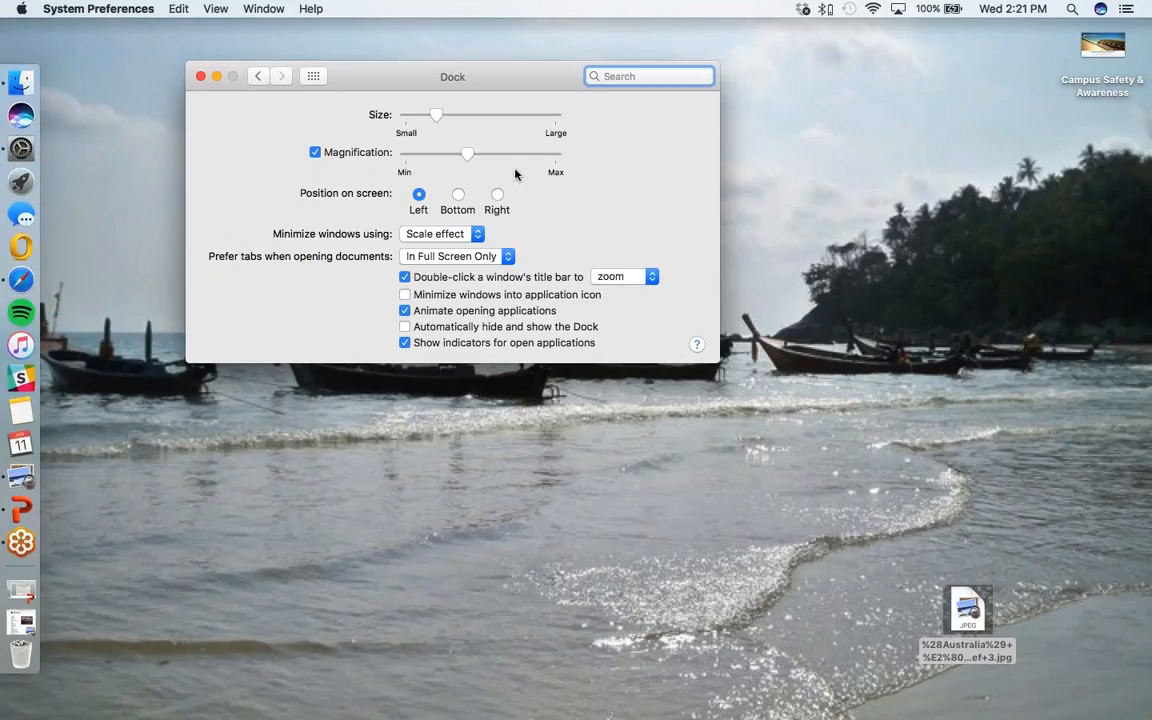
- Try the Dock magnification near maximum, reduce it to about a third of the range, and switch magnification off and back on
click(536, 153)
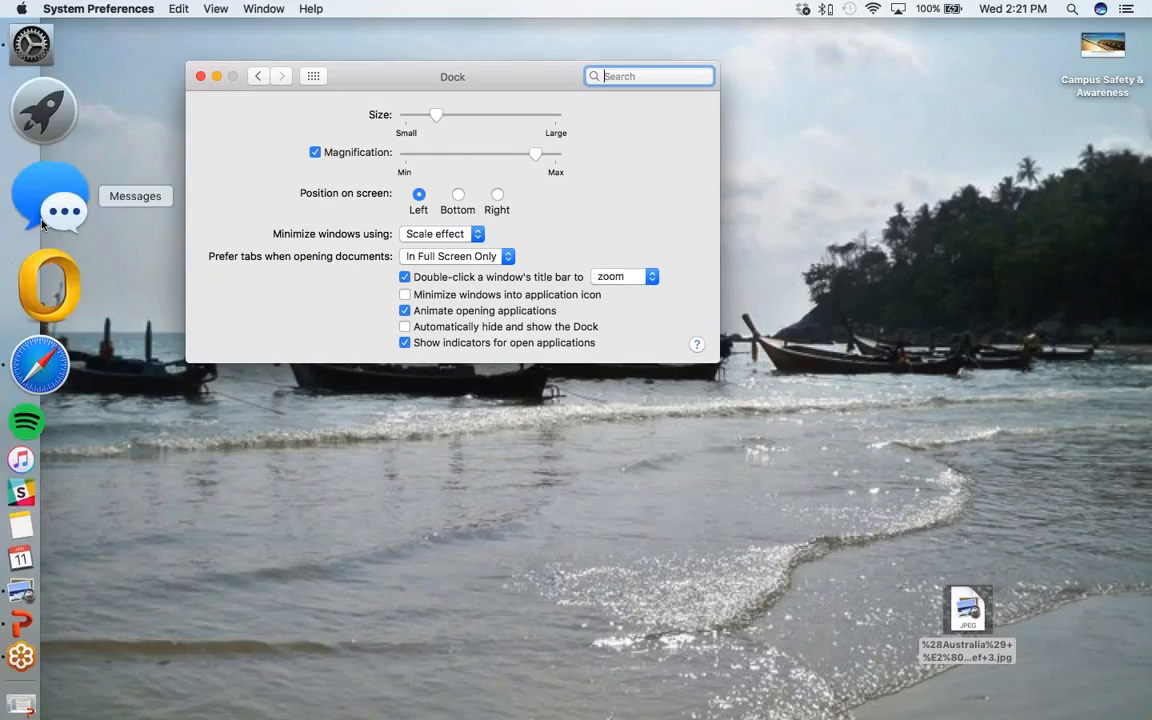
click(456, 153)
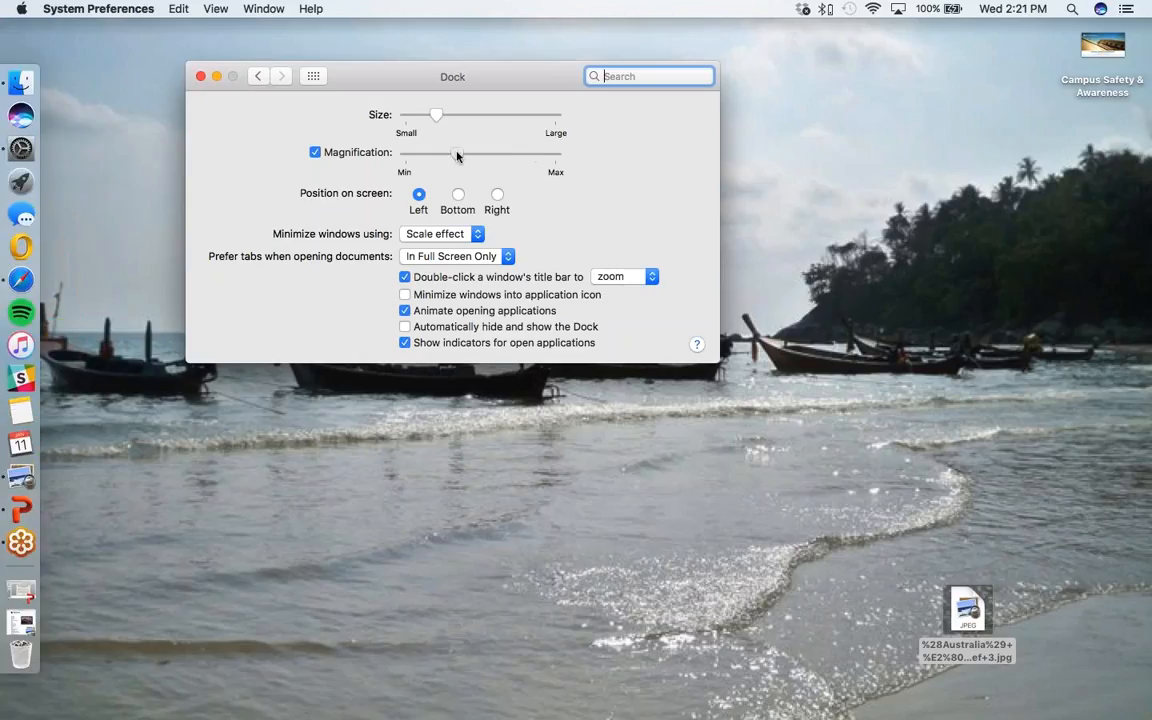
click(315, 153)
click(315, 153)
- Try the Dock's Bottom and Right screen positions, return it to Left, and close System Preferences
click(458, 195)
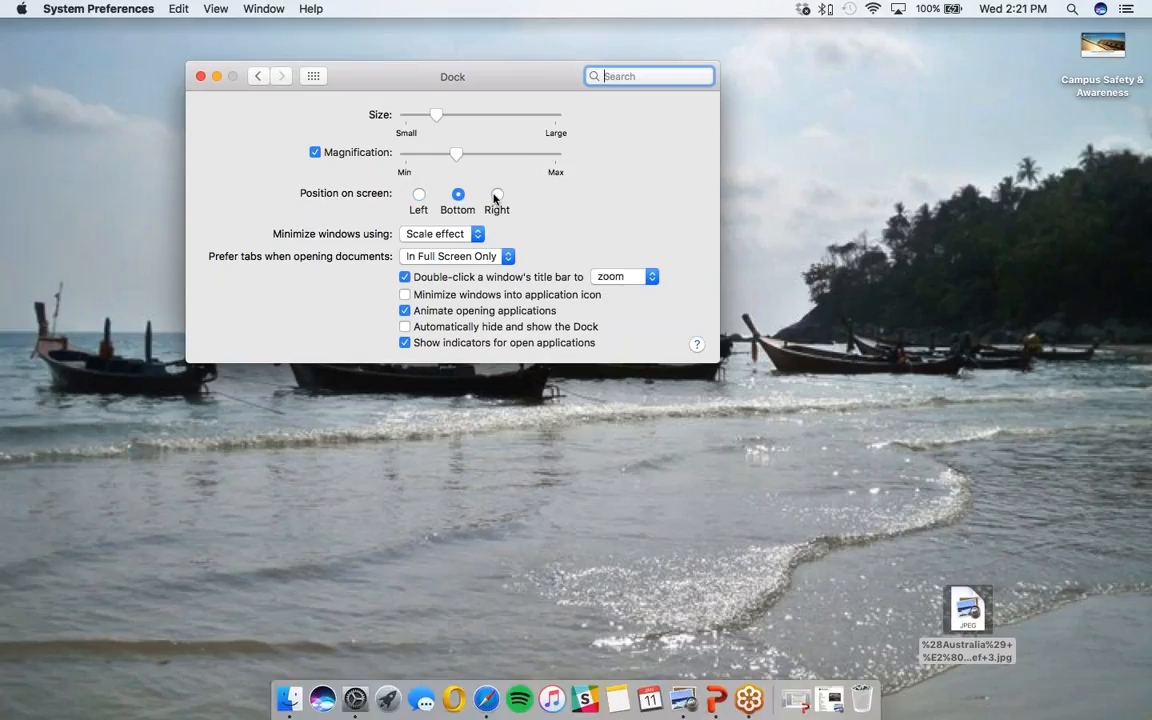
click(497, 195)
click(420, 196)
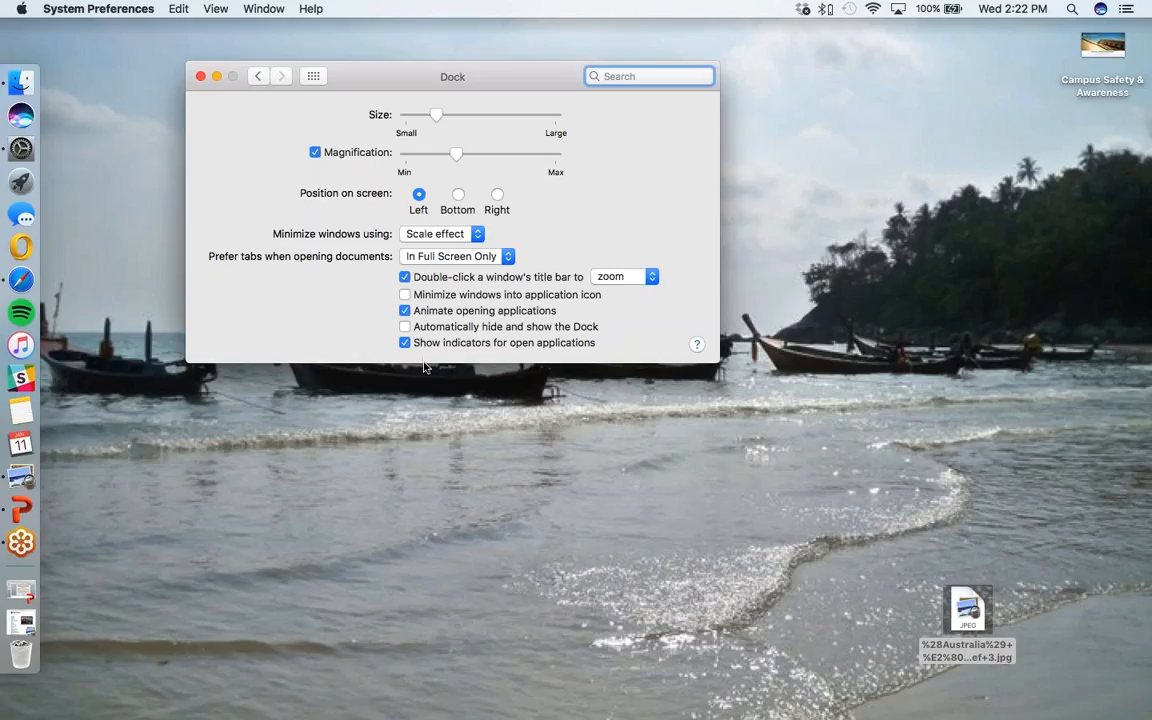
click(201, 77)
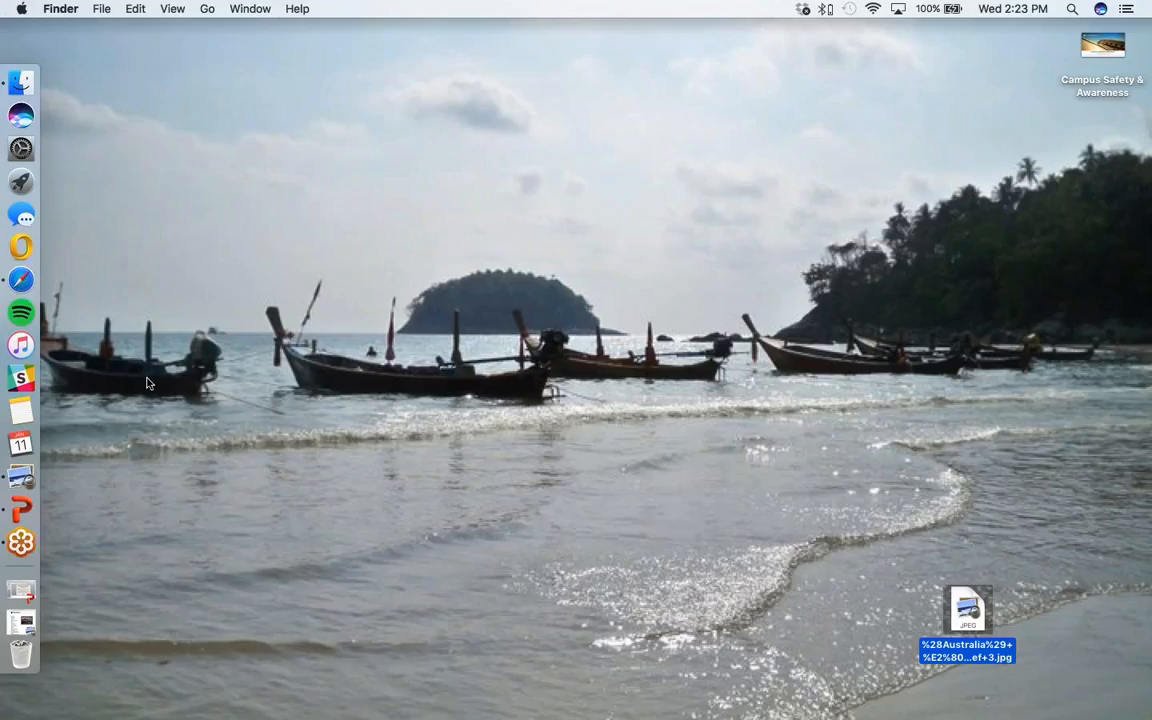
- Remove the Spotify and Calendar icons from the Dock
drag(24, 318, 503, 156)
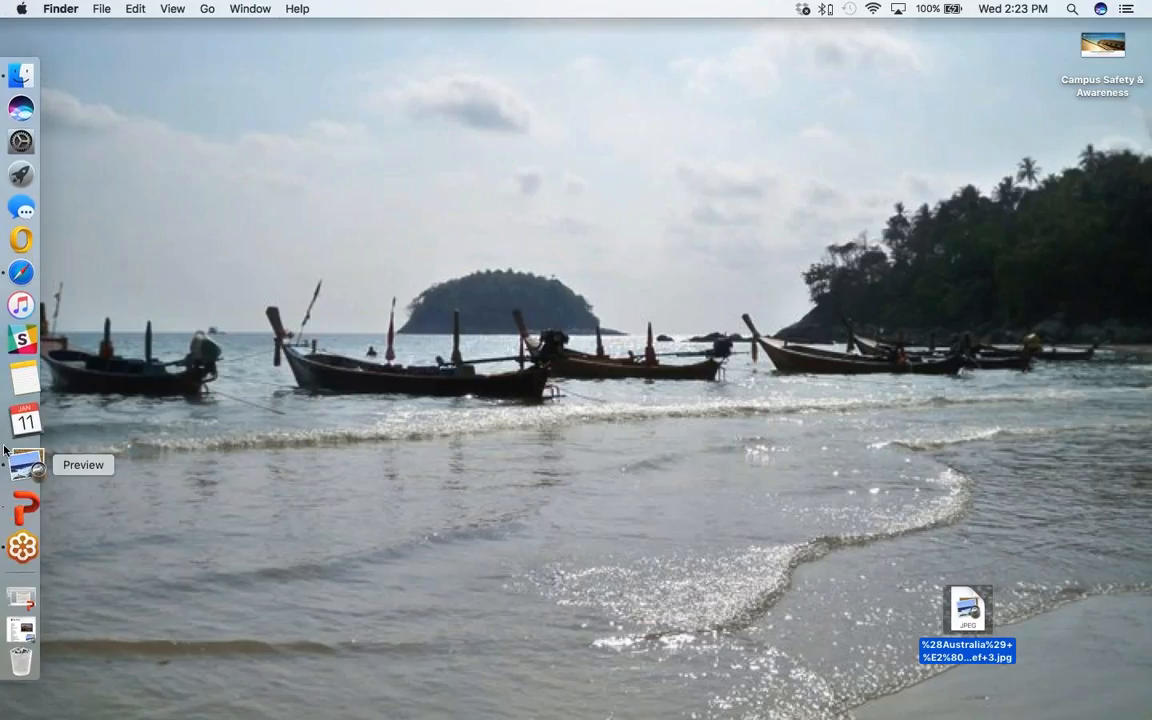
key(XF86AudioRaiseVolume)
key(XF86AudioRaiseVolume)
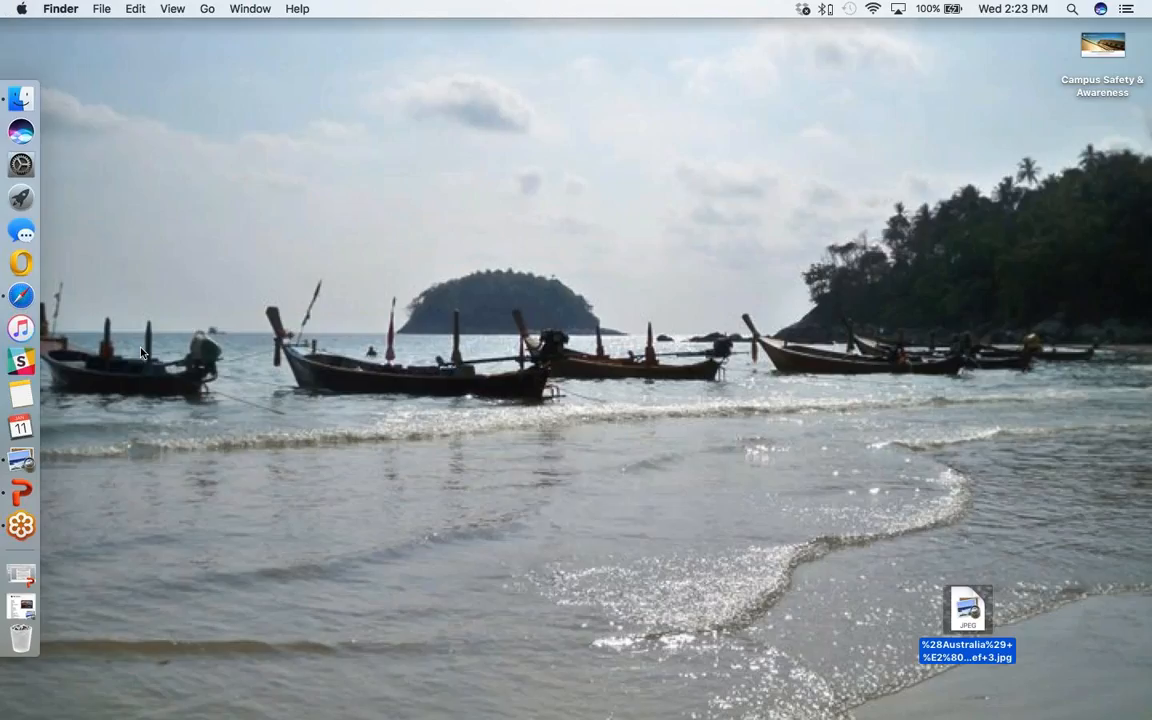
click(24, 430)
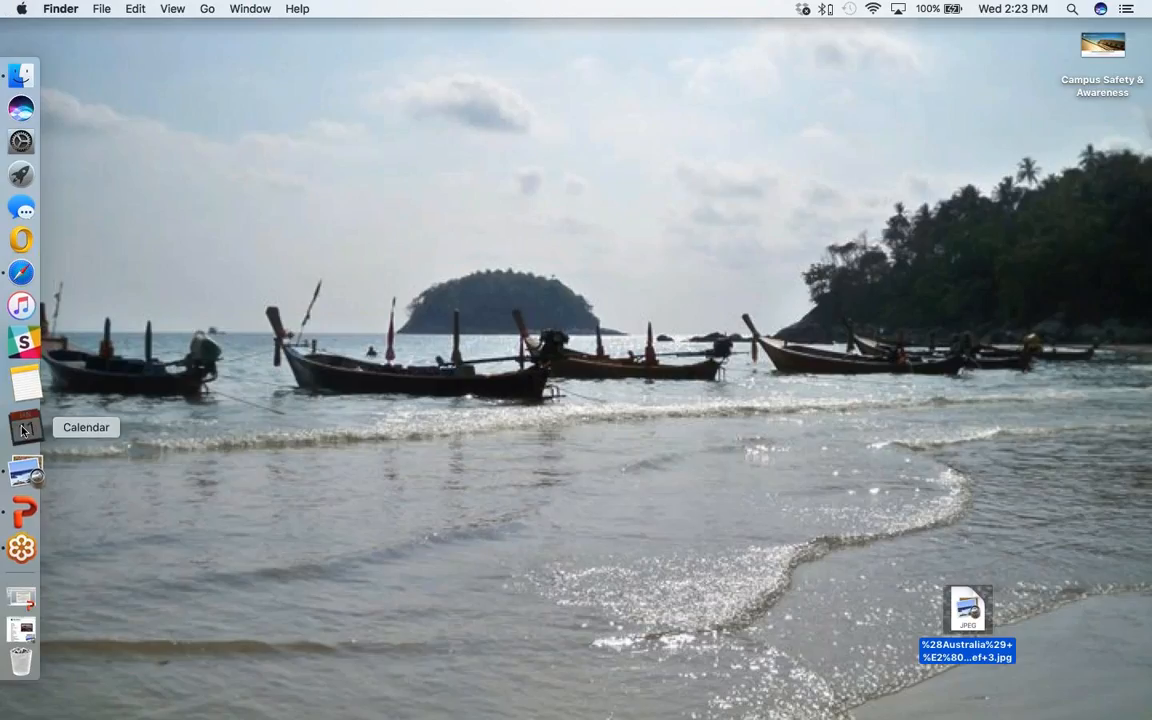
drag(24, 430, 546, 124)
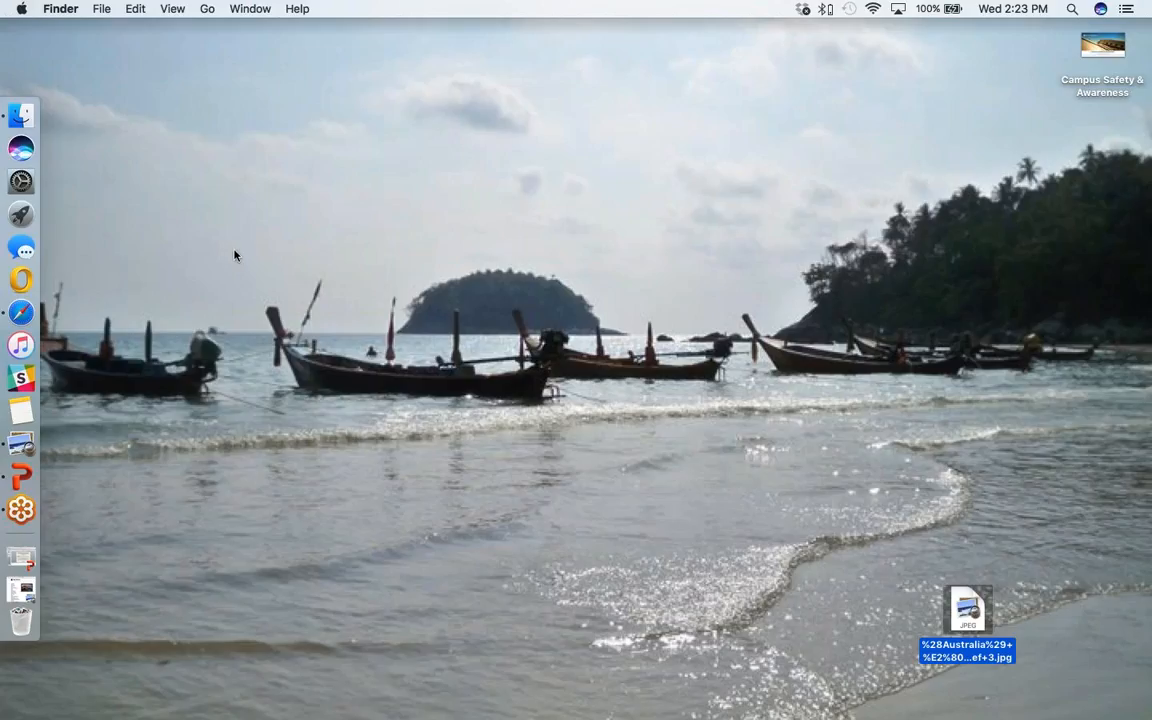
- Open a Finder window, move it away from the Dock, and browse the Applications folder
click(25, 117)
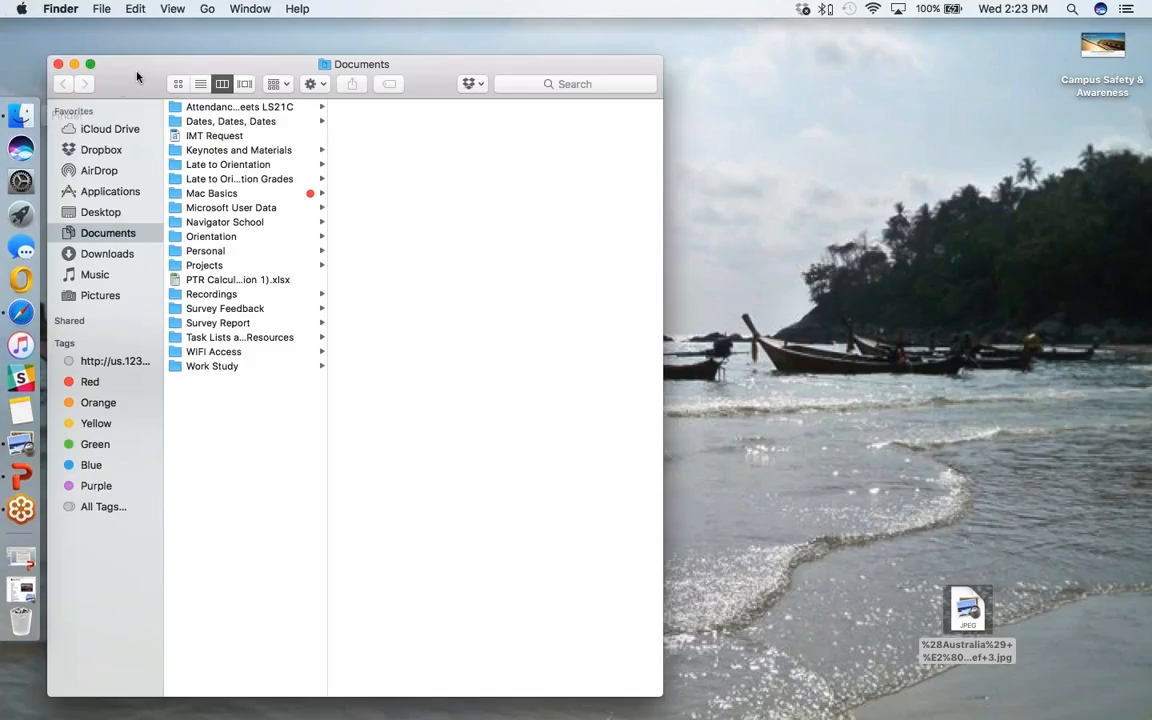
drag(141, 72, 243, 48)
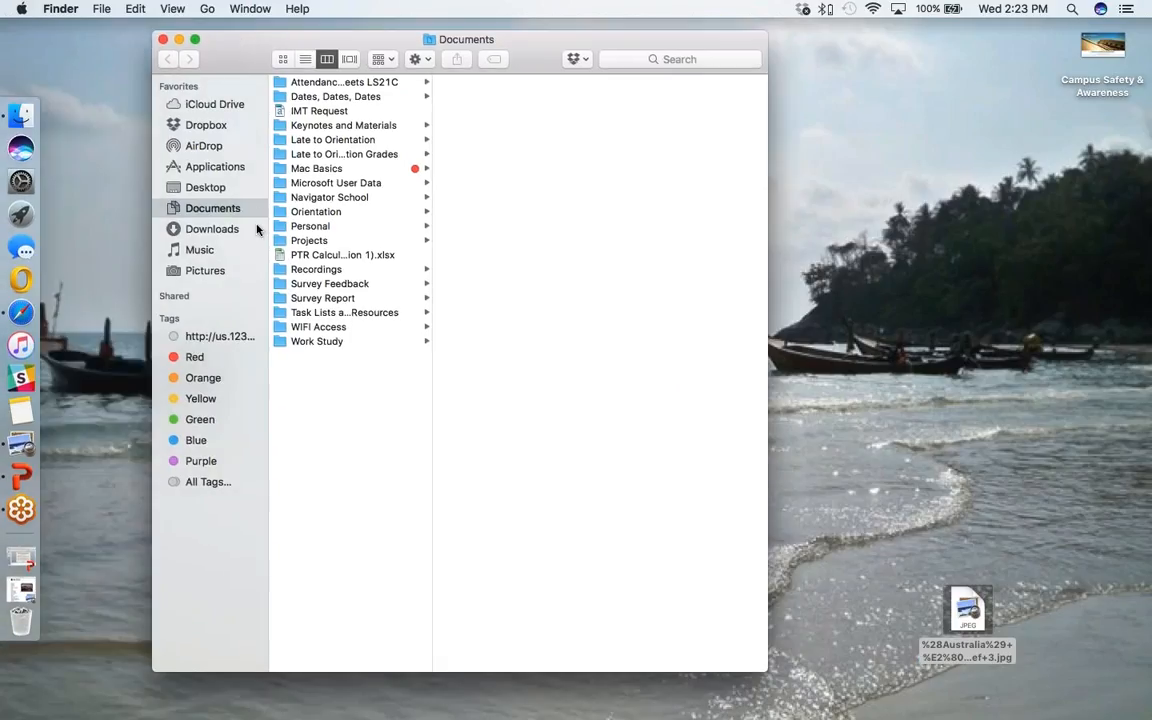
click(217, 168)
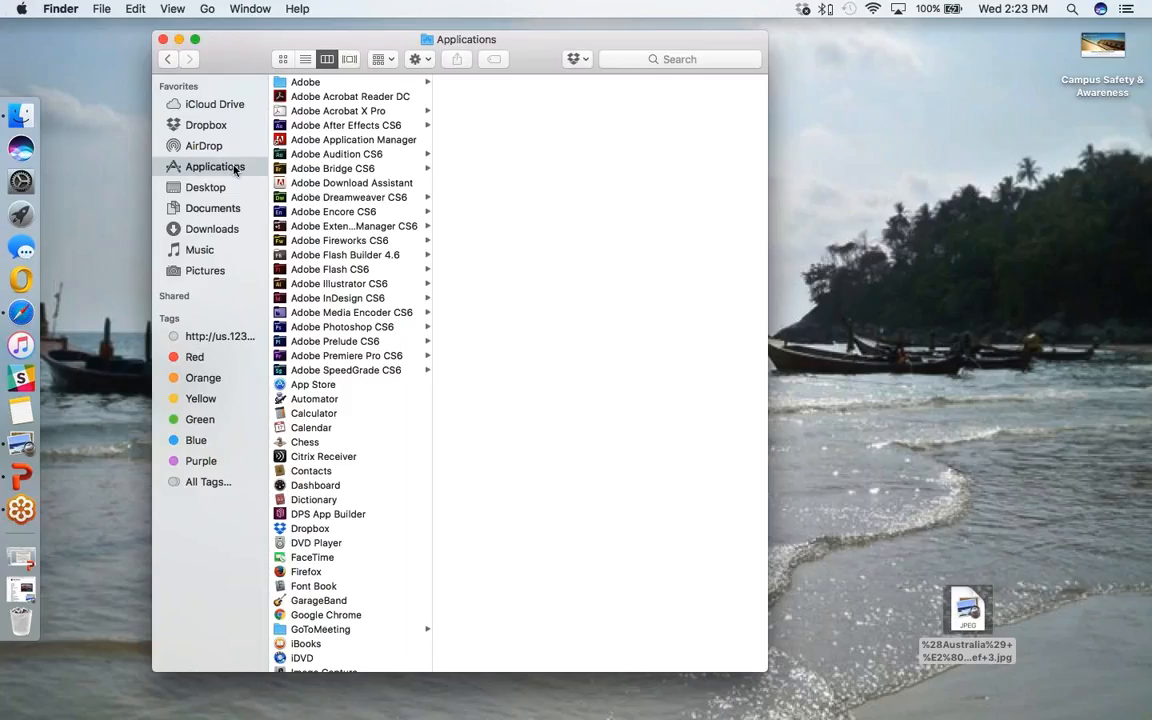
scroll(350, 221, down, 10)
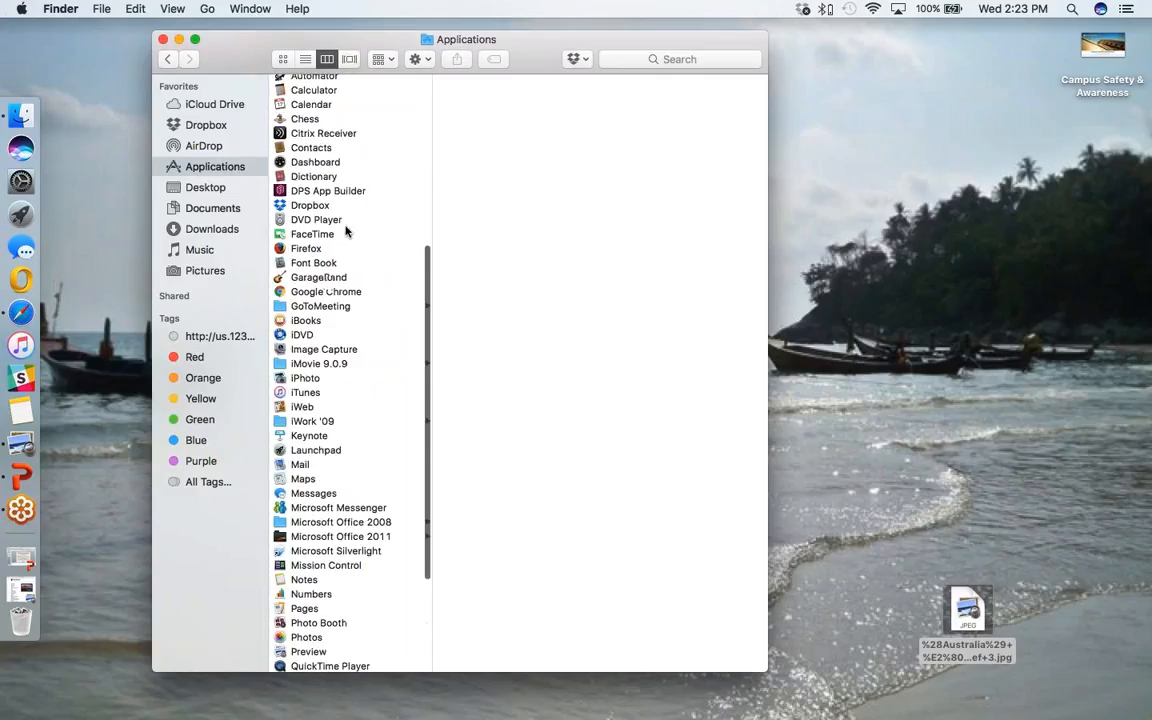
scroll(346, 231, down, 2)
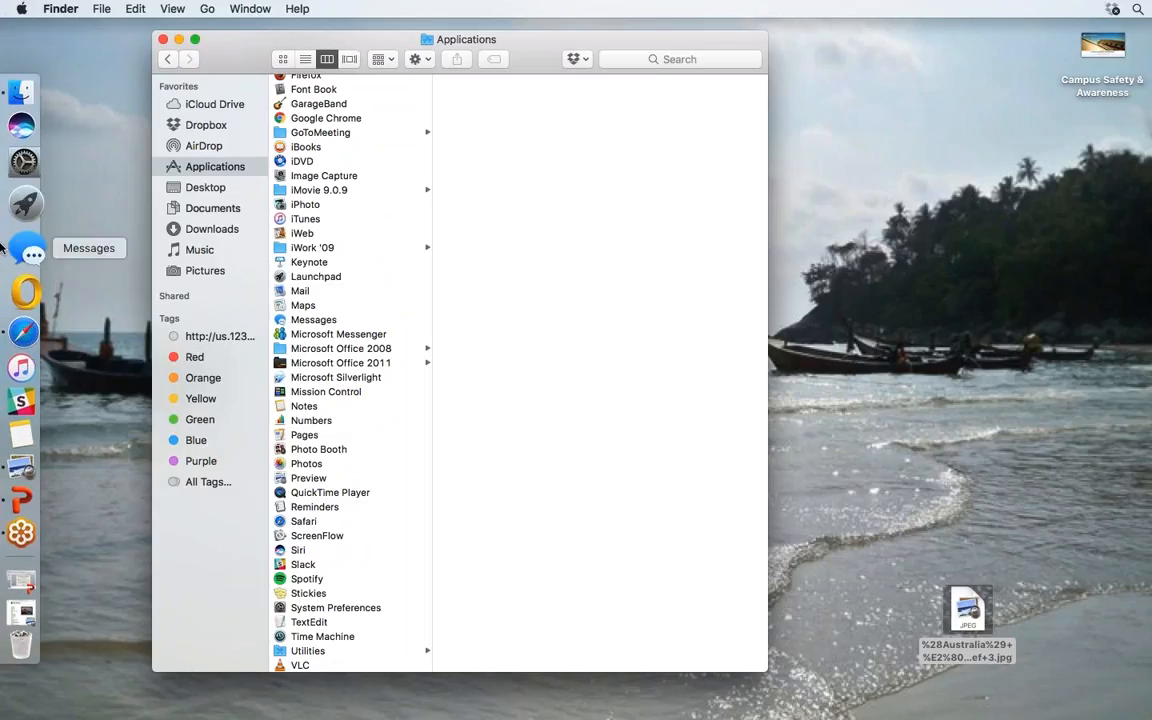
scroll(346, 140, up, 1)
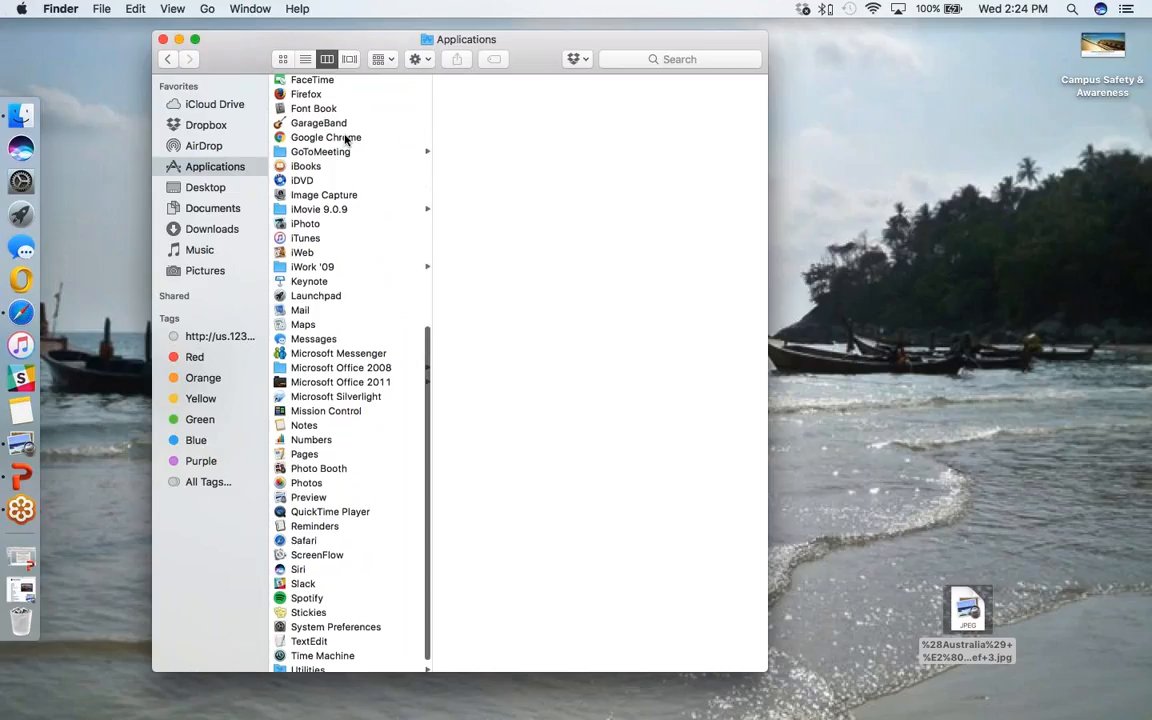
scroll(346, 140, down, 1)
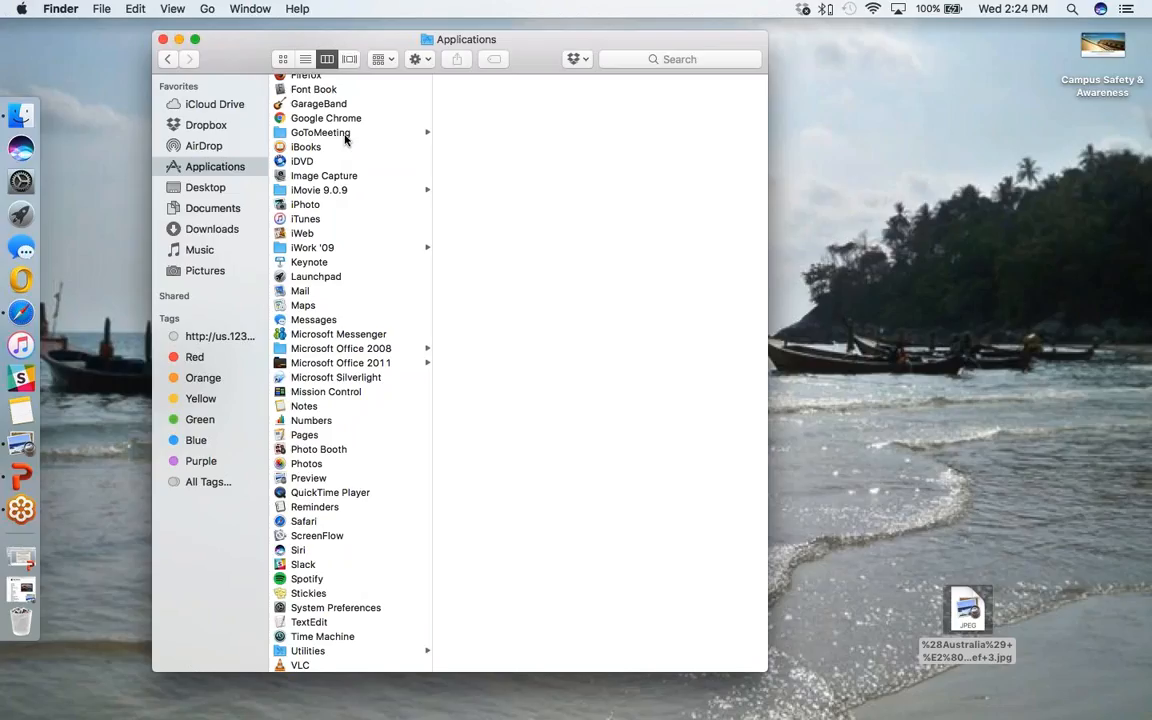
- Add Calendar from the Applications folder to the Dock between Slack and Notes, and close the Finder window
click(308, 220)
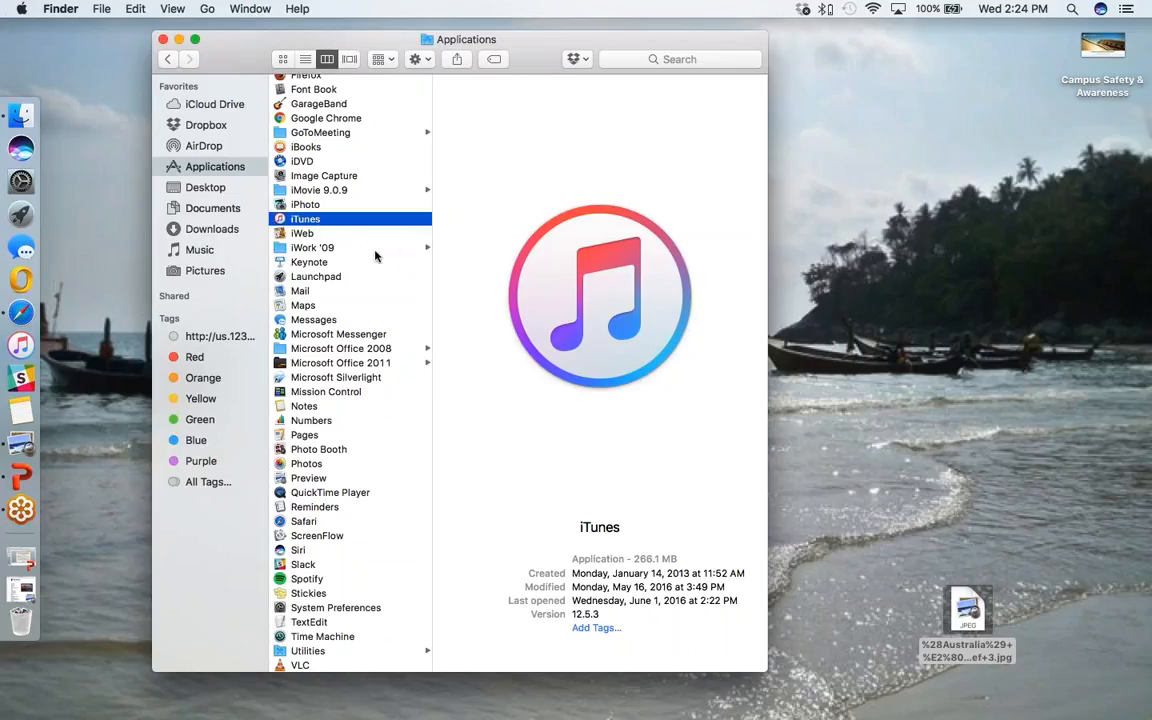
scroll(375, 257, up, 2)
scroll(375, 257, down, 2)
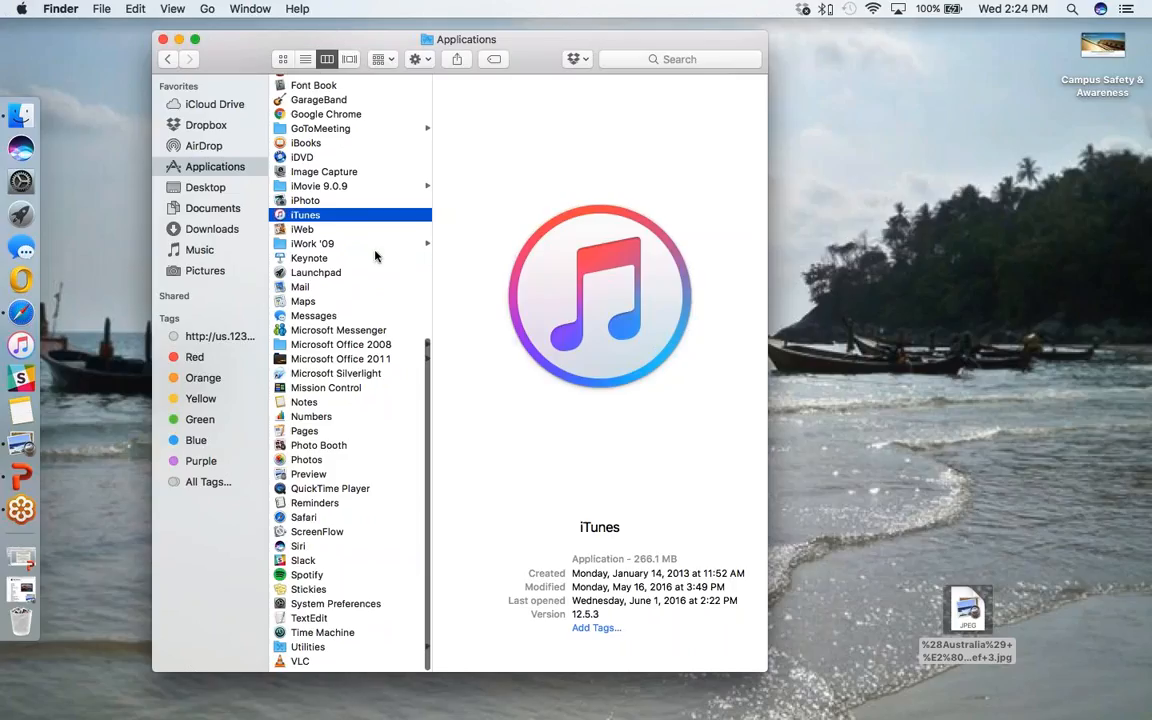
scroll(375, 257, up, 10)
scroll(375, 257, down, 2)
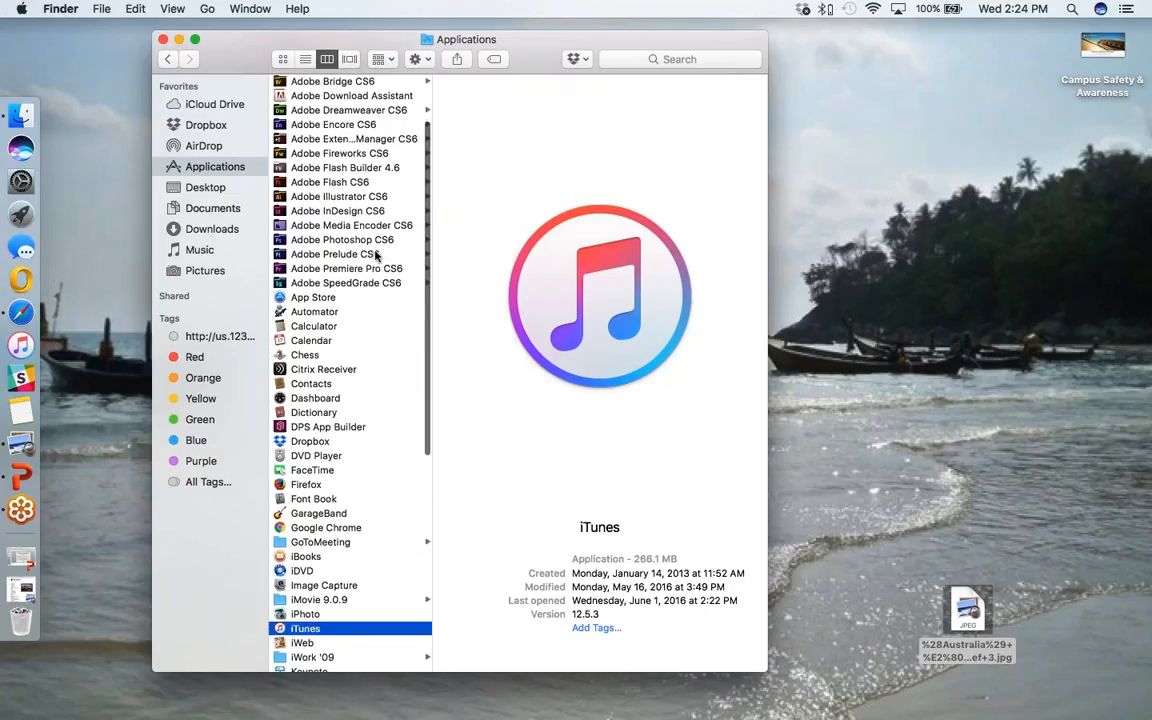
scroll(375, 257, down, 1)
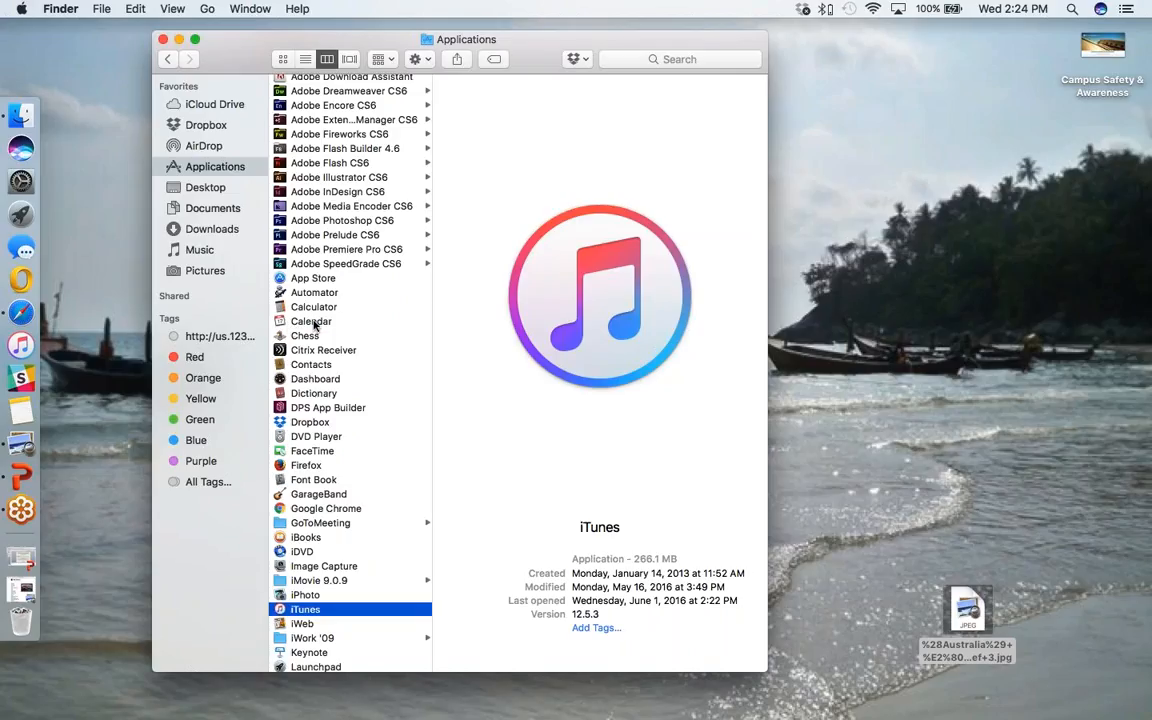
click(309, 324)
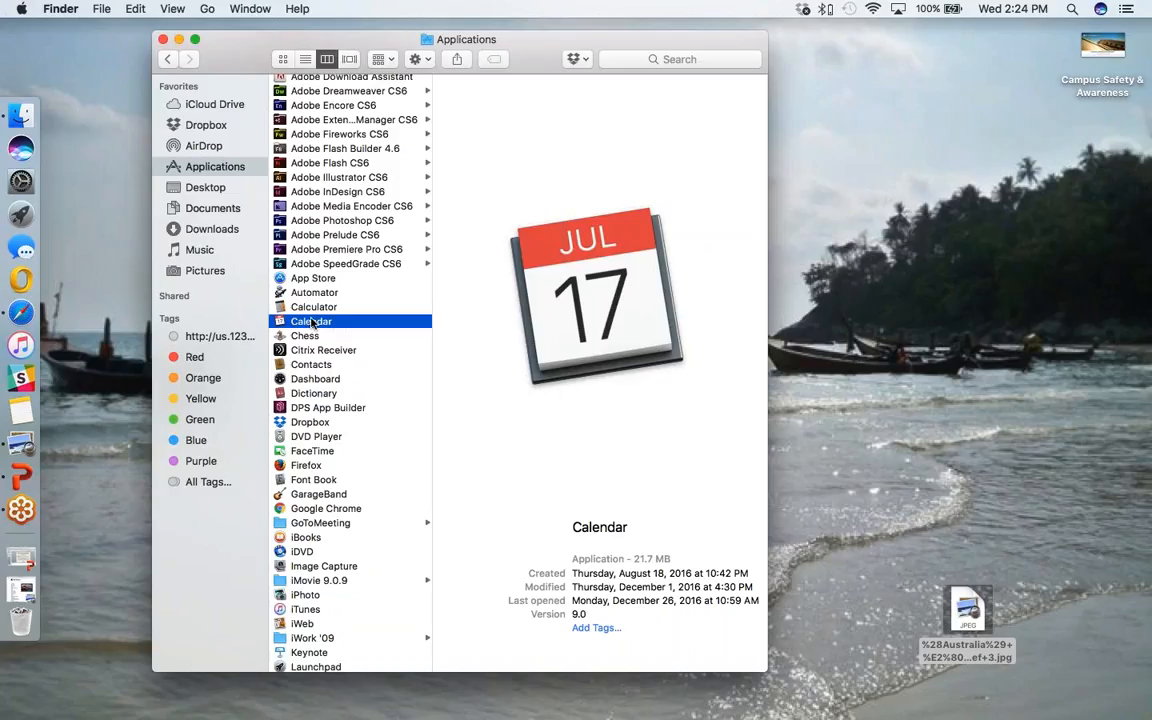
drag(309, 314, 27, 400)
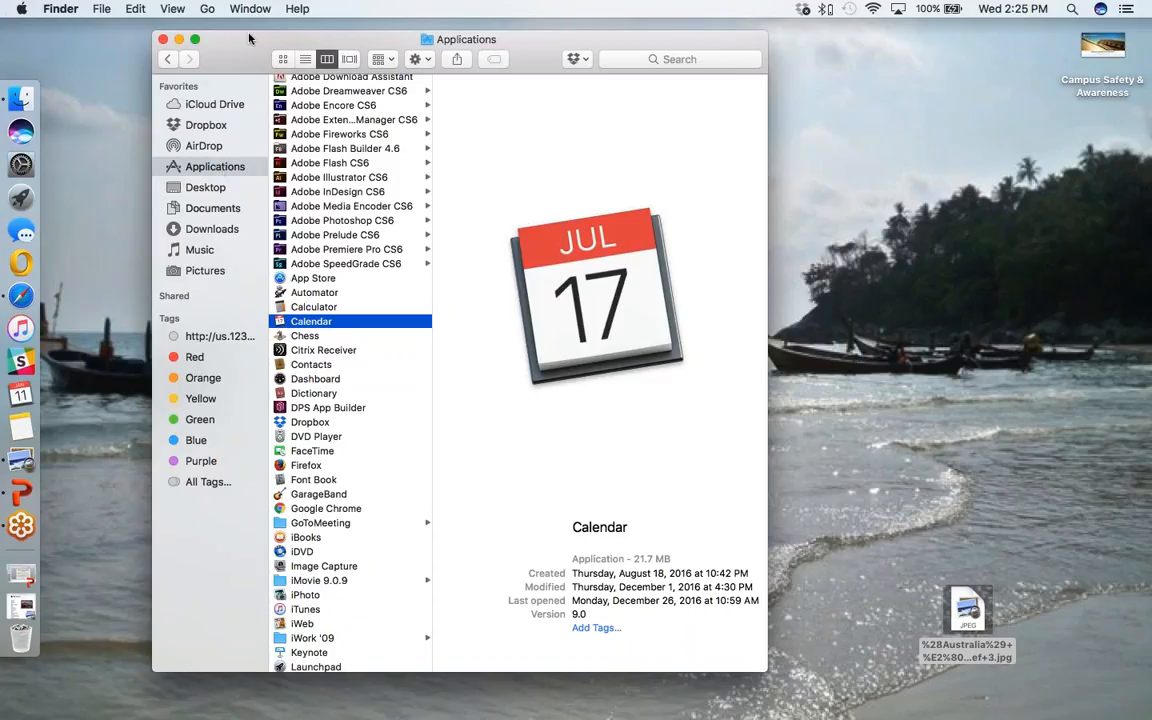
click(164, 41)
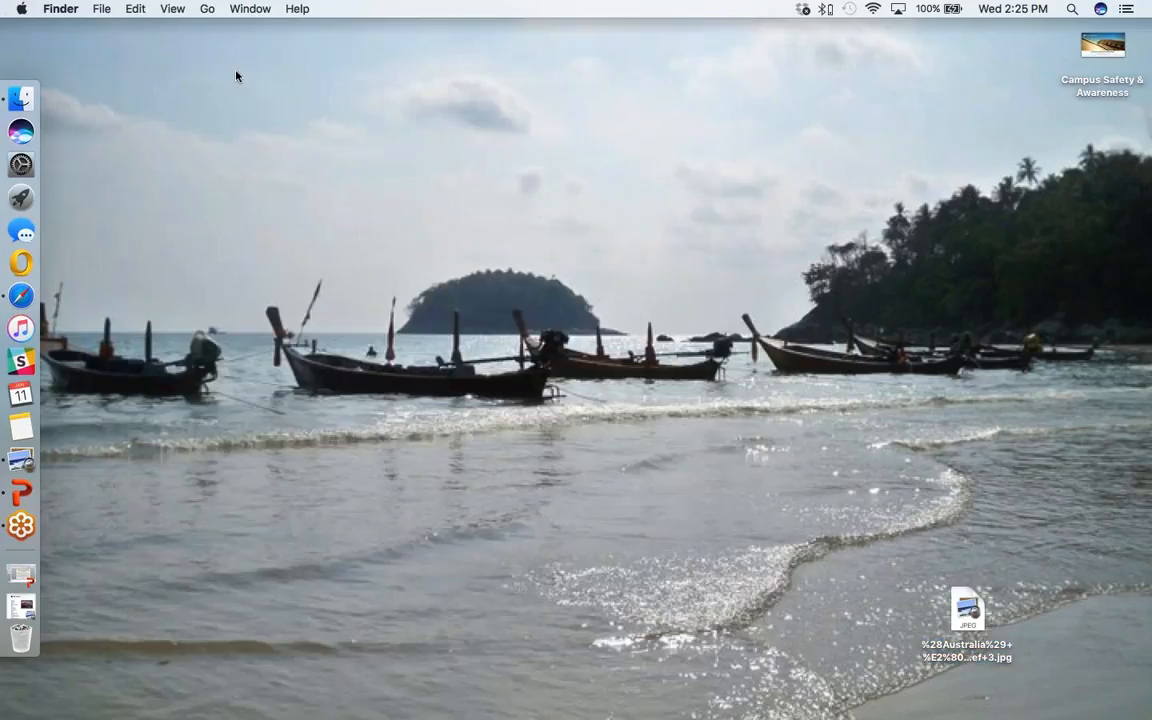
- Look through the Launchpad pages and add Spotify from the last page to the Dock between Safari and iTunes
click(26, 201)
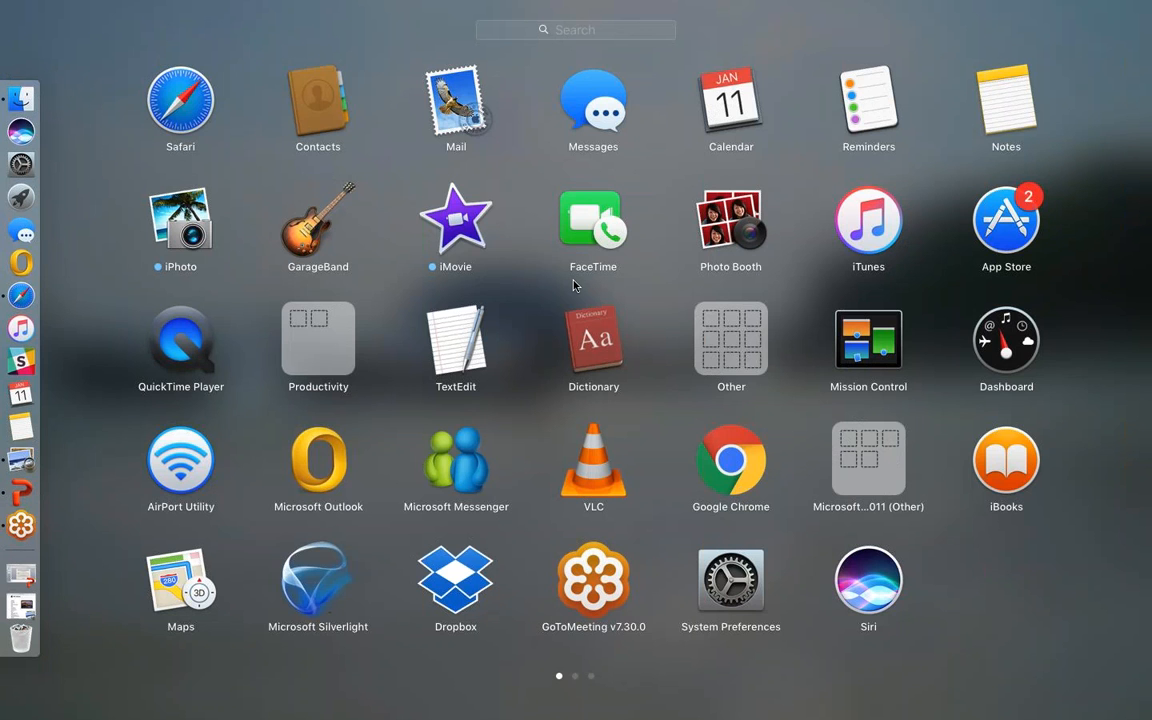
scroll(574, 285, right, 5)
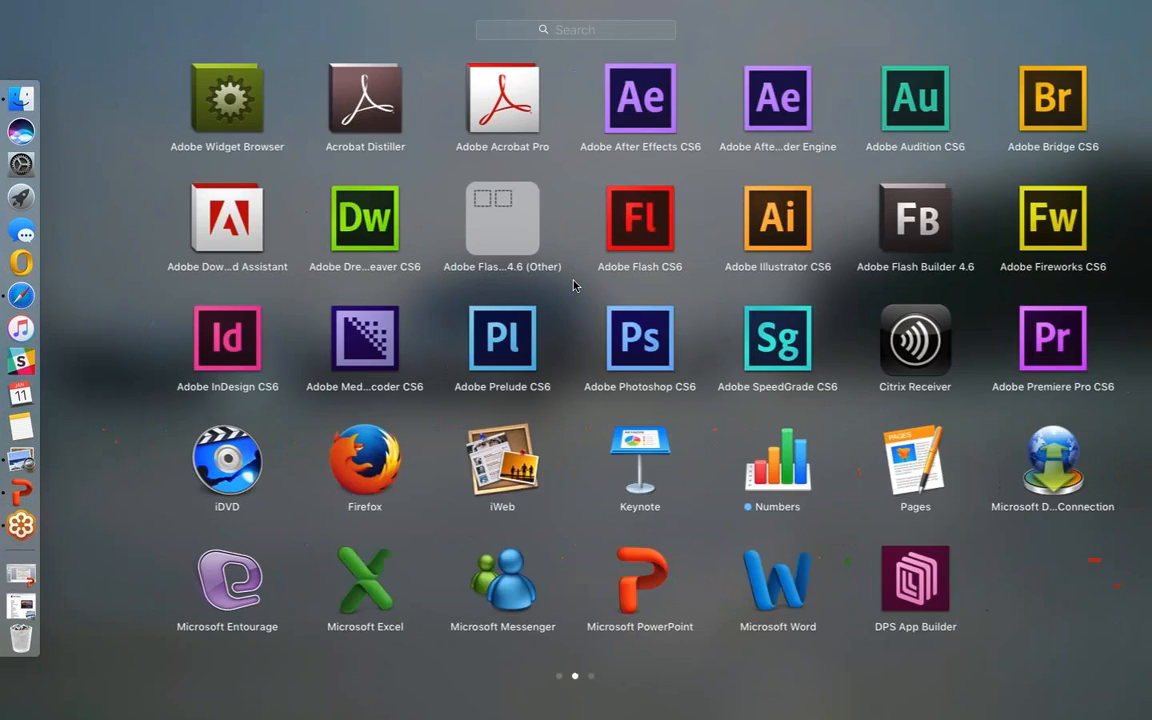
scroll(574, 285, left, 5)
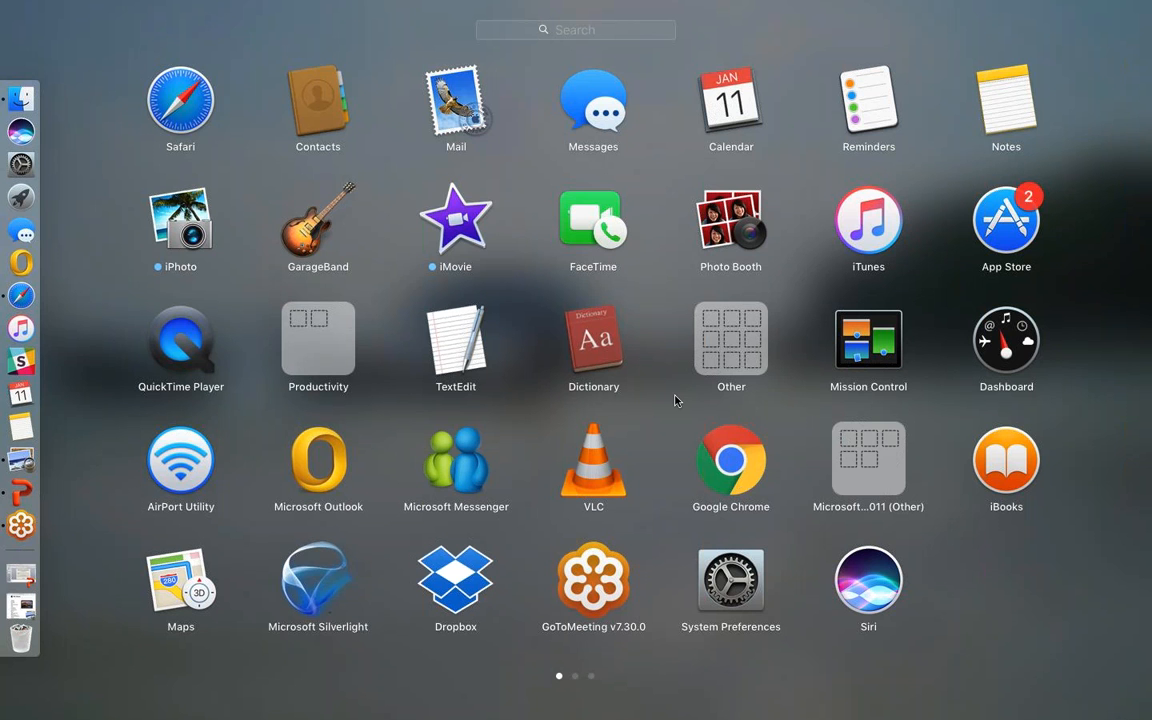
scroll(674, 400, right, 5)
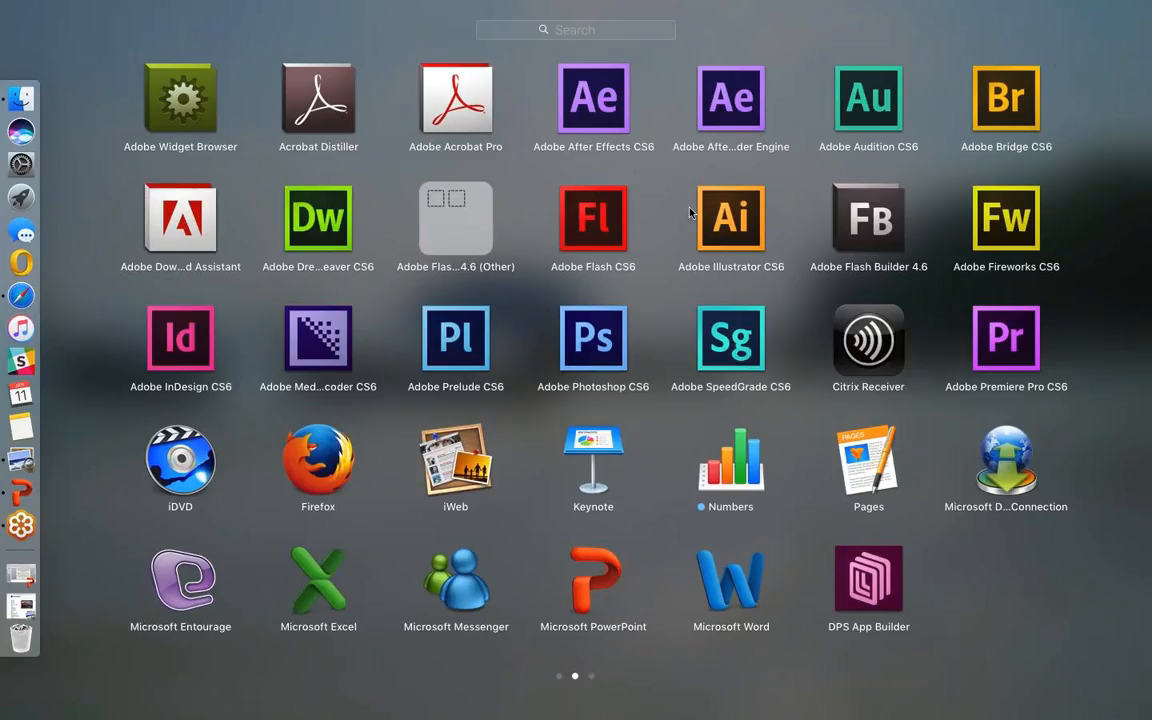
scroll(704, 262, right, 3)
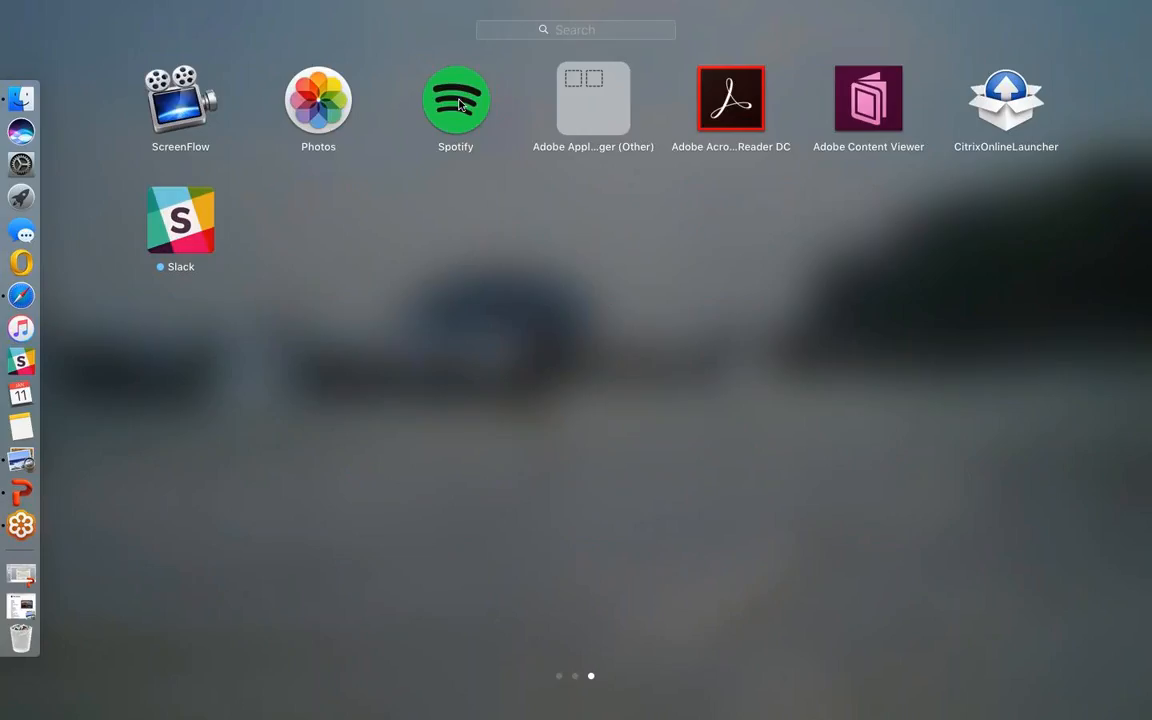
drag(422, 98, 8, 326)
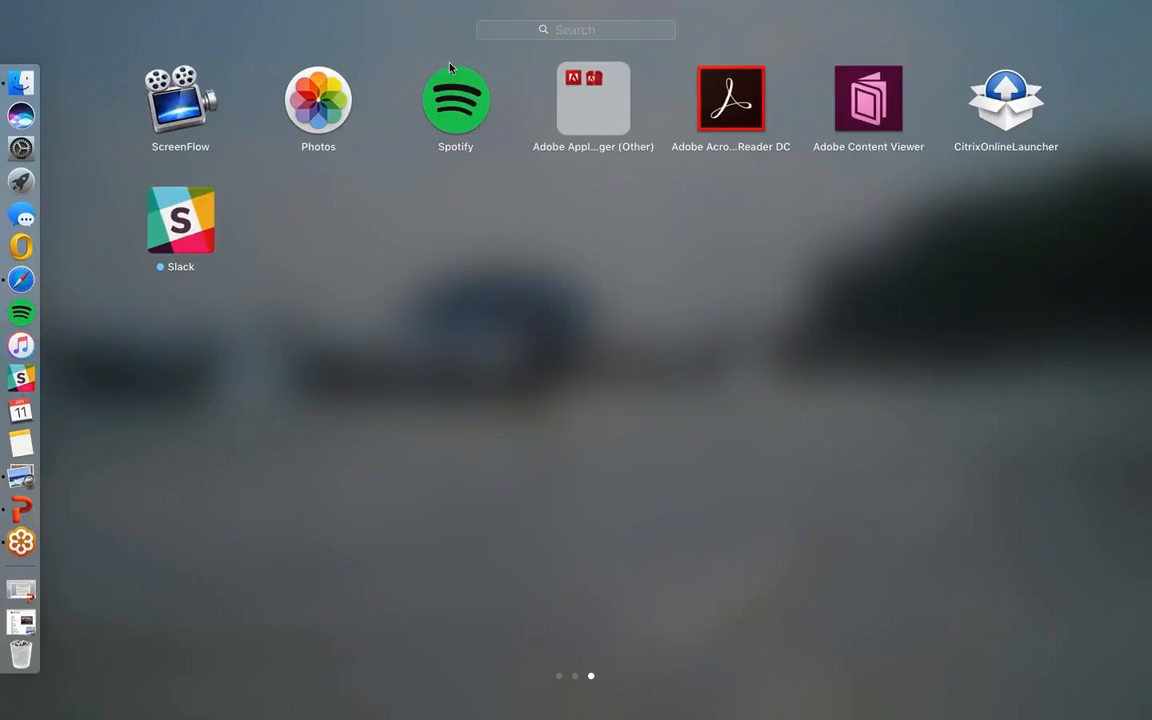
- Close Launchpad, check the topic list in the Mac Basics Sierra document, and minimize it again
click(527, 446)
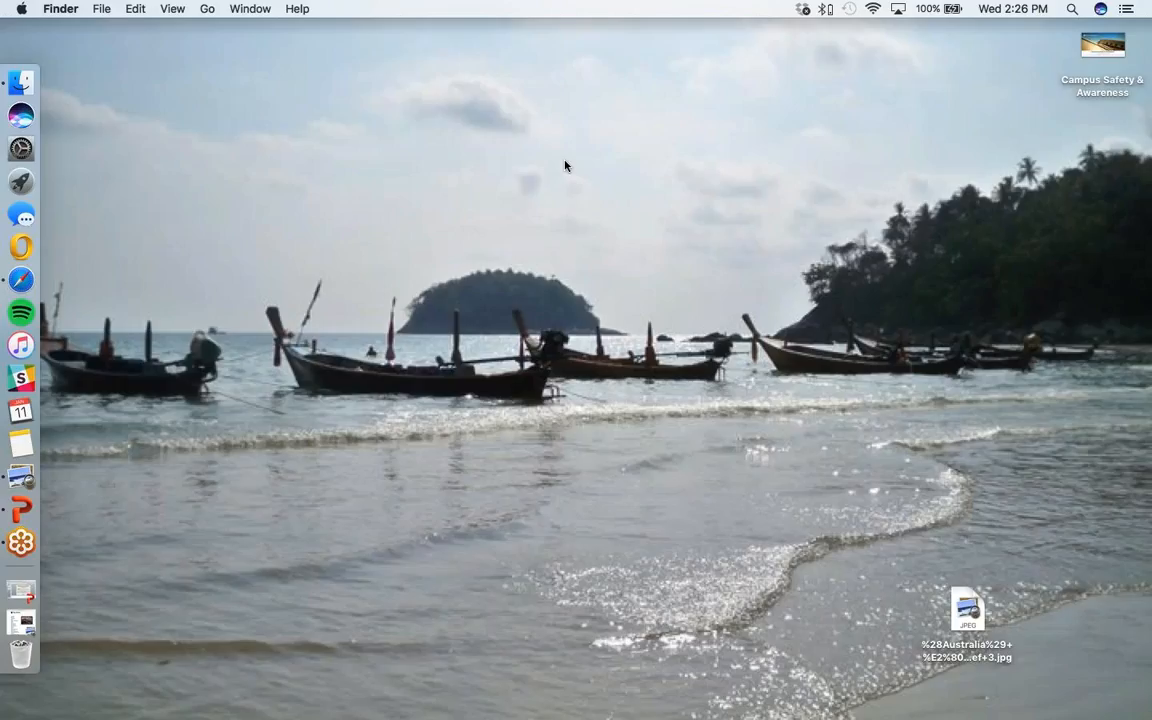
click(21, 596)
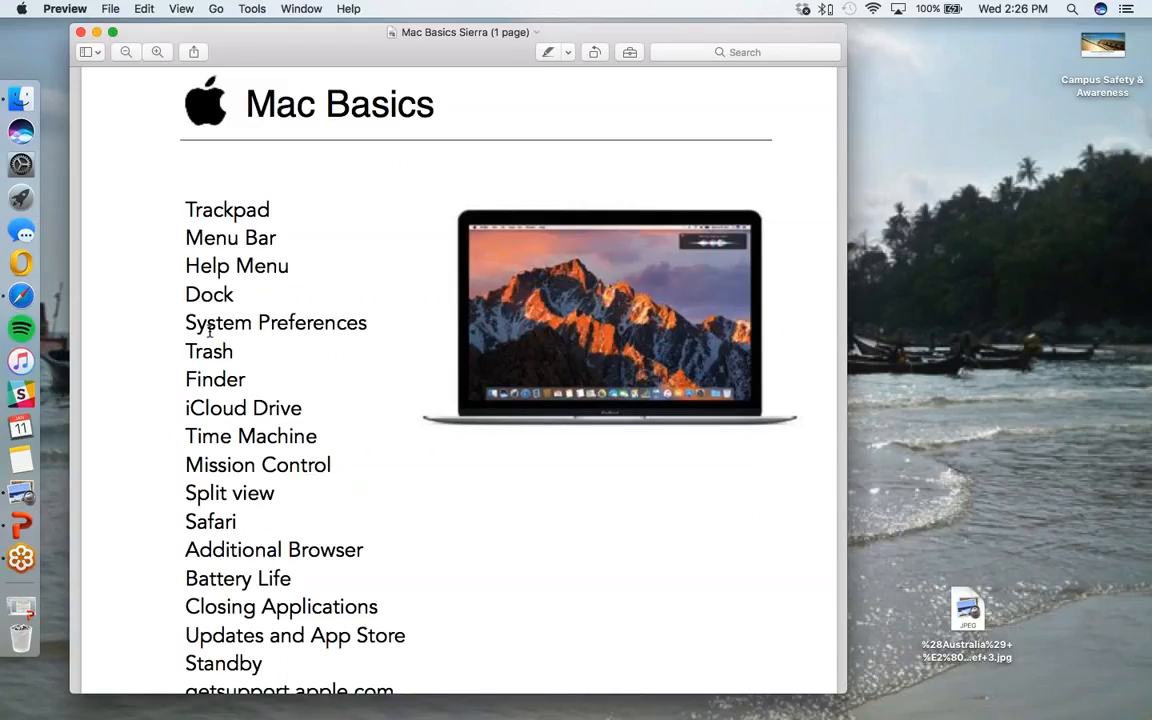
double_click(88, 30)
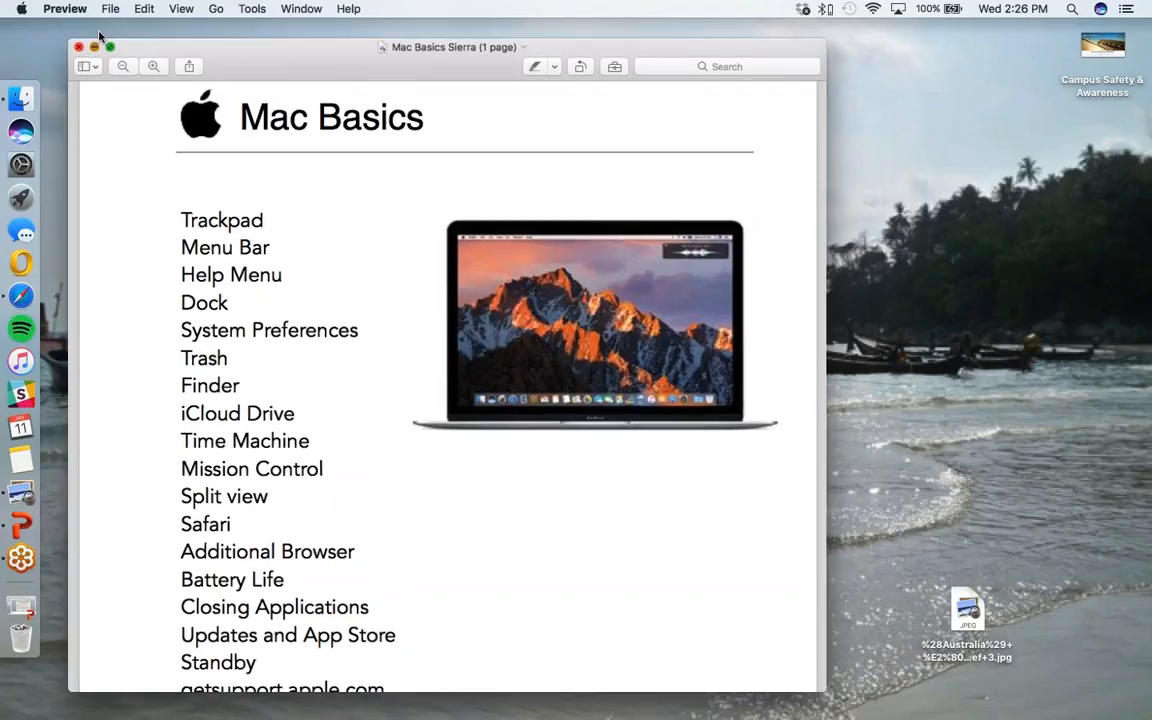
click(94, 46)
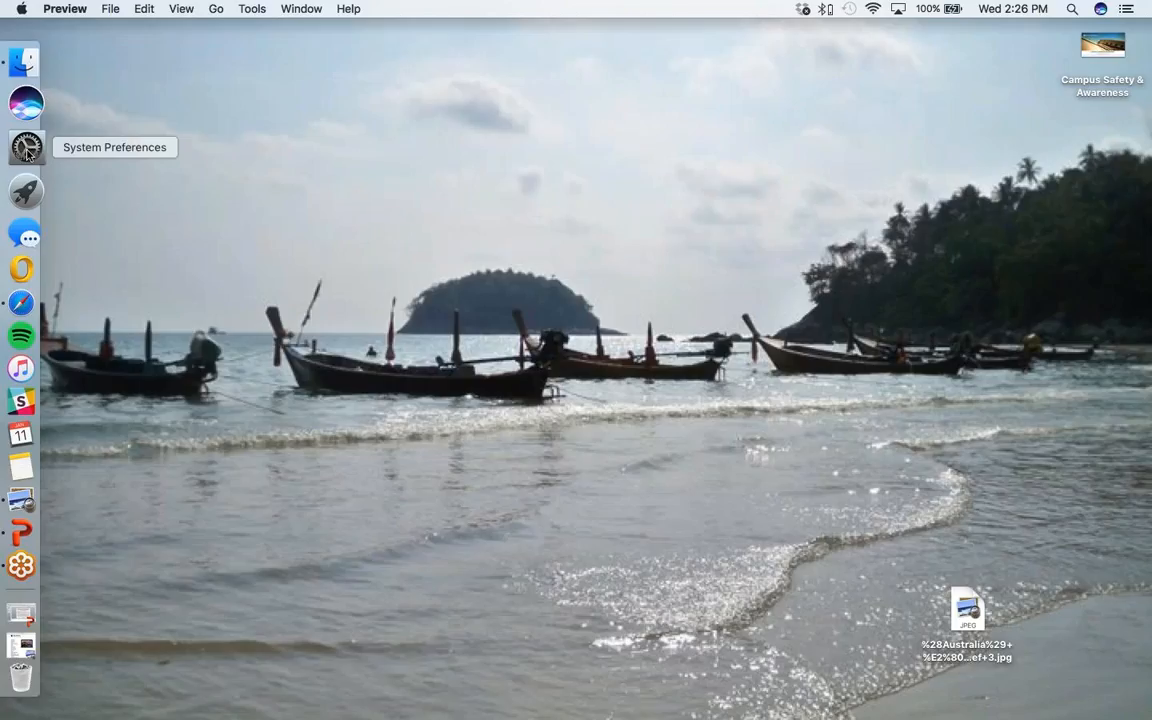
- Open System Preferences from the Dock and again from the Apple menu to view its panes, and close the window
click(27, 148)
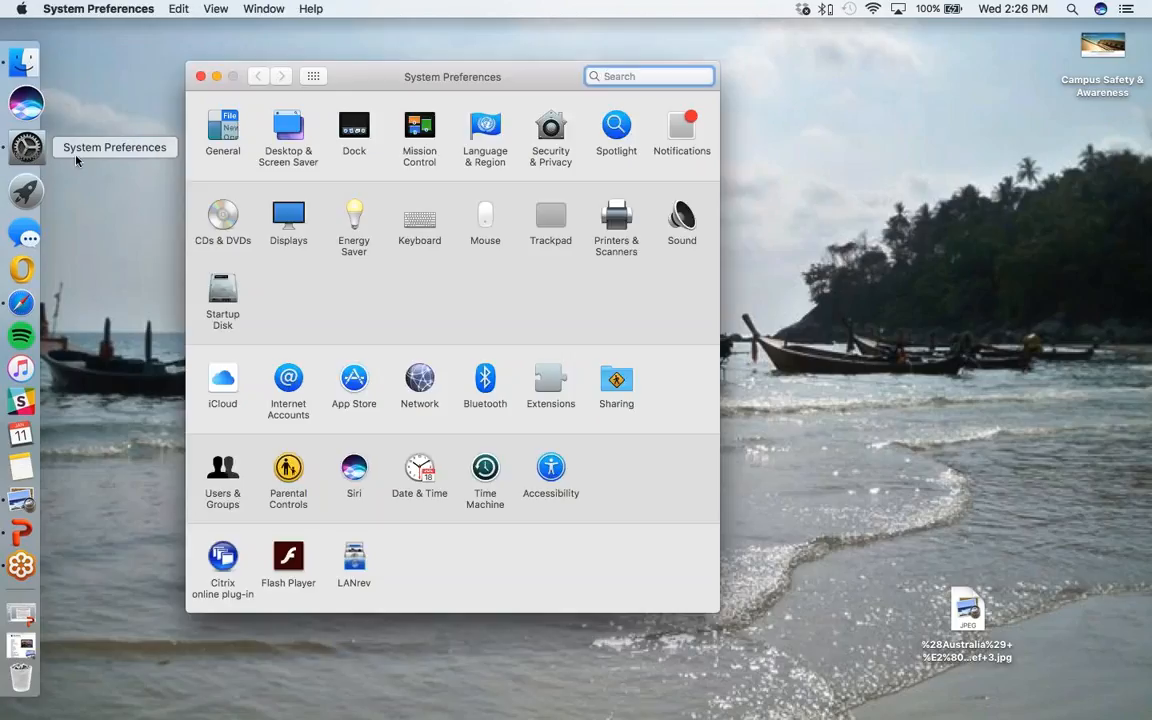
drag(366, 75, 415, 85)
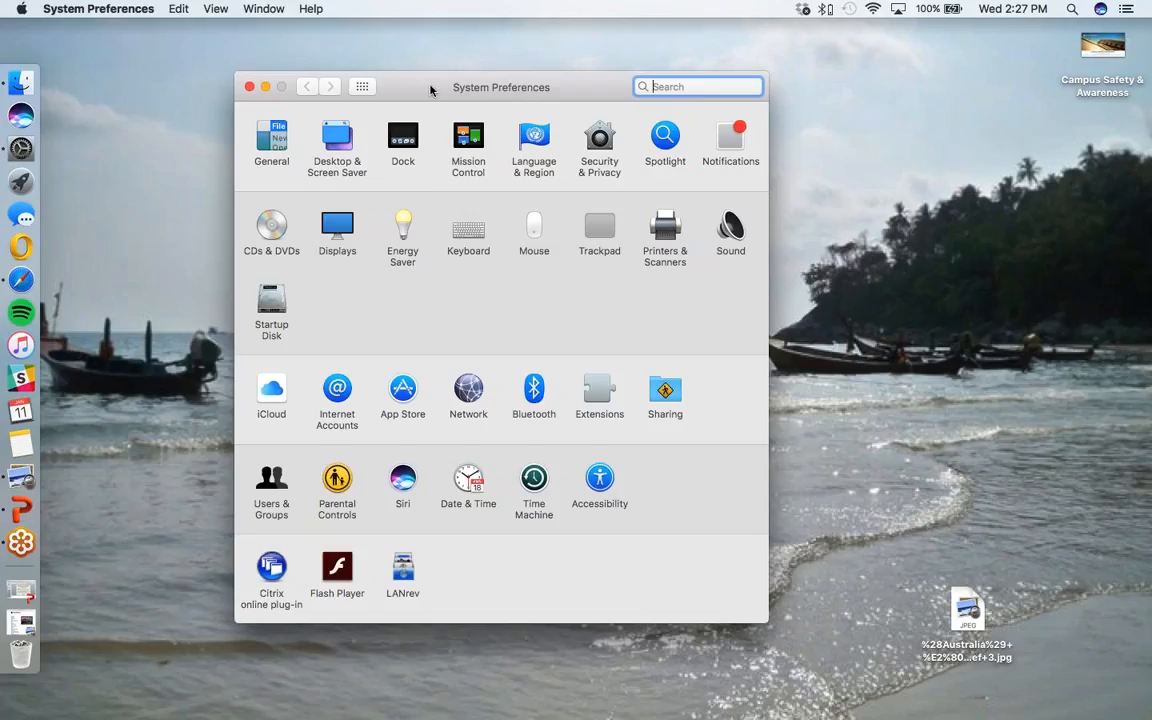
drag(430, 90, 446, 89)
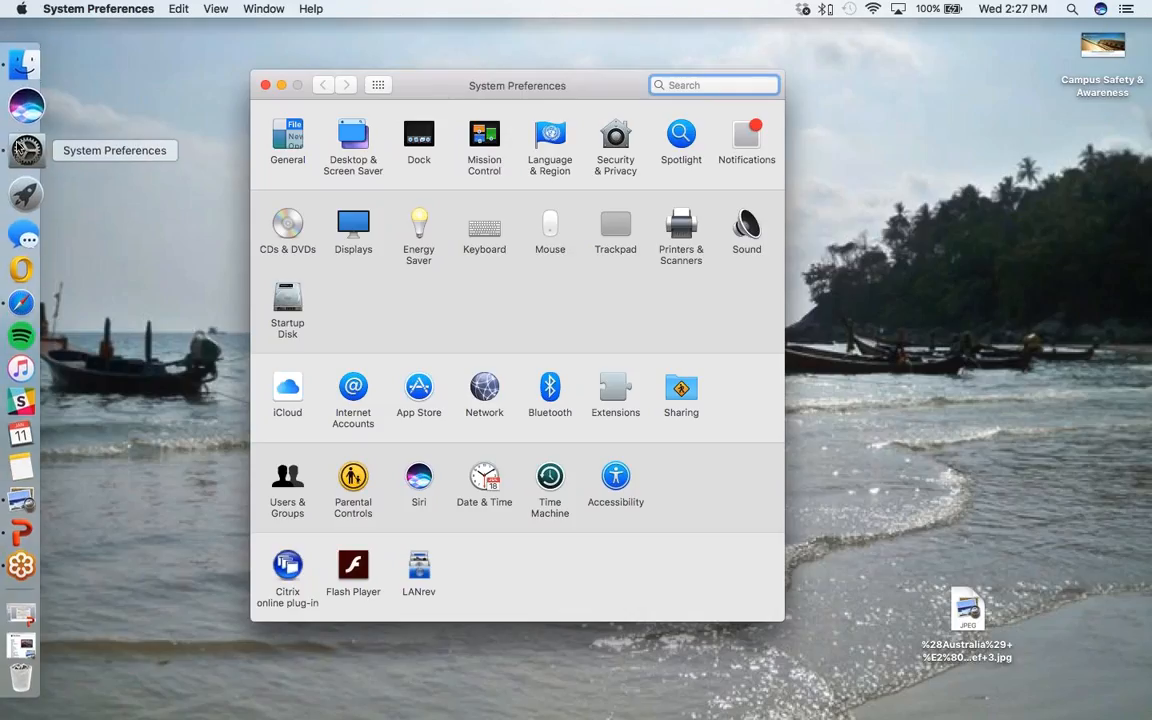
click(22, 10)
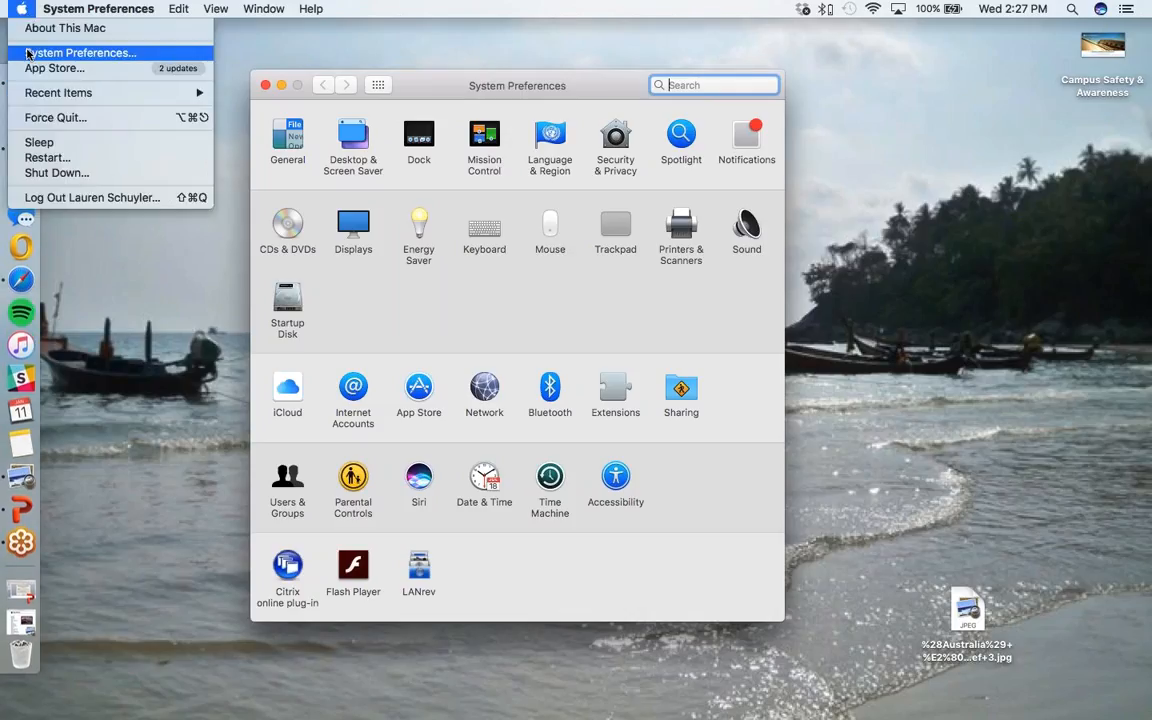
click(28, 53)
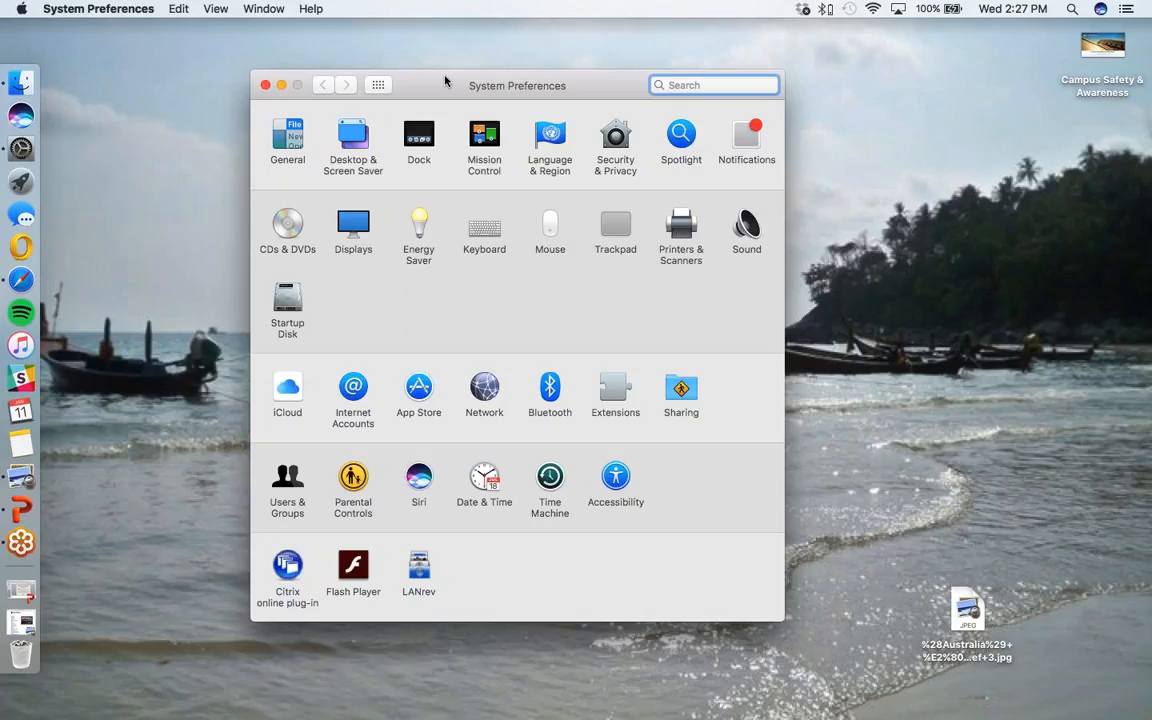
drag(445, 80, 449, 74)
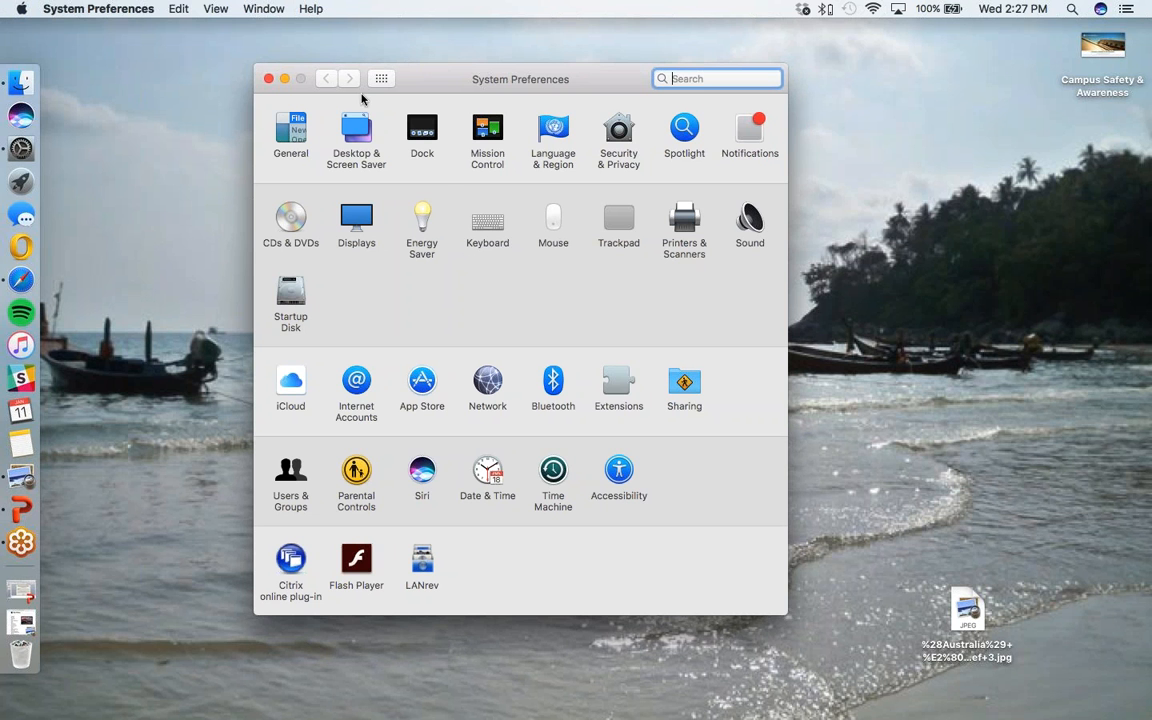
click(268, 78)
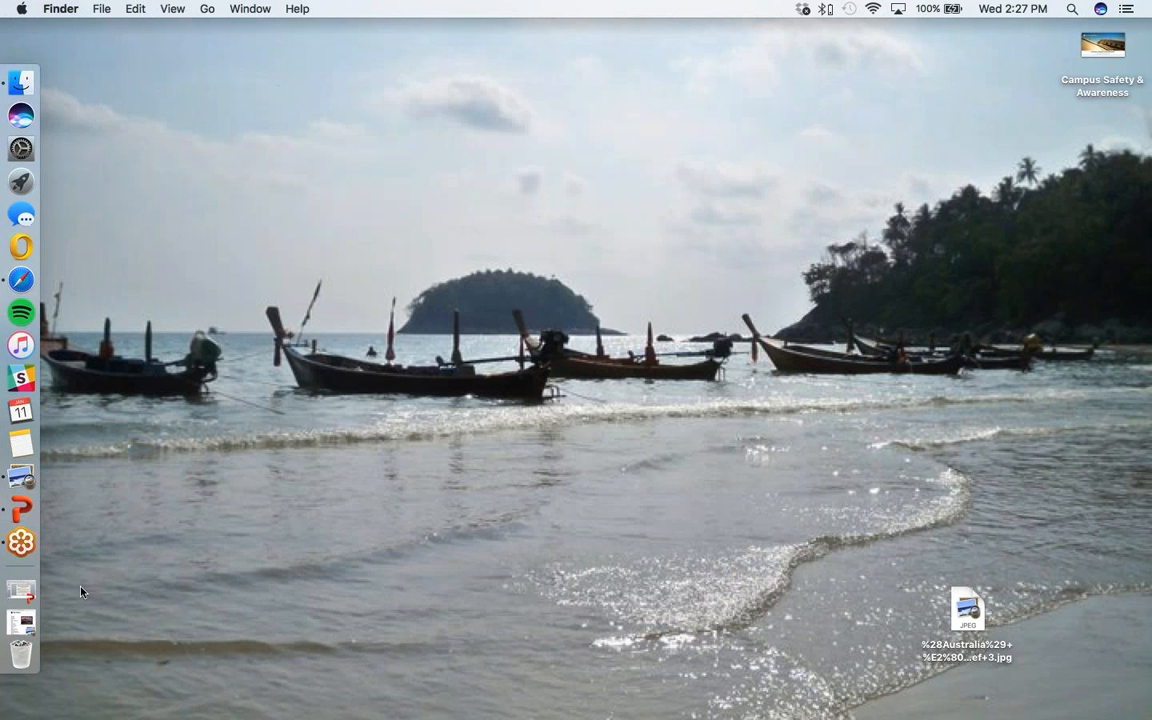
- Restore the Mac Basics Sierra document, read the topic list down to getsupport.apple.com, and minimize it
click(24, 624)
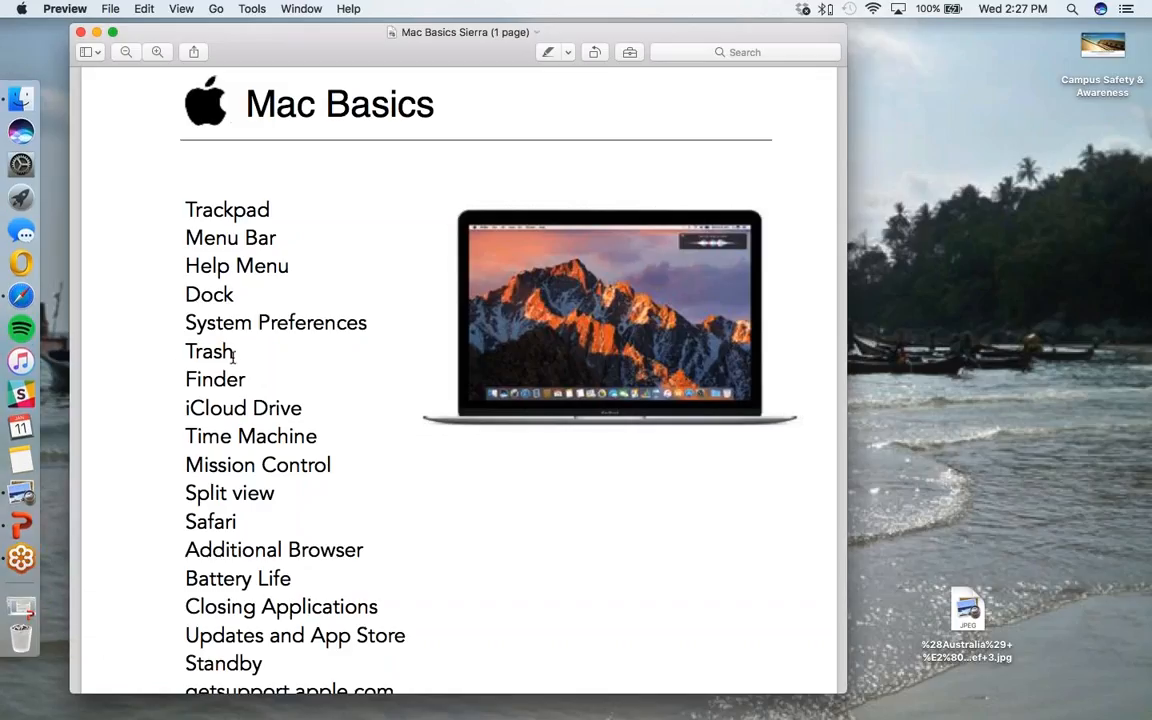
scroll(231, 357, down, 3)
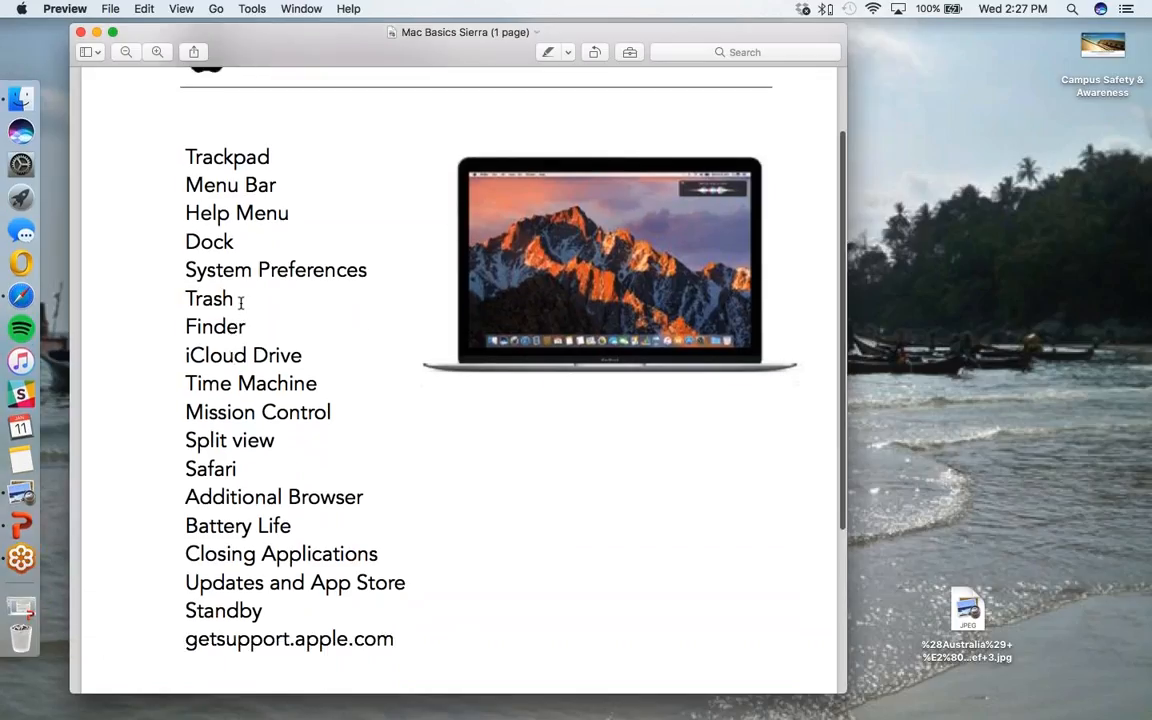
click(98, 33)
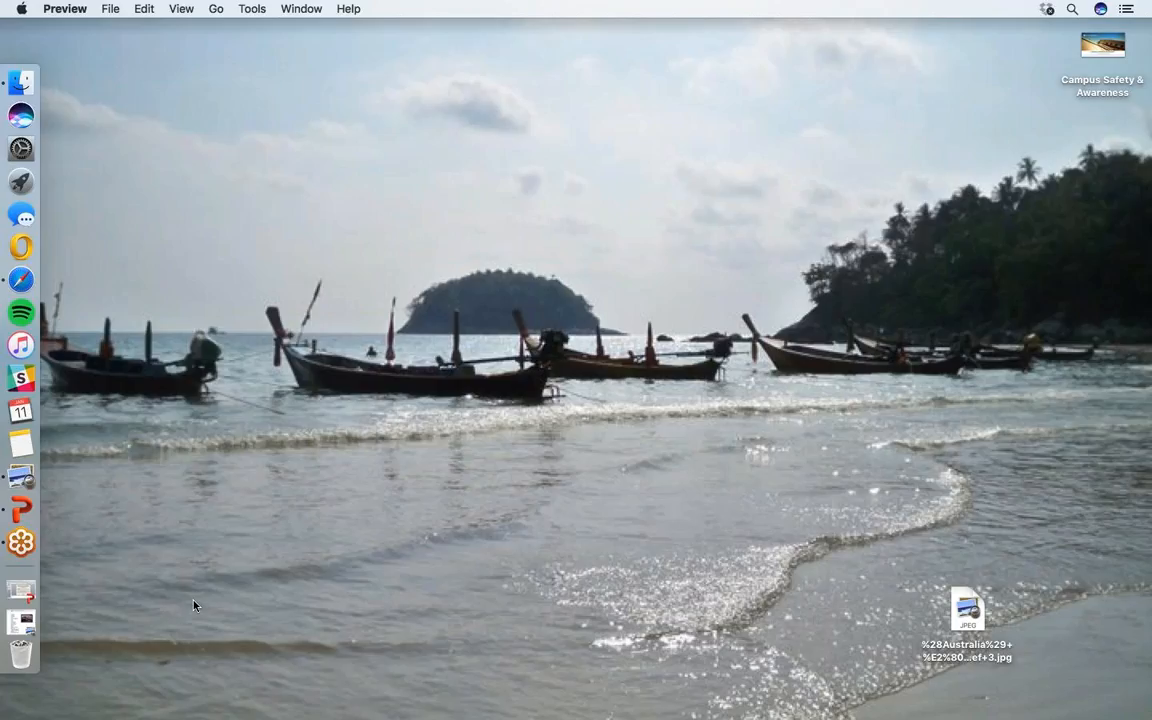
- View the Move to Trash option for the PTR Calculator workbook in Documents without applying it, and close the Finder window
click(25, 87)
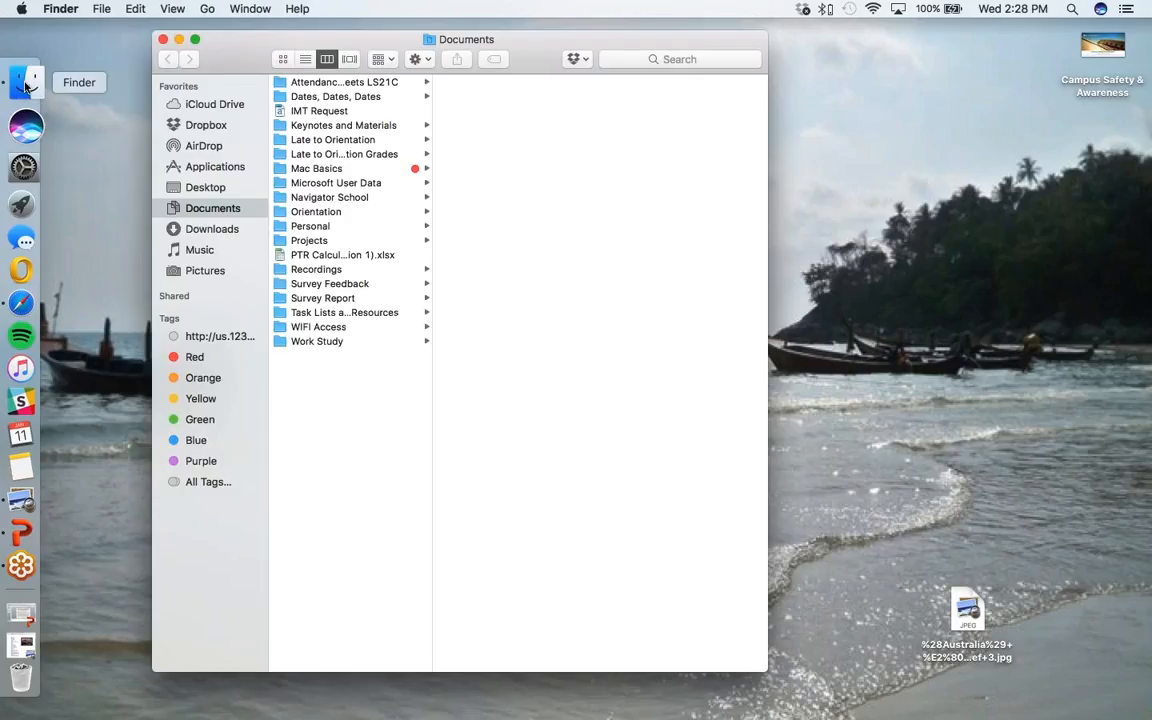
click(312, 256)
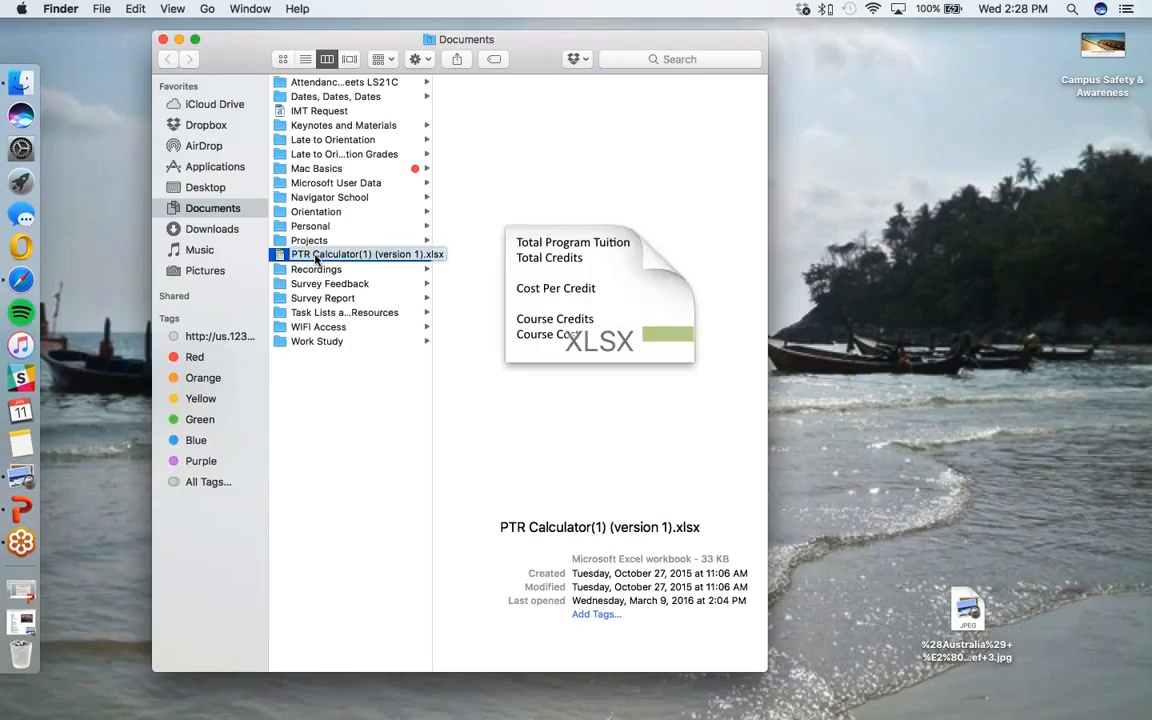
right_click(318, 257)
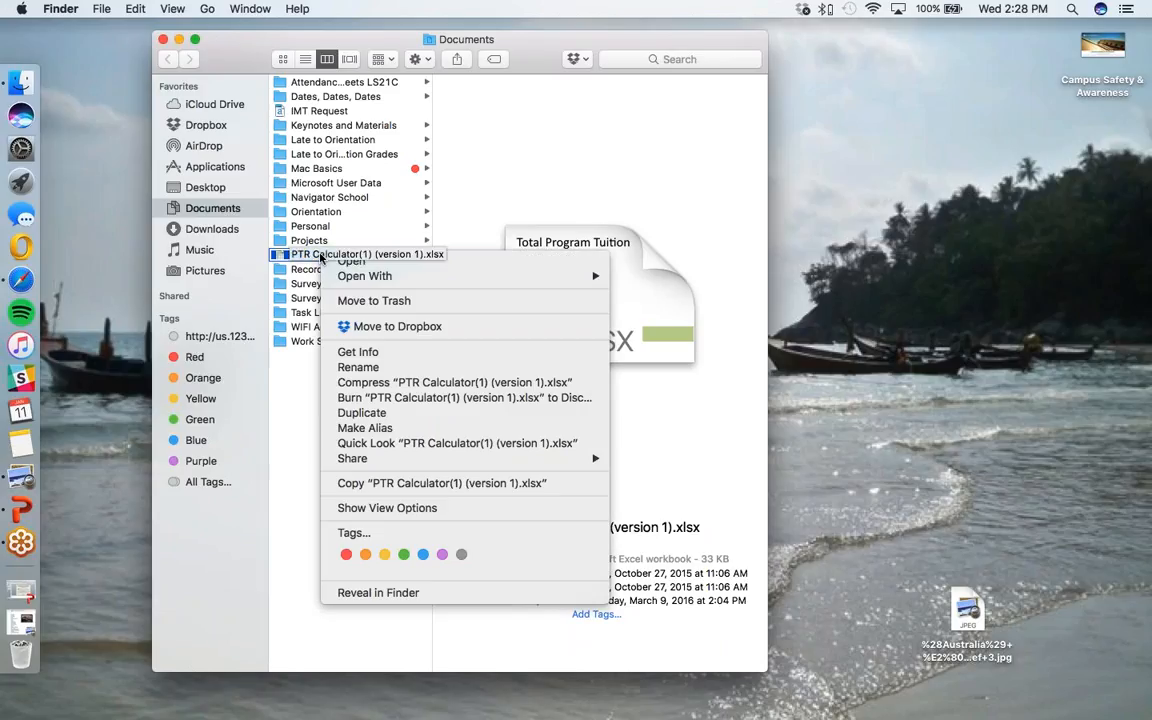
mouse_move(397, 274)
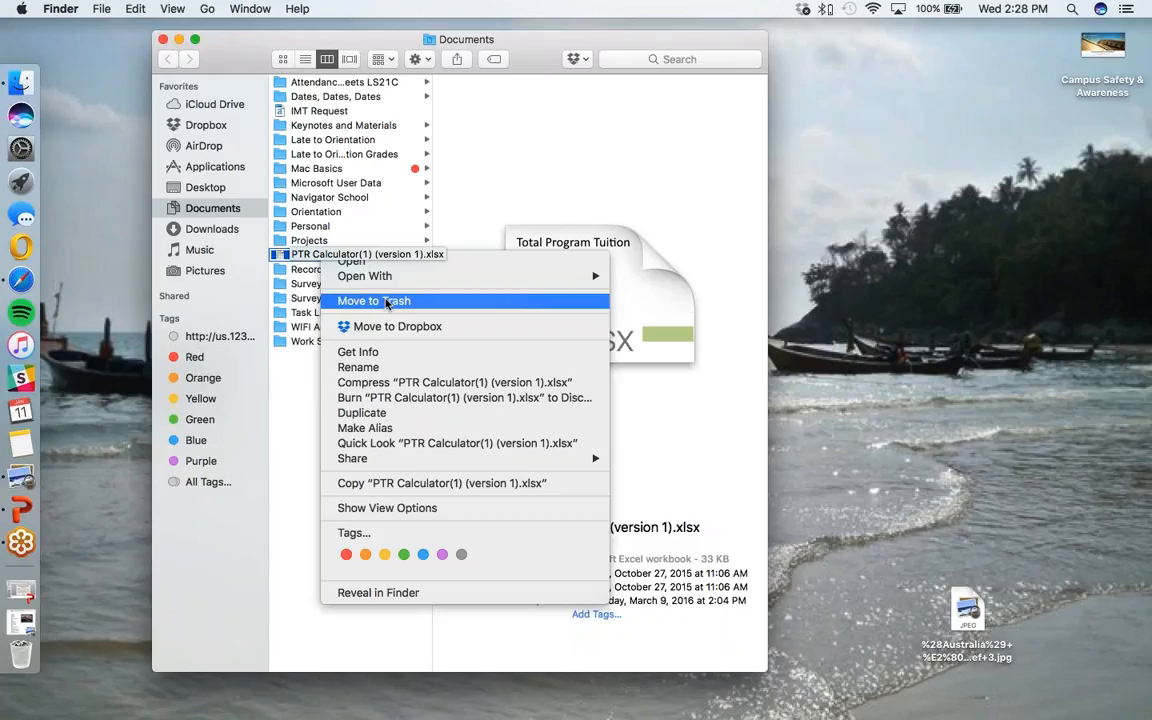
click(281, 402)
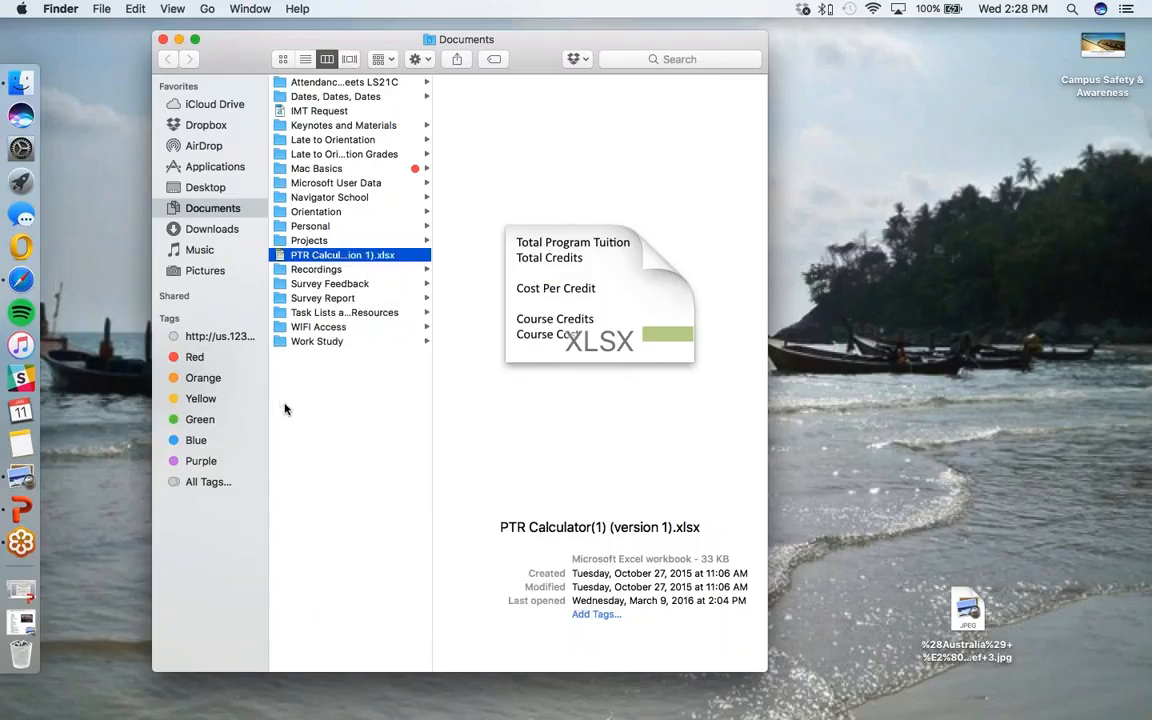
click(163, 39)
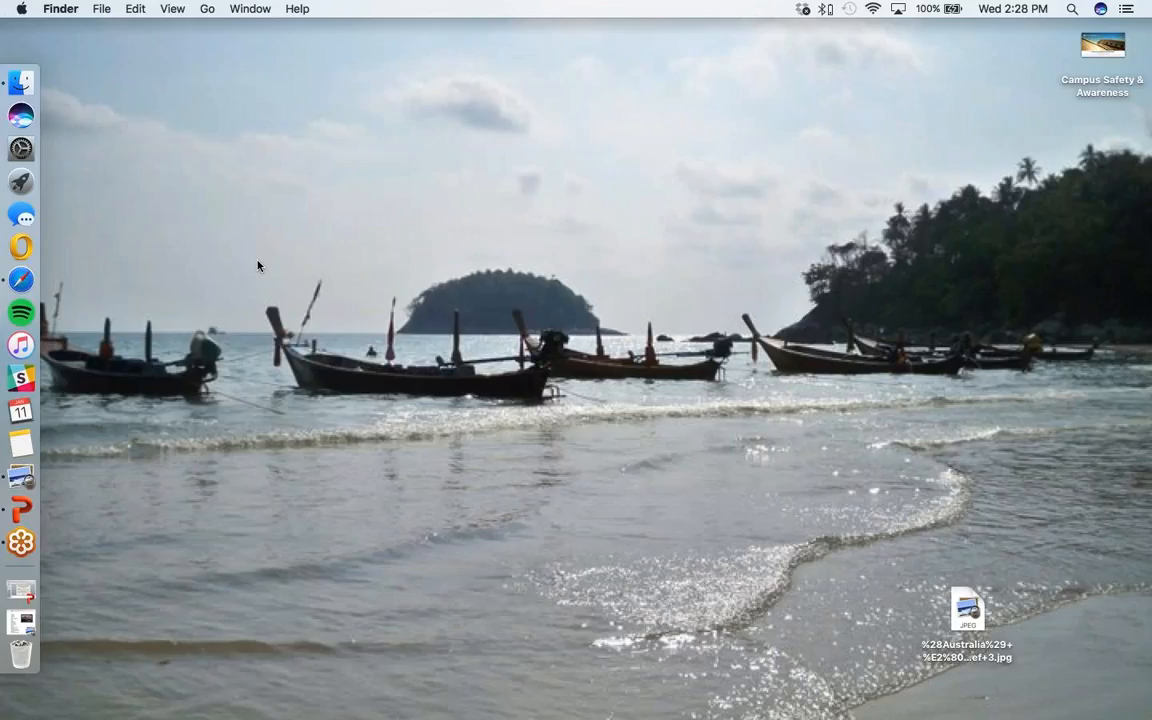
- Browse the contents of the Trash, close its window, and view the Empty Trash option without applying it
click(20, 664)
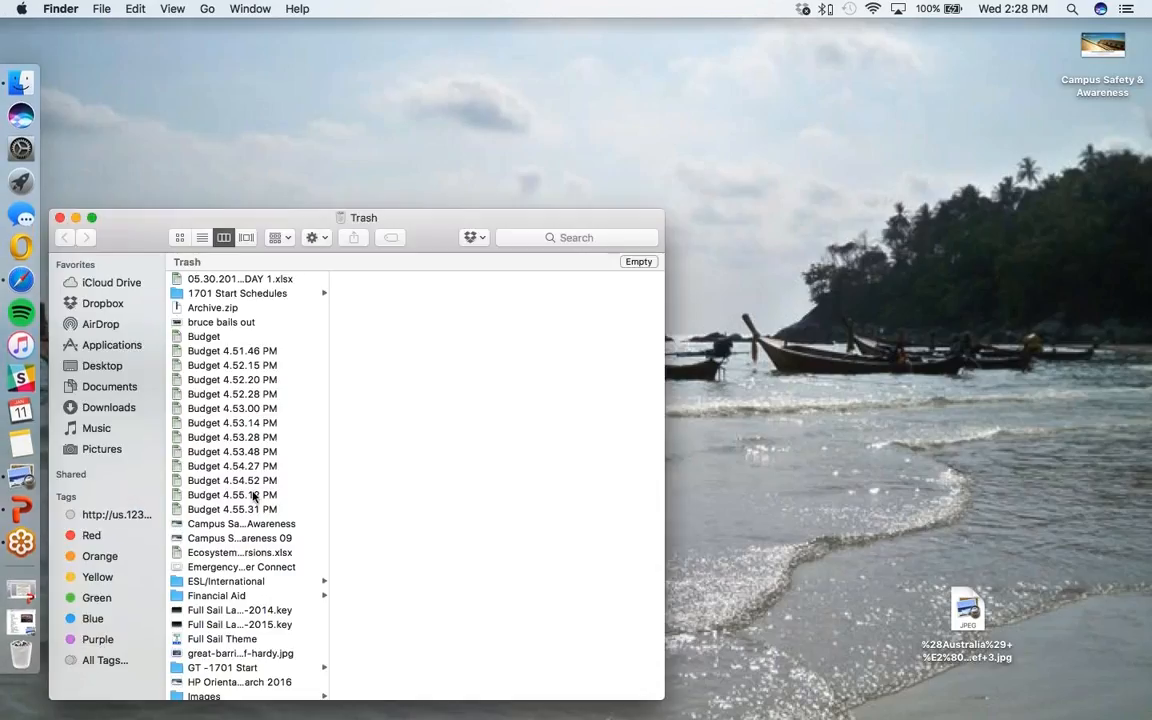
scroll(240, 480, down, 5)
scroll(240, 480, down, 15)
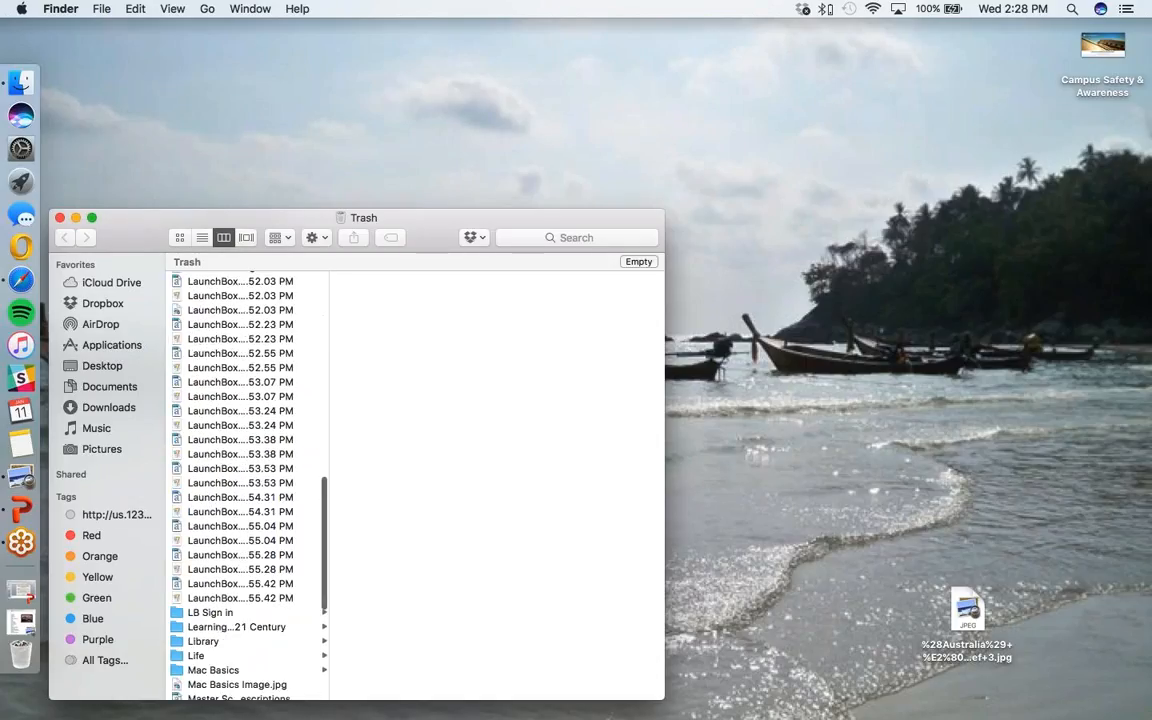
scroll(245, 480, up, 20)
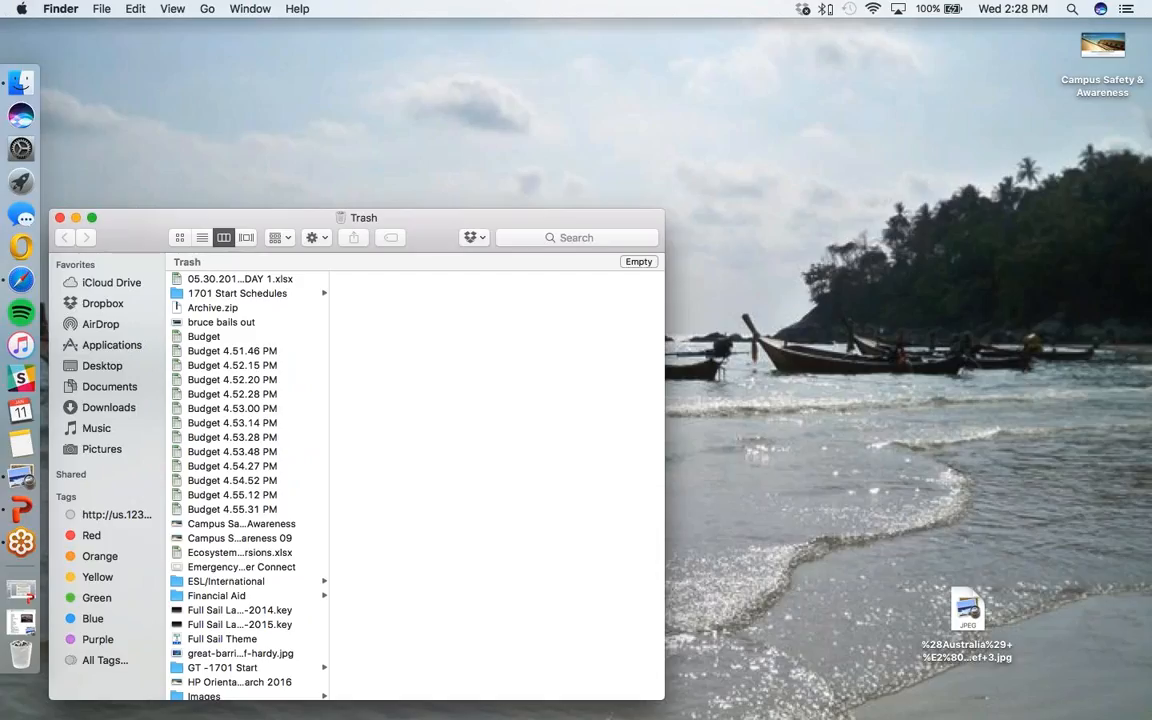
drag(144, 225, 226, 188)
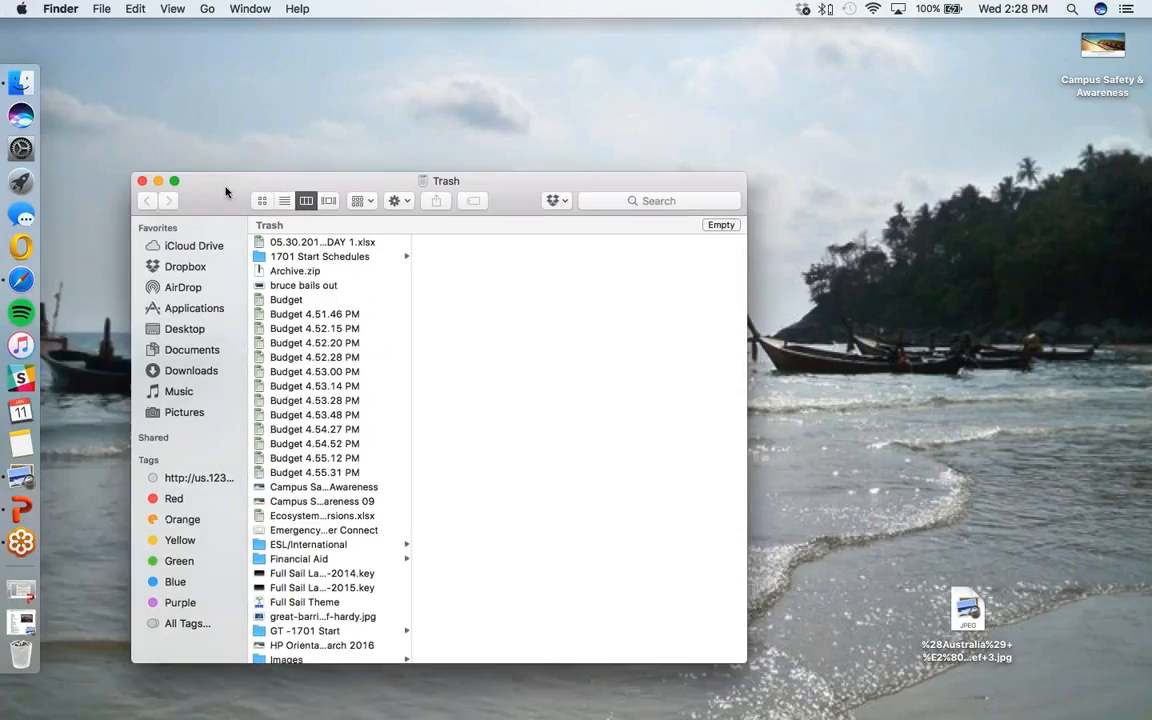
click(141, 181)
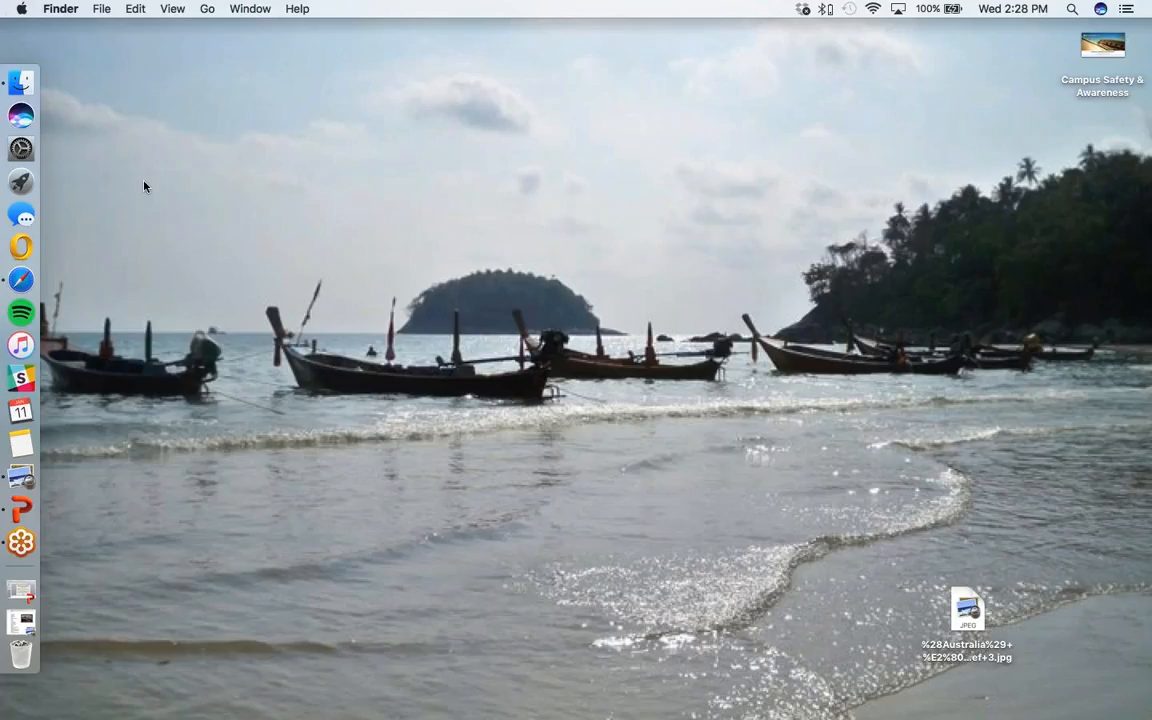
right_click(29, 656)
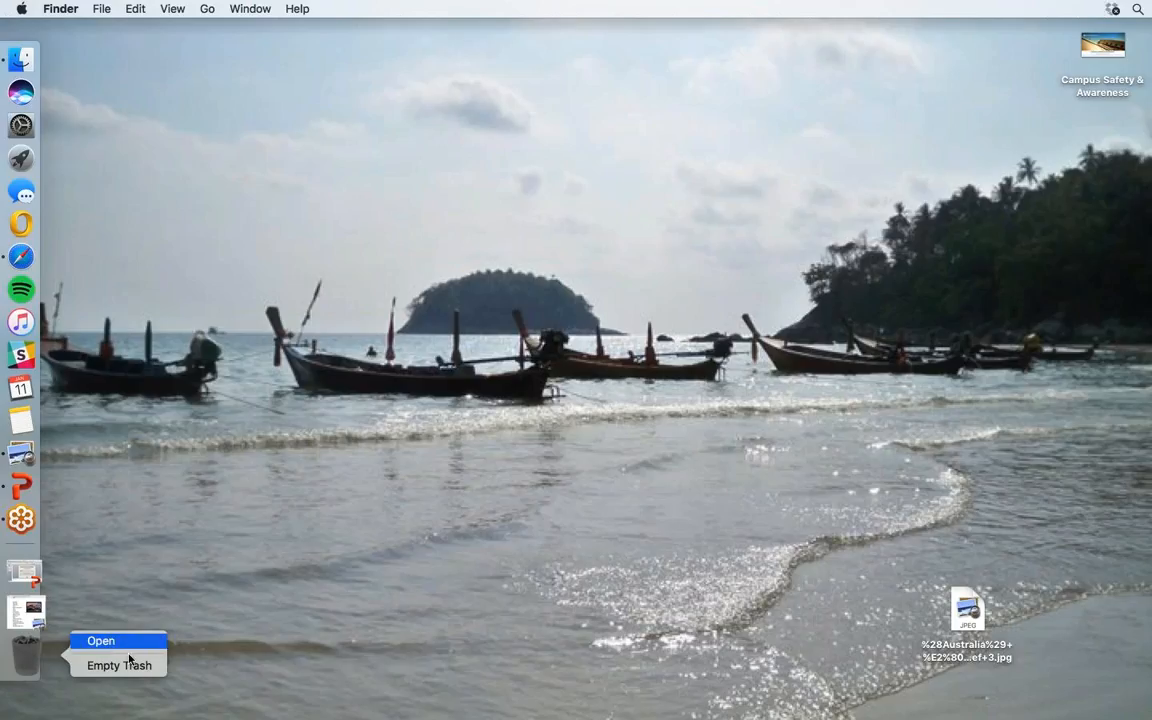
click(367, 462)
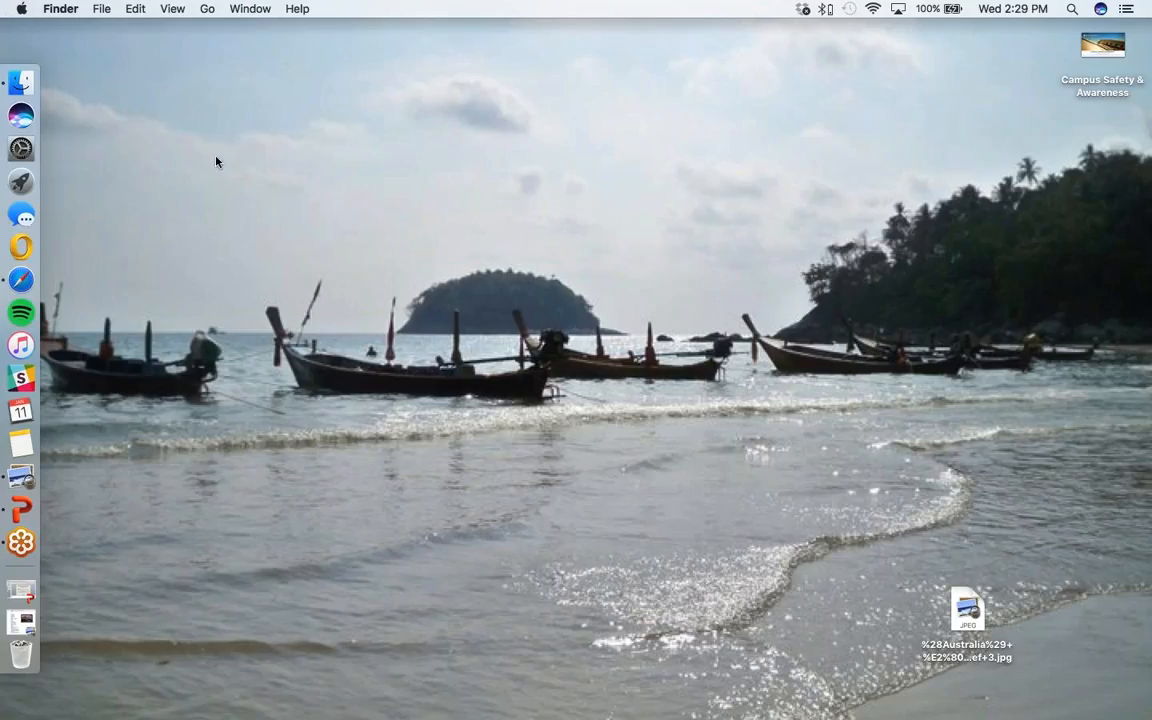
- Restore the Mac Basics Sierra document, point out the Finder topic by briefly selecting it, and minimize the document
click(21, 621)
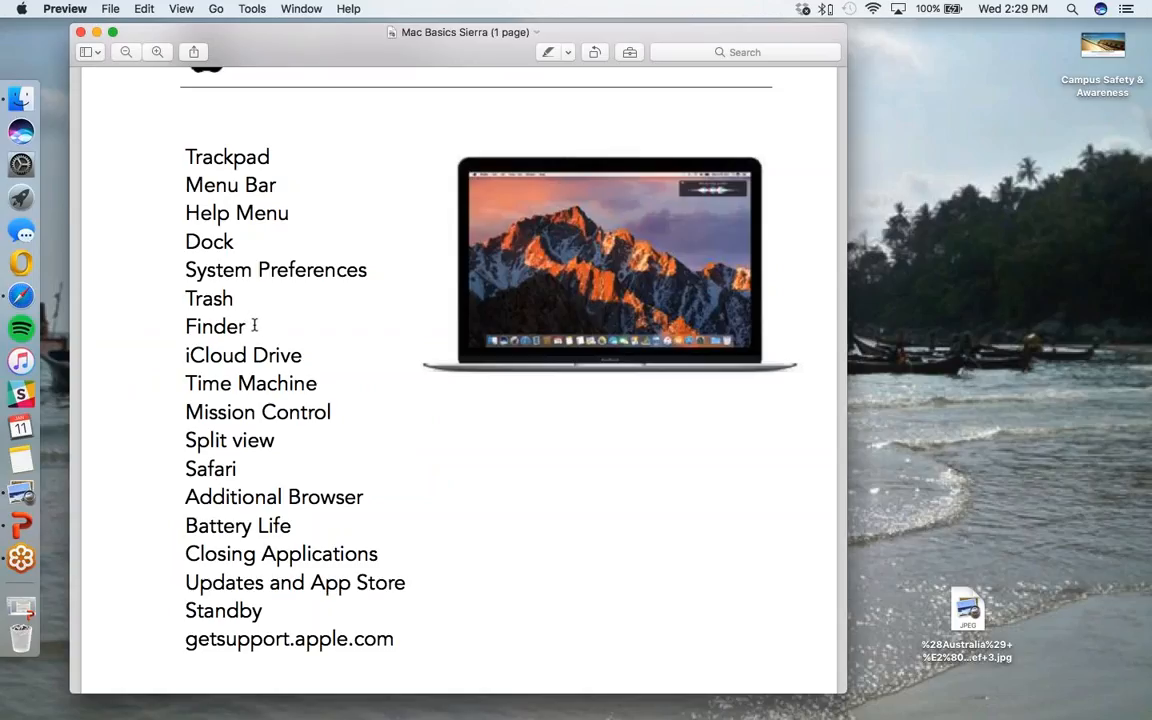
drag(248, 326, 181, 326)
click(167, 311)
click(96, 32)
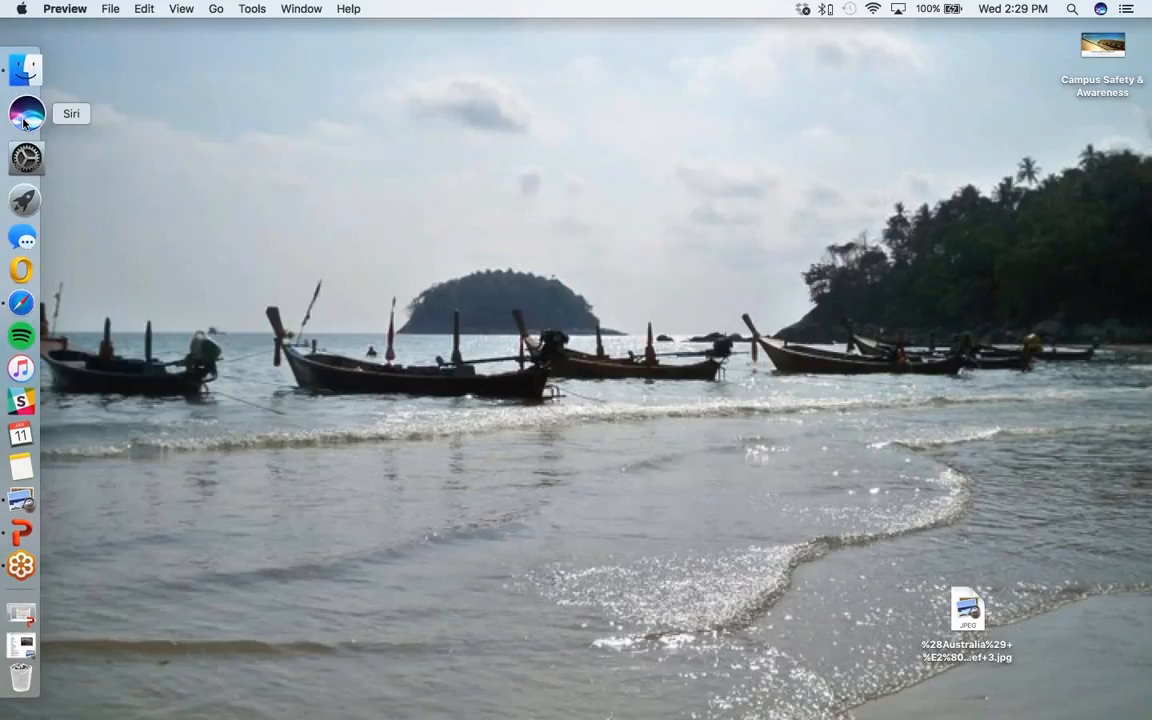
- Open a Finder window, show the Applications folder, and reposition the window away from the Dock
click(24, 84)
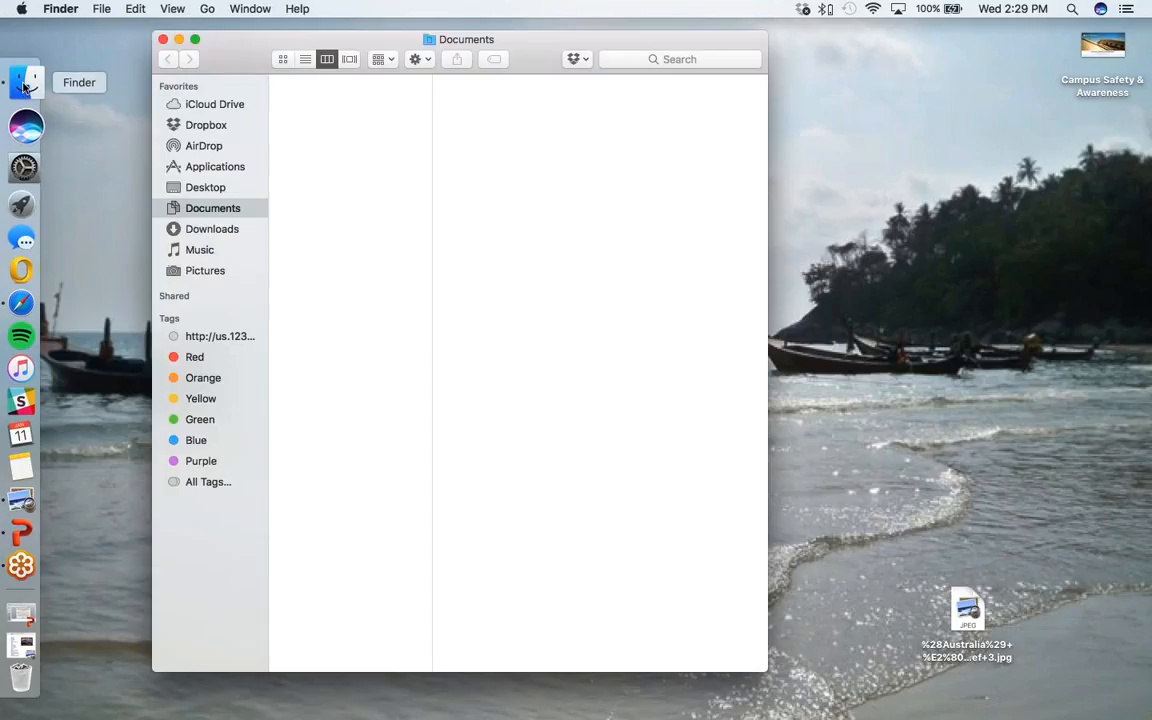
drag(240, 69, 257, 62)
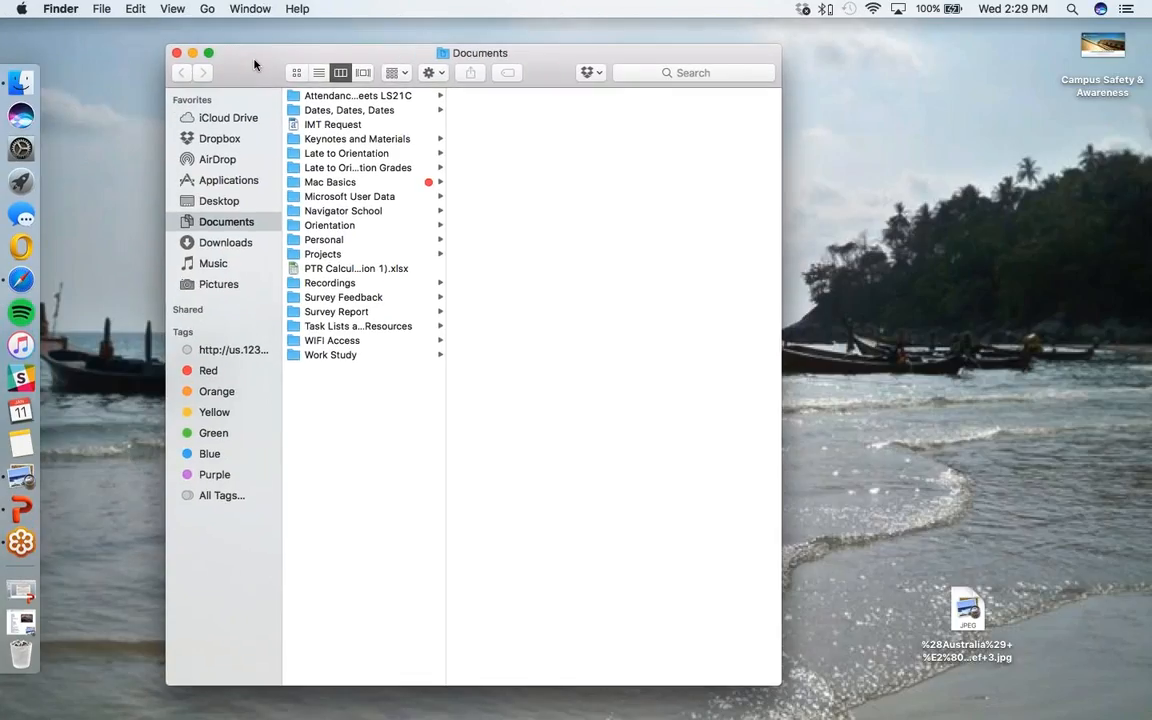
click(247, 184)
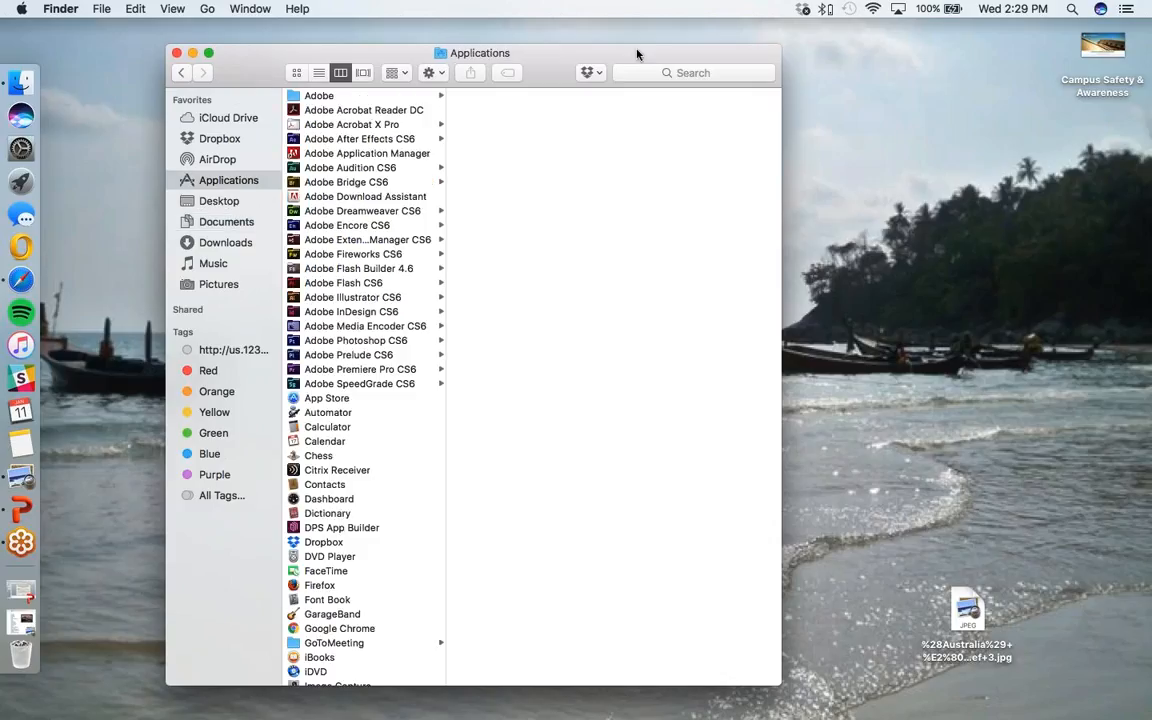
double_click(600, 80)
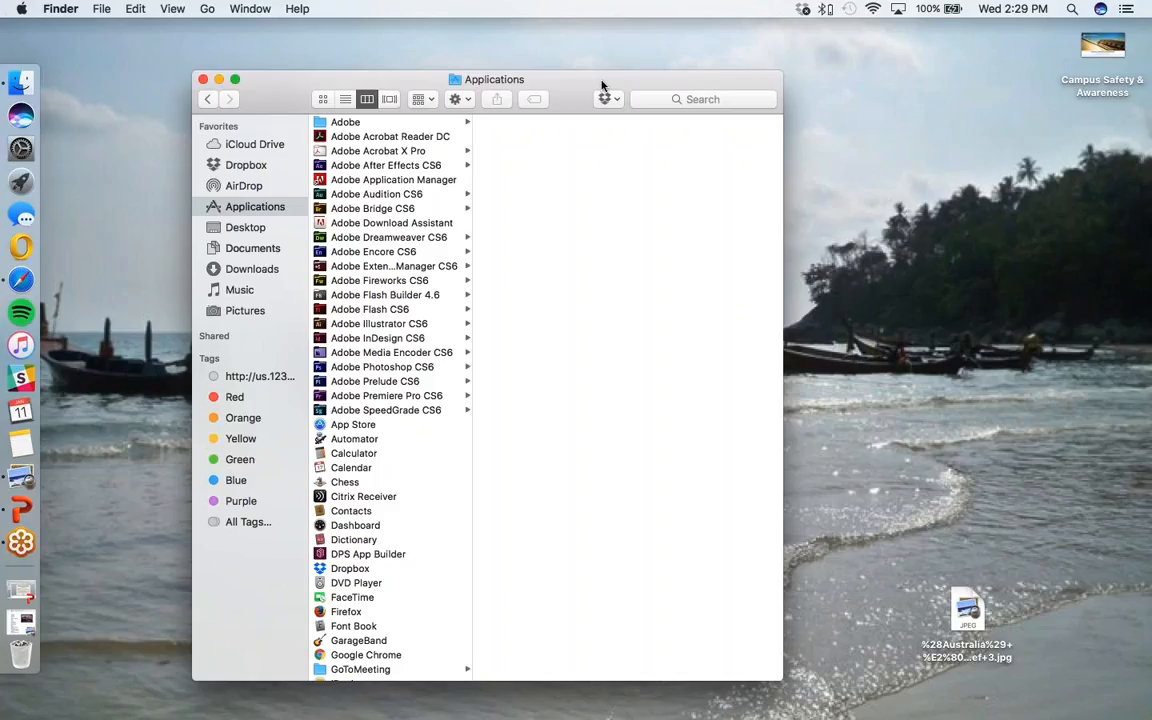
- Show the Desktop and Documents folders in the Finder window, and return to the Applications folder
click(245, 228)
click(270, 249)
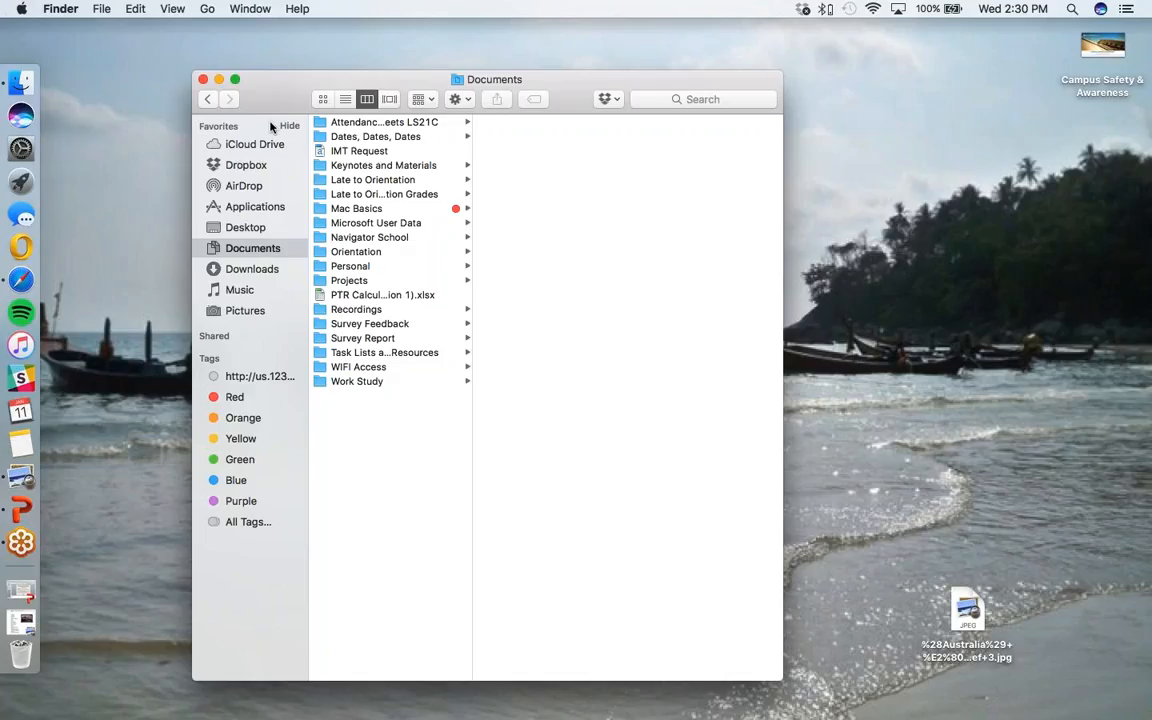
click(262, 206)
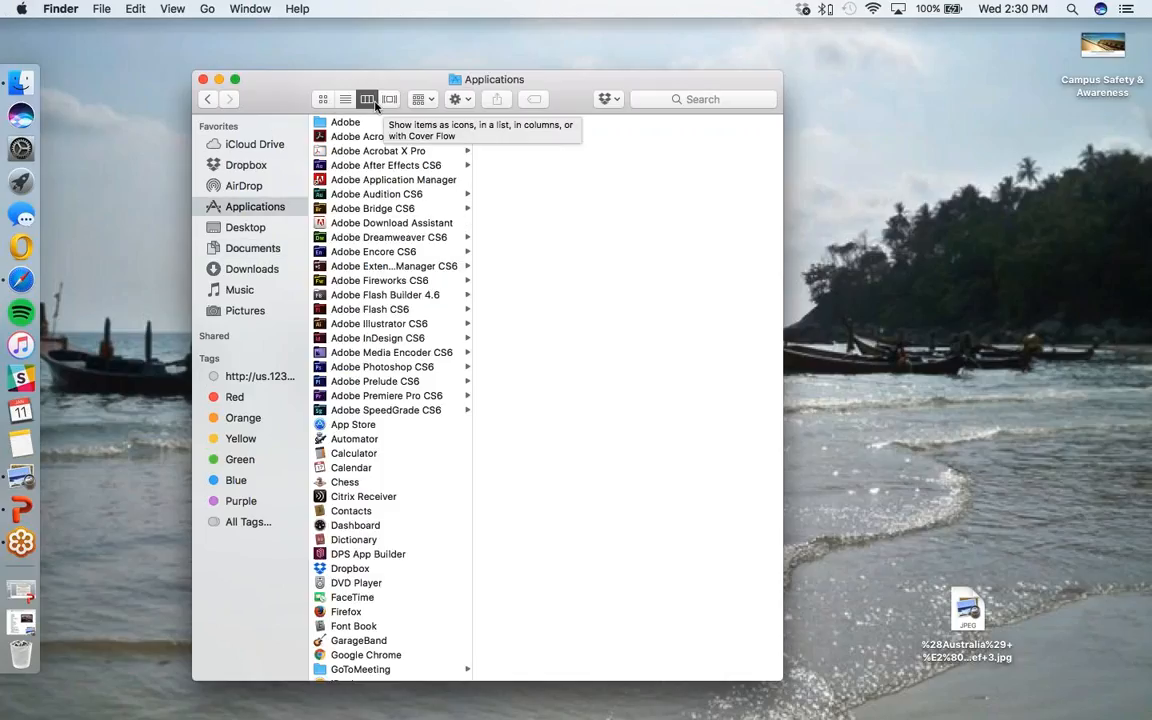
- Show the Applications folder in icon, list, column, and Cover Flow views in turn
click(325, 100)
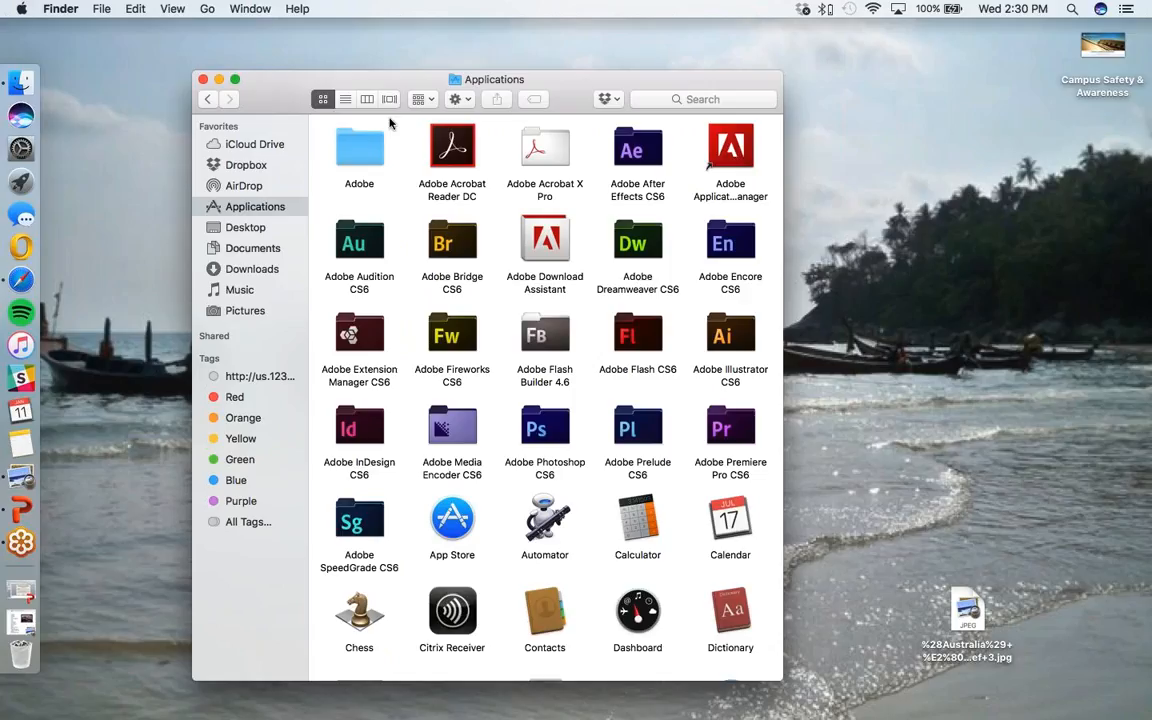
click(345, 100)
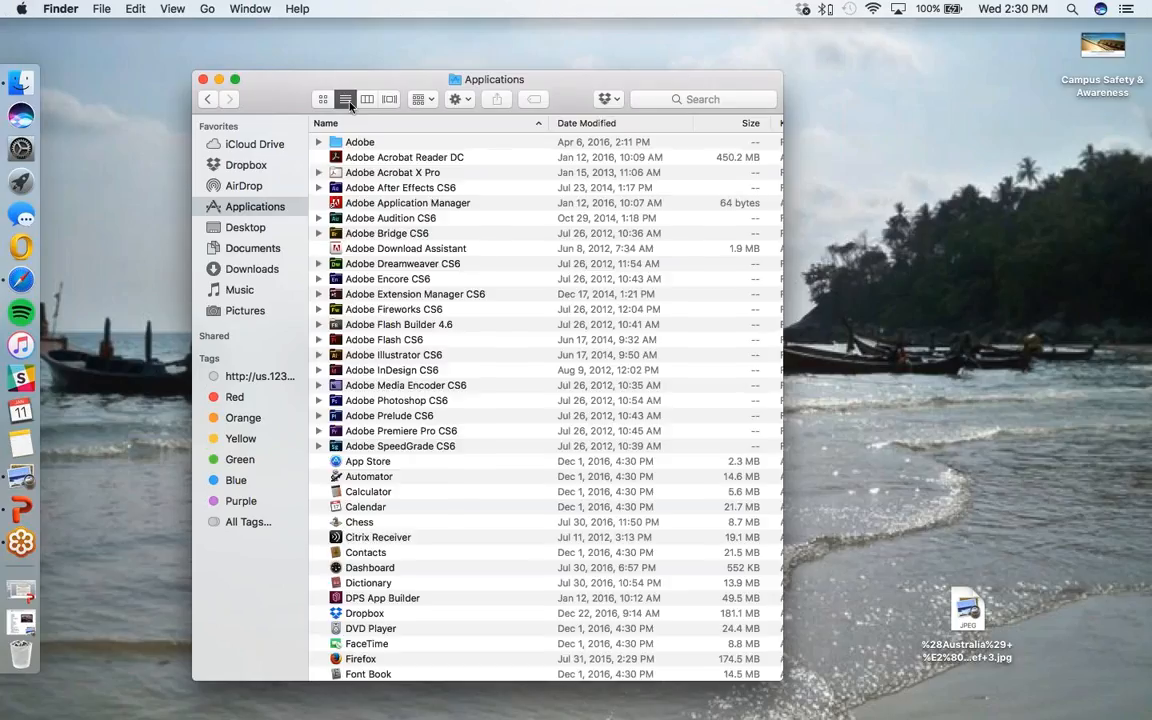
click(367, 100)
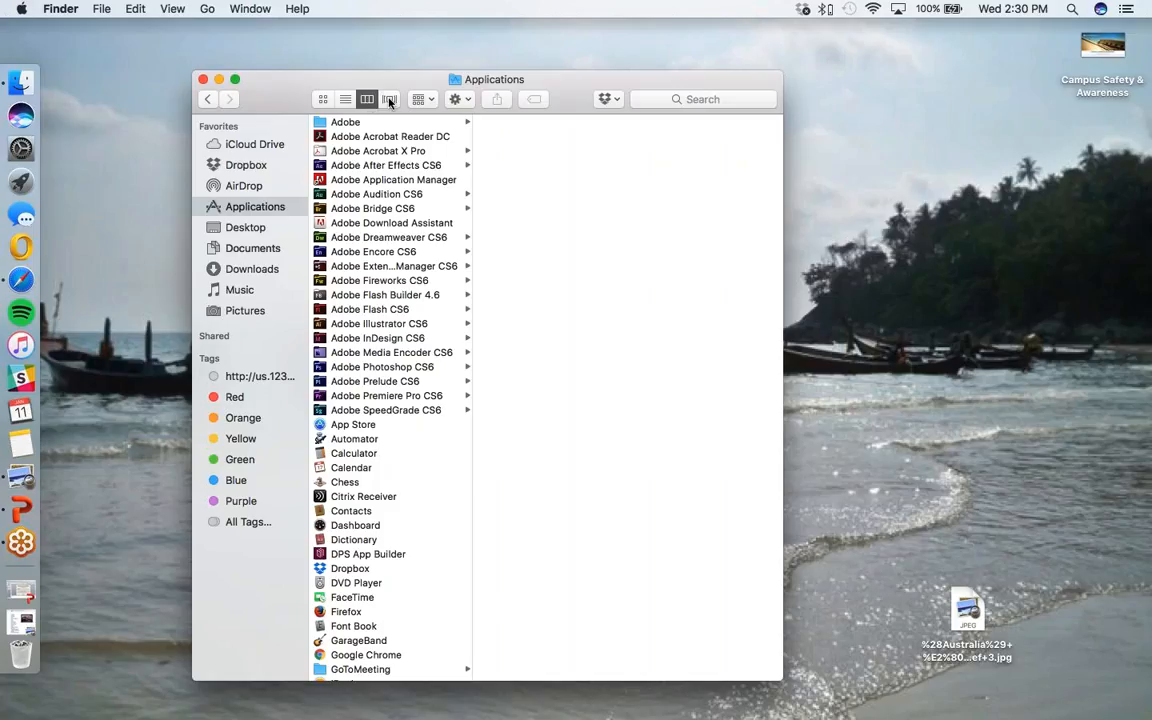
click(390, 100)
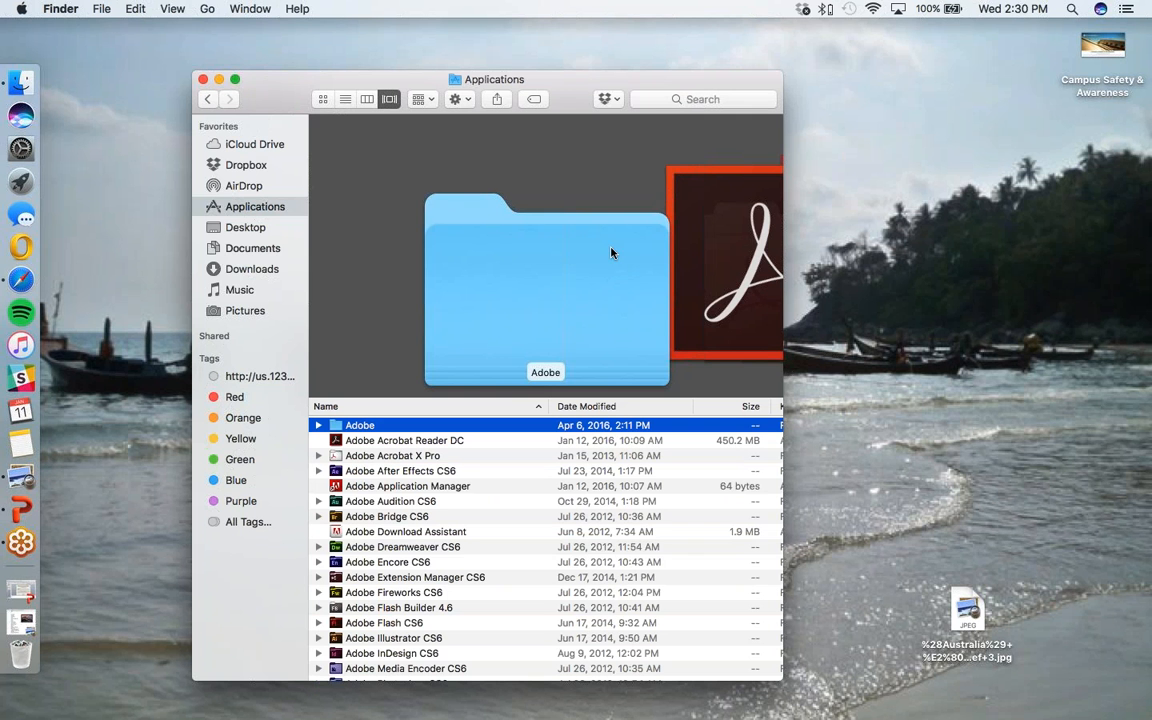
- Browse the applications in Cover Flow, select Messages, and return to column view with the window slightly repositioned
scroll(611, 253, down, 10)
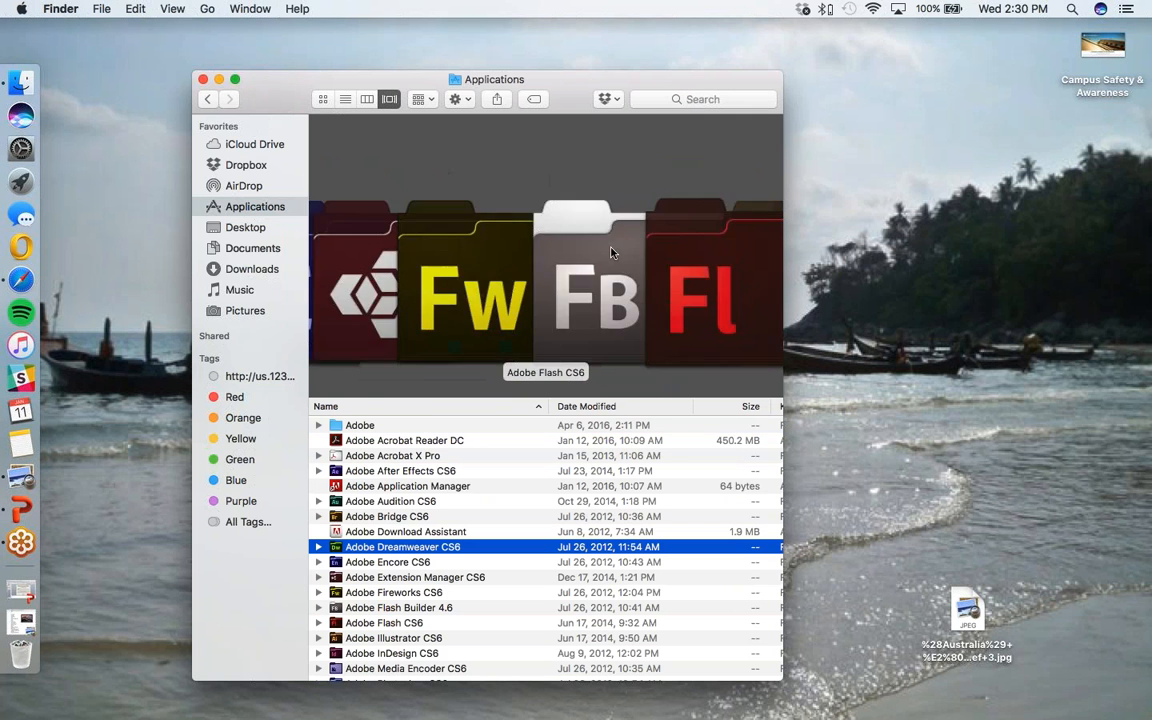
scroll(611, 253, down, 15)
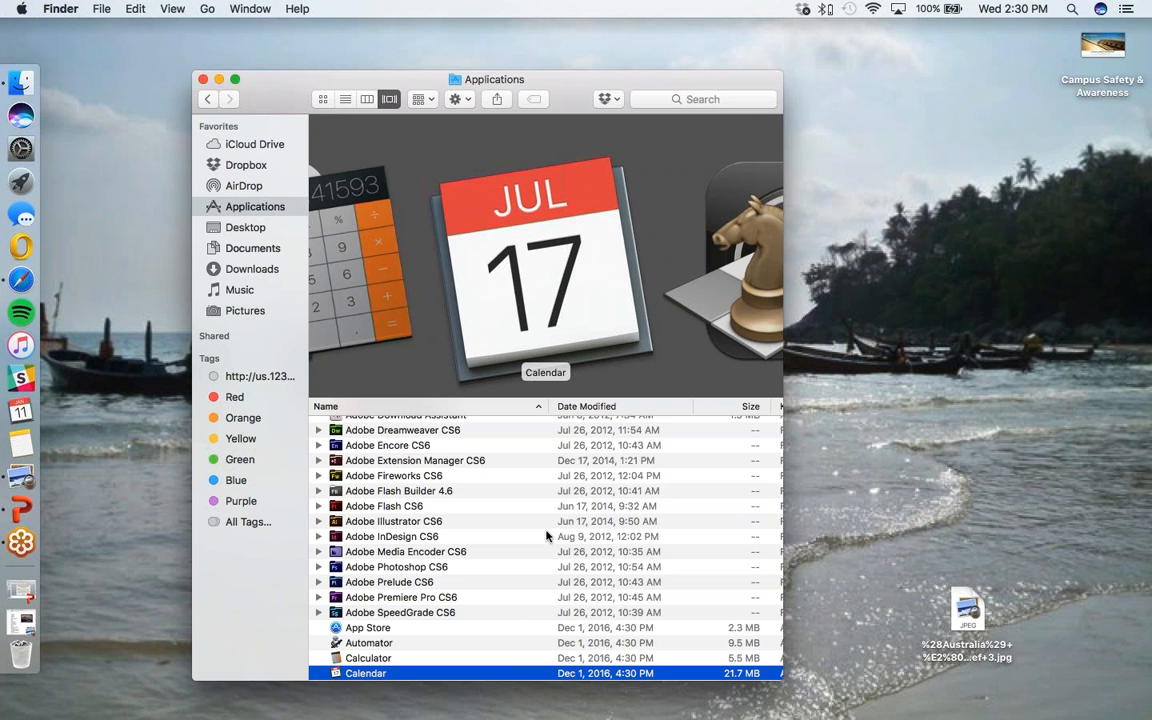
scroll(531, 536, down, 5)
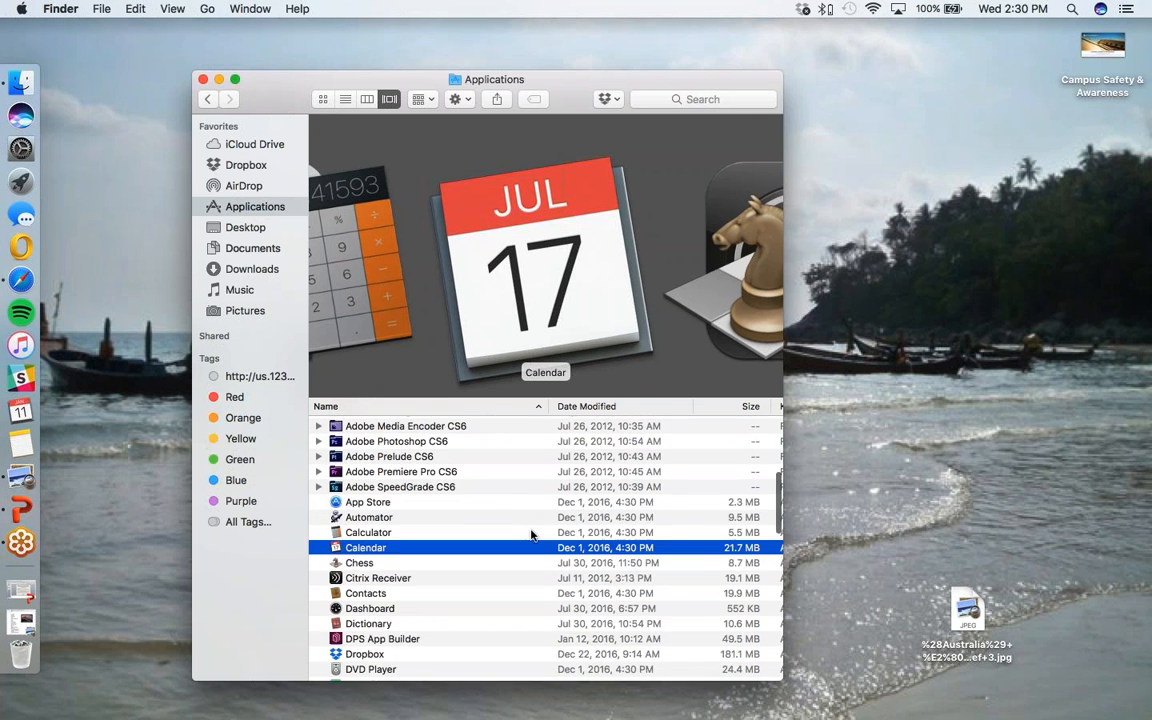
scroll(531, 536, down, 5)
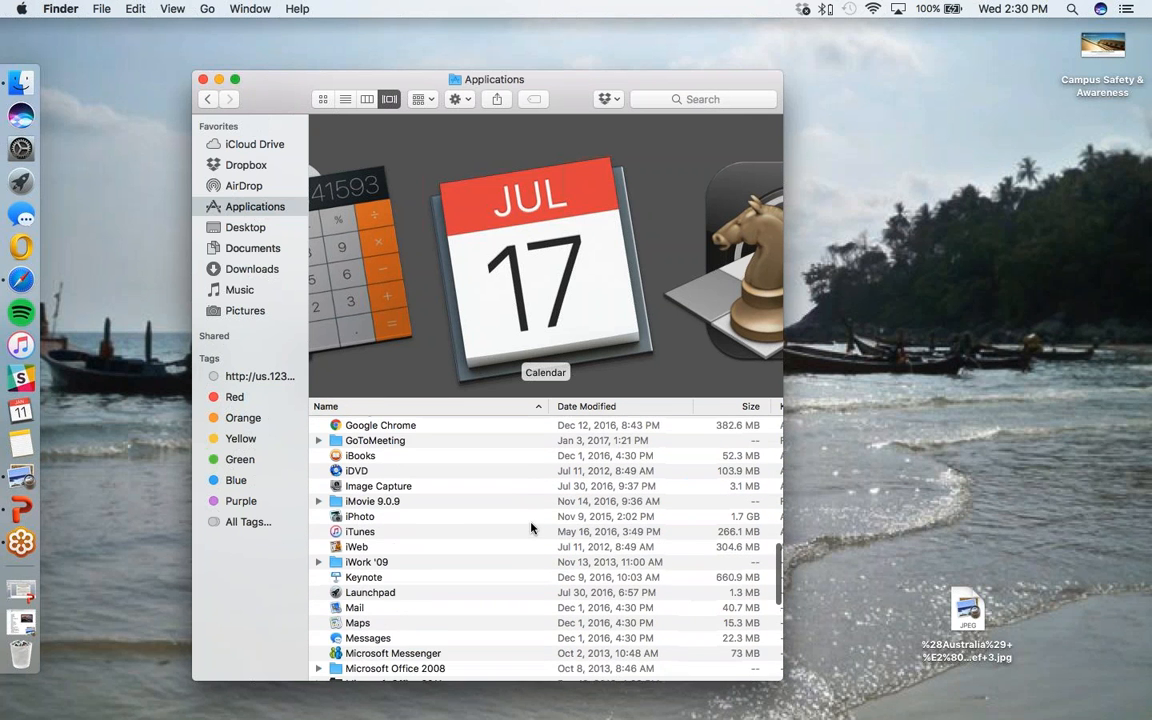
scroll(531, 516, down, 4)
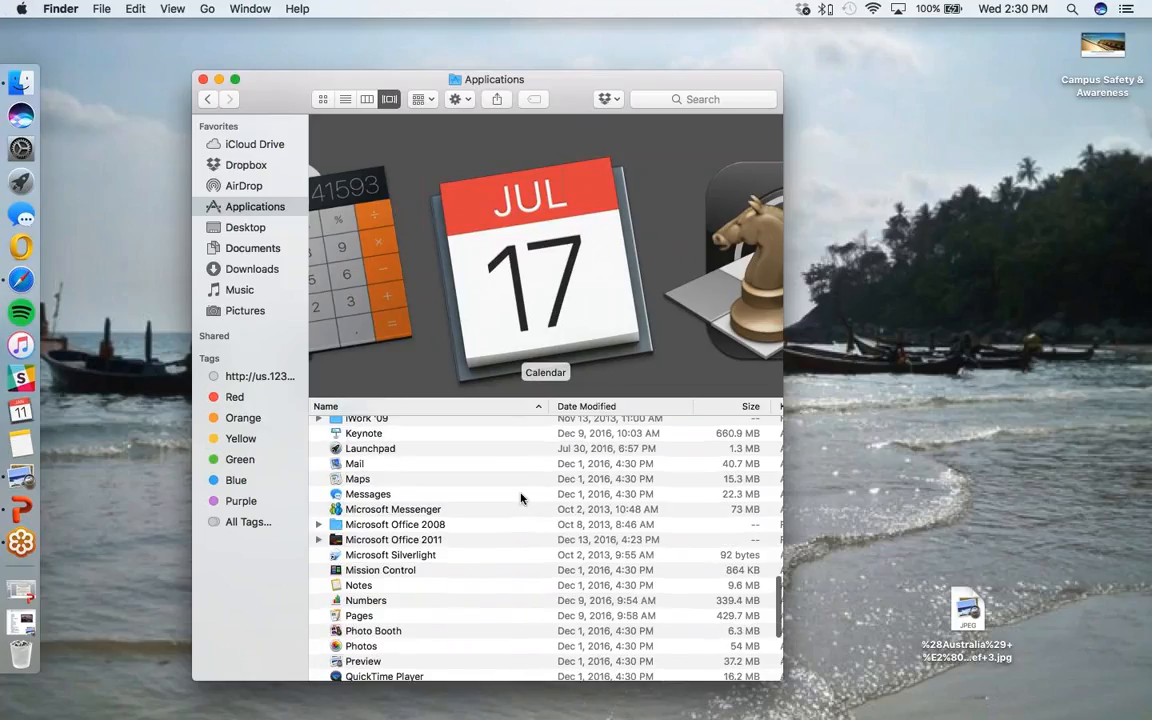
click(520, 494)
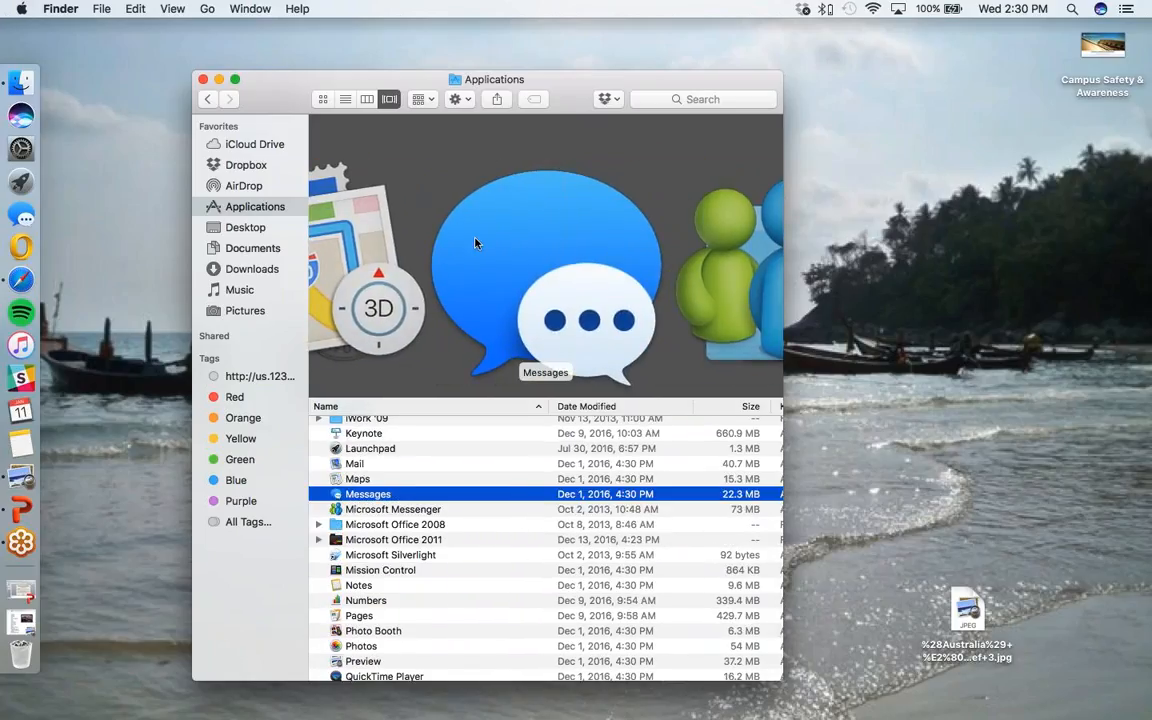
click(367, 99)
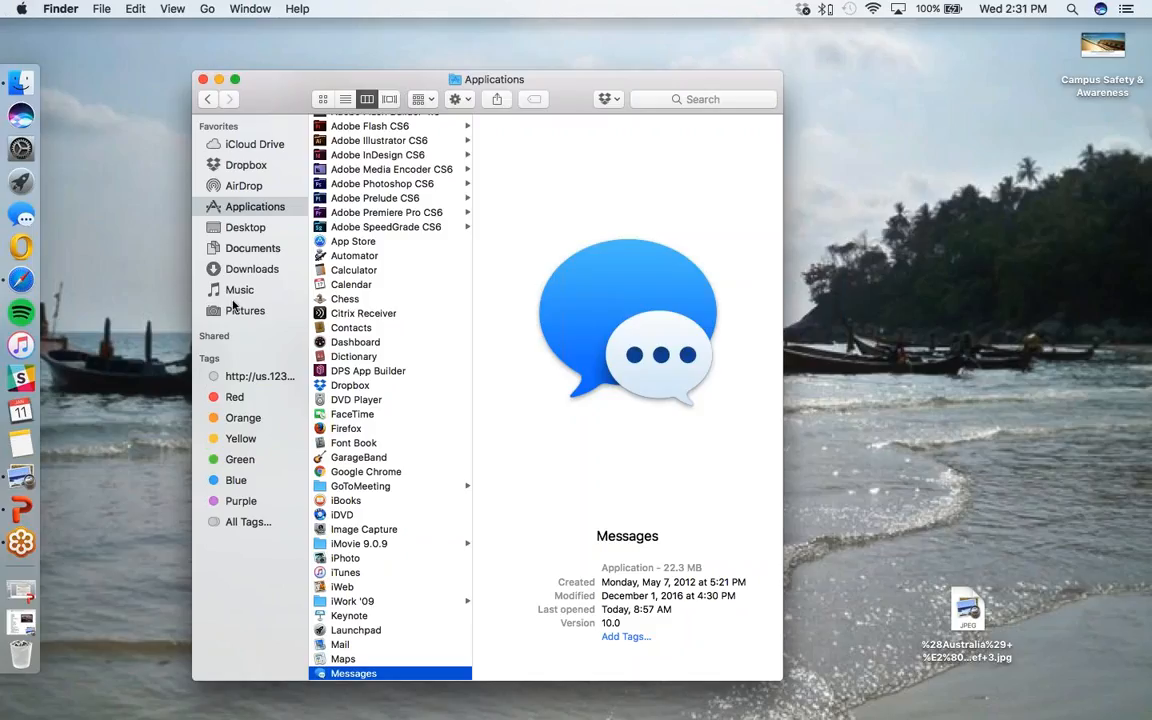
drag(261, 113, 263, 104)
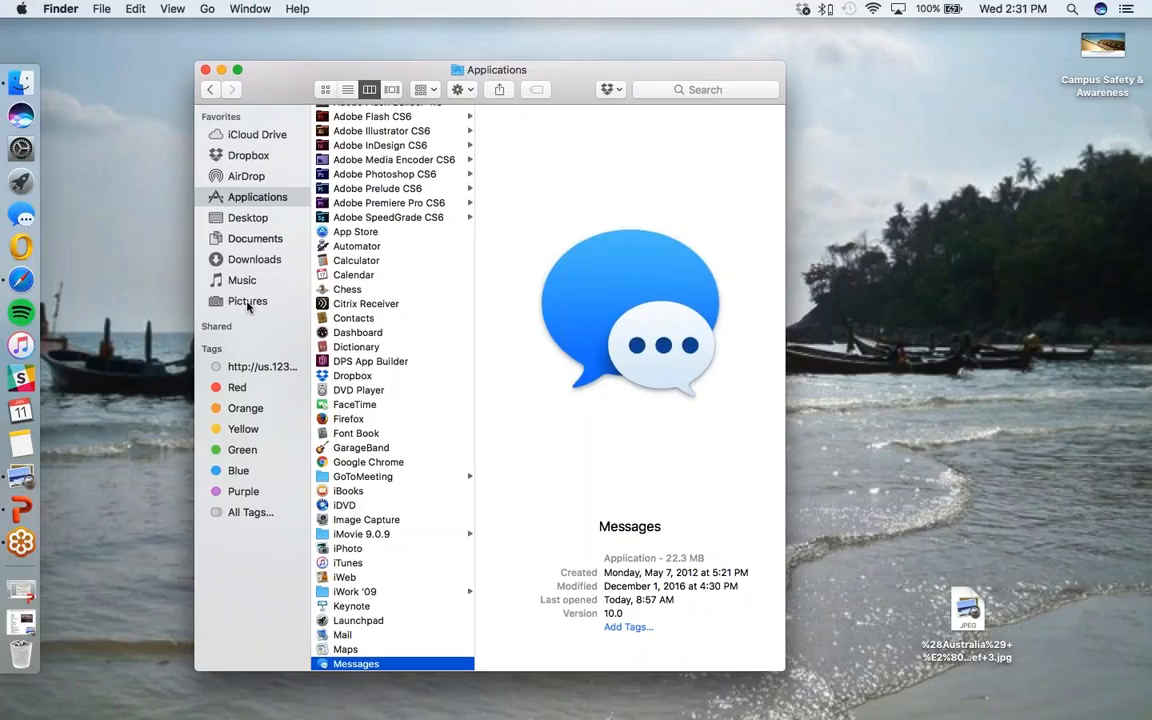
- Open the Finder preferences and view the General settings and the Sidebar item list
click(59, 11)
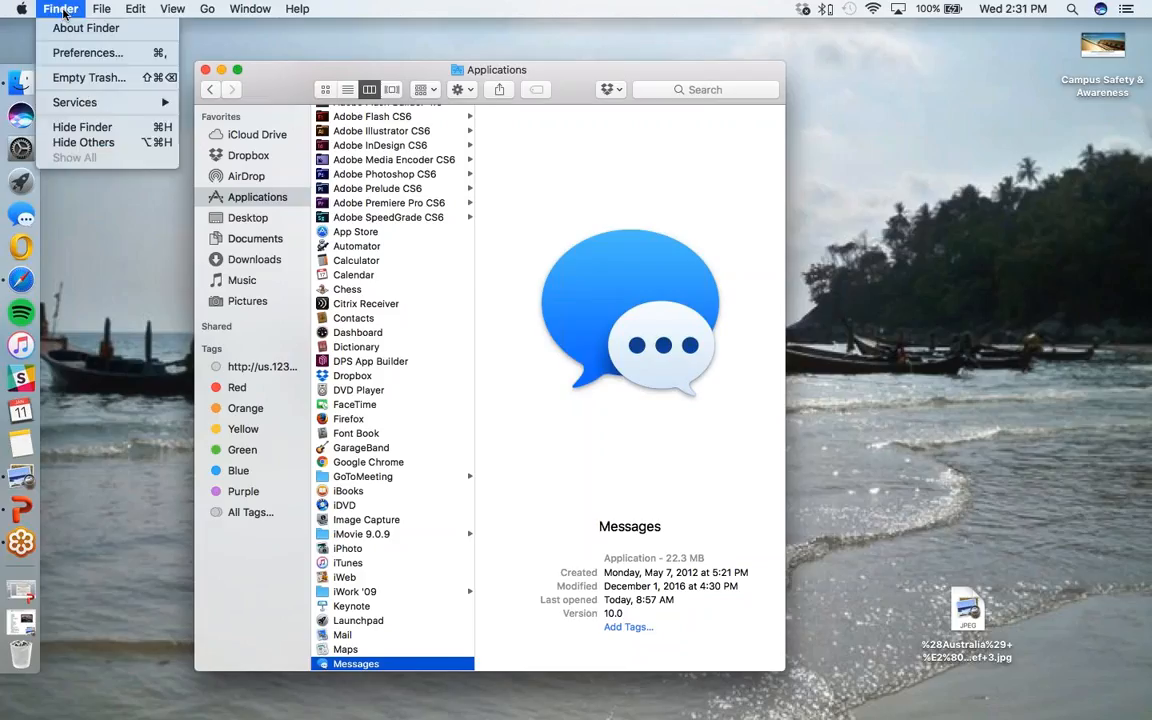
click(119, 57)
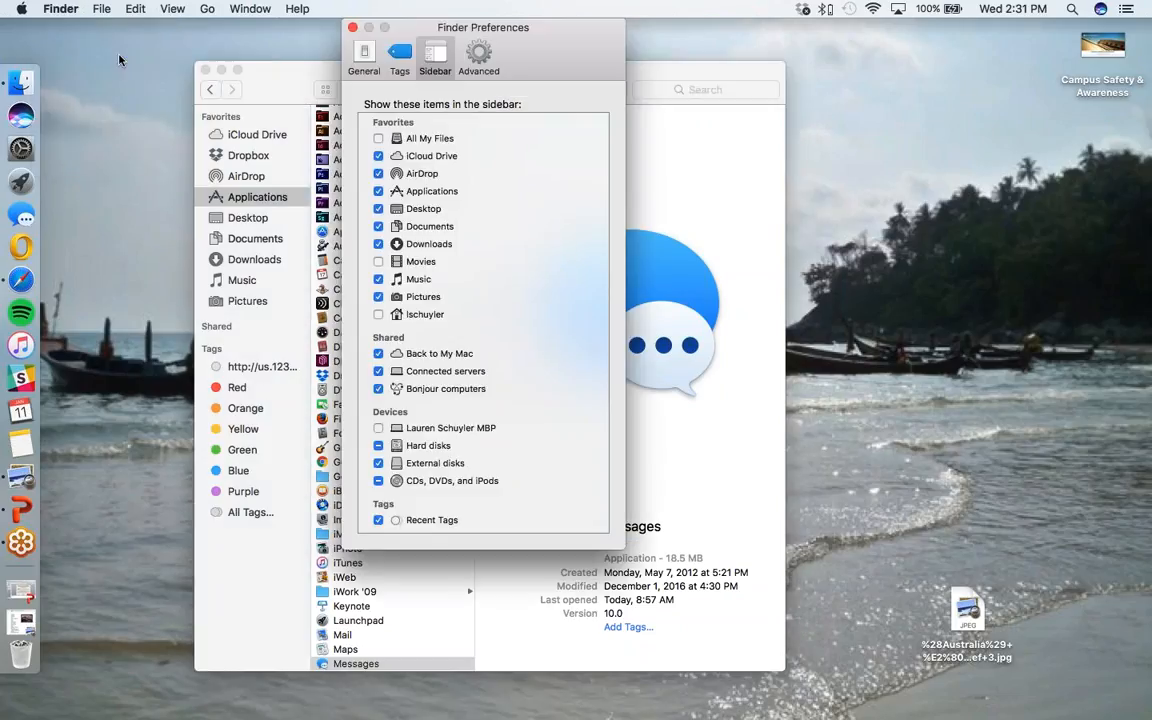
click(362, 58)
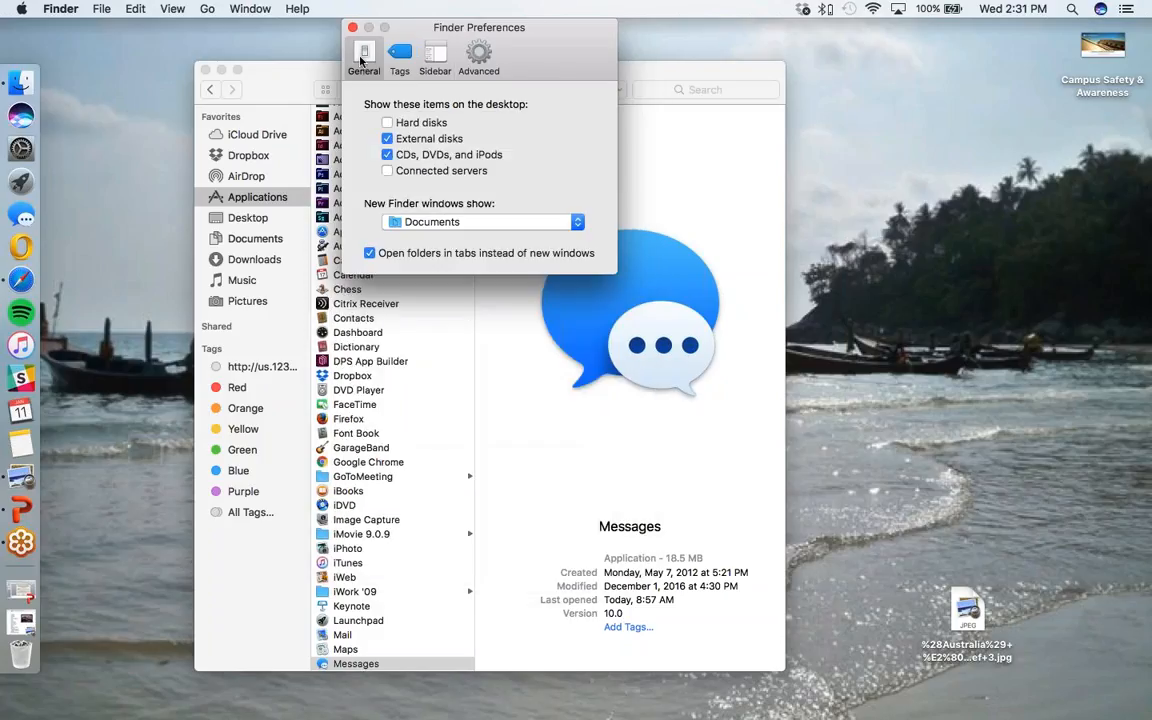
click(436, 54)
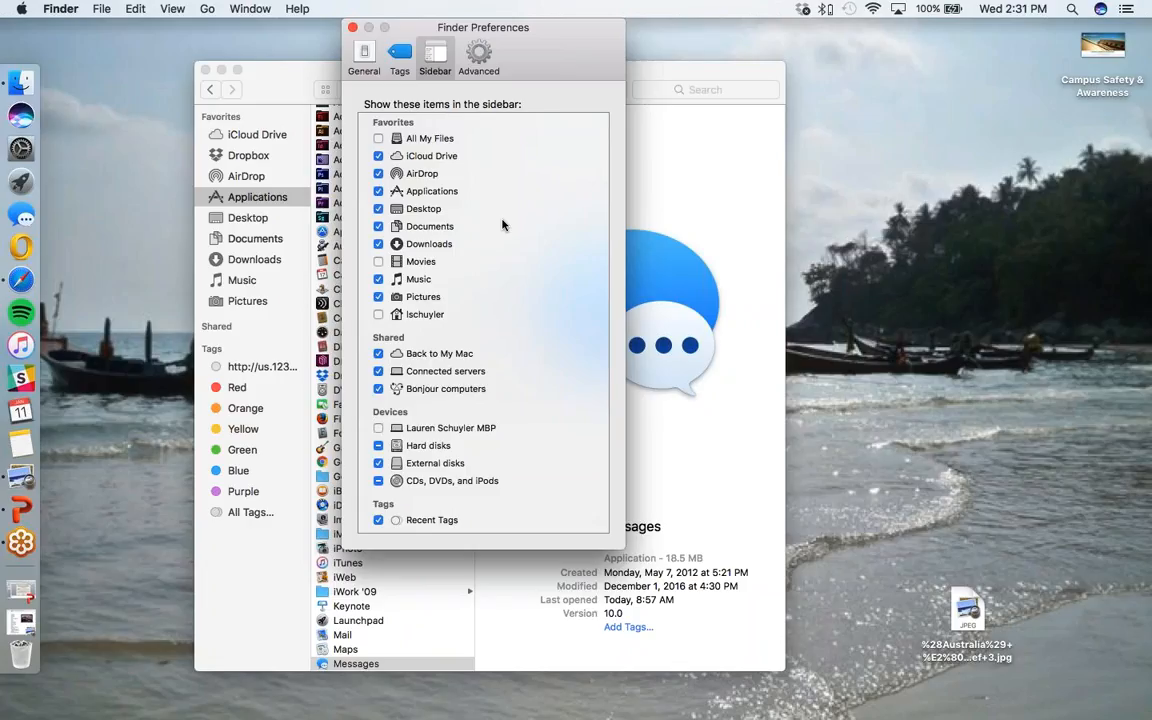
- Add Movies to the Finder sidebar favorites, remove it again, and close the Finder preferences
click(378, 261)
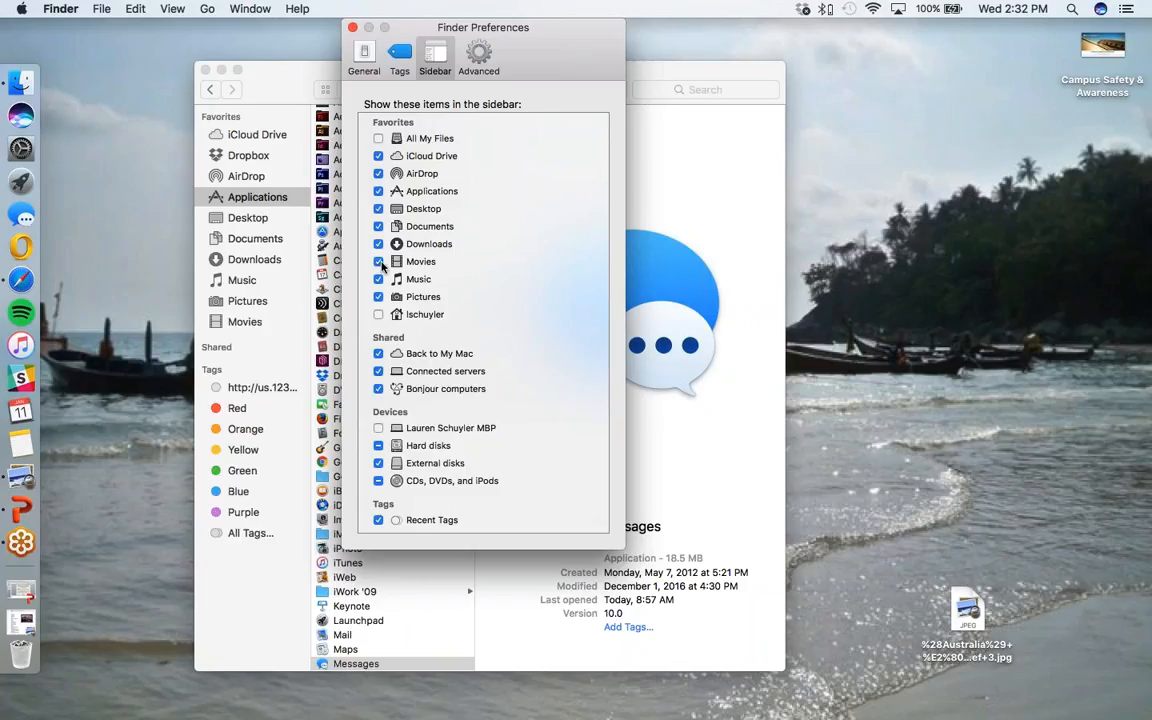
click(379, 262)
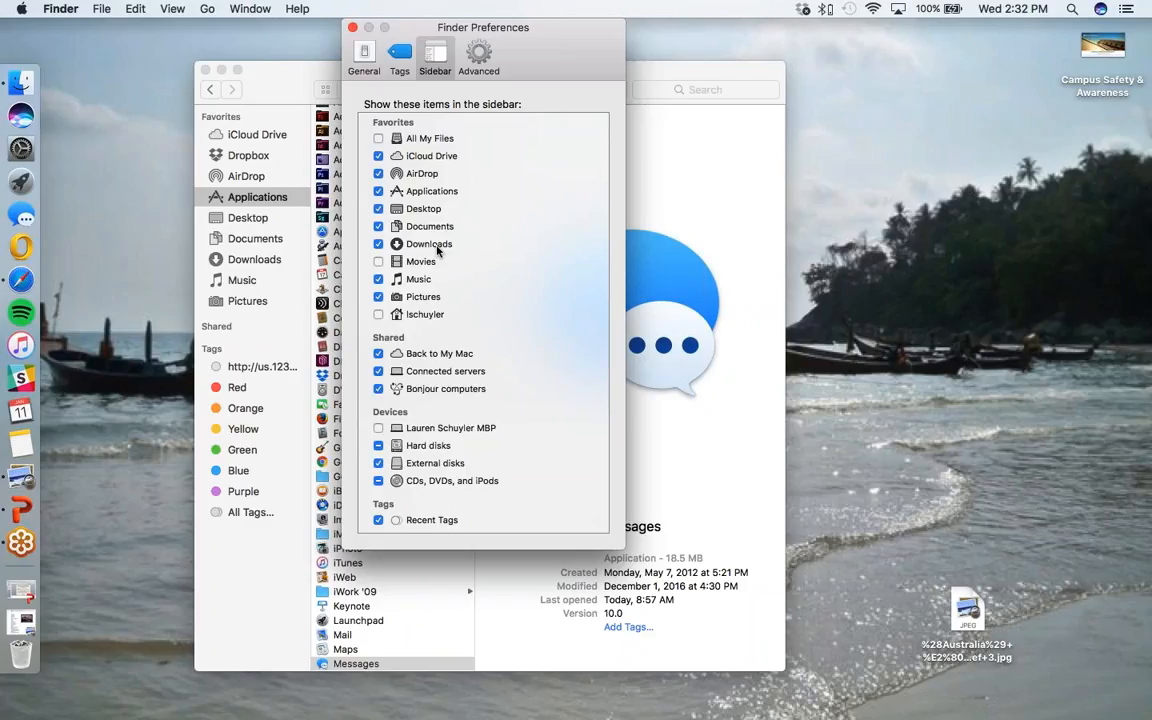
click(352, 28)
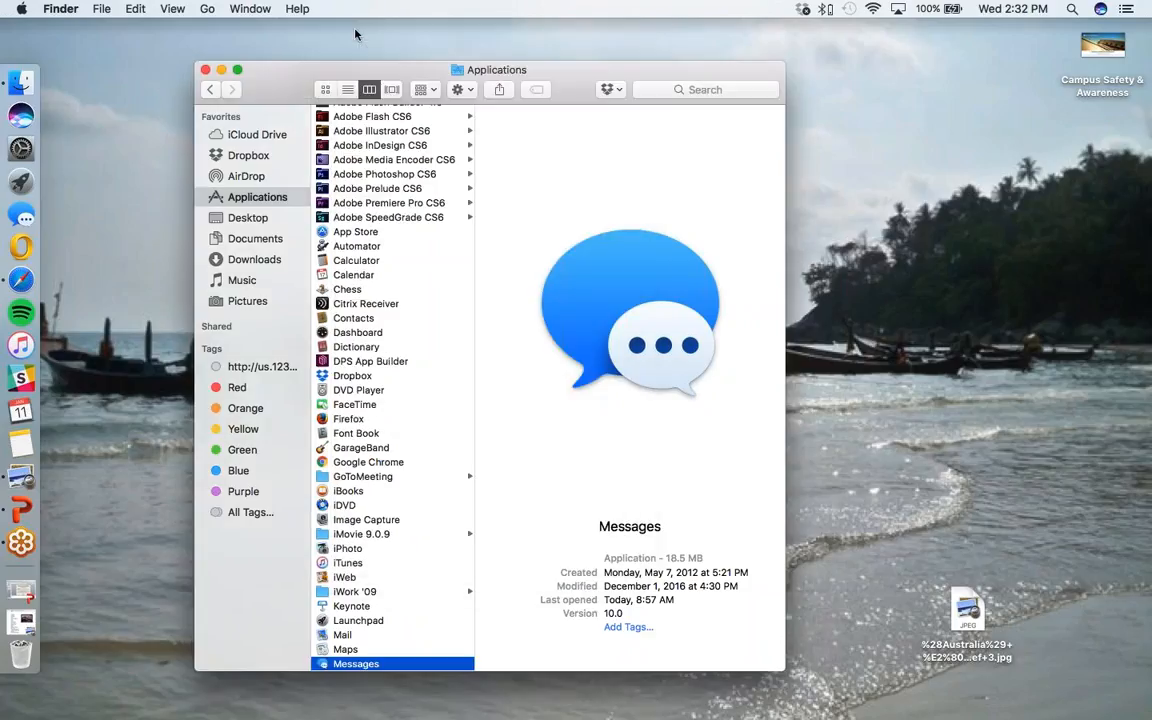
- Close the Finder window, then restore the Mac Basics Sierra document to check the topic list and minimize it
click(206, 70)
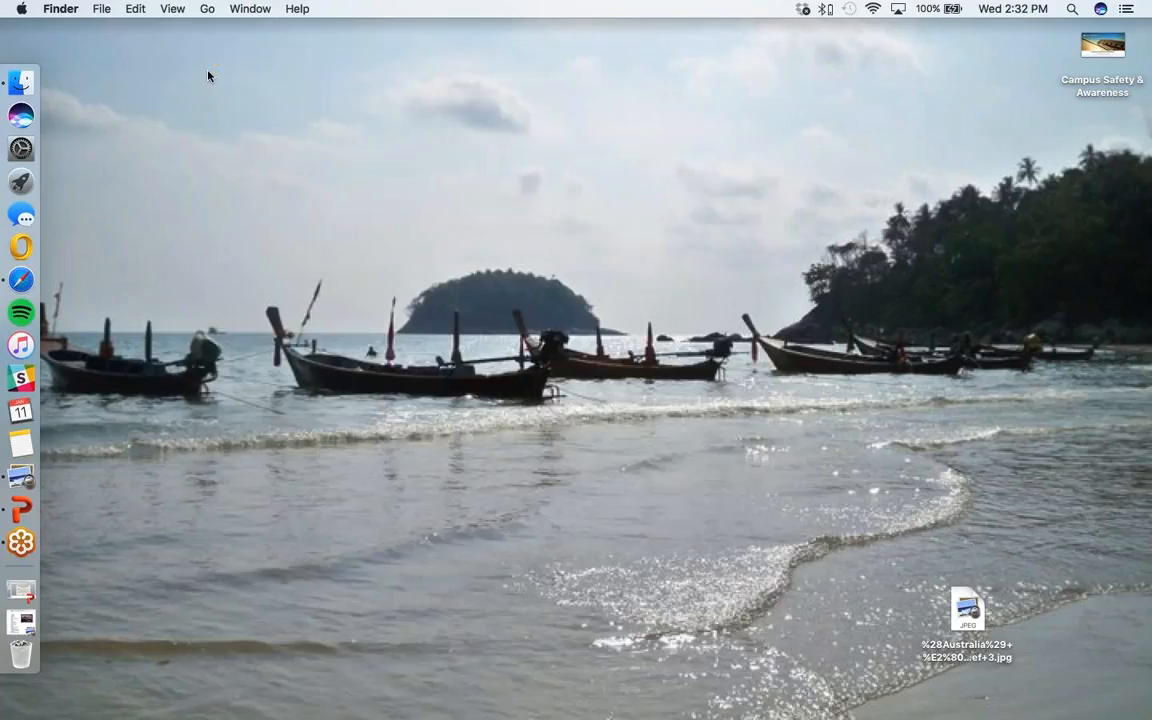
click(28, 624)
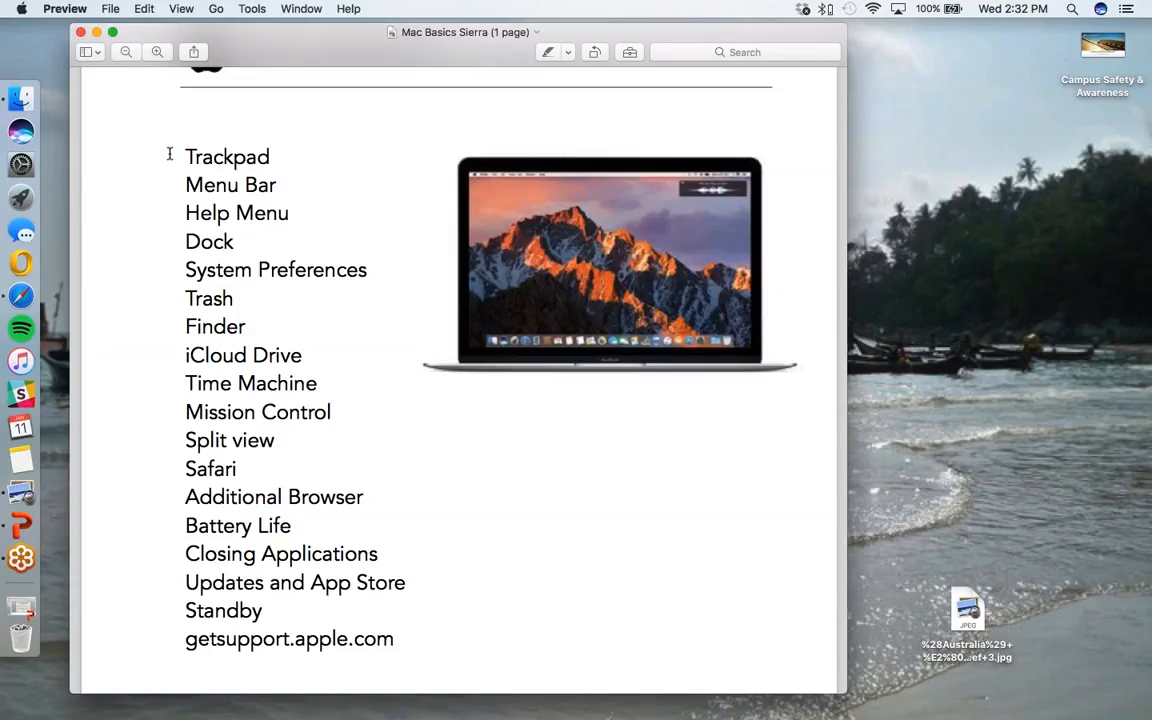
click(96, 32)
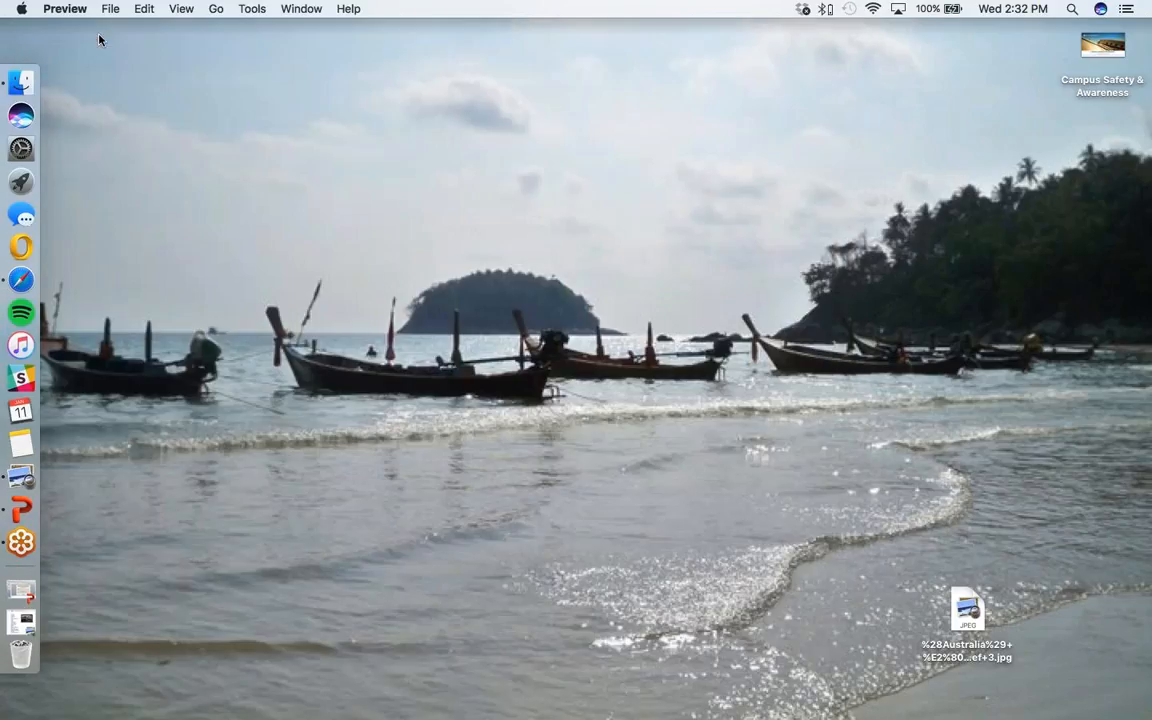
- Open a new Finder window, show the iCloud Drive folder, and close the window
click(27, 86)
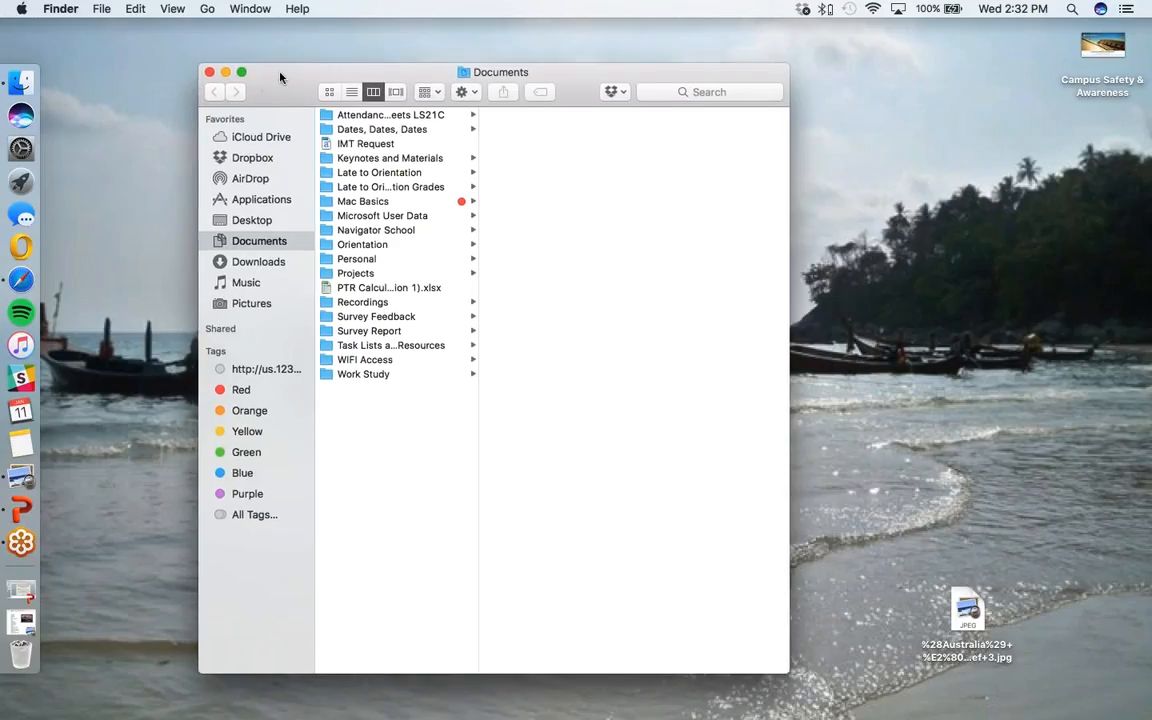
click(266, 139)
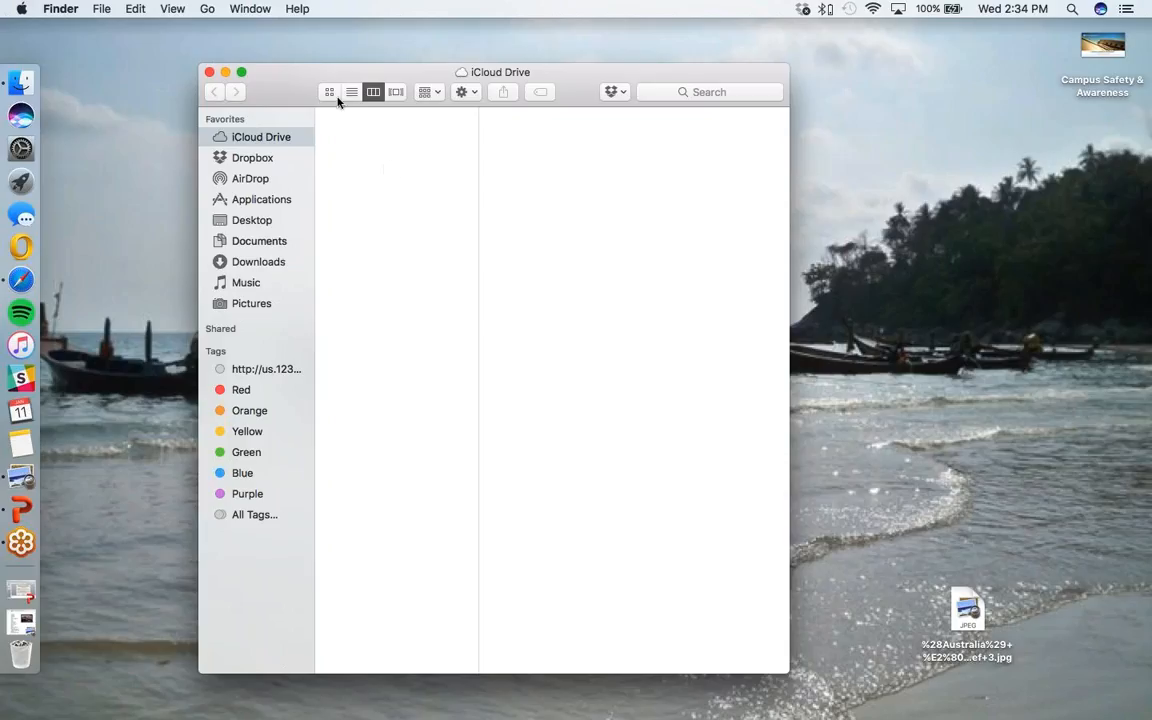
click(210, 73)
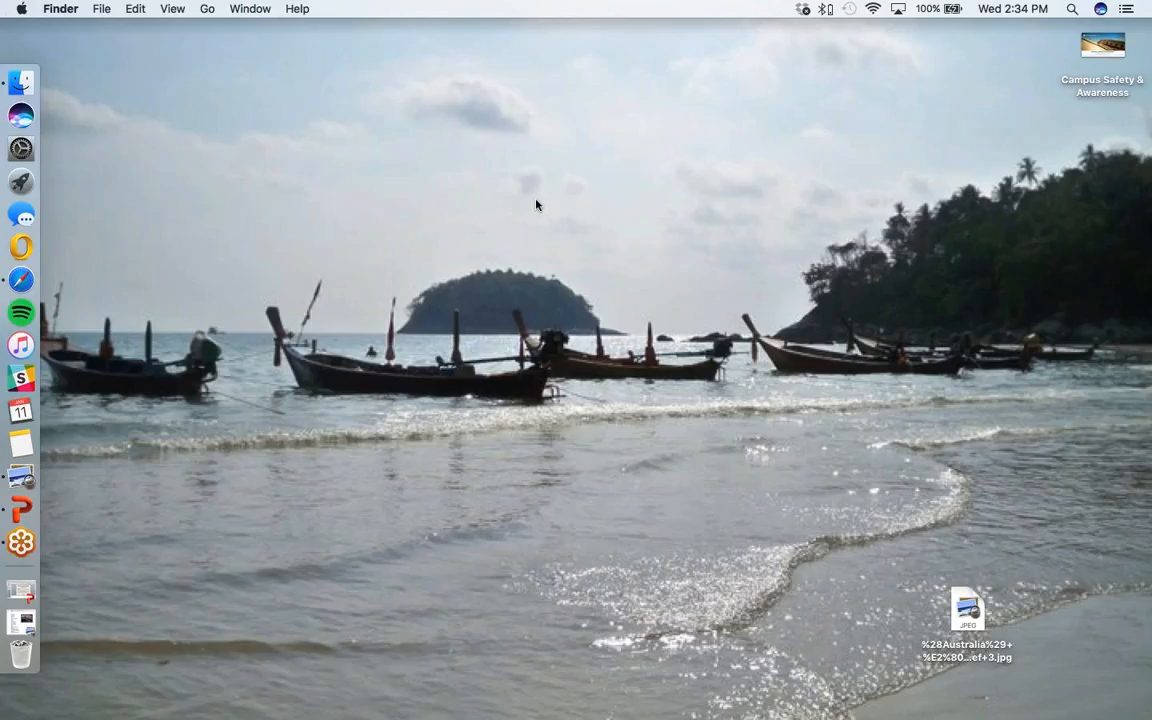
- Open a Finder window on Documents, move it closer to the Dock, and view the context options for the PTR Calculator workbook
click(22, 88)
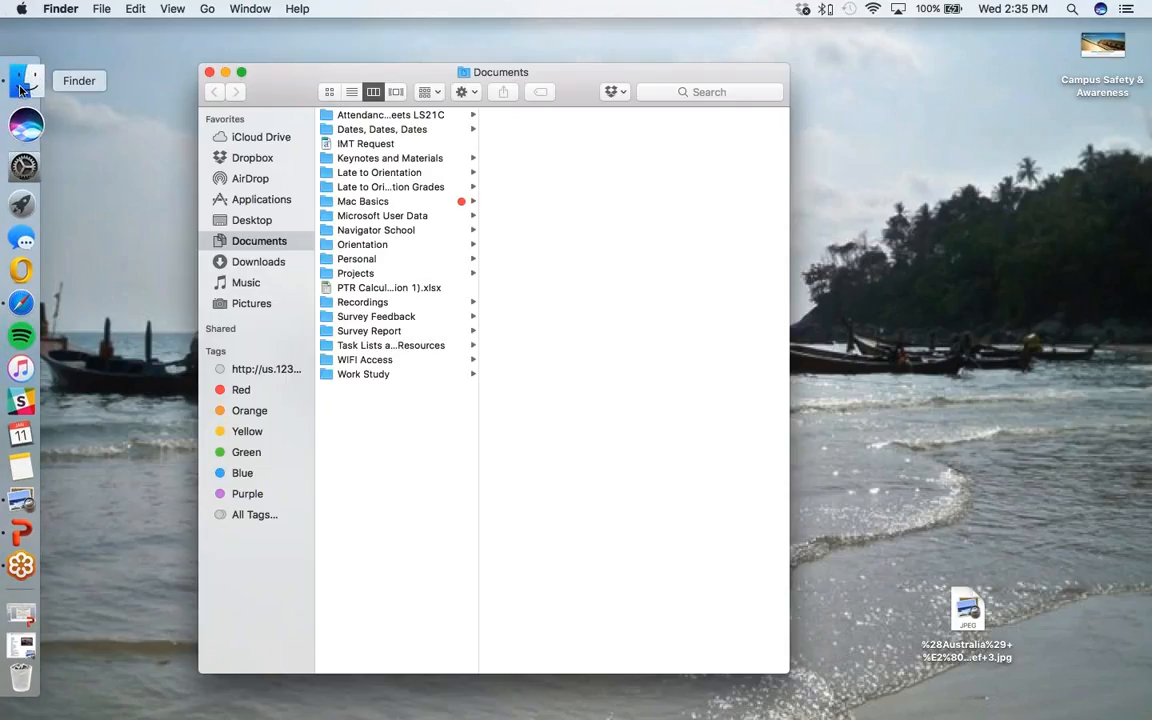
drag(267, 77, 226, 72)
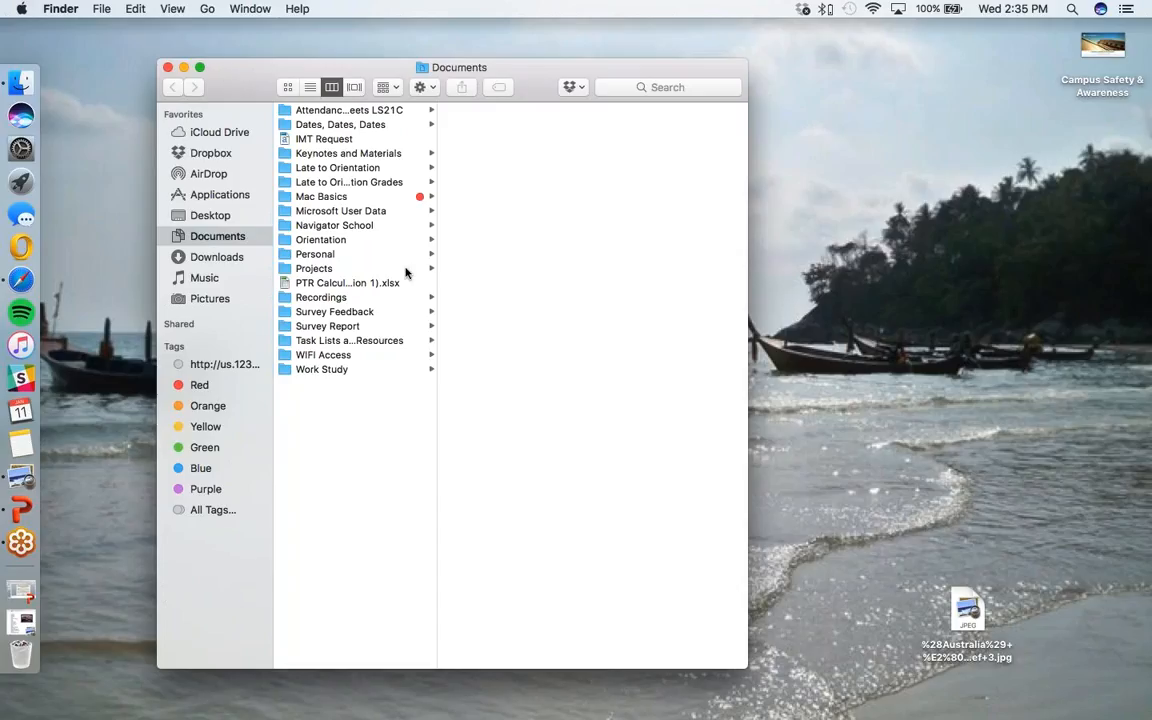
click(350, 284)
right_click(344, 285)
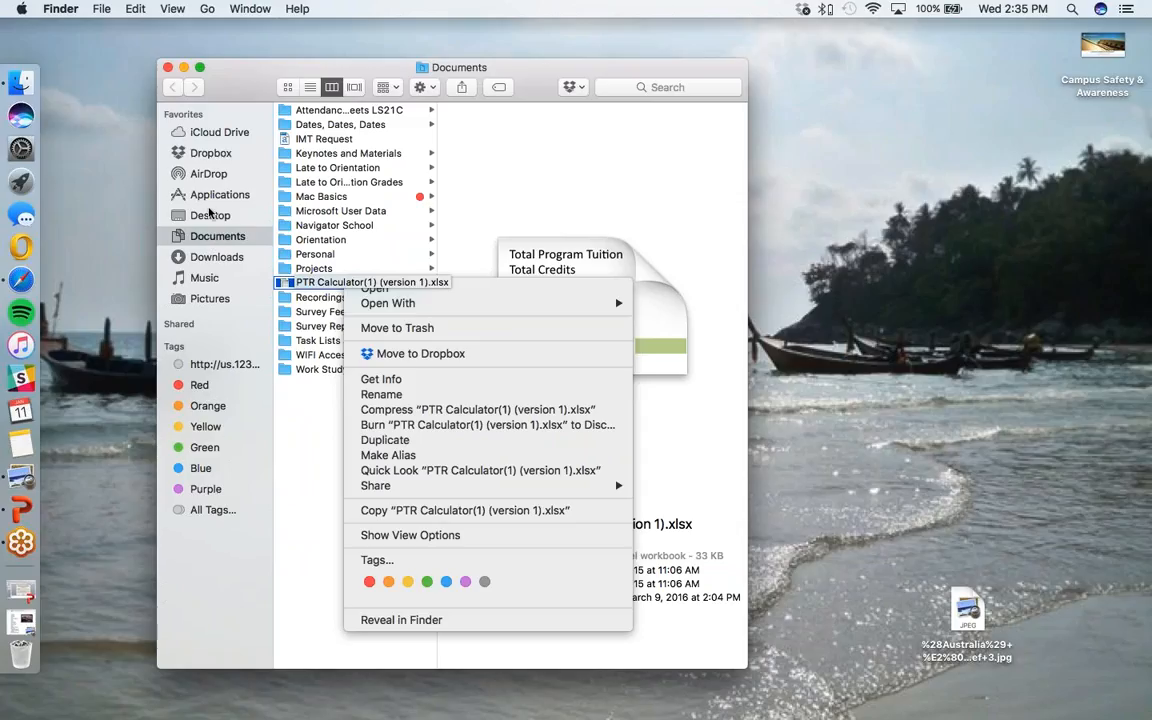
click(192, 232)
- Show the contents of the Downloads folder and close the Finder window
click(215, 257)
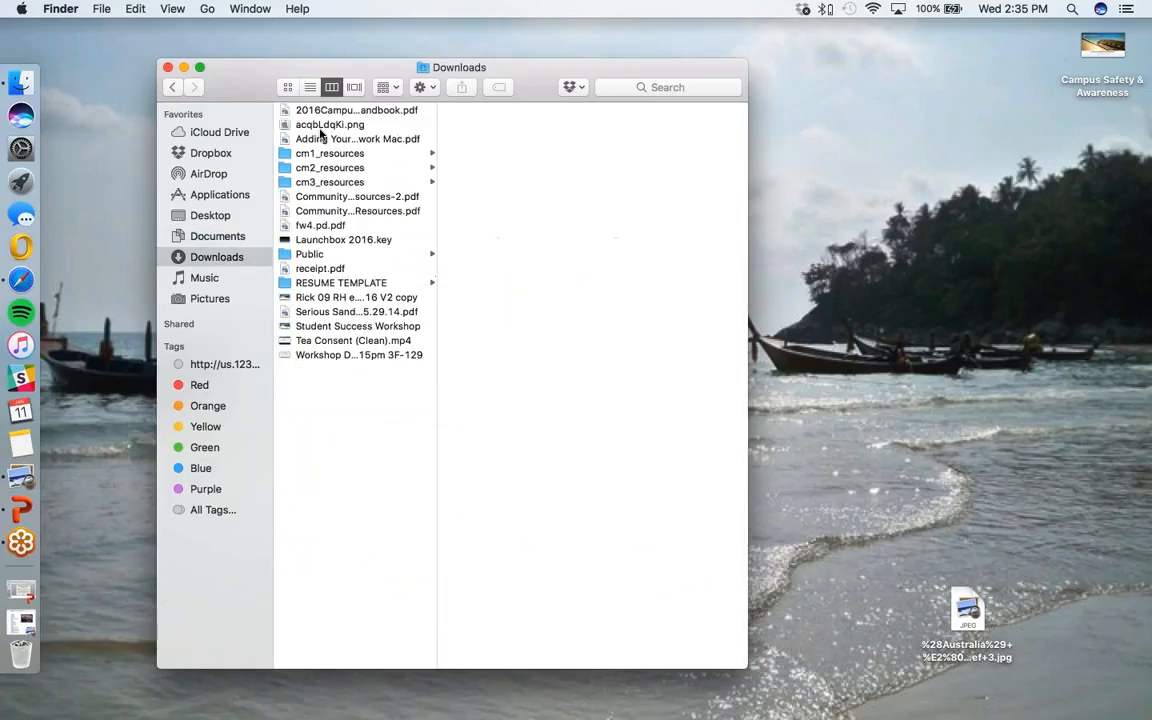
mouse_move(309, 197)
mouse_down()
mouse_move(237, 189)
mouse_move(306, 199)
mouse_up()
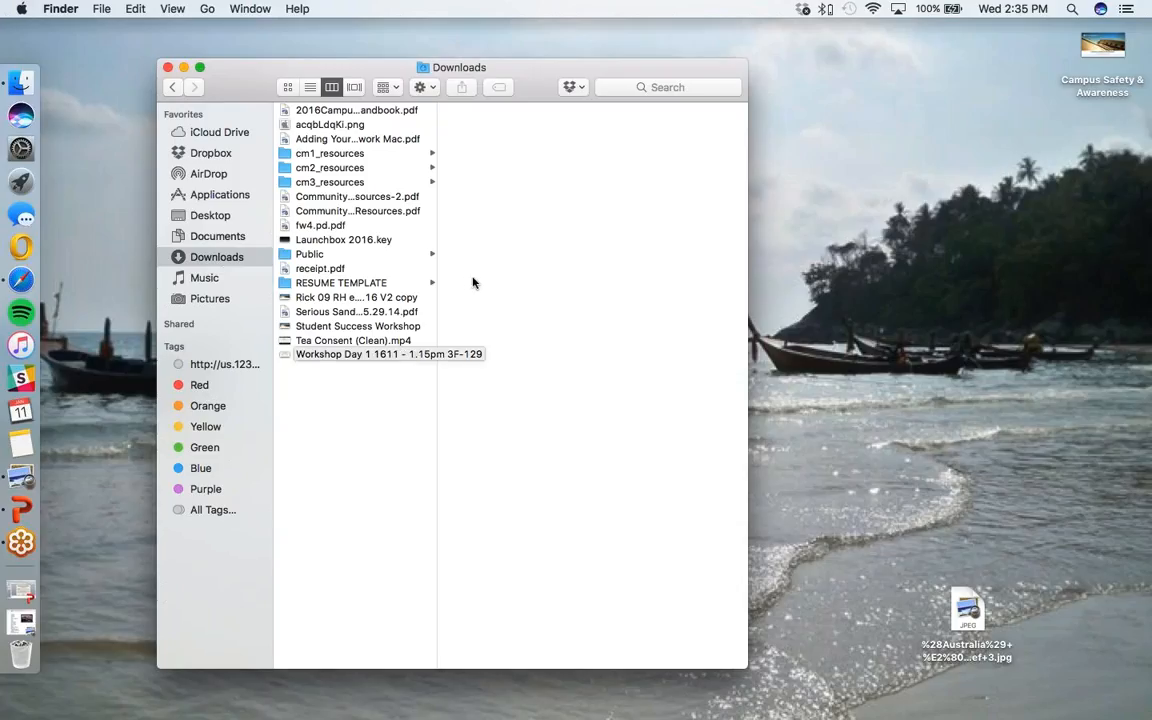
click(168, 68)
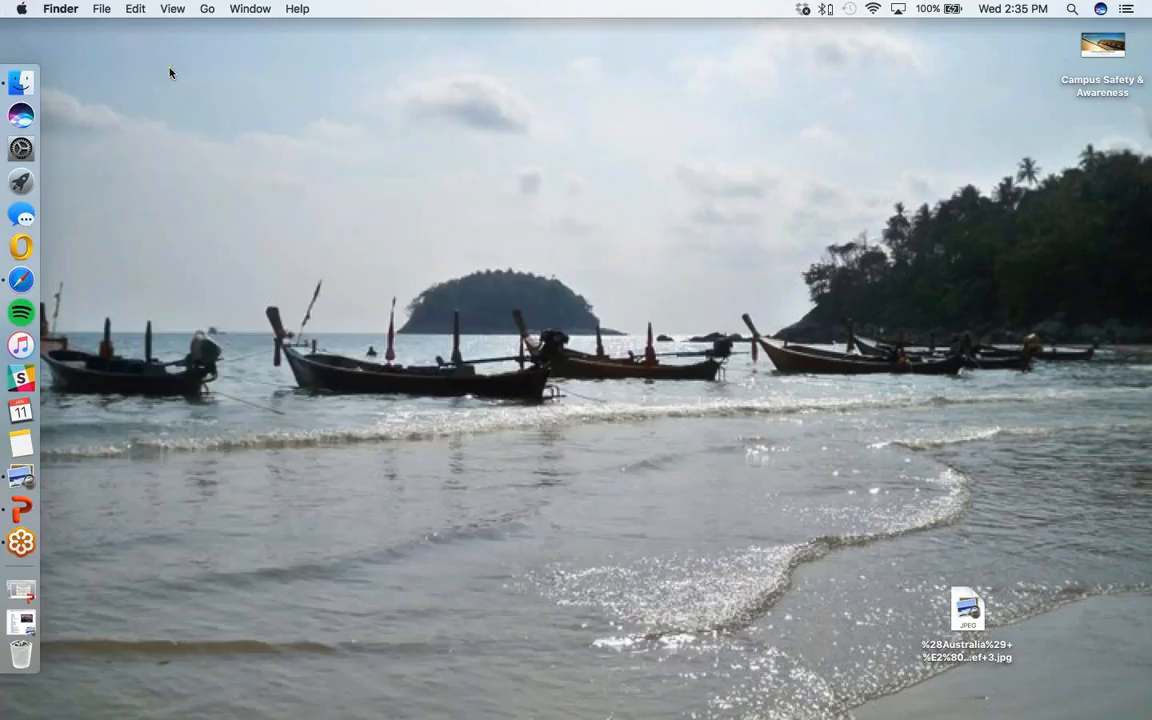
- Check the topic list in the Mac Basics Sierra document, put it away, and open the Time Machine settings in System Preferences
click(22, 620)
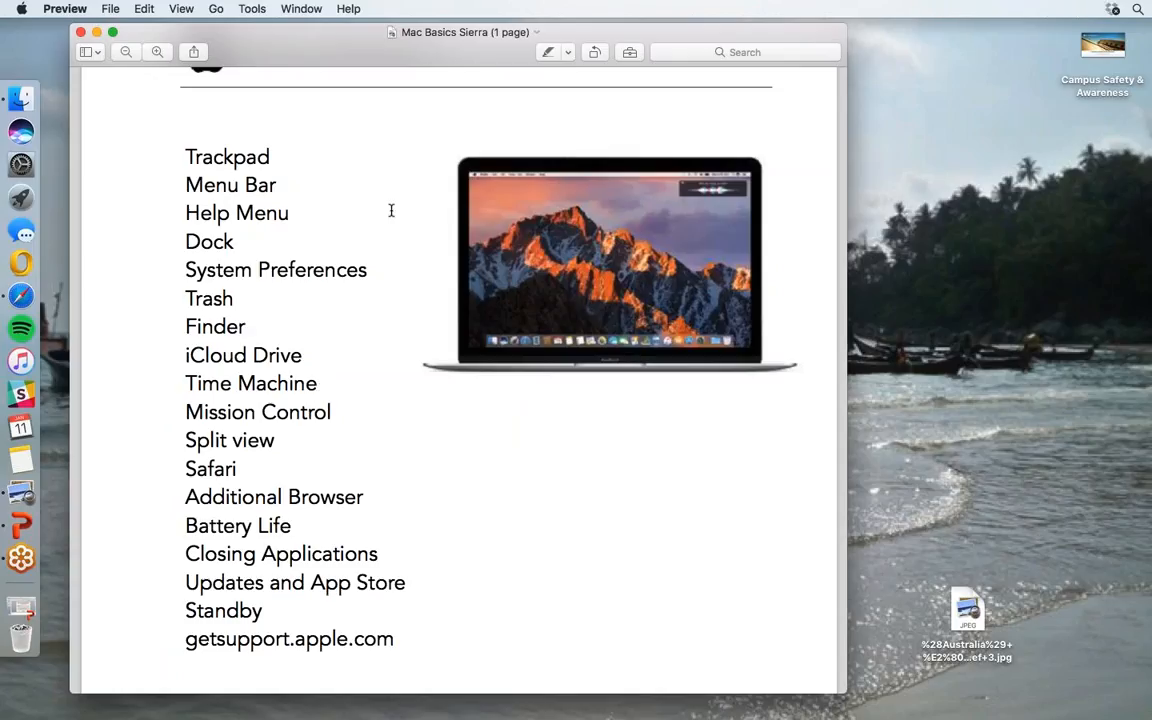
click(380, 269)
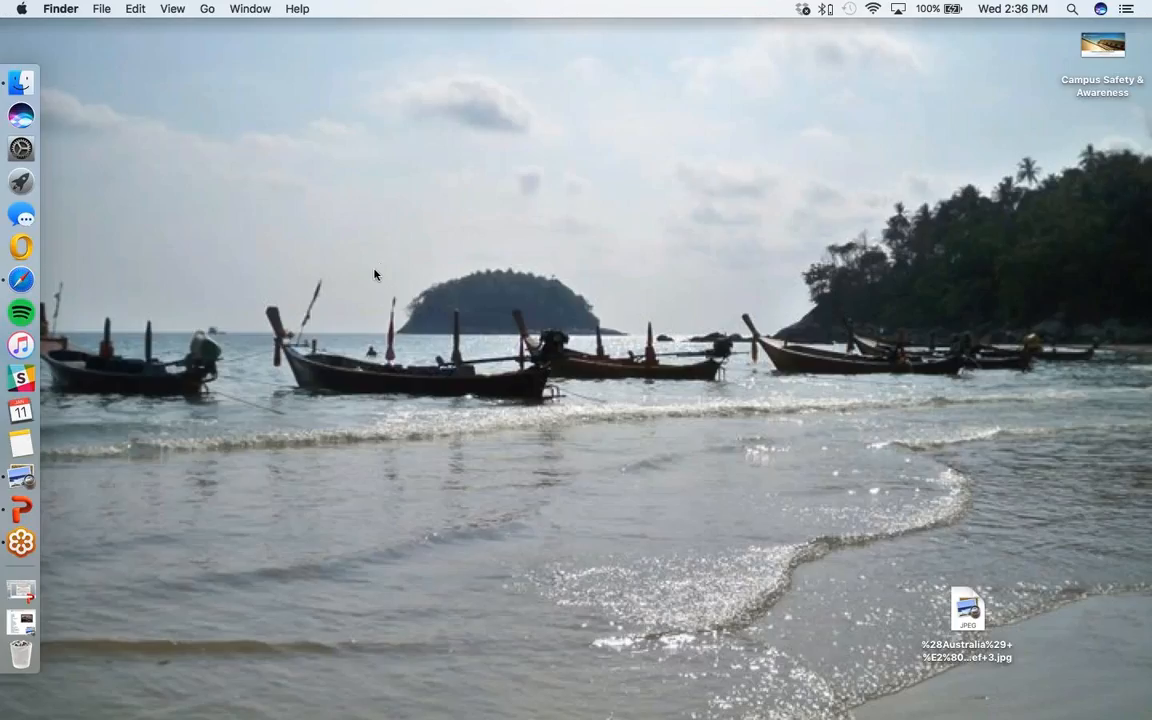
click(26, 149)
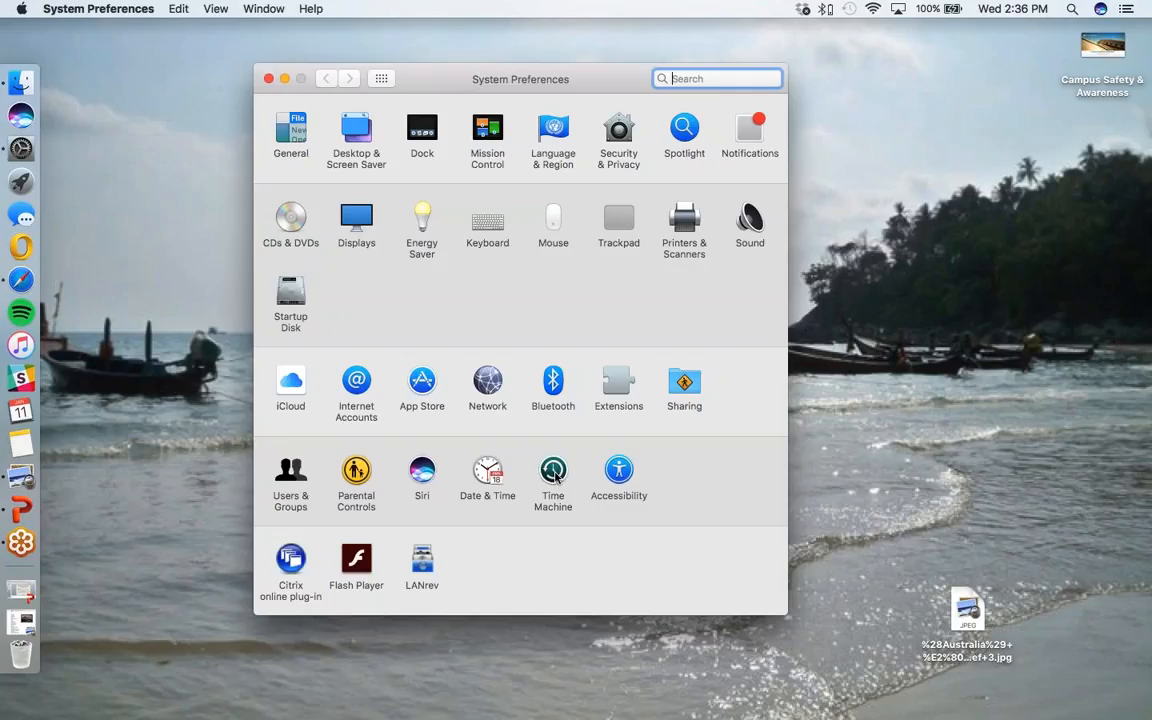
click(554, 474)
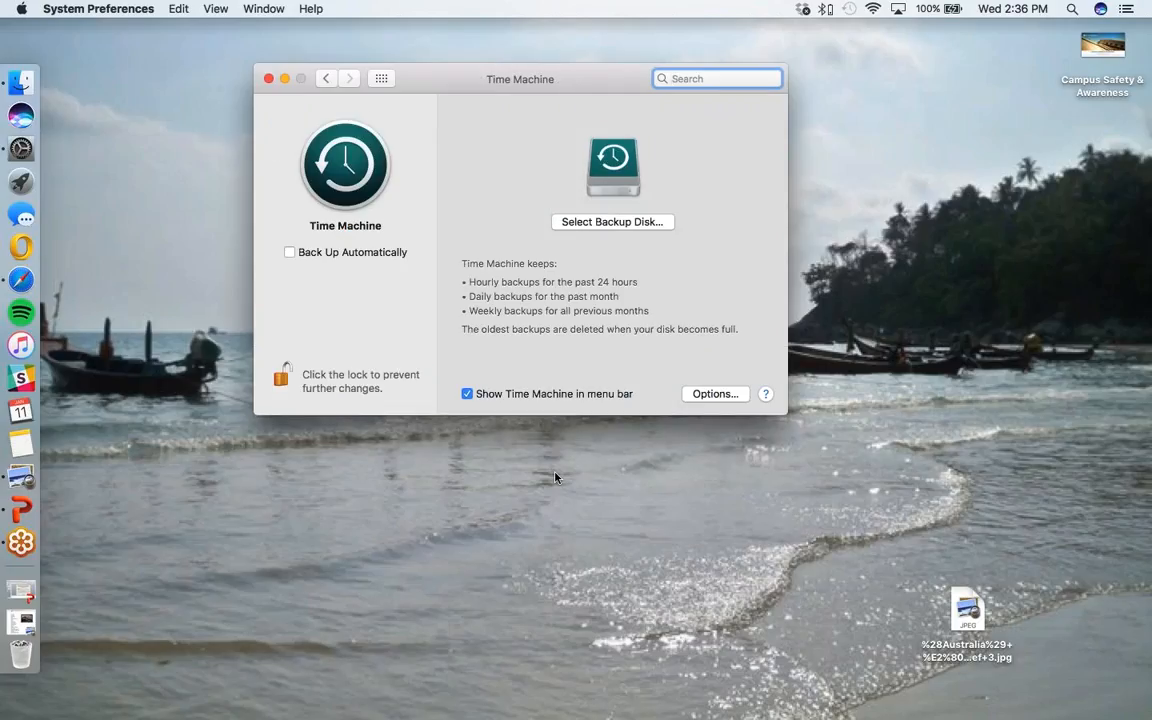
- Close the Time Machine settings, check the topic list in the Mac Basics Sierra document, and put the document away
drag(525, 78, 518, 113)
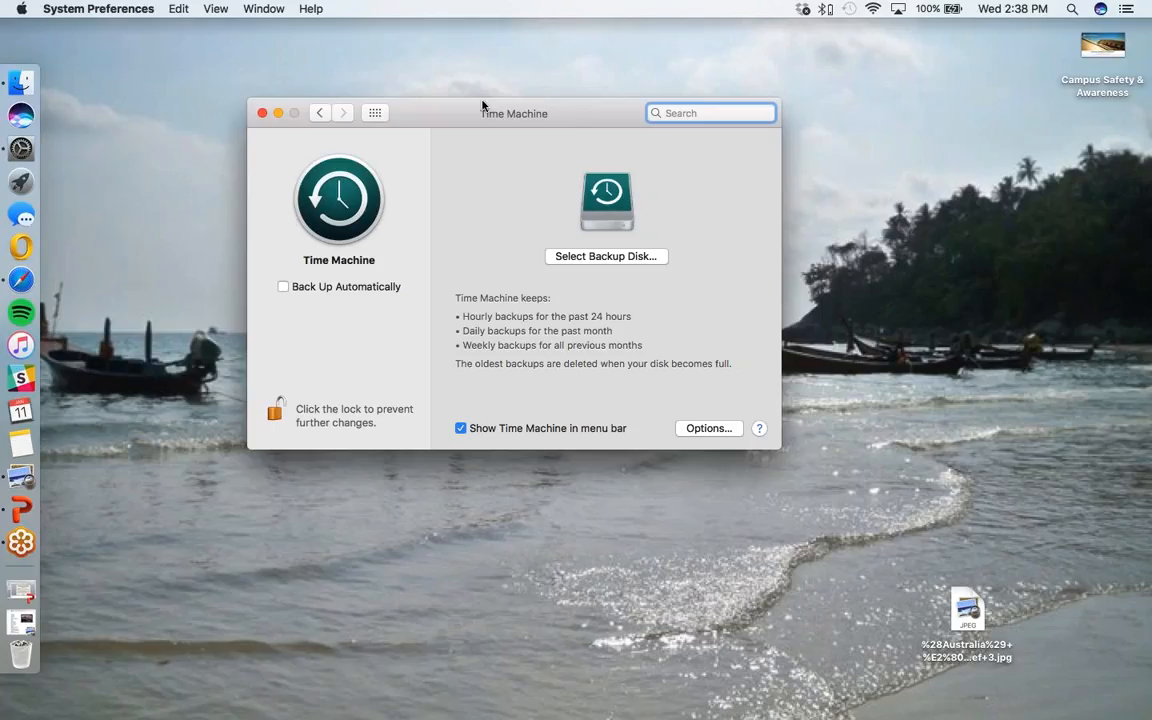
click(262, 115)
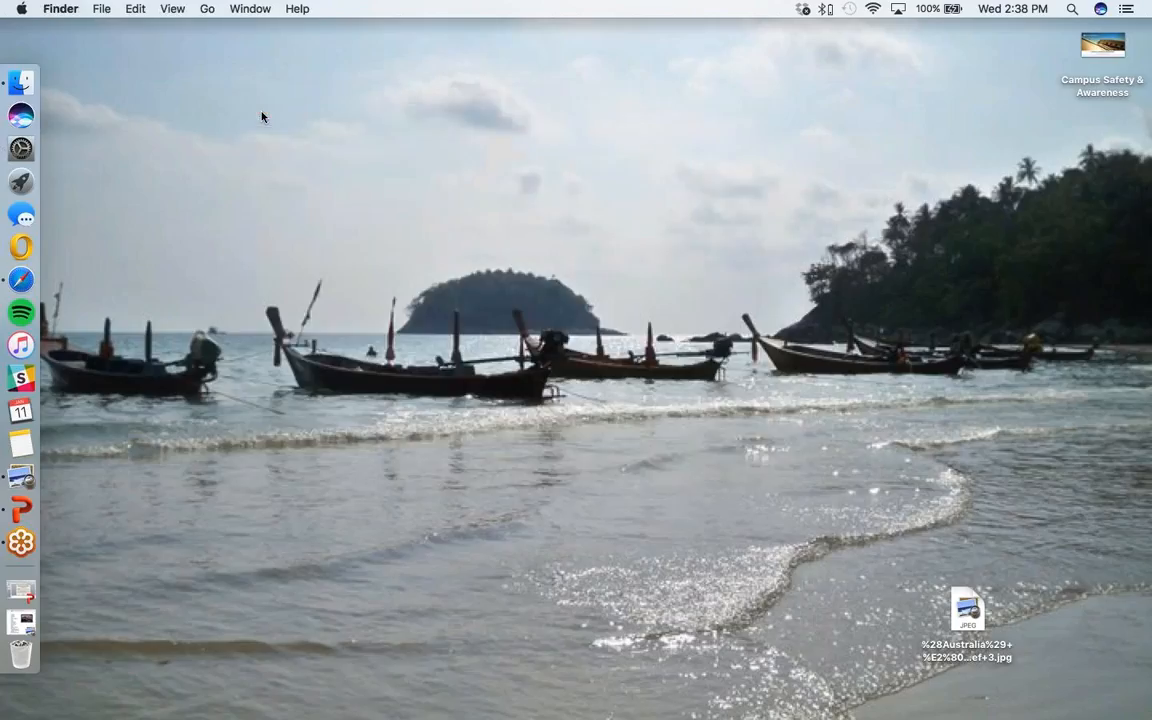
click(28, 623)
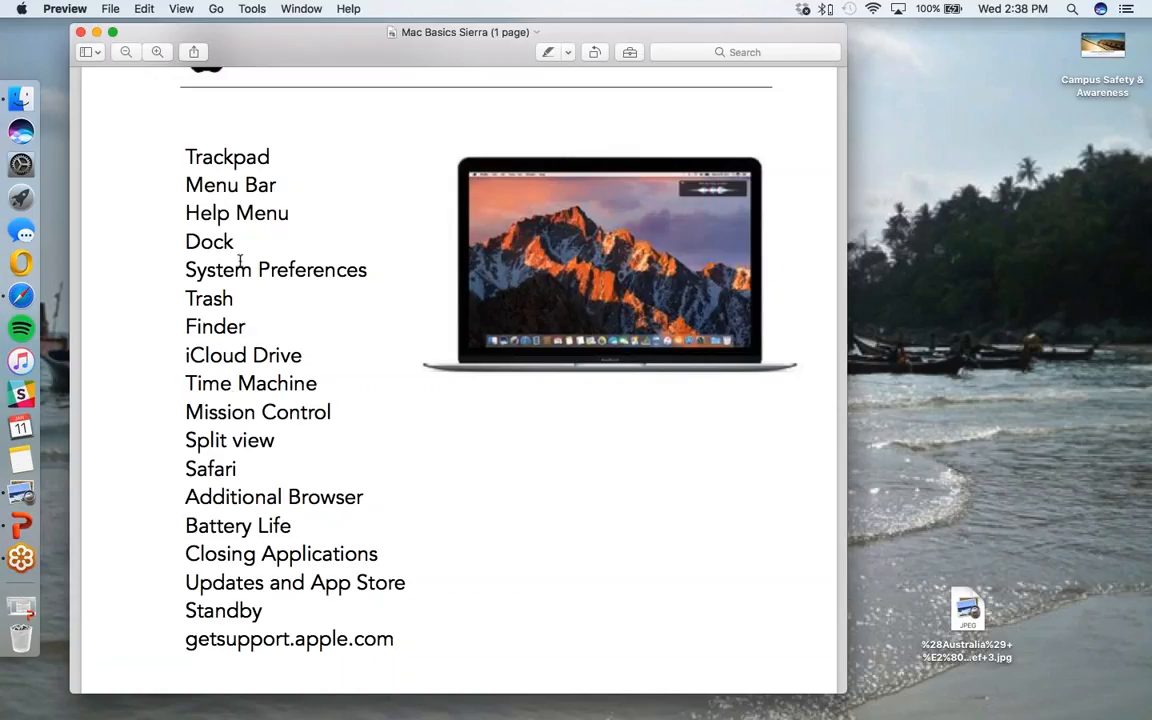
click(82, 32)
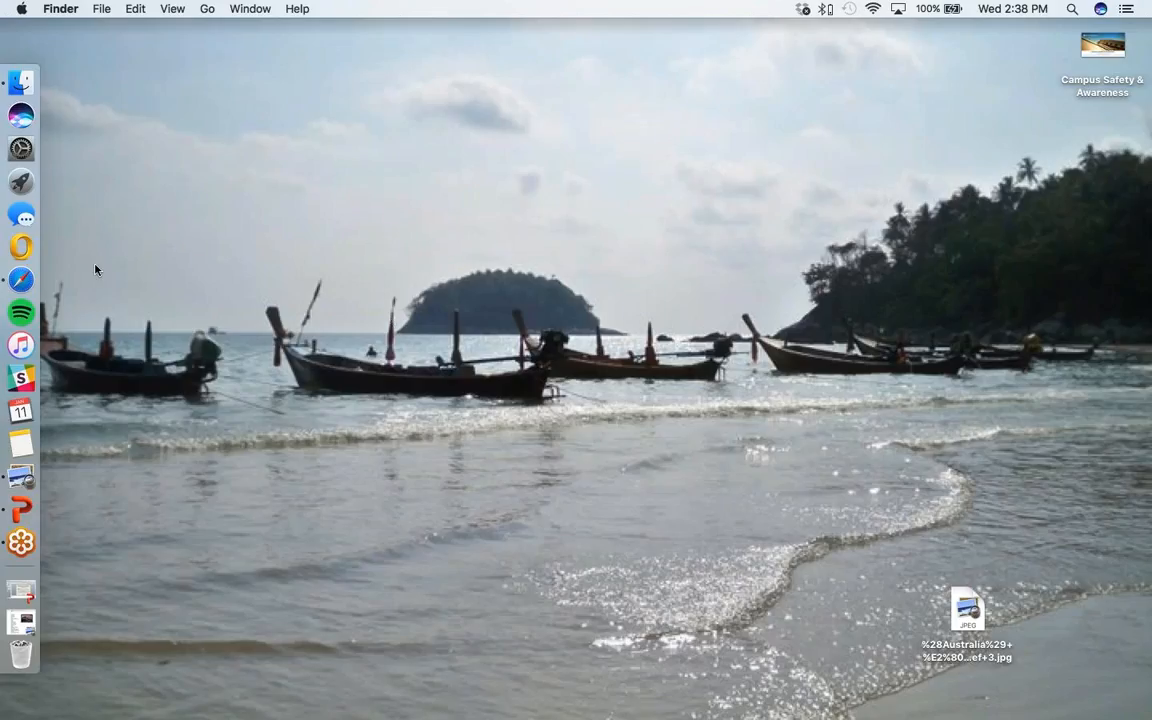
- Open Safari and Notes, select the Notes folder, and move the Notes window so that both windows are visible
click(21, 280)
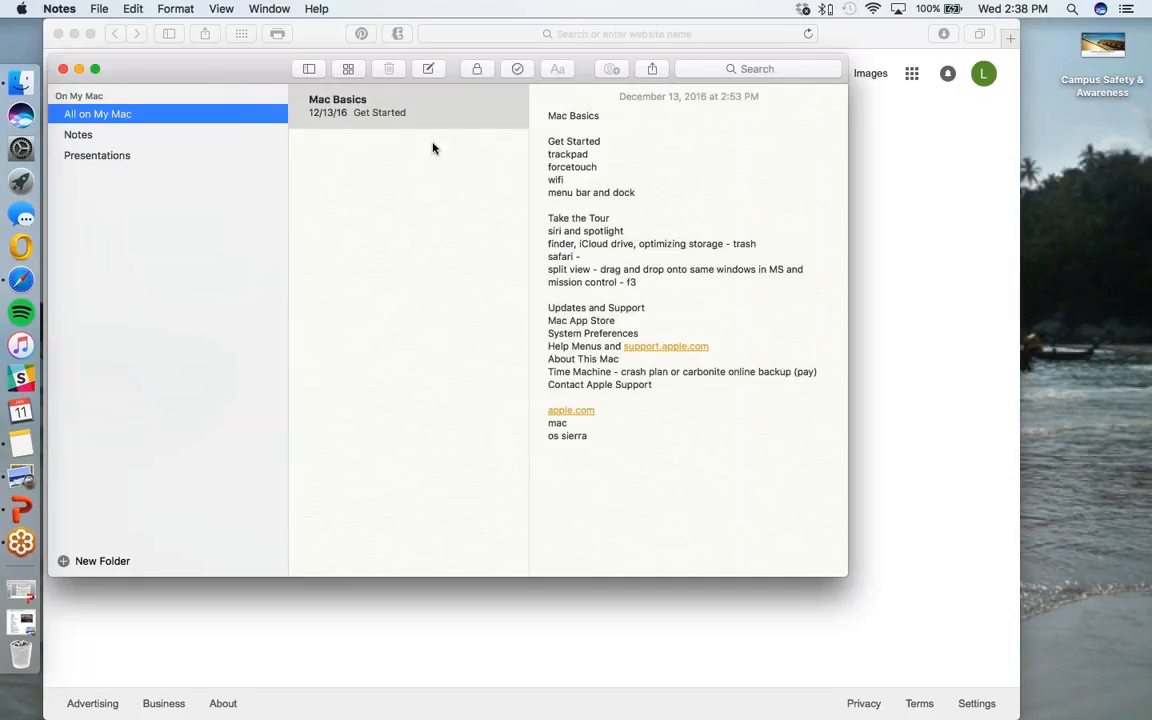
click(97, 155)
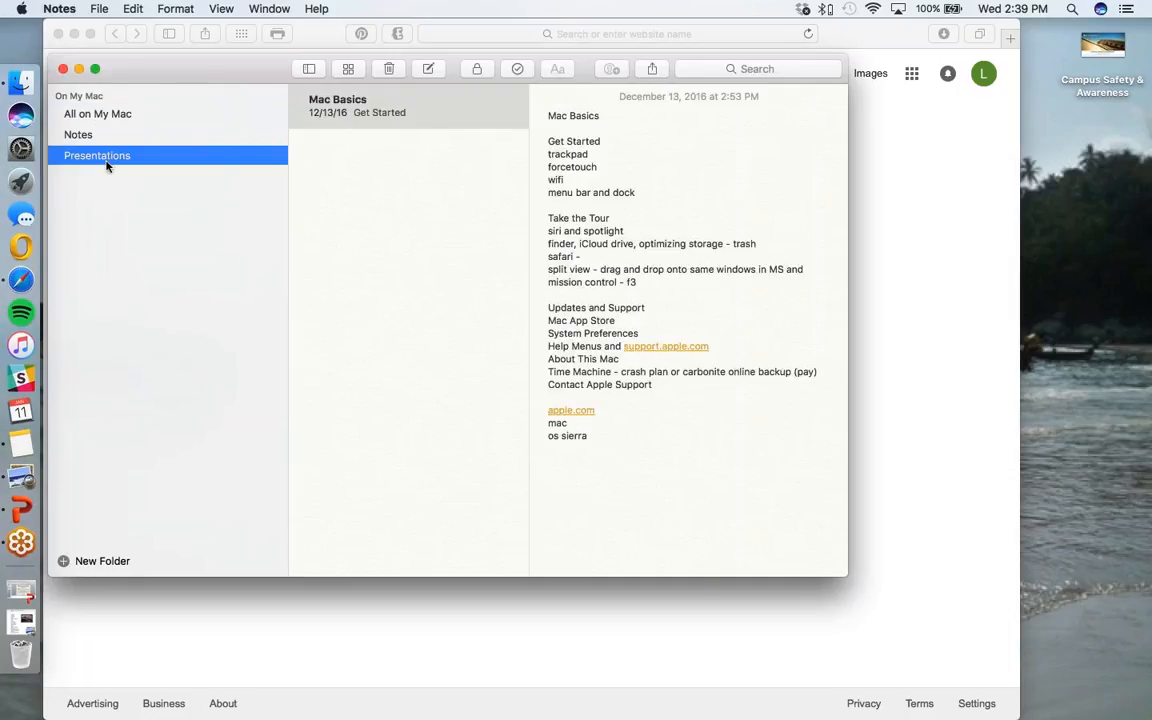
click(109, 139)
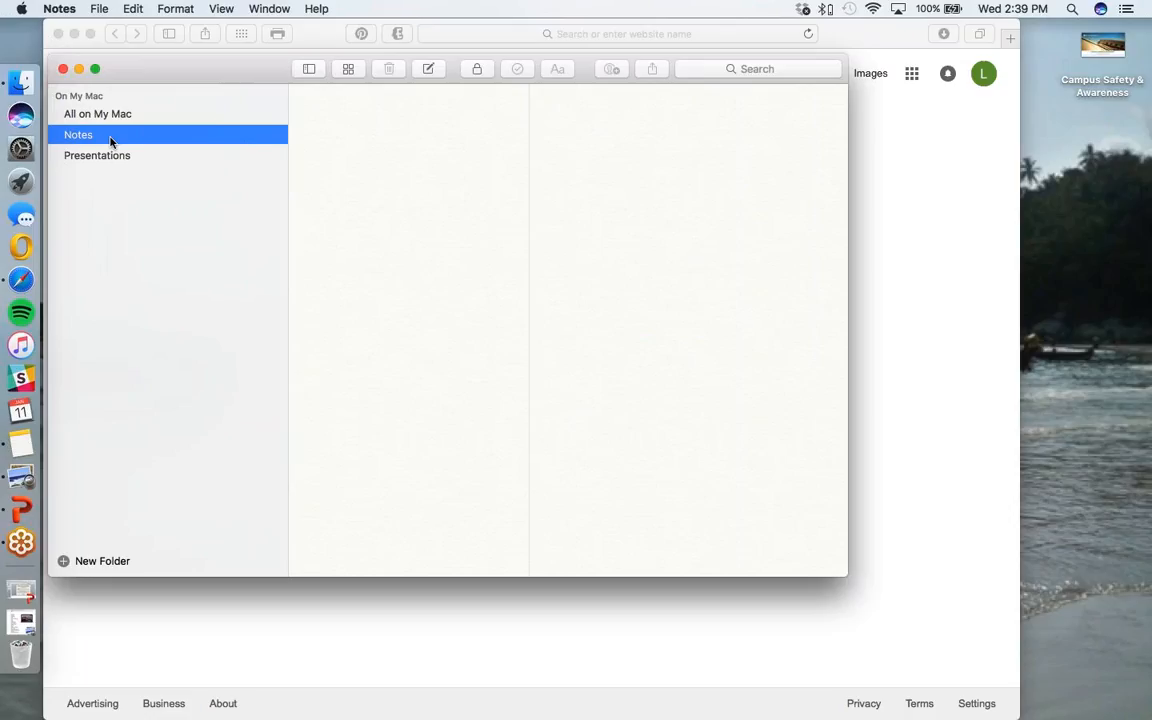
drag(165, 72, 362, 101)
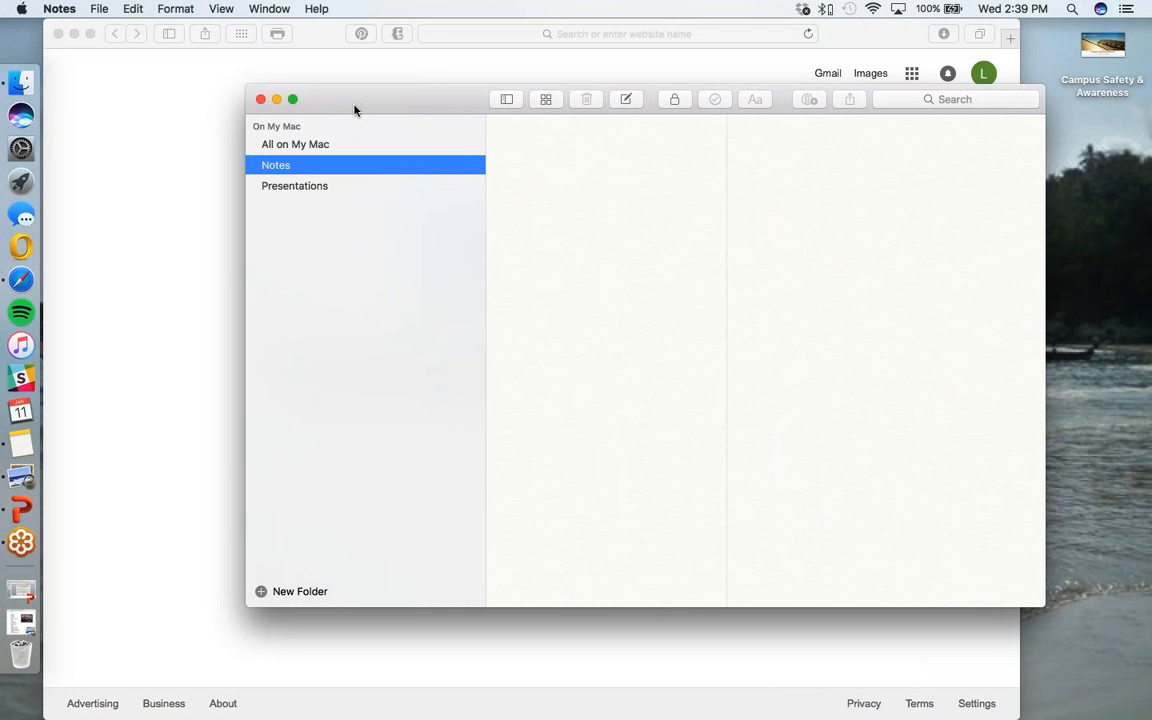
- Show all open windows in Mission Control and move the Safari window into its own full-screen space
key(ctrl+Up)
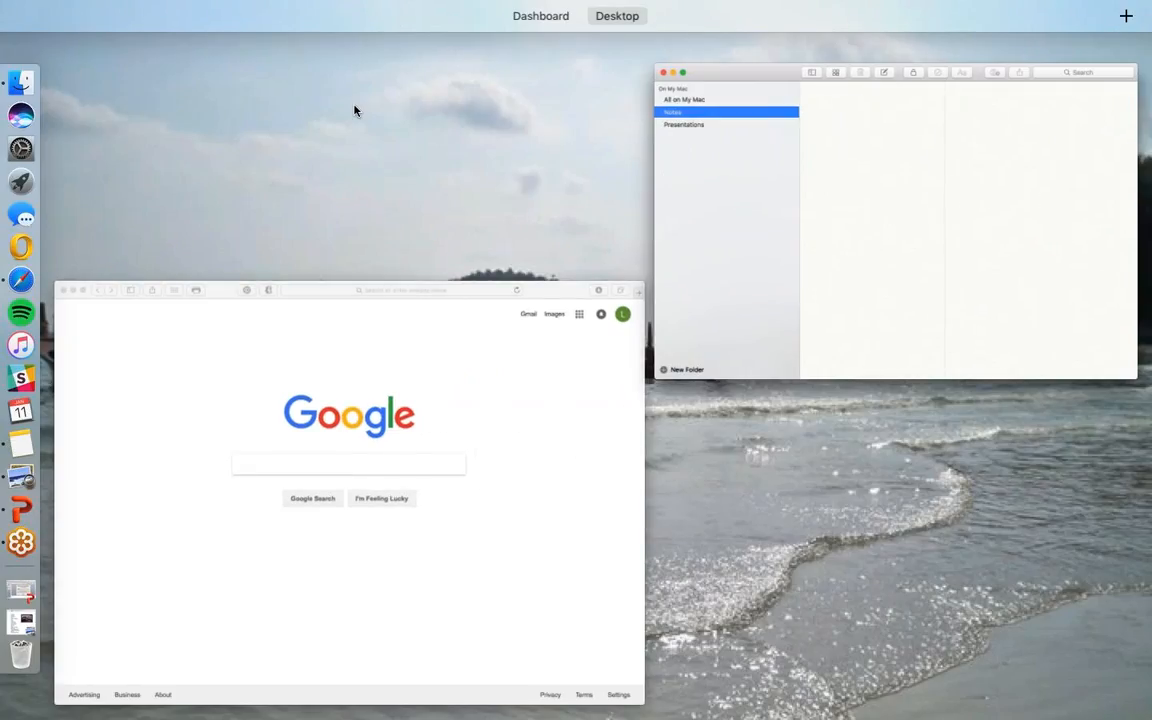
mouse_move(663, 6)
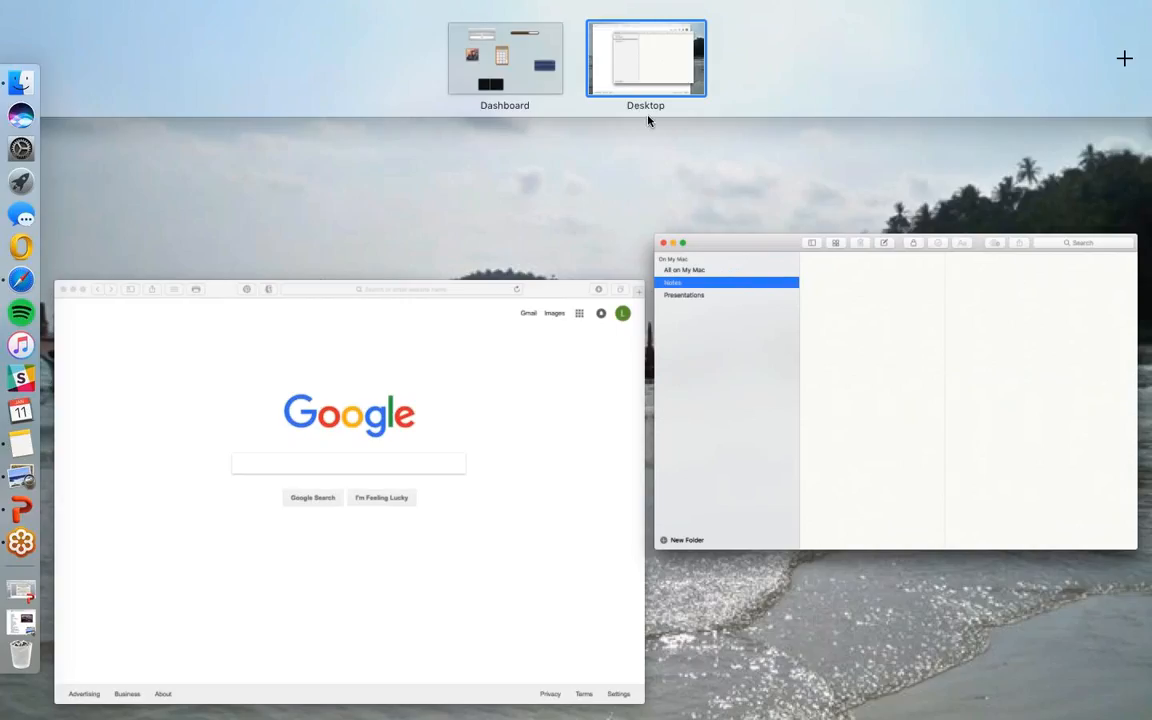
drag(442, 370, 761, 44)
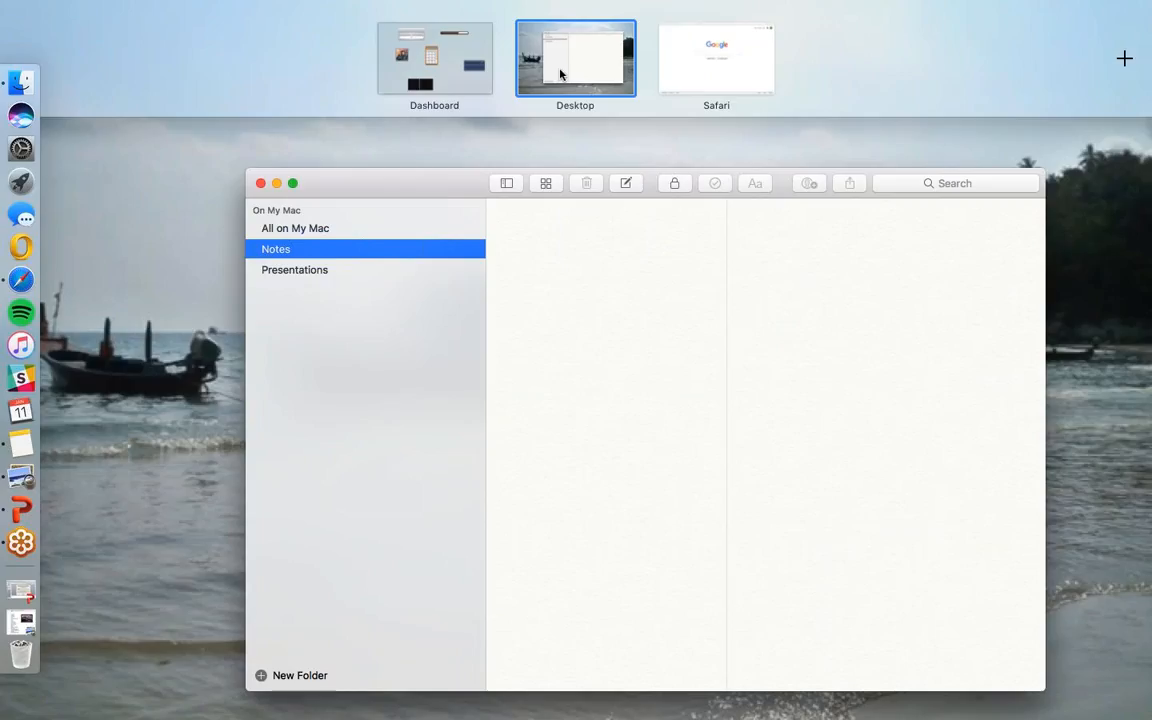
- Add two new desktops in Mission Control
mouse_move(689, 64)
mouse_move(1086, 74)
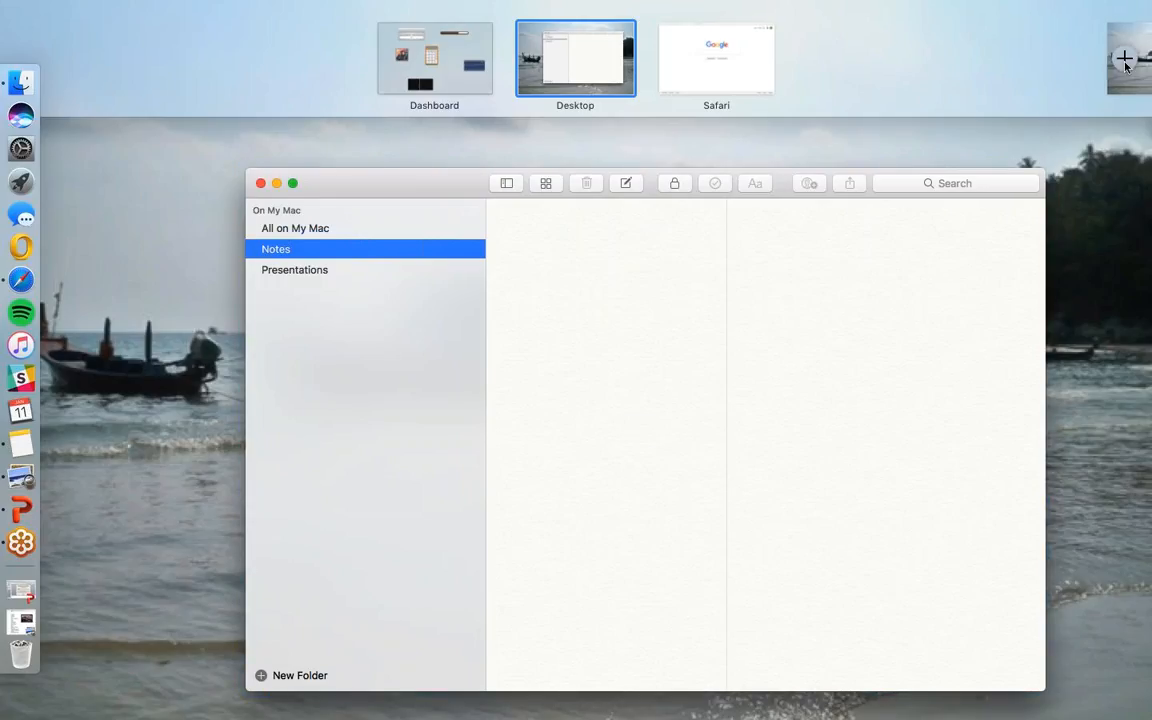
click(1125, 65)
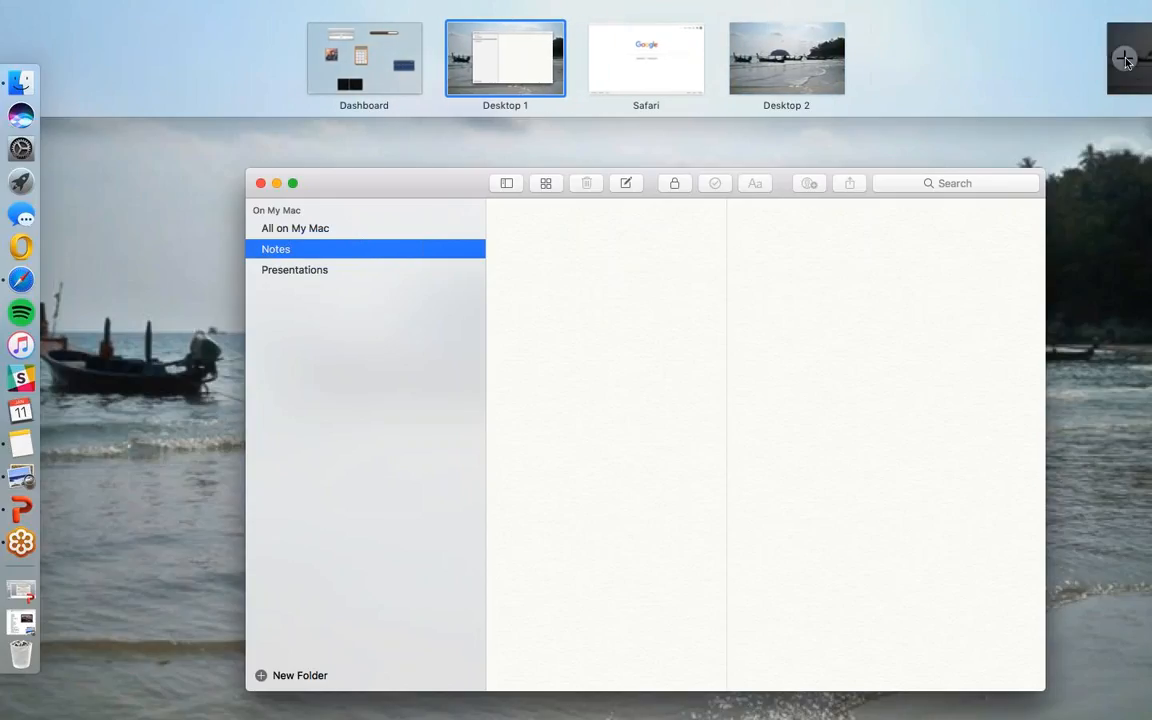
click(1125, 62)
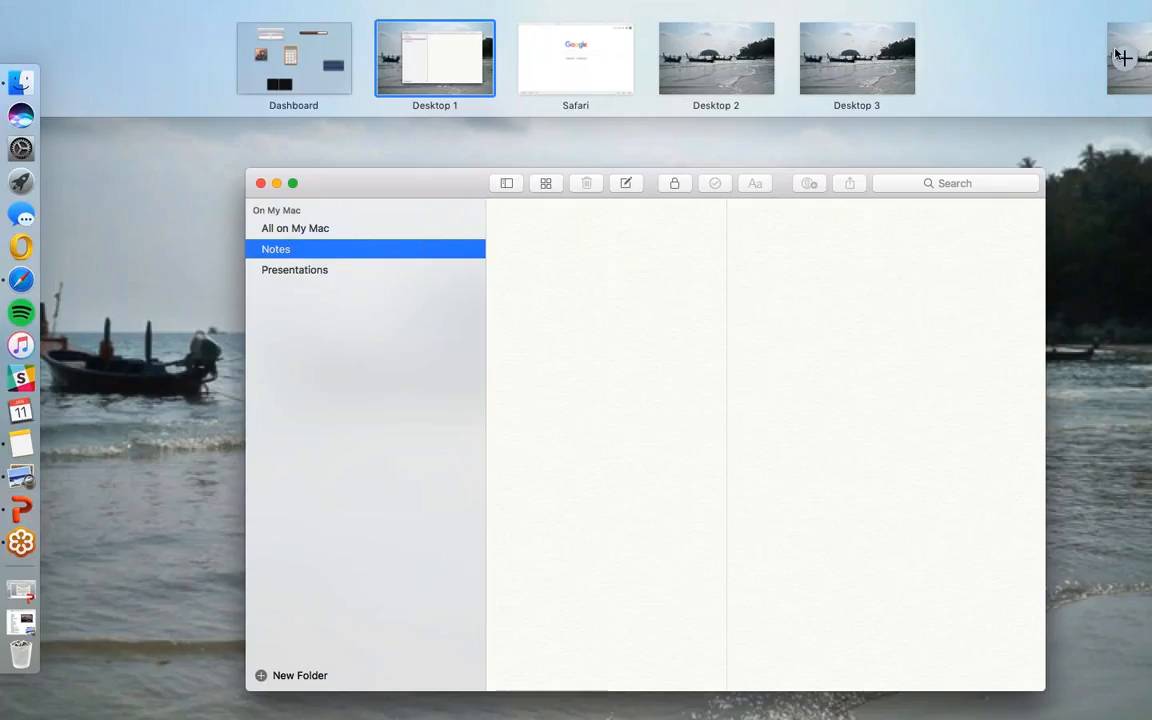
- Take Safari out of its full-screen space, move its window to Desktop 2, and return to Desktop 1
mouse_move(599, 8)
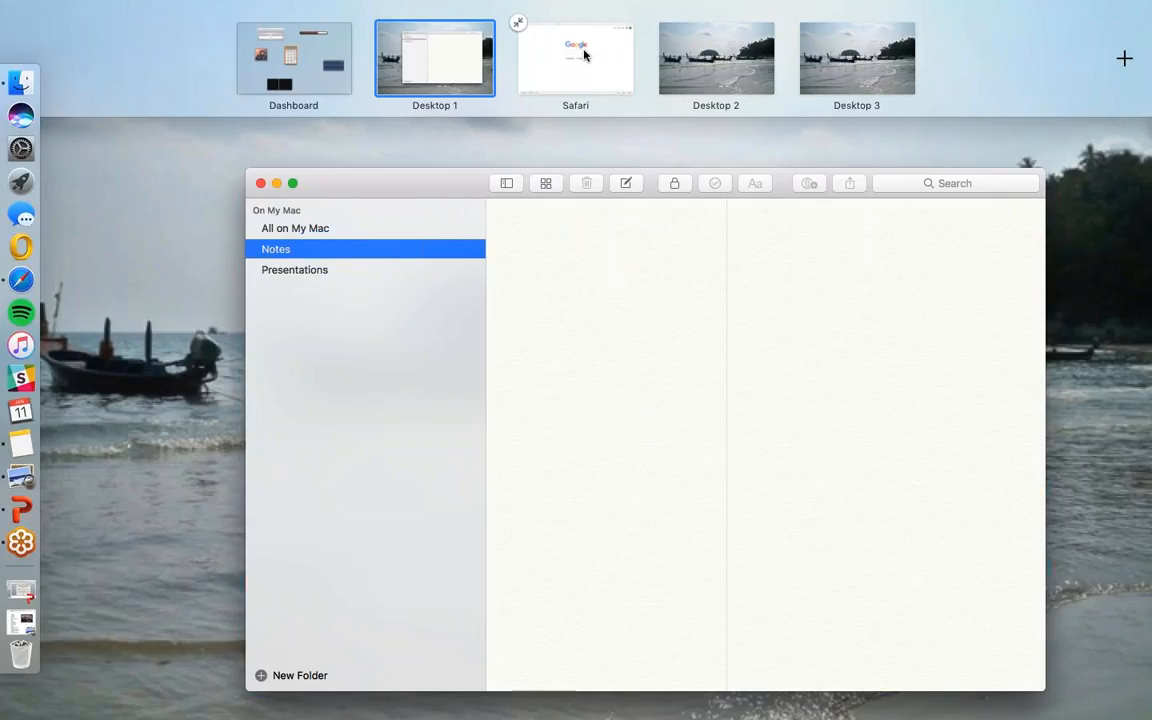
click(517, 24)
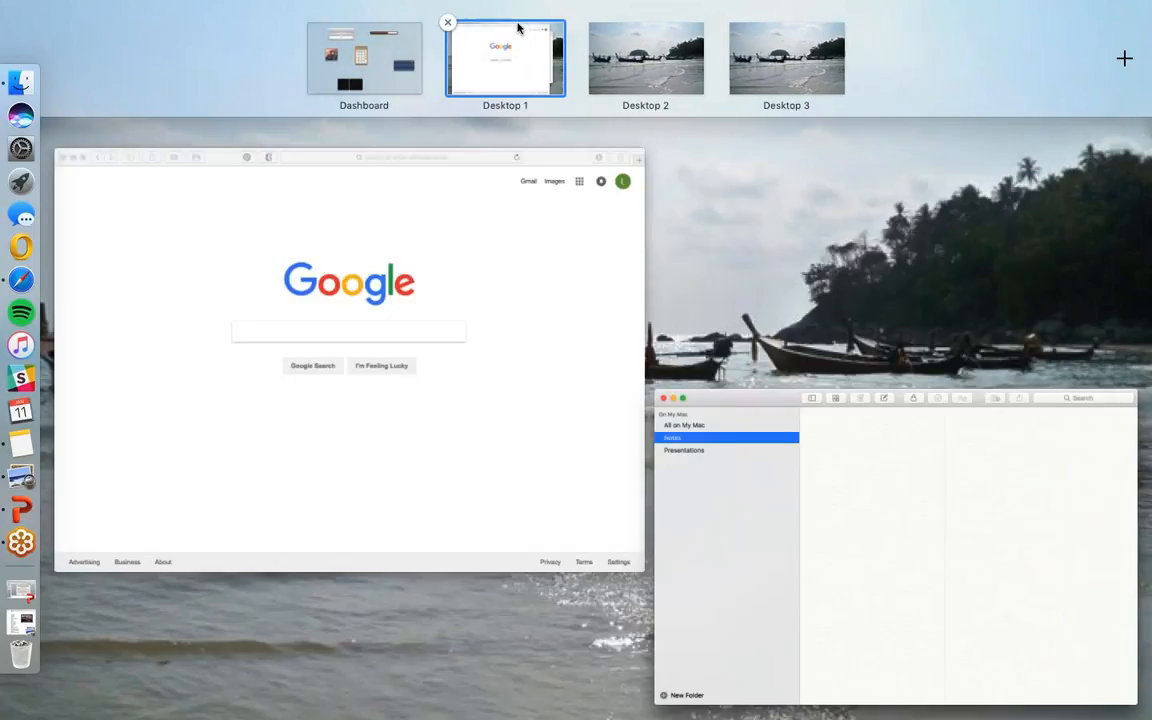
drag(471, 298, 640, 51)
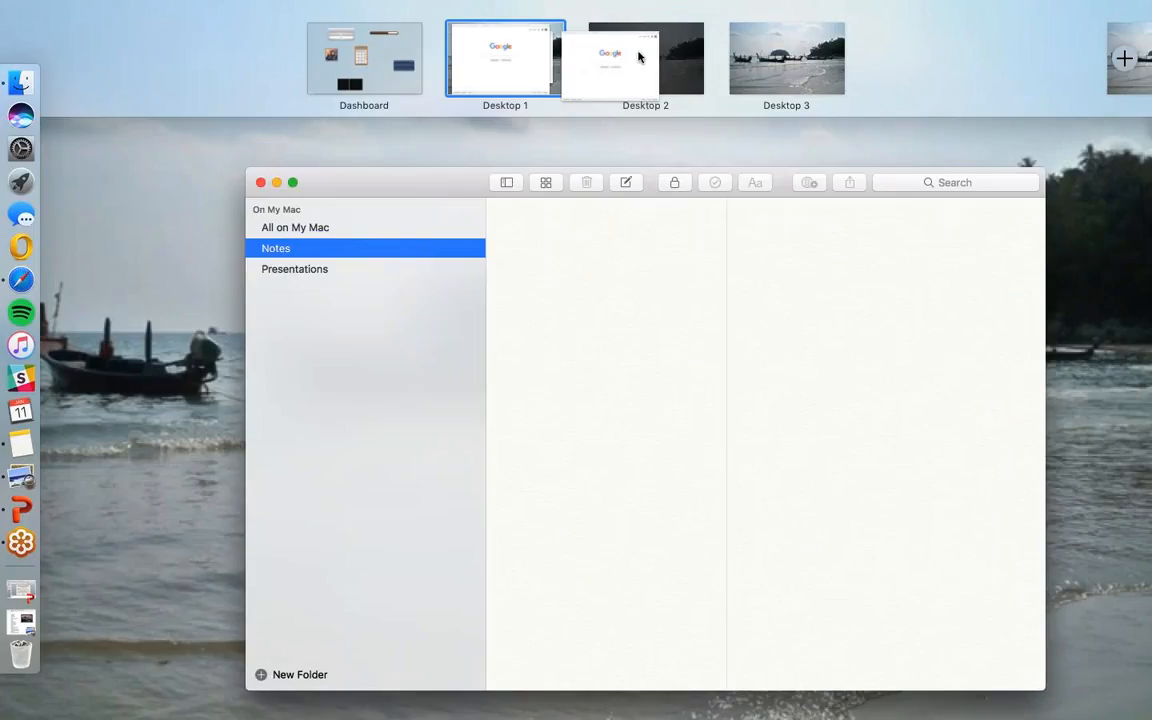
click(660, 137)
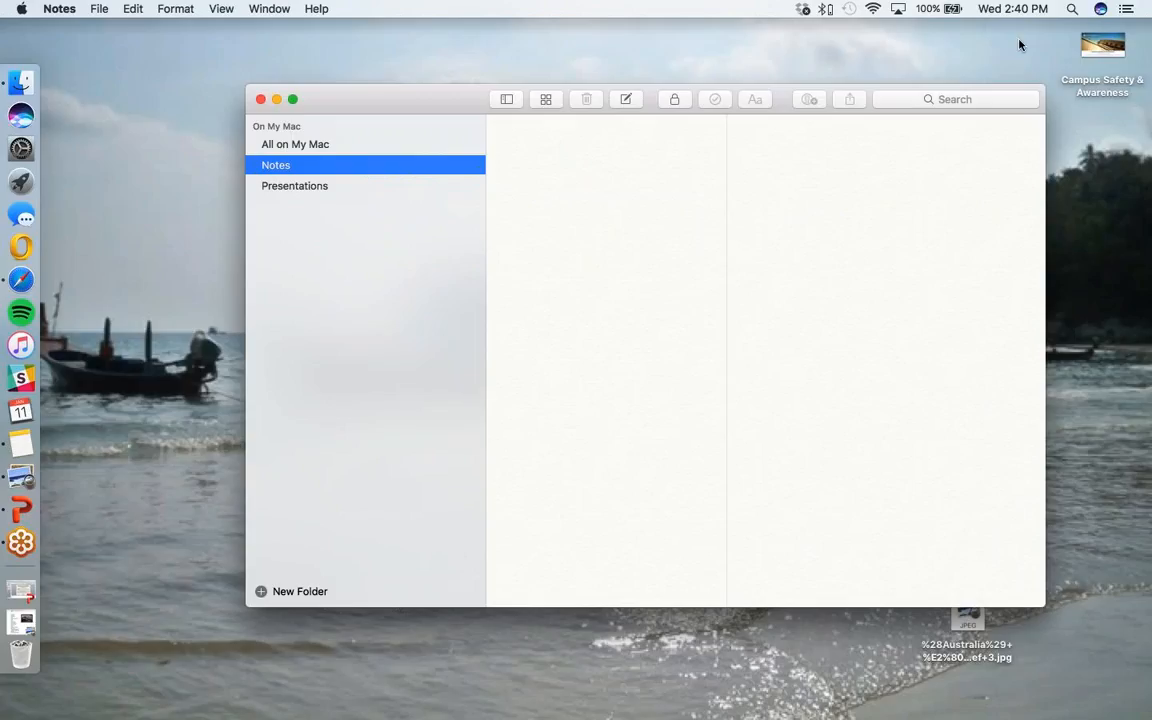
click(682, 60)
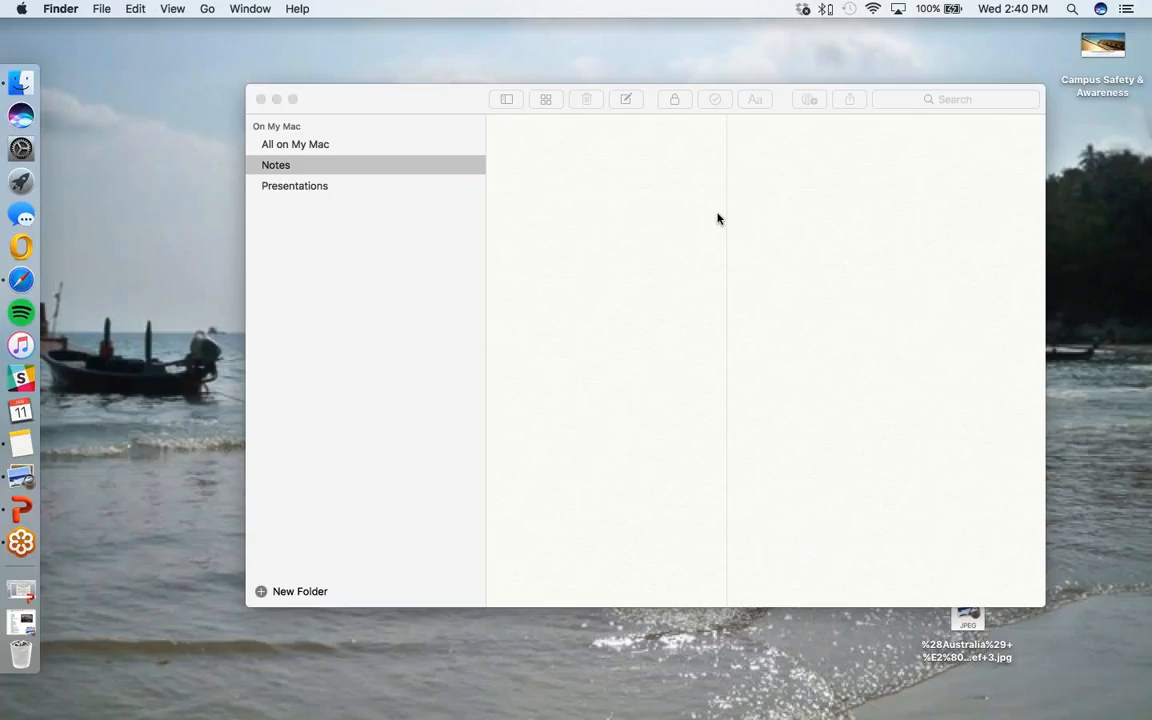
- Switch through the desktops from Desktop 1 to Desktop 3 and back to Desktop 1
key(ctrl+Right)
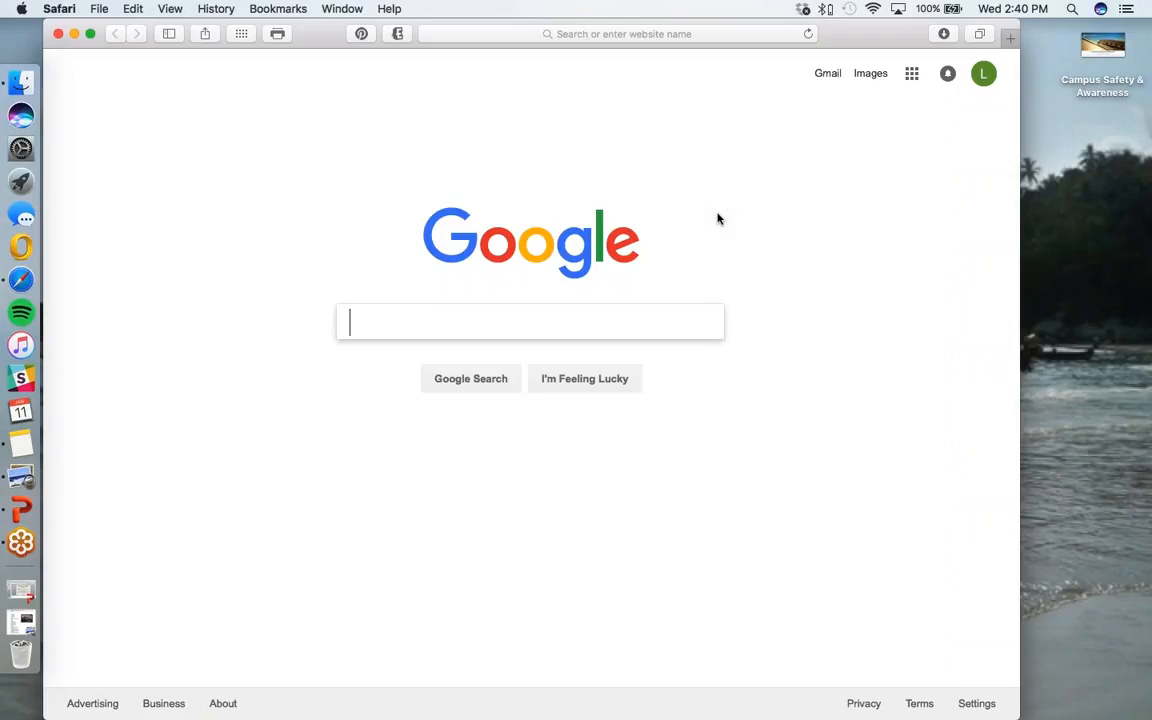
key(ctrl+Right)
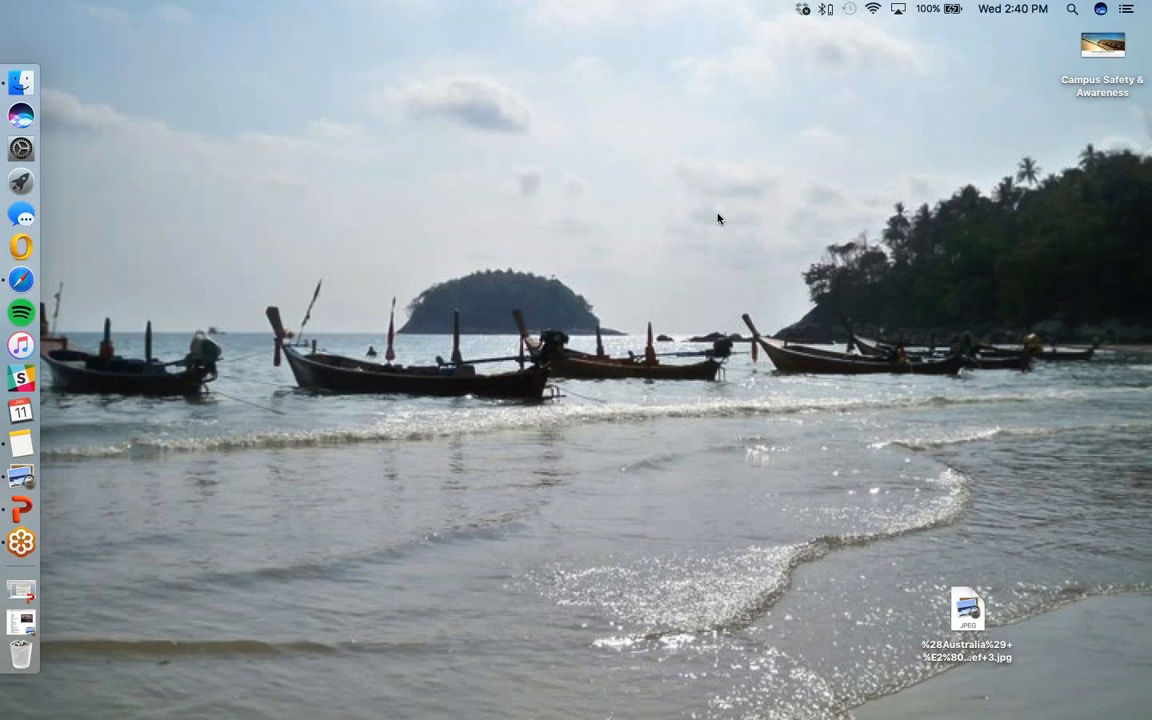
key(ctrl+Left)
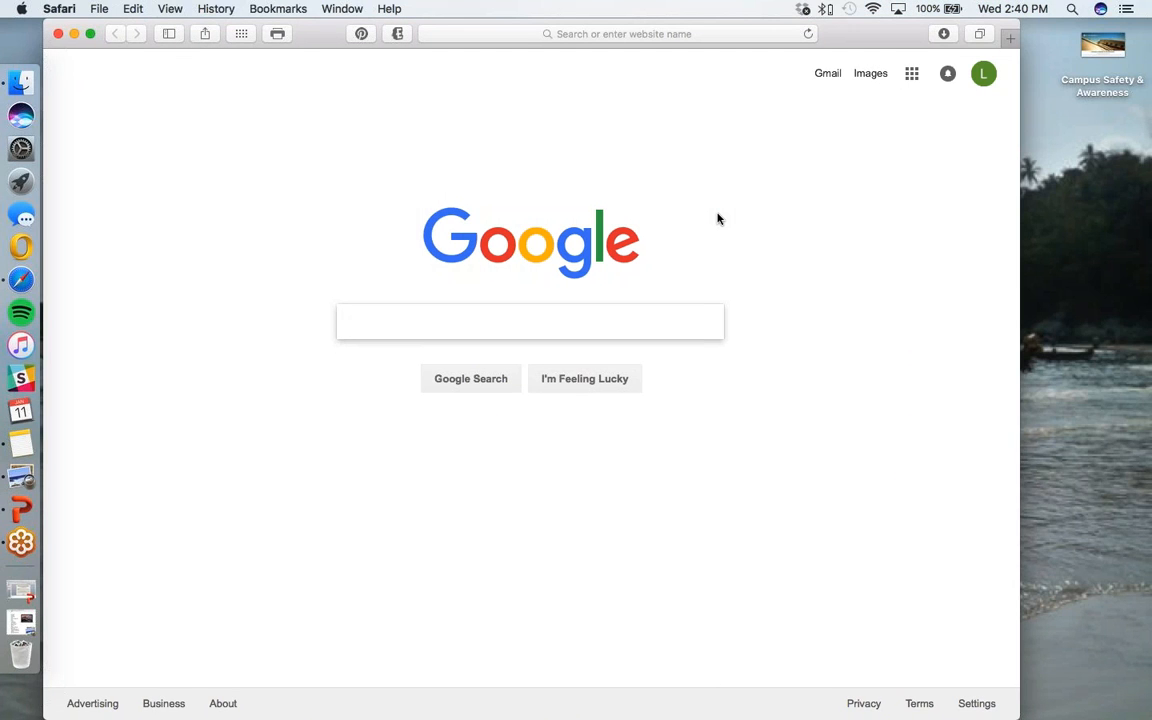
key(ctrl+Left)
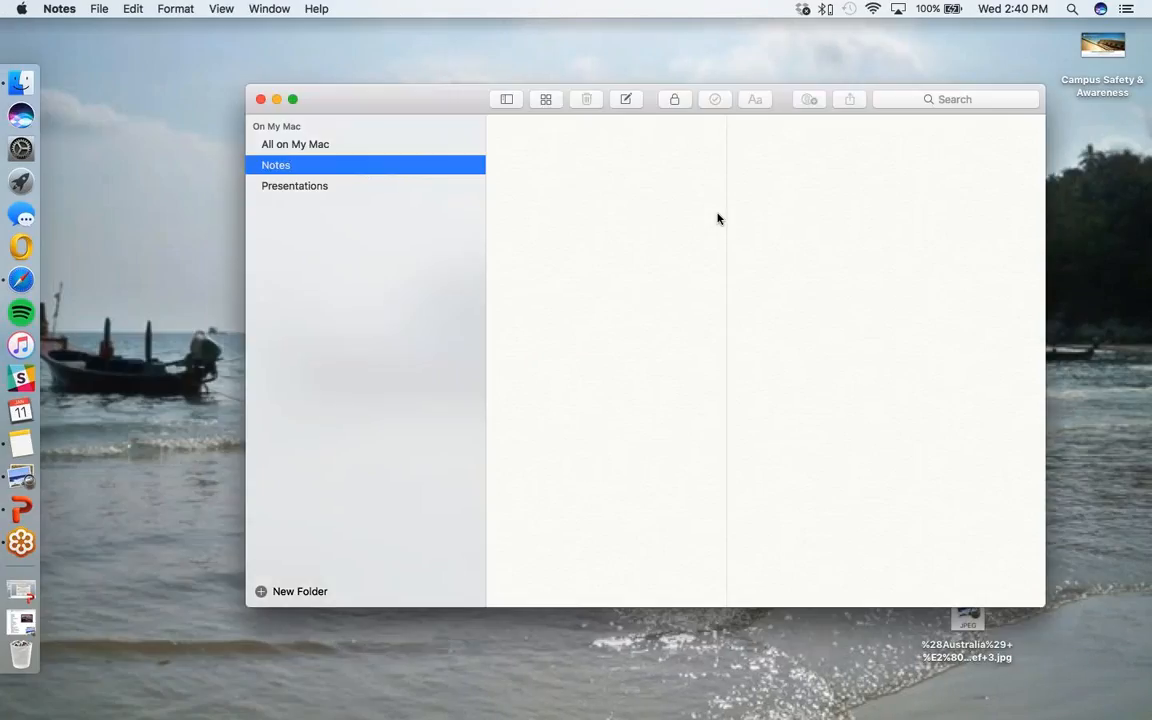
- Move the Notes window closer to the Dock and create a new blank note in the Notes folder
drag(460, 102, 311, 105)
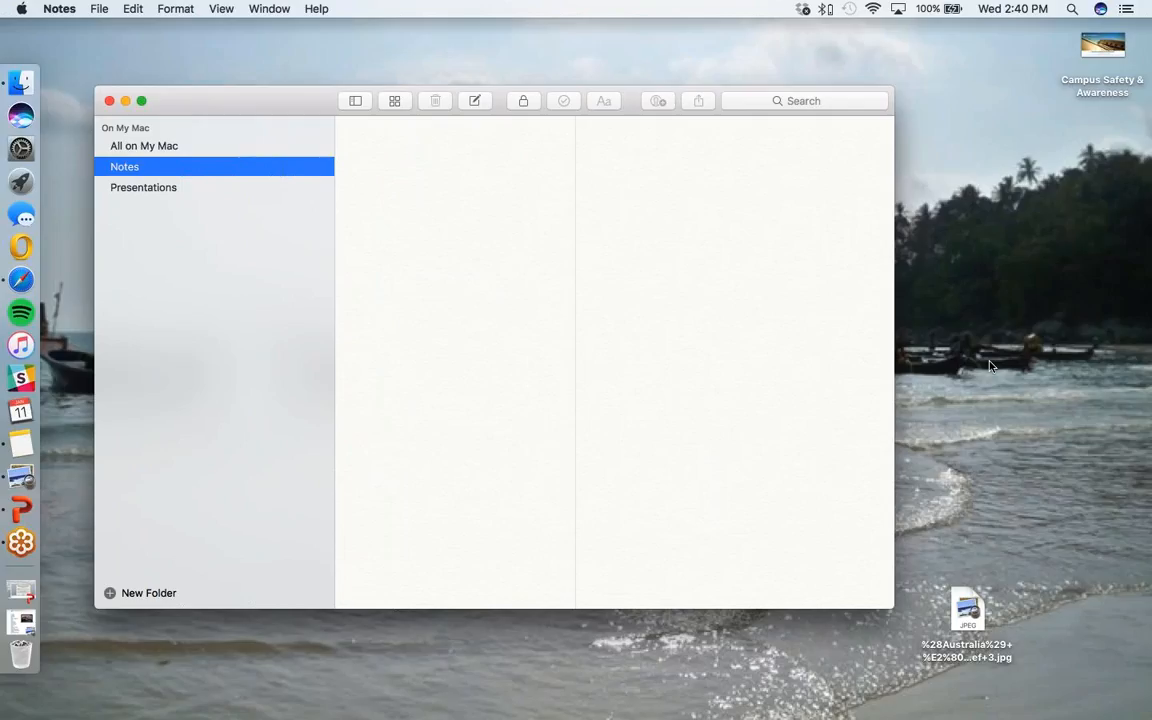
key(super+n)
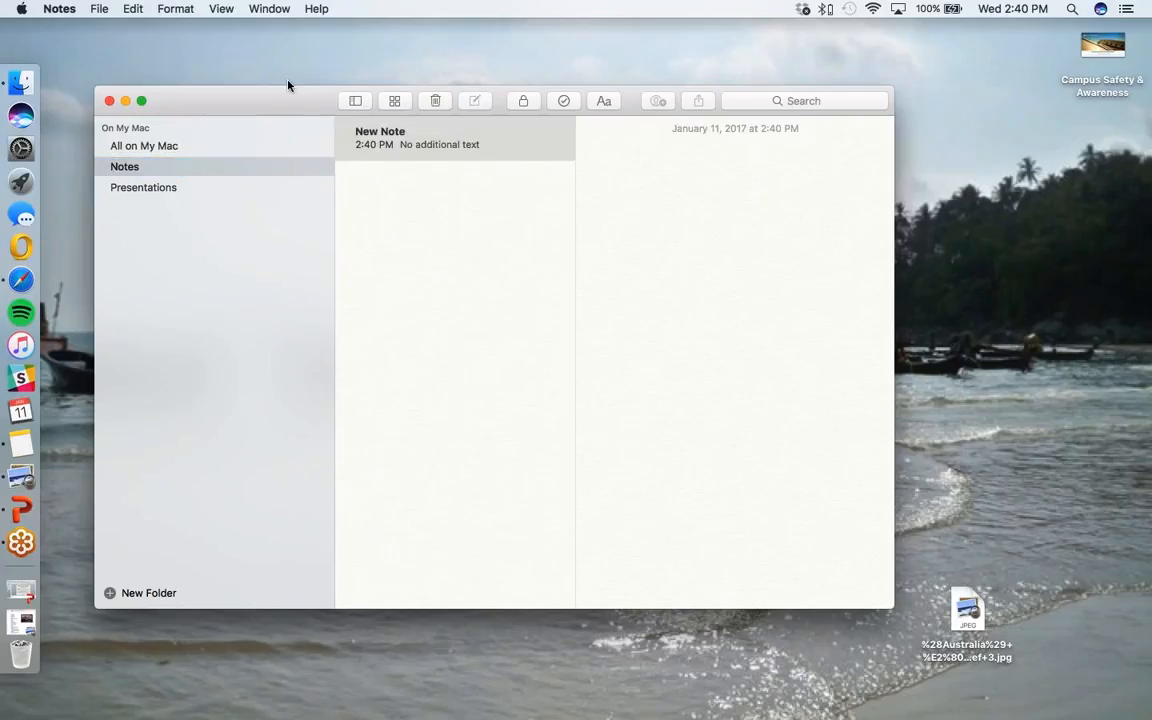
drag(287, 96, 271, 94)
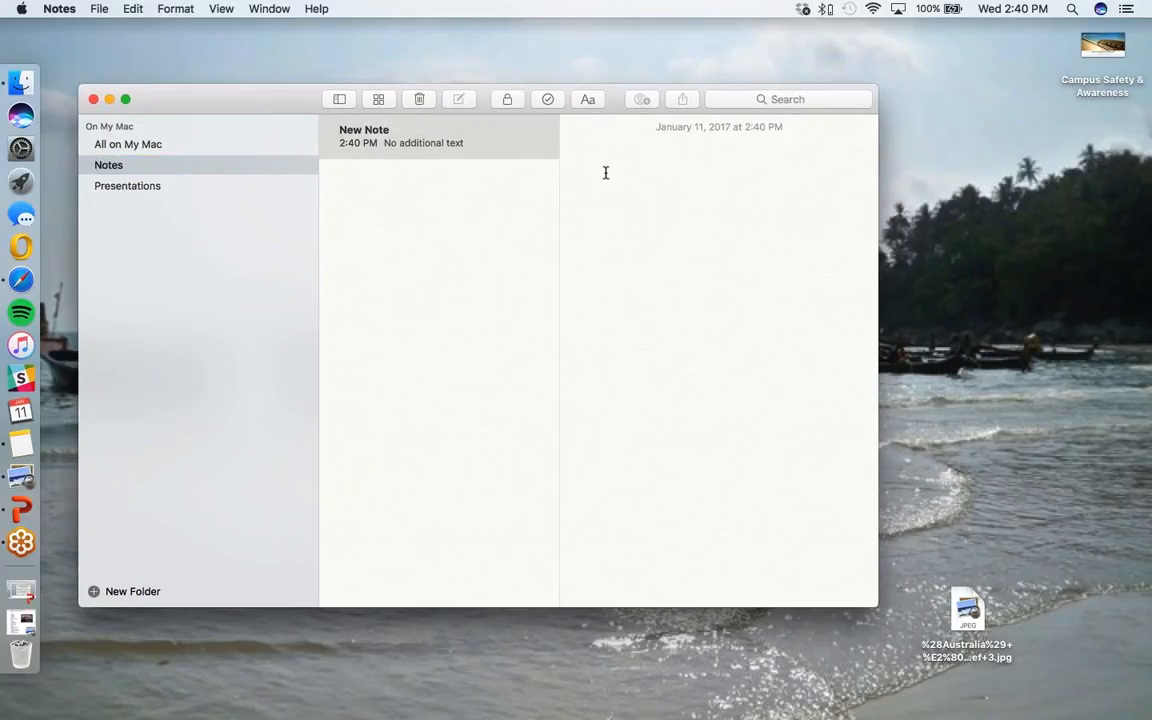
- Remove the two extra desktops in Mission Control and bring the Notes window to the front
key(ctrl+Up)
mouse_move(674, 5)
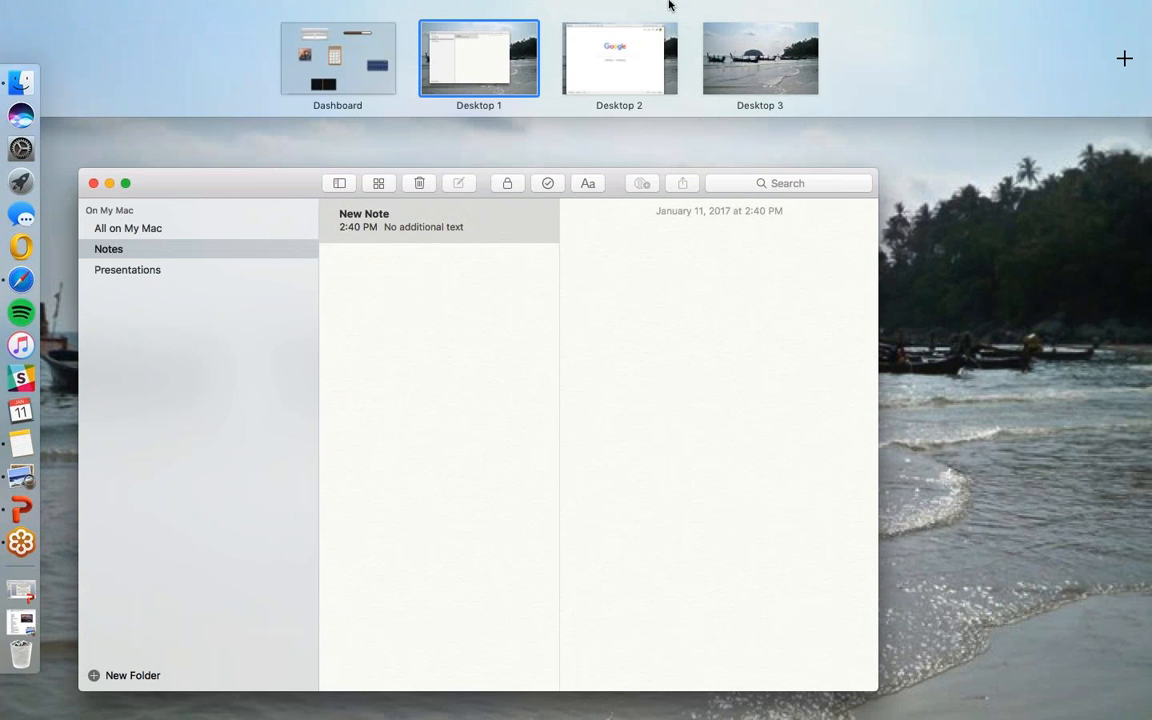
click(562, 22)
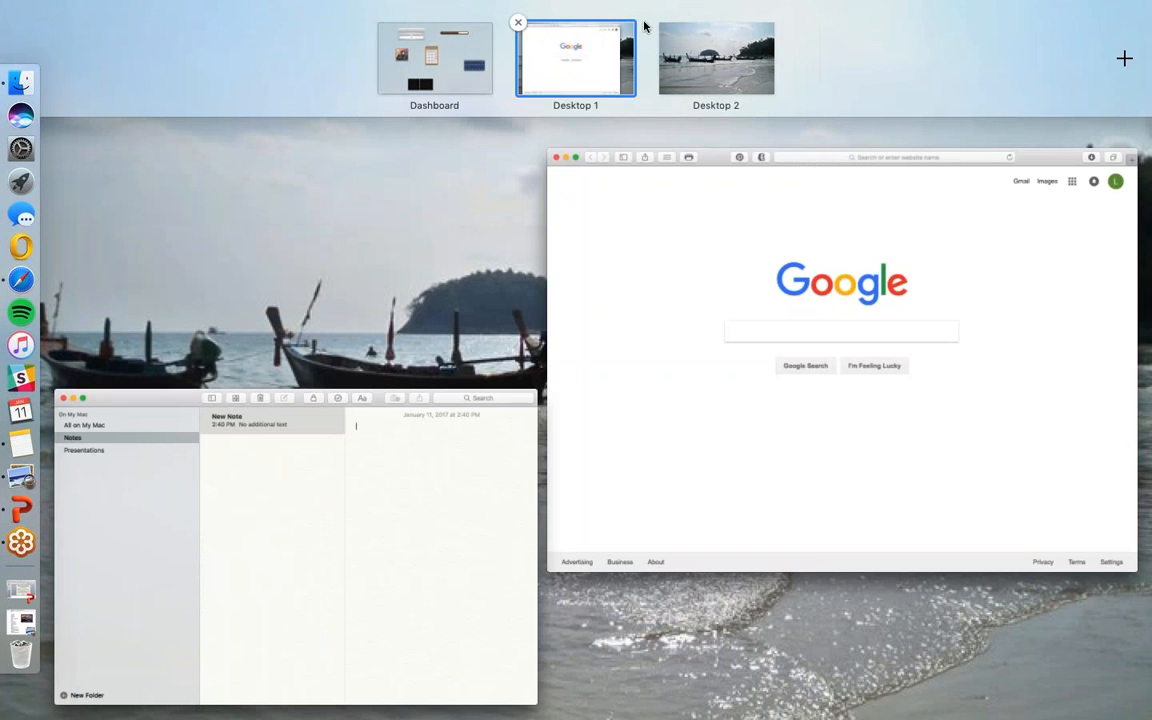
click(659, 23)
click(360, 231)
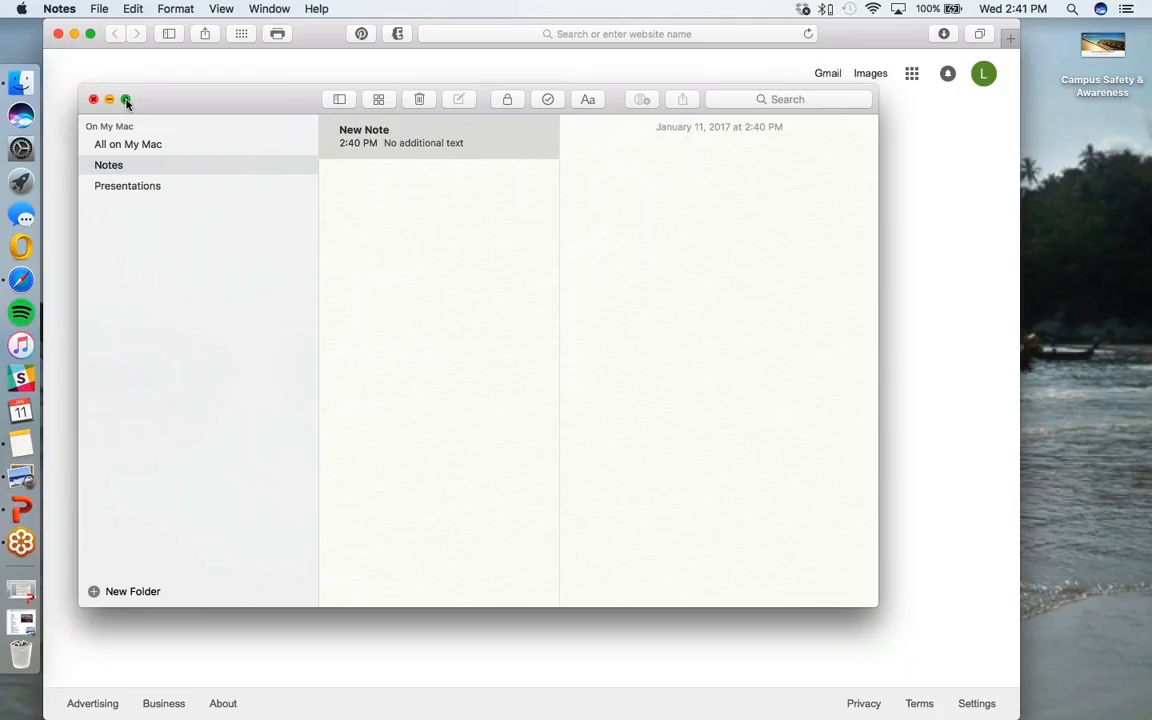
- Place Notes in the left half of a Split View and fill the other half with the Safari window
mouse_move(126, 101)
mouse_down()
mouse_move(113, 89)
mouse_move(126, 104)
mouse_up()
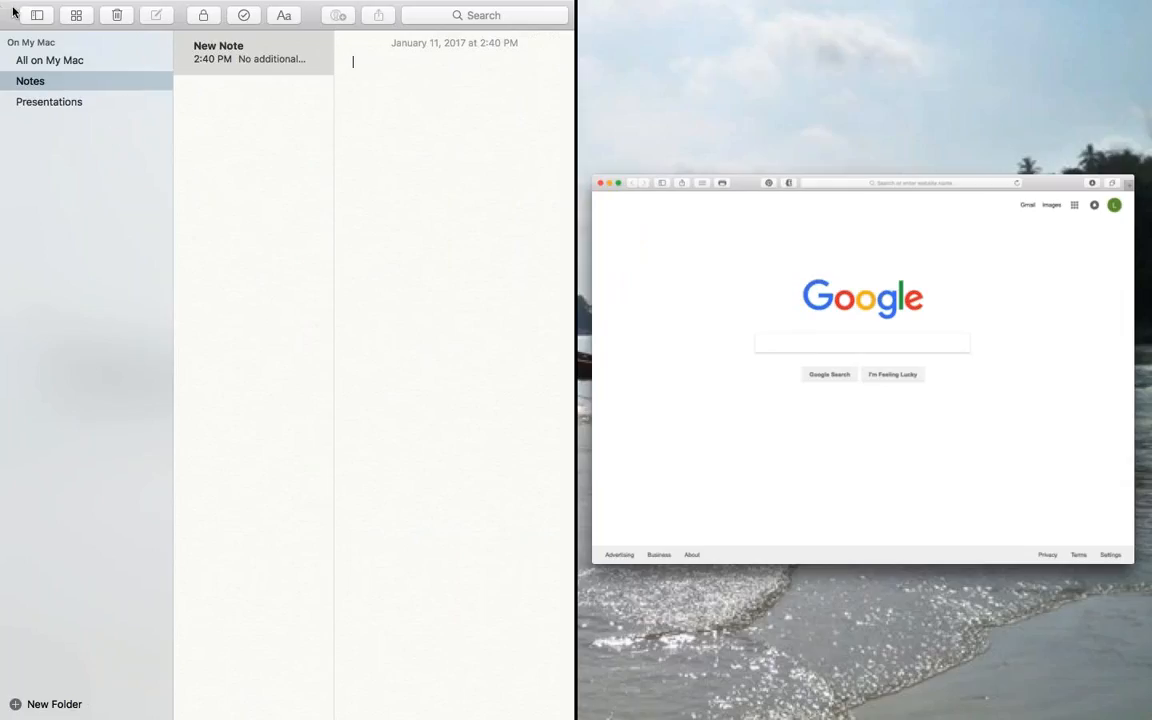
click(40, 8)
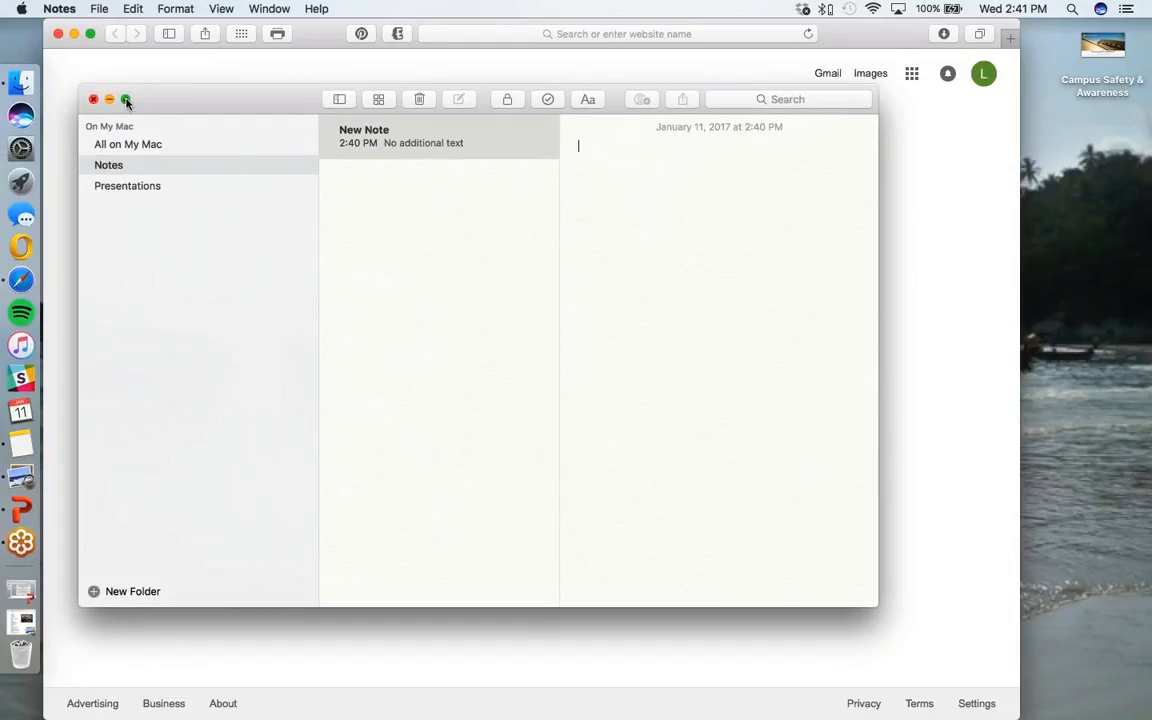
drag(127, 101, 72, 112)
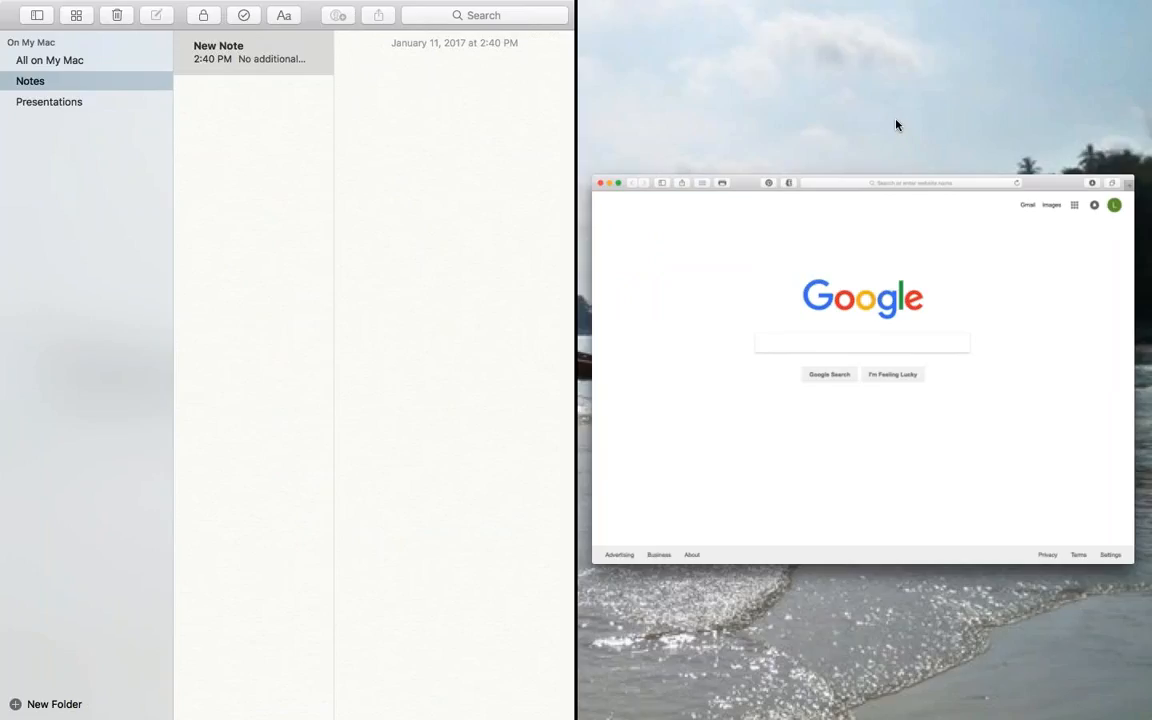
click(753, 304)
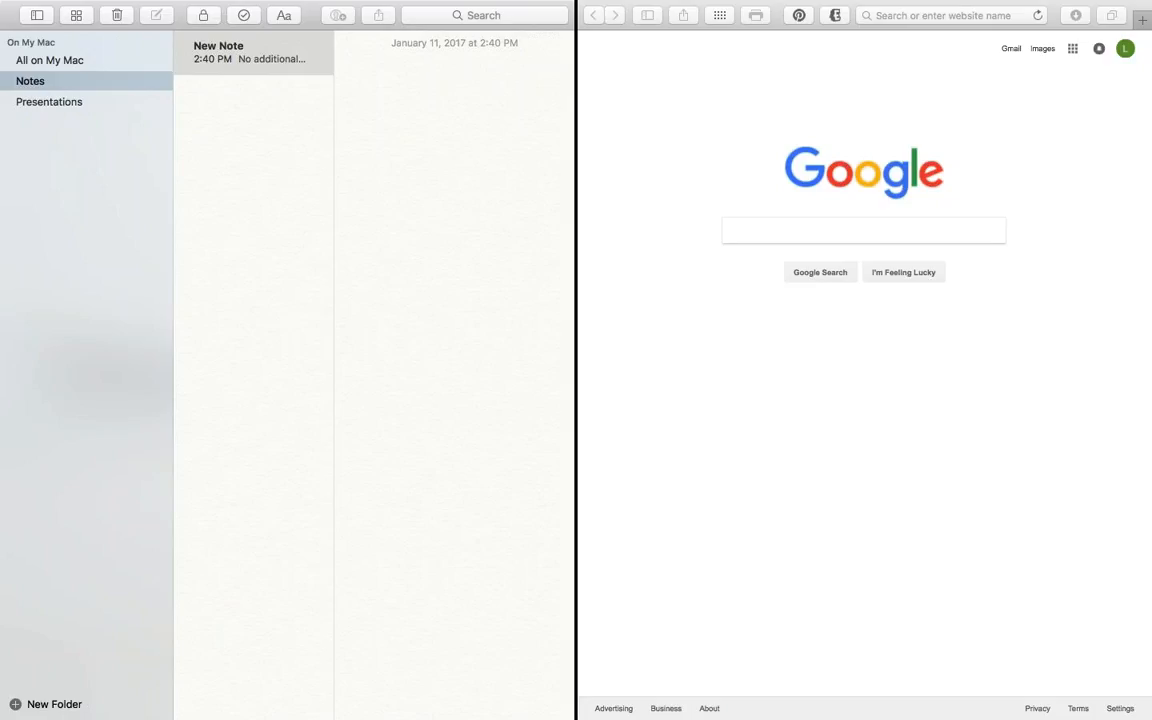
- Narrow the Notes side of the Split View and take Safari out of it, back to the desktop
drag(576, 43, 548, 45)
mouse_move(600, 5)
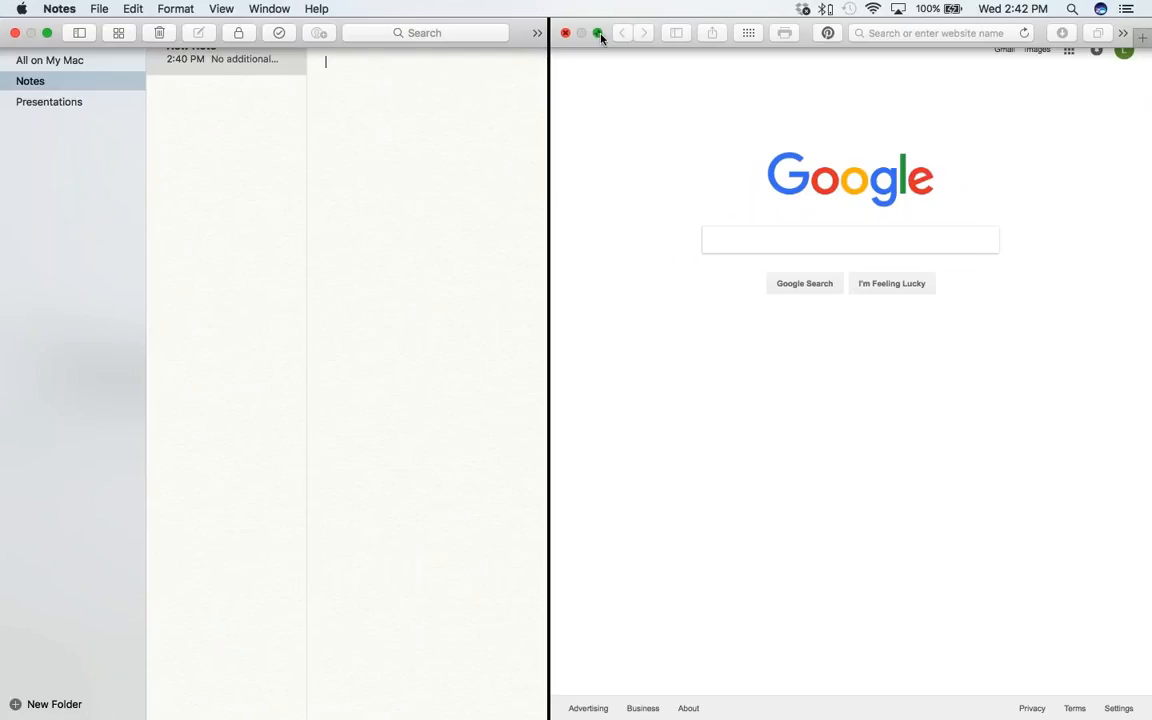
click(598, 34)
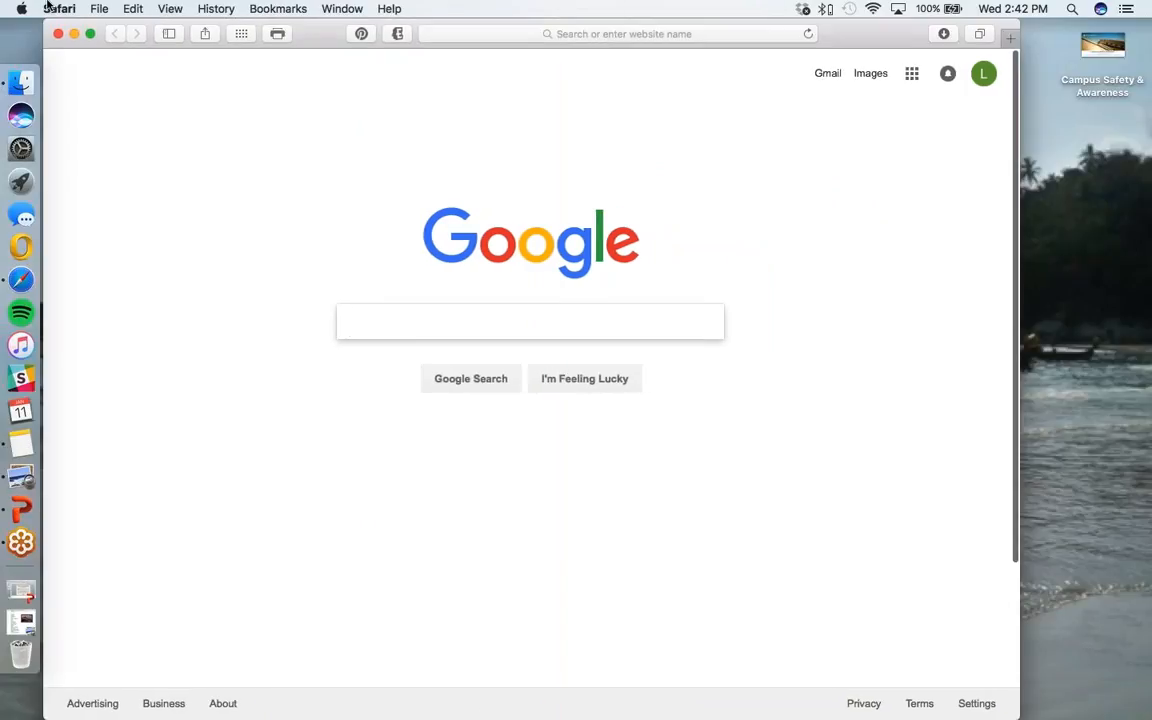
- Take Notes out of full screen, shift the Safari window away from the Dock, and bring Notes in front of it
key(super+Tab)
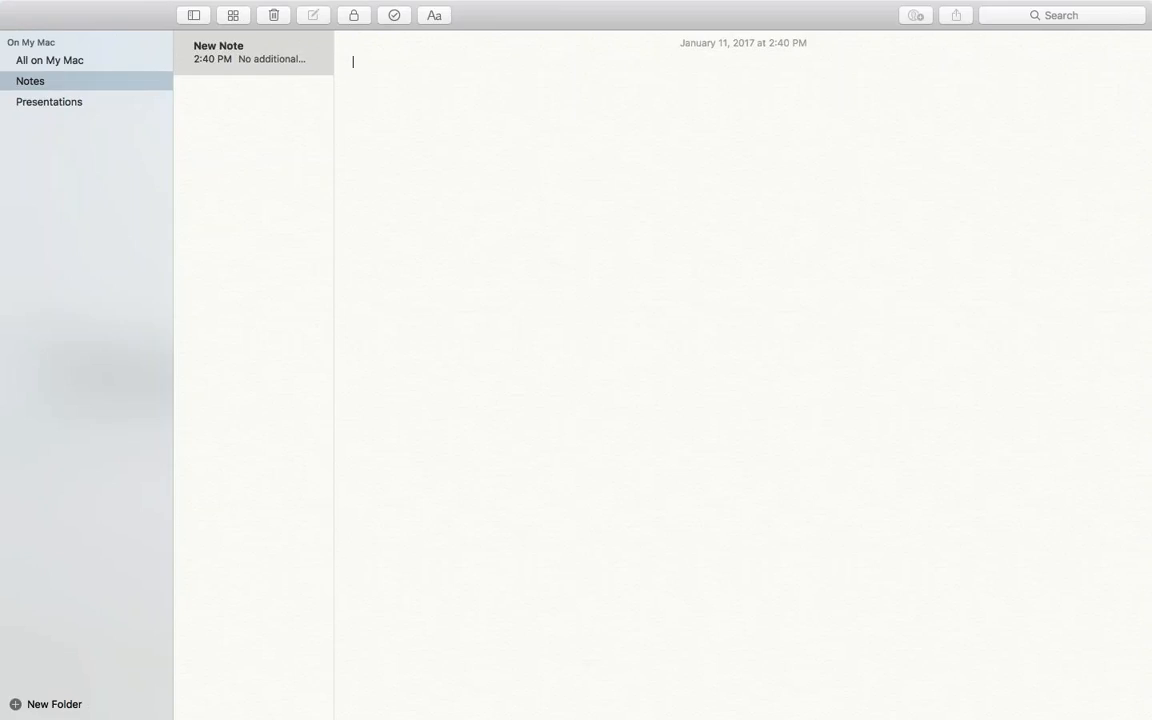
mouse_move(85, 5)
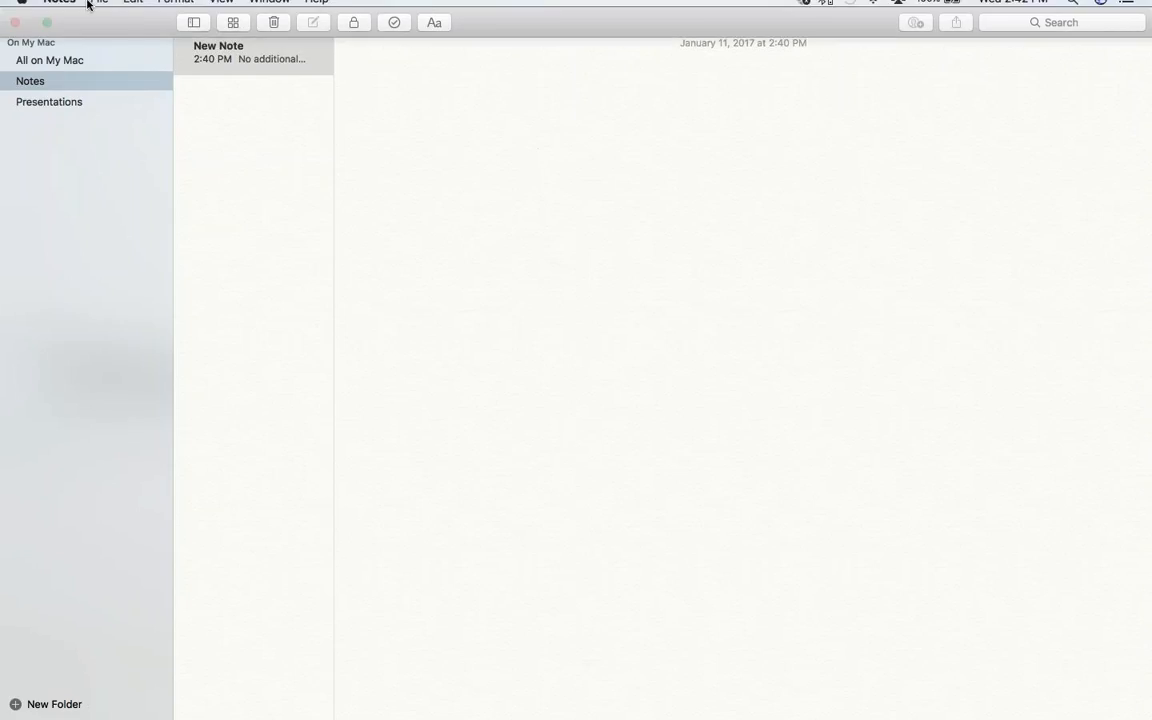
click(47, 33)
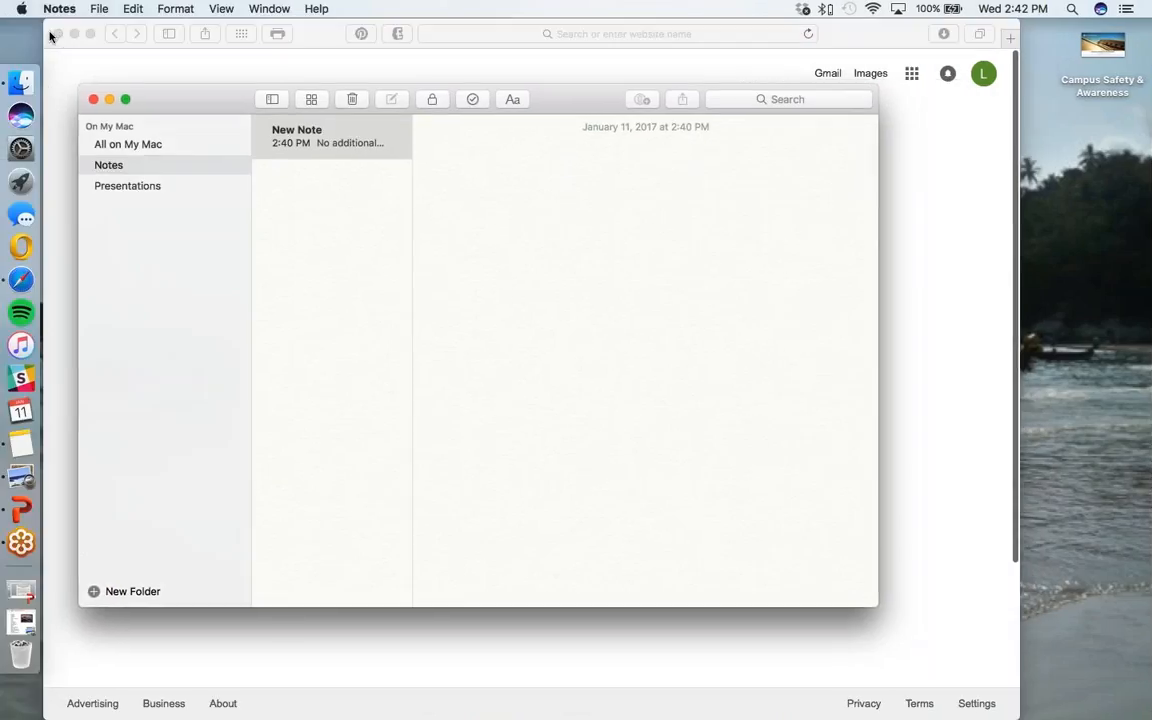
click(321, 36)
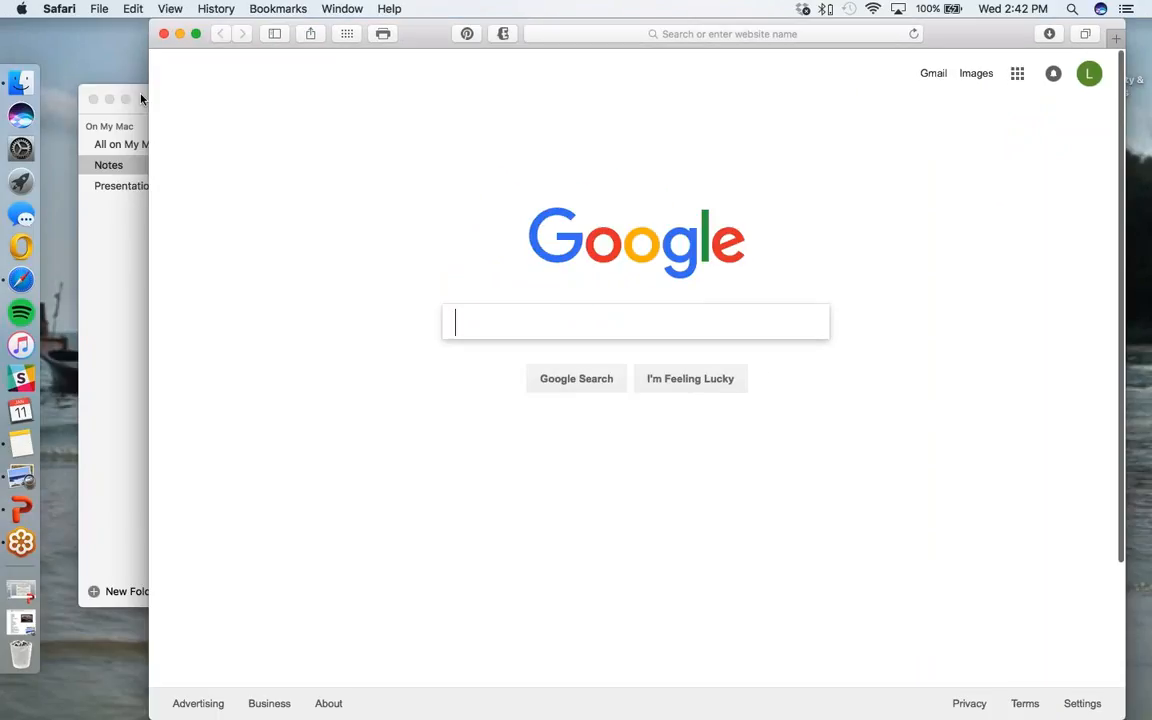
click(142, 98)
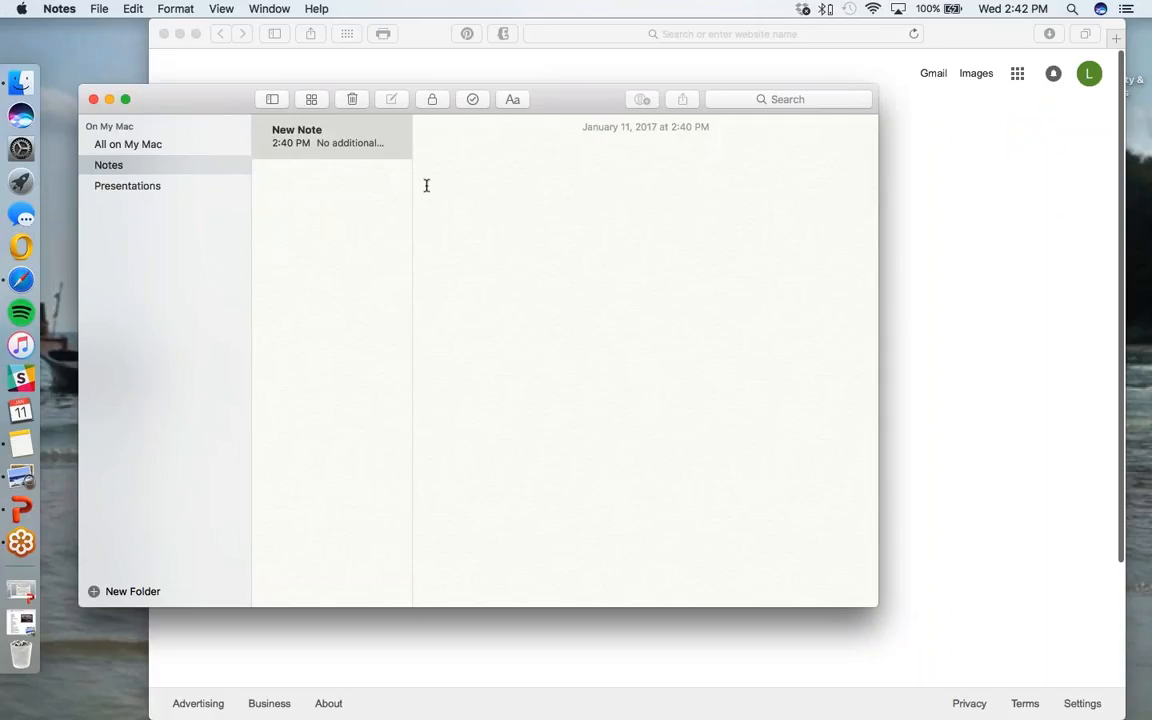
- Make Safari full screen and add the Notes window to its space in Mission Control, opening the pair in Split View
click(197, 36)
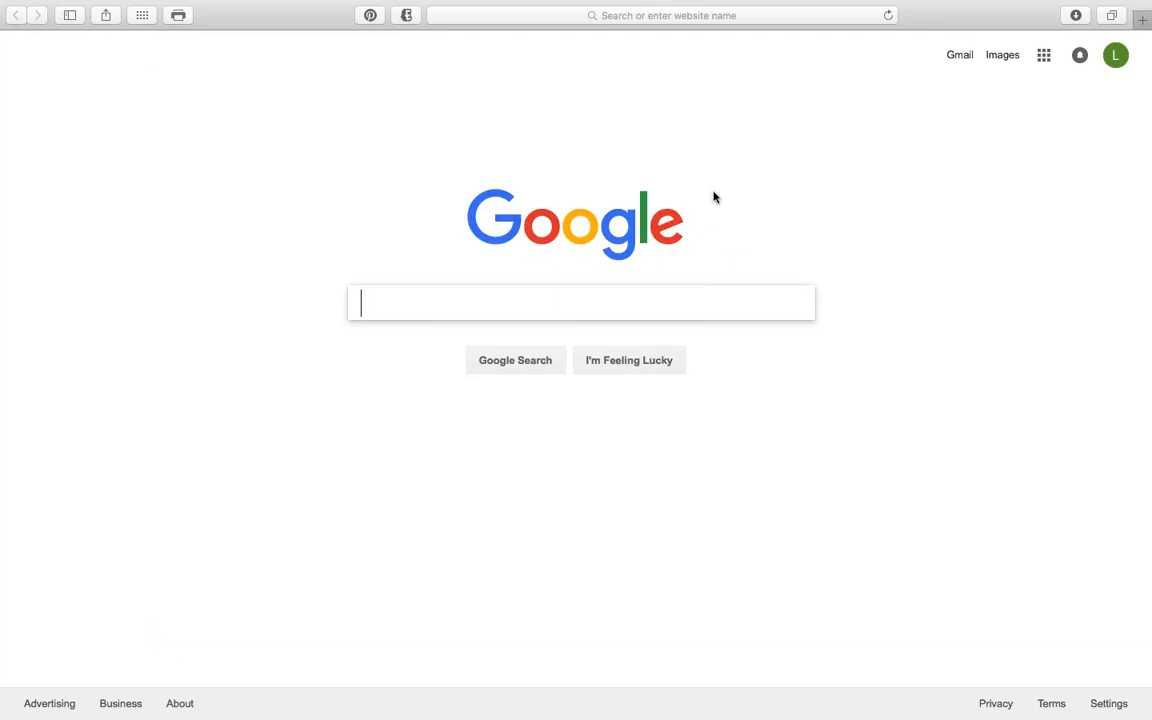
key(ctrl+Up)
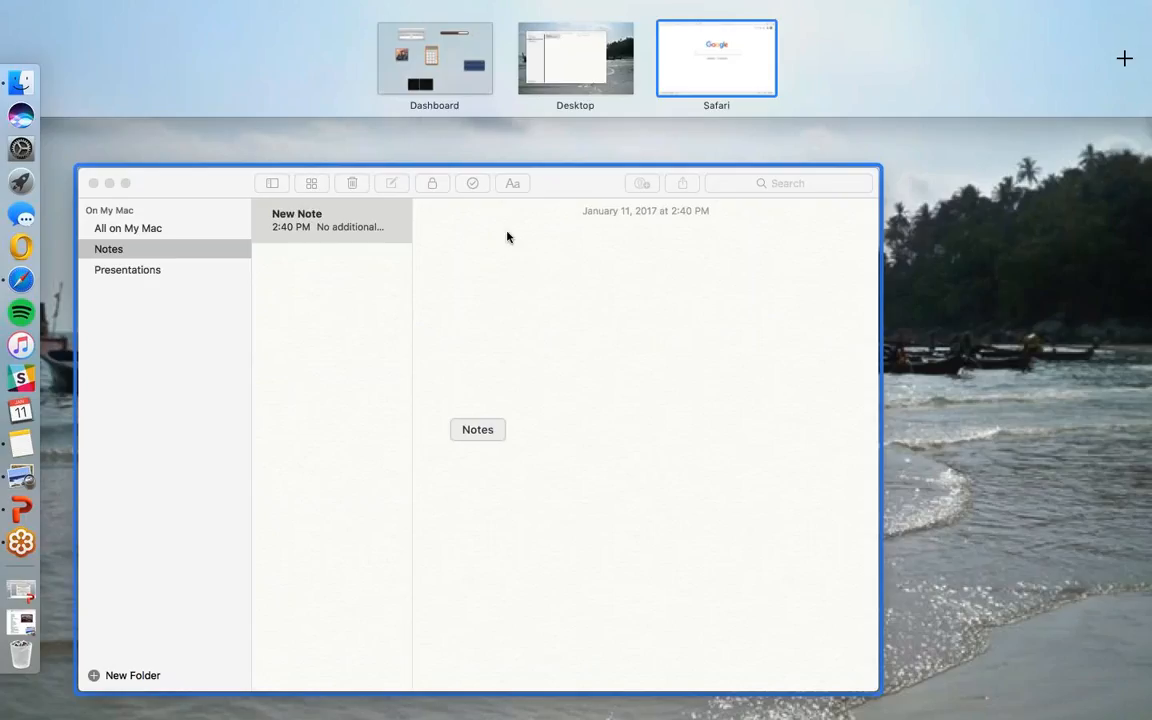
drag(477, 255, 745, 43)
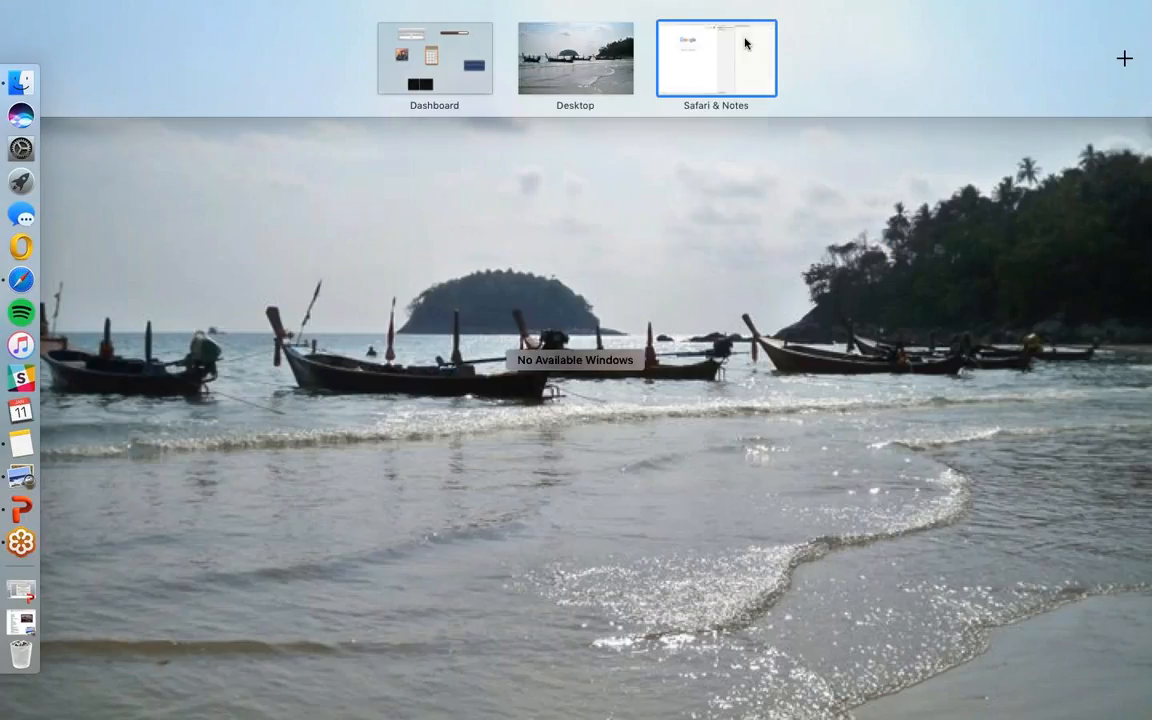
click(697, 63)
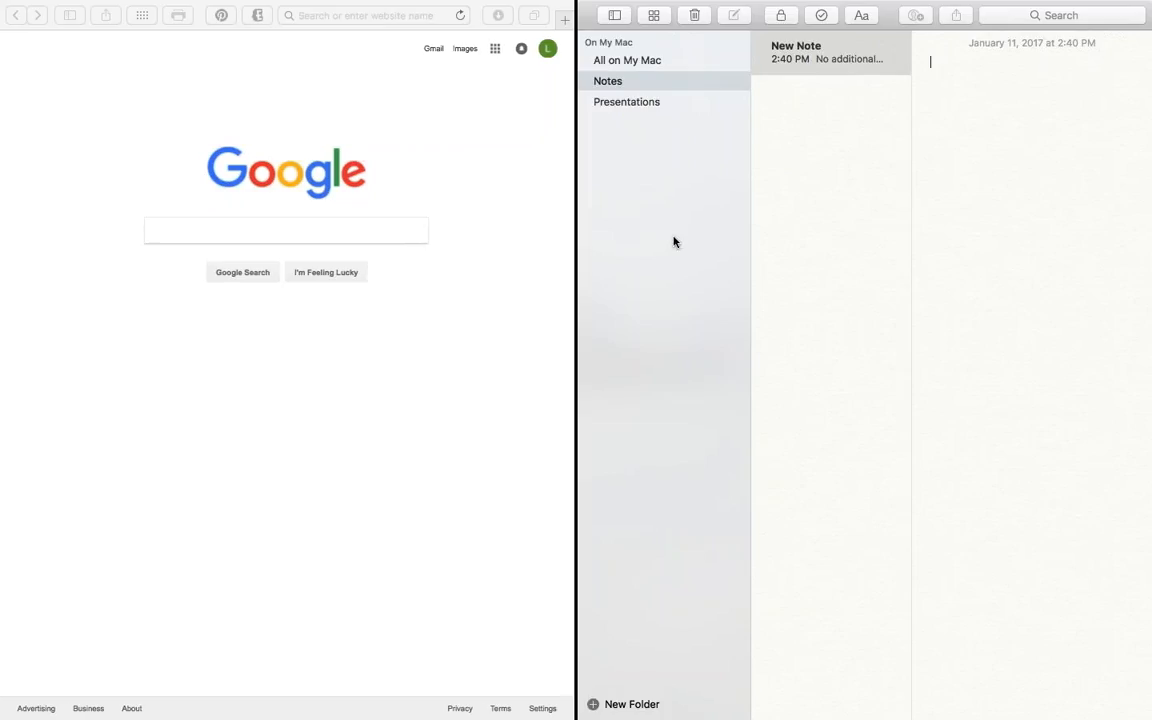
- Return Notes and Safari from the Split View to ordinary desktop windows and close both windows
mouse_move(707, 2)
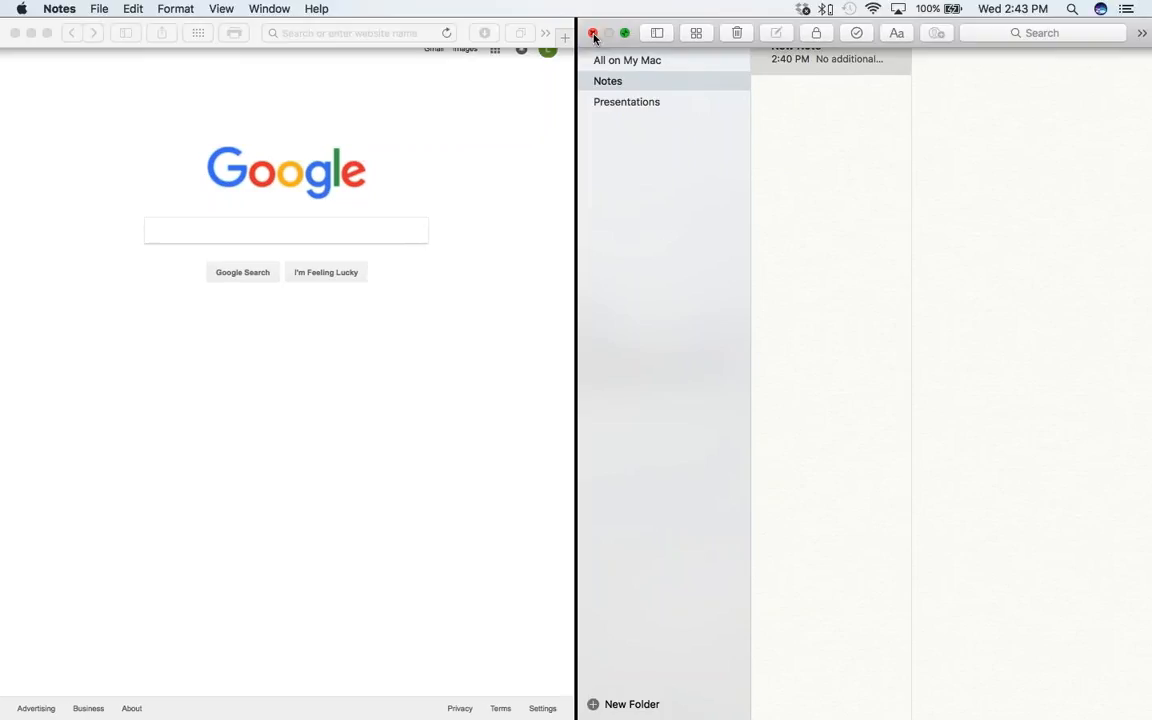
click(624, 33)
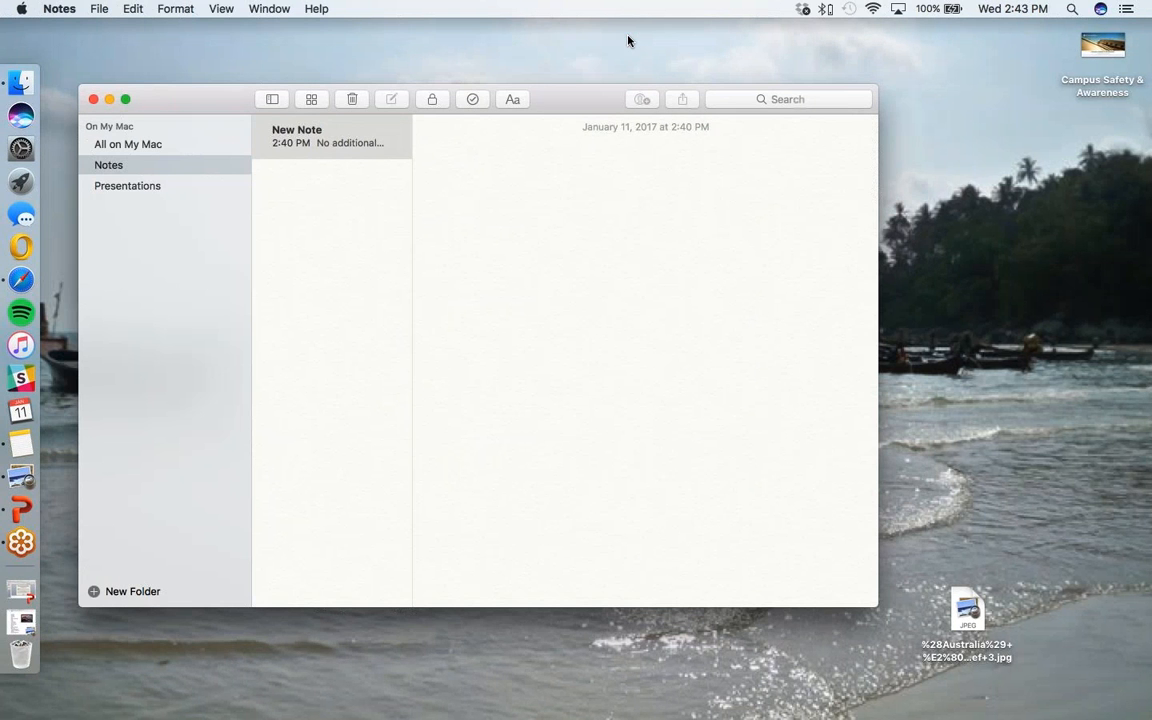
key(ctrl+Right)
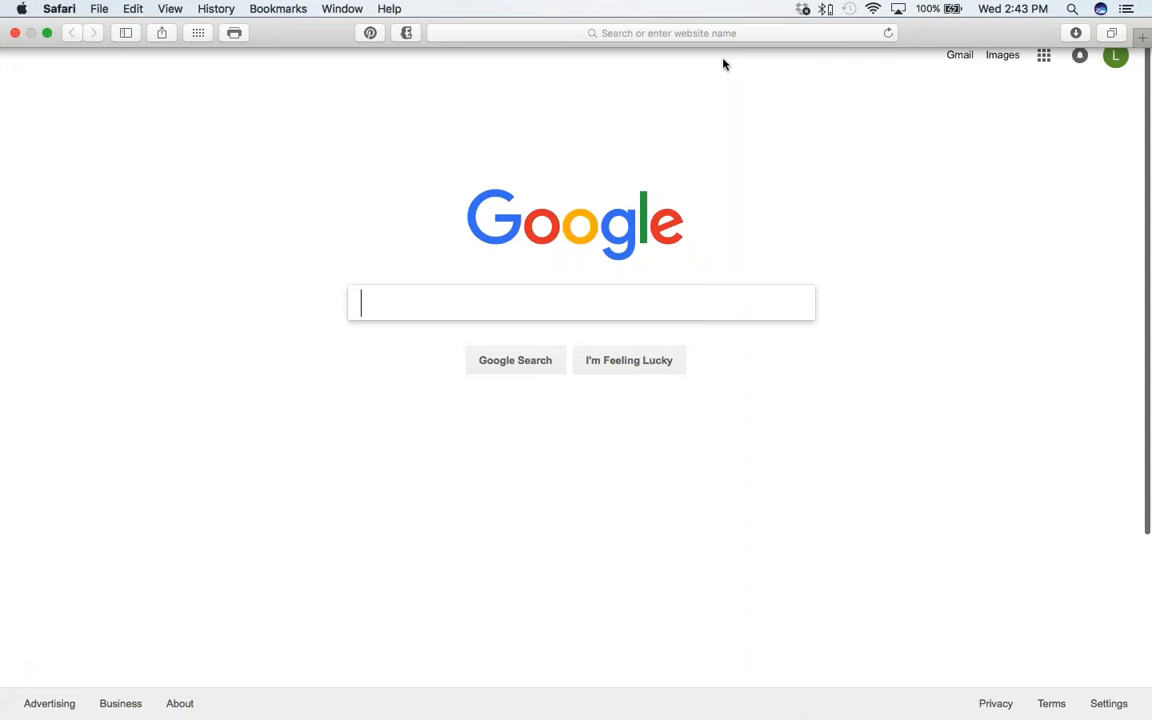
click(47, 33)
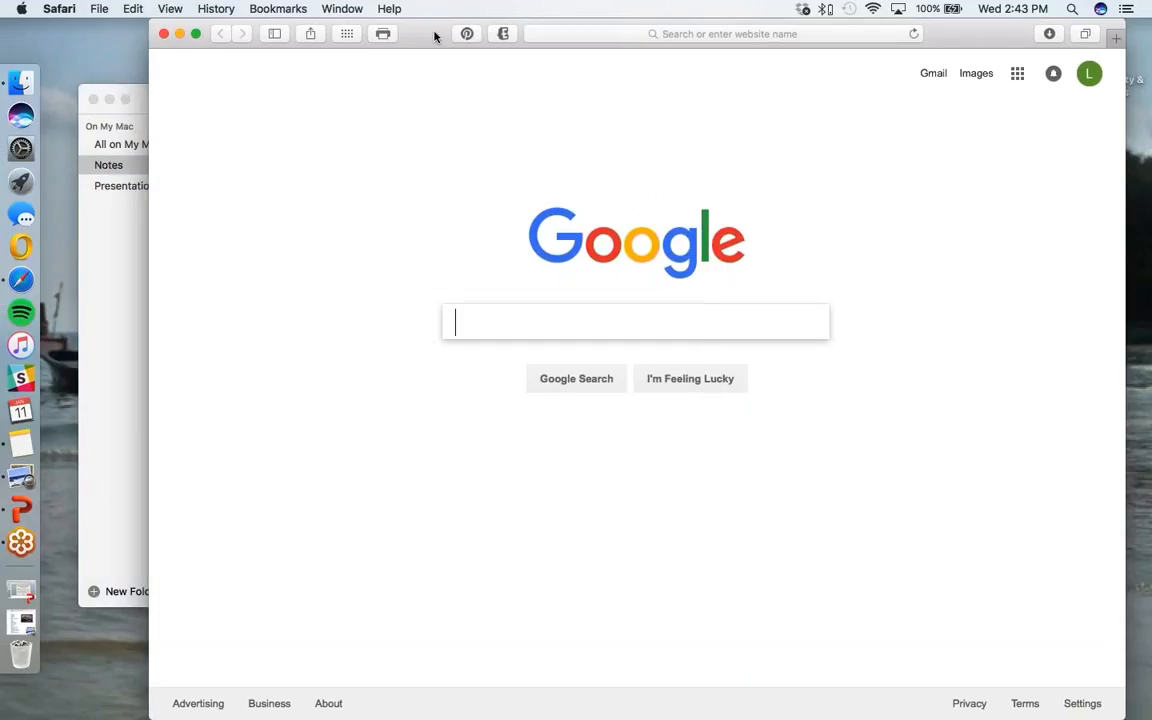
drag(437, 33, 404, 42)
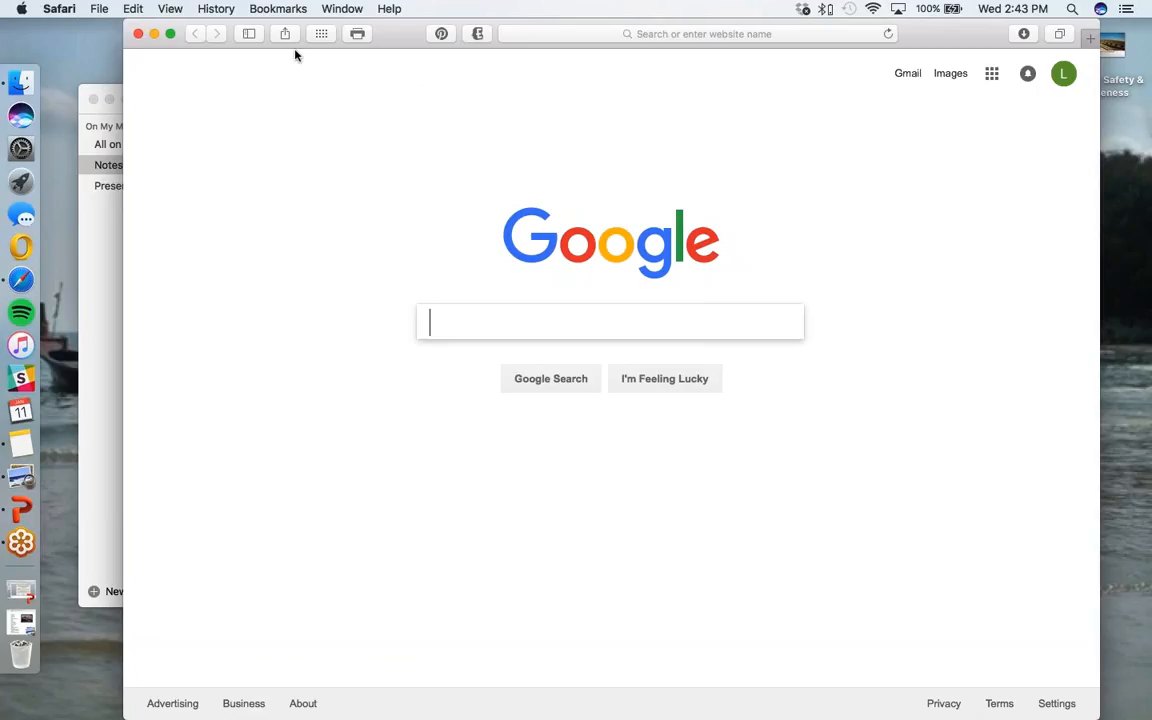
click(137, 34)
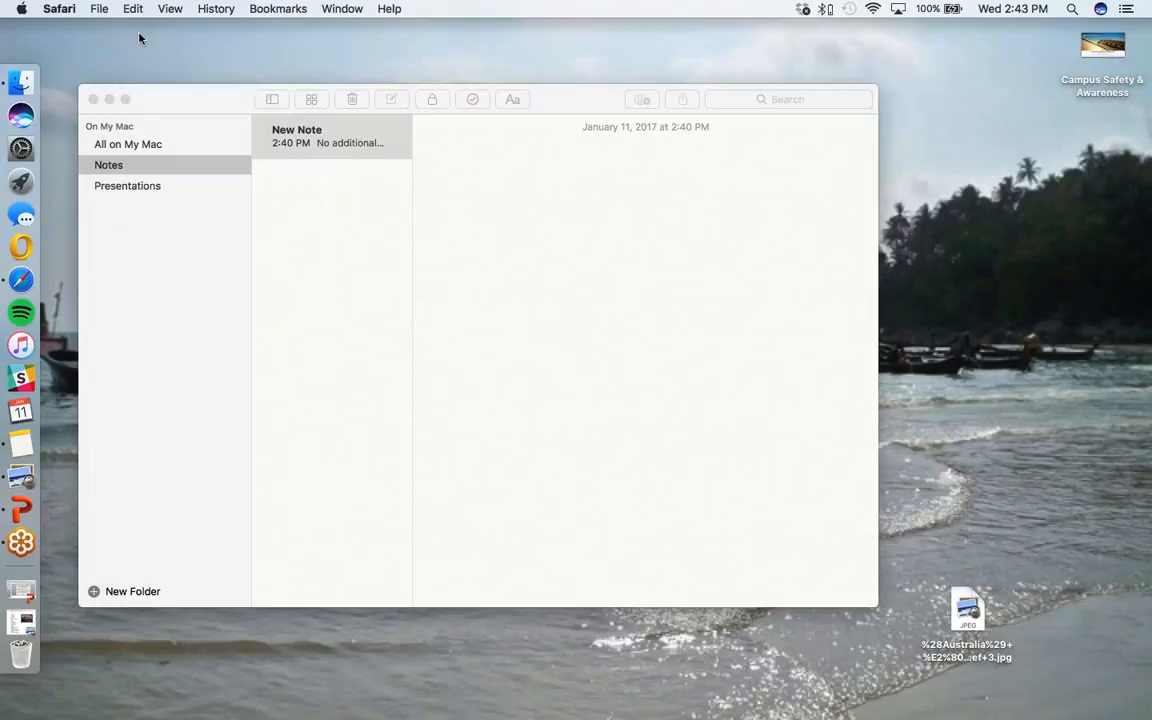
click(93, 100)
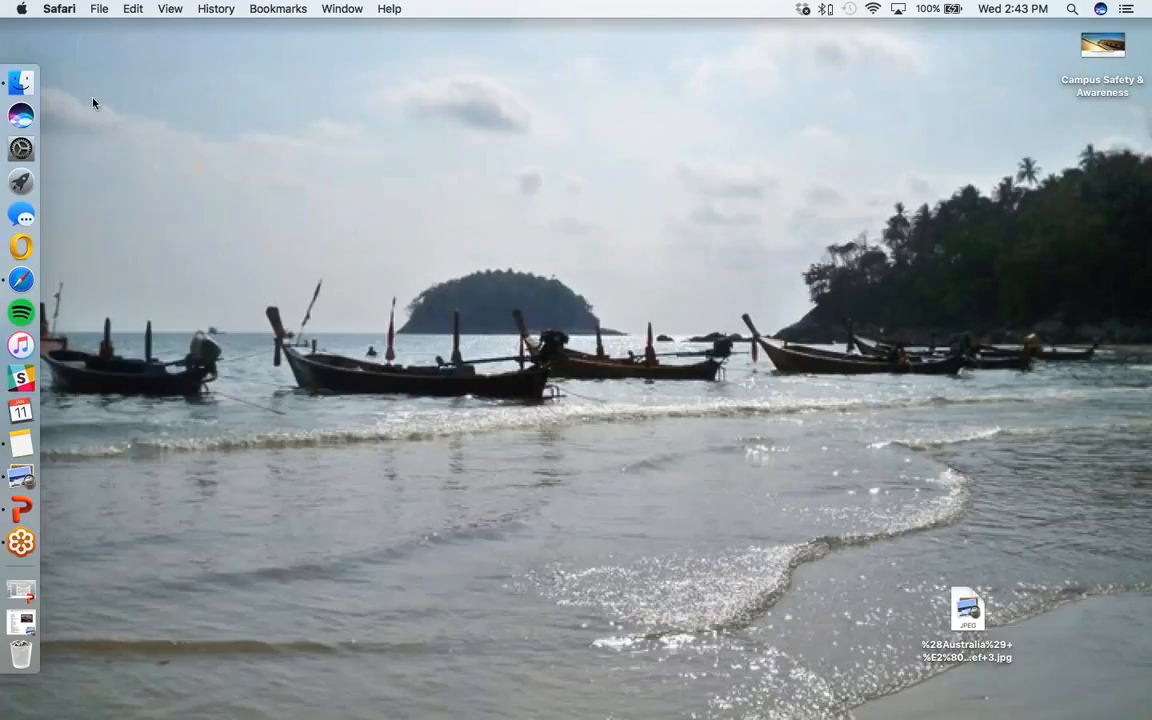
- Look over the topic list in the minimized Mac Basics Sierra document and minimize it again
click(21, 622)
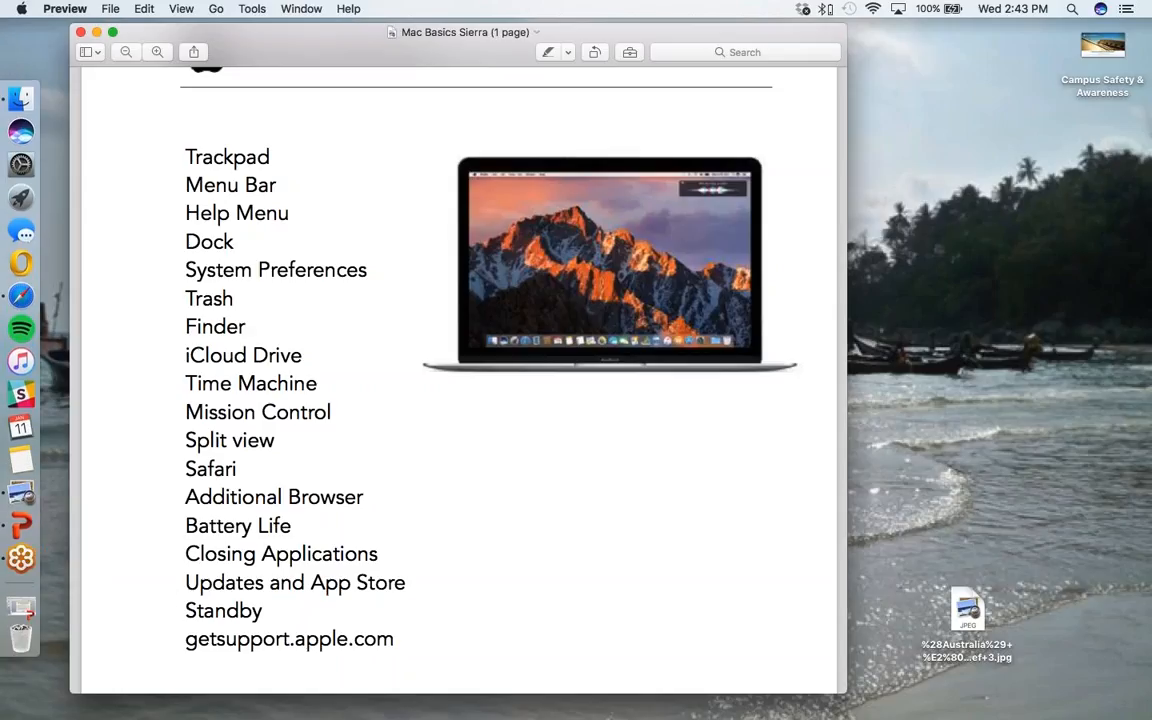
click(96, 33)
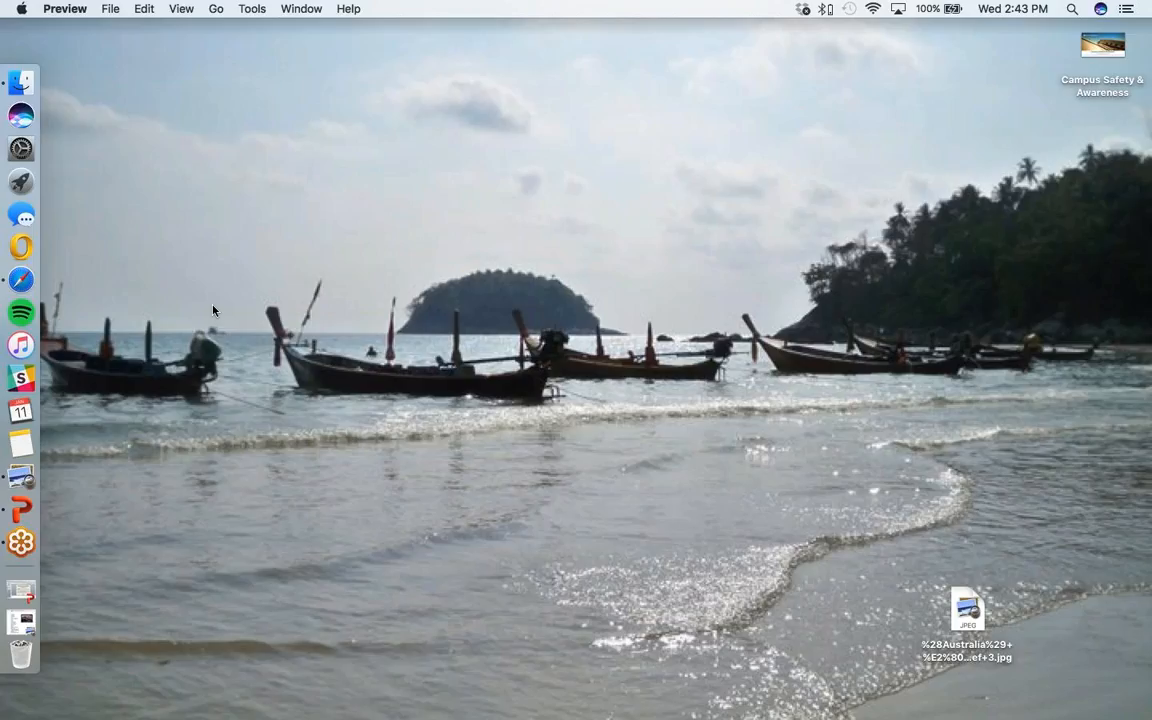
- Open a new Safari window and move it closer to the Dock
click(24, 283)
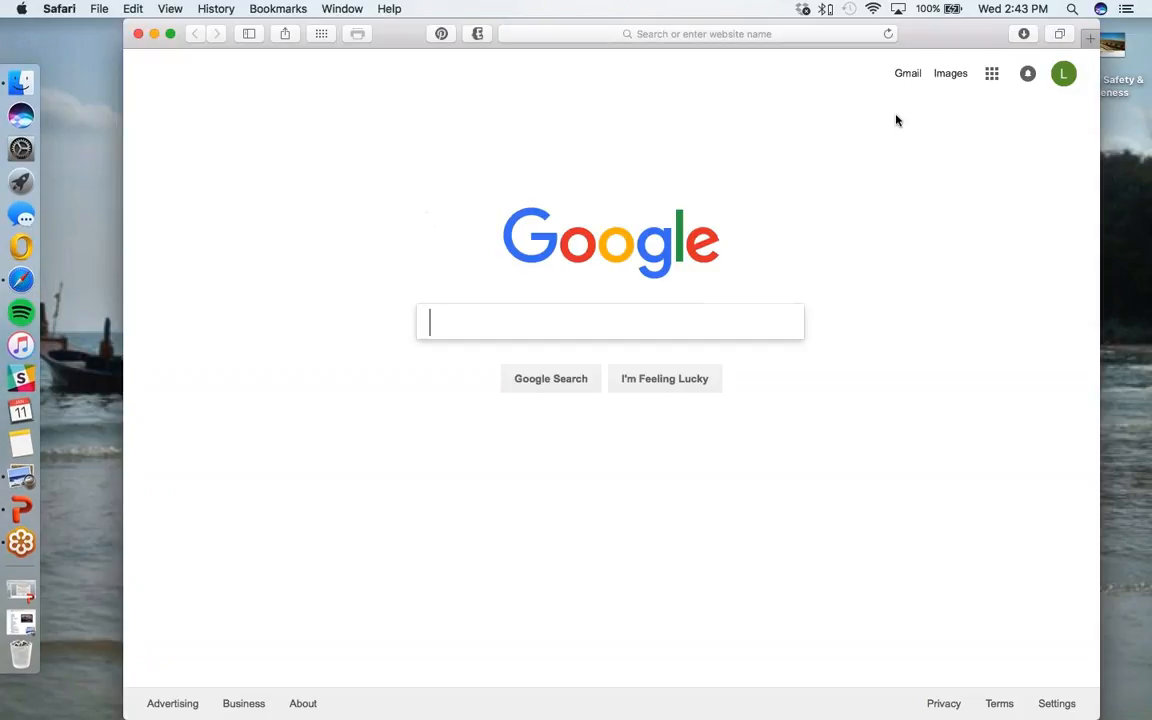
drag(924, 41, 862, 42)
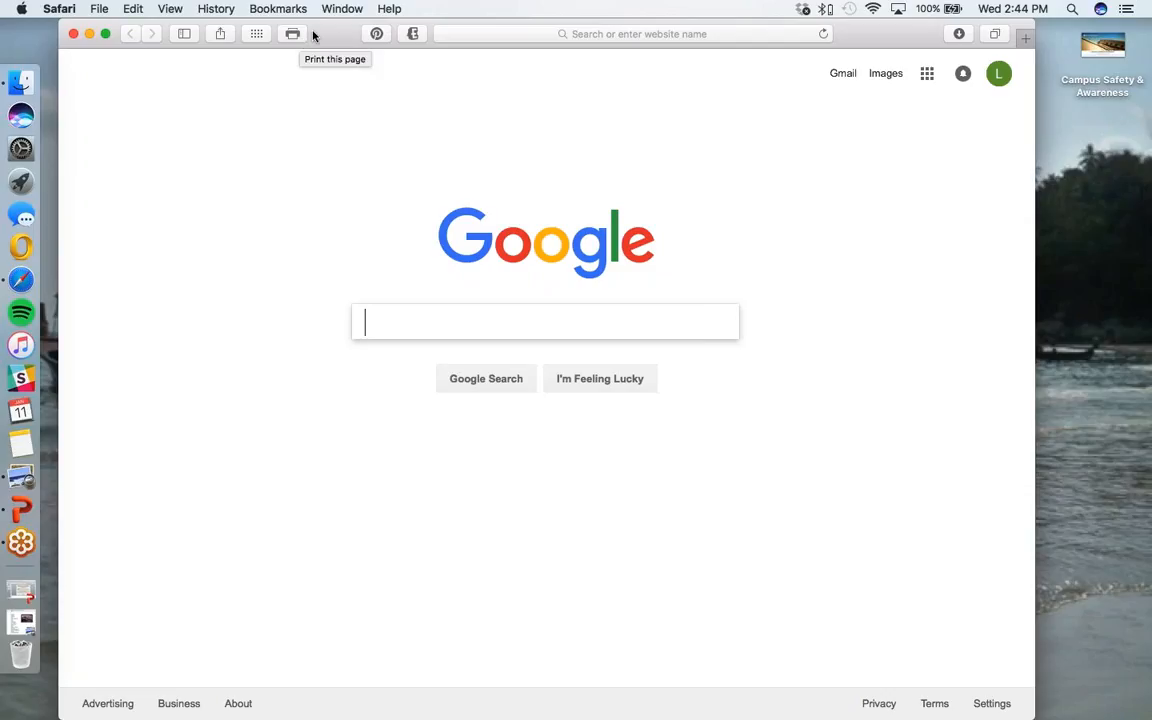
drag(329, 19, 301, 32)
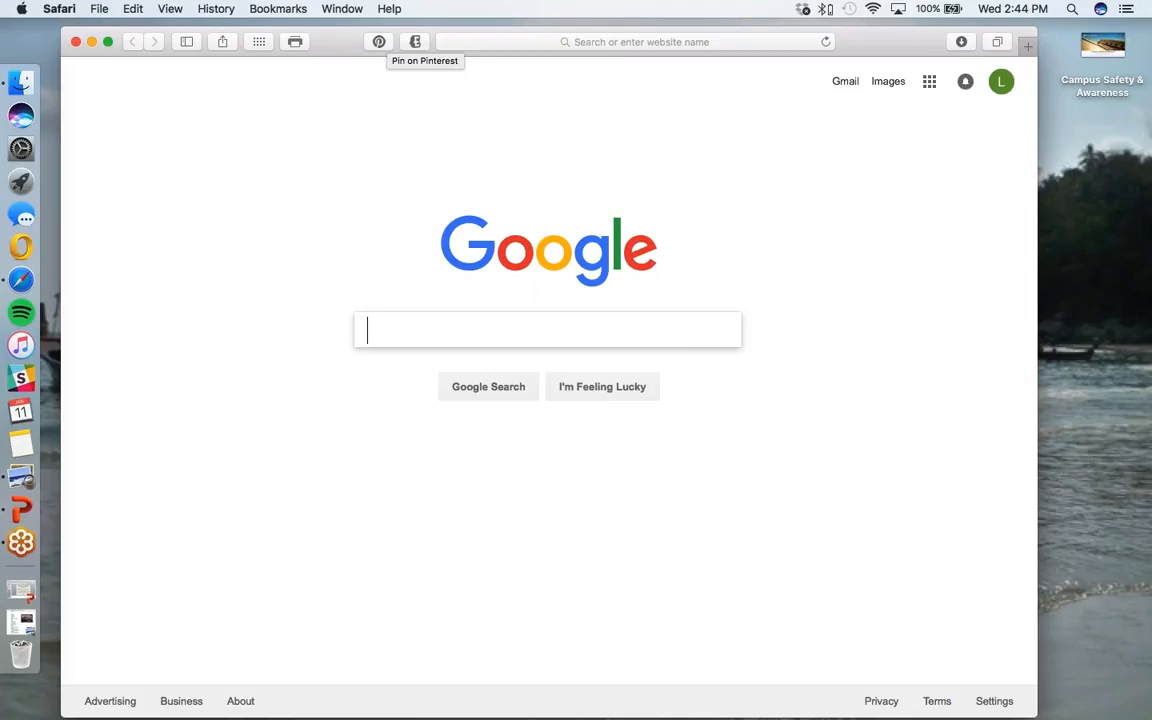
- Examine the items offered in Safari's toolbar customization, such as Home, and close it without changing the toolbar
click(168, 8)
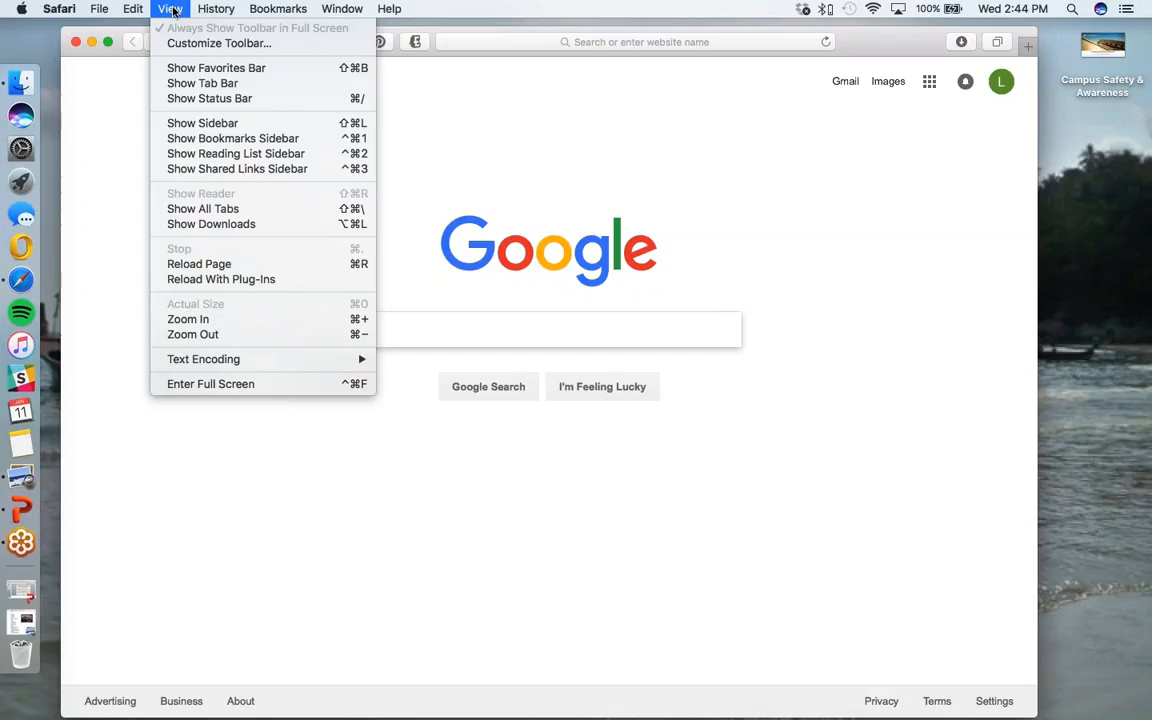
click(236, 44)
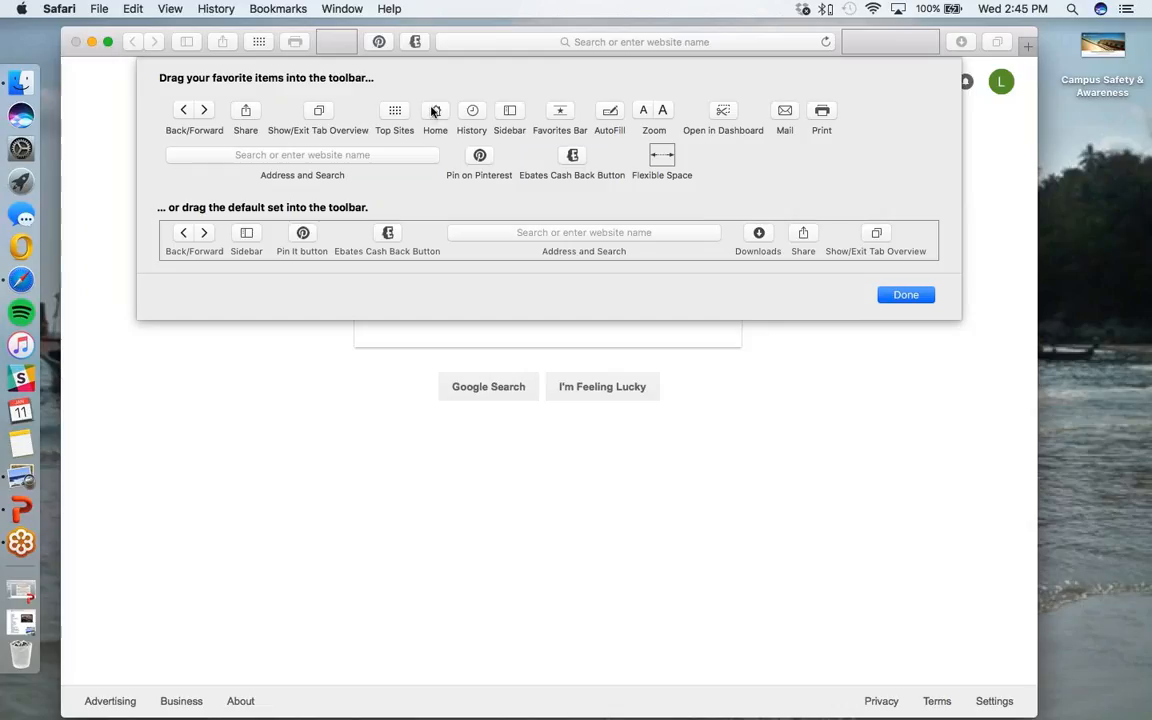
mouse_move(433, 111)
mouse_down()
mouse_move(300, 36)
mouse_move(330, 40)
mouse_move(436, 113)
mouse_up()
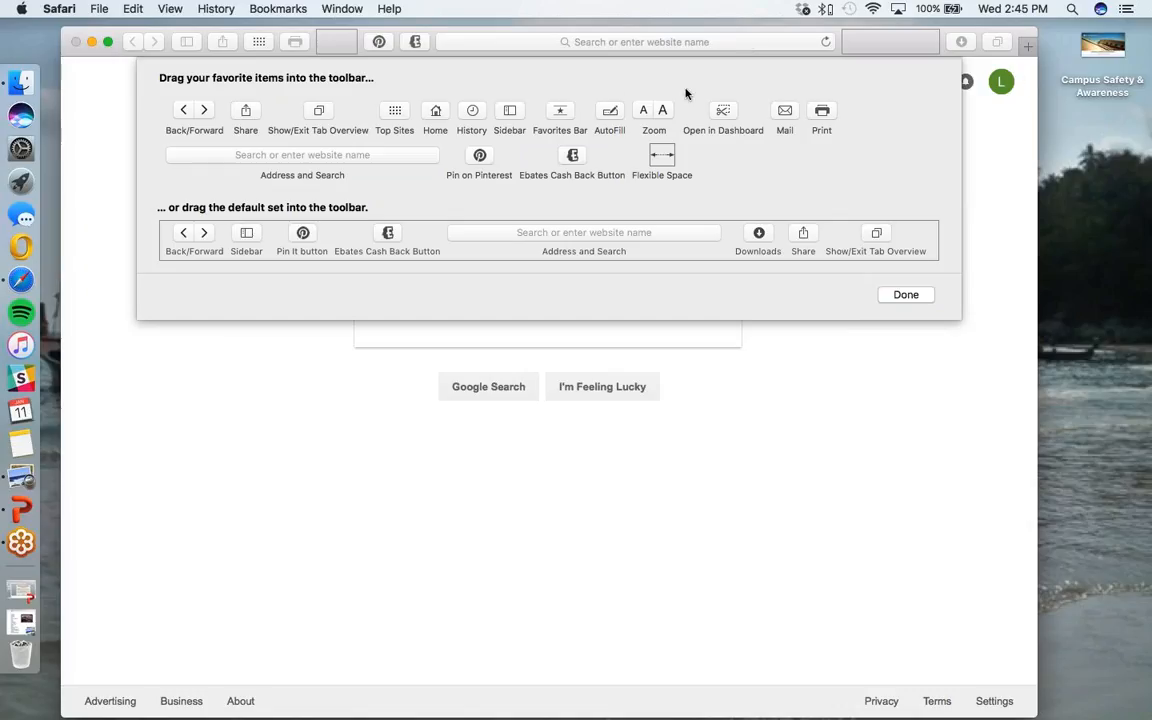
click(906, 294)
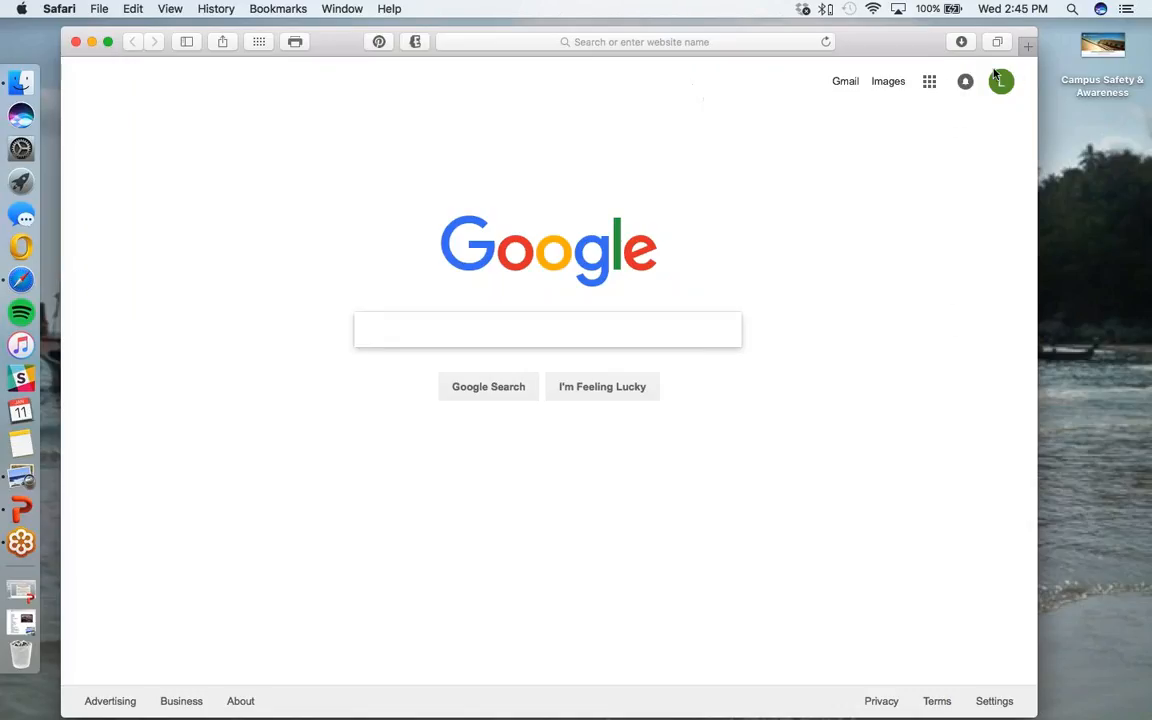
- Place the Safari window right beside the Dock and open Wikipedia from the favorites
drag(903, 44, 883, 42)
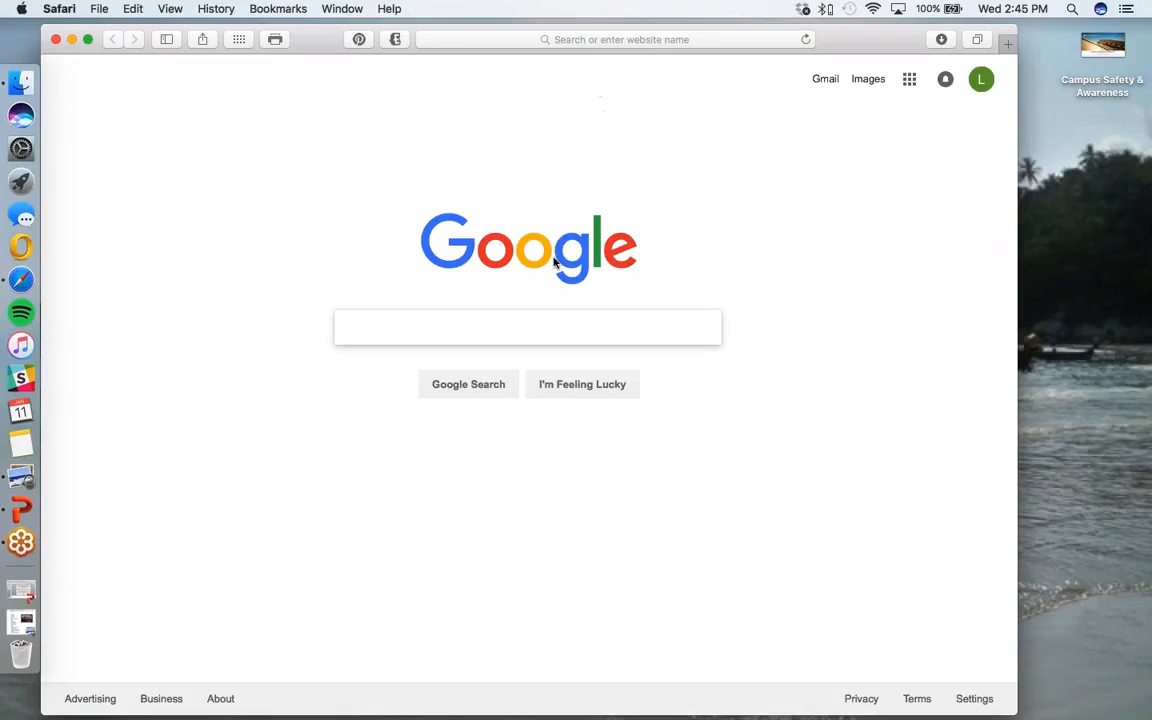
click(632, 40)
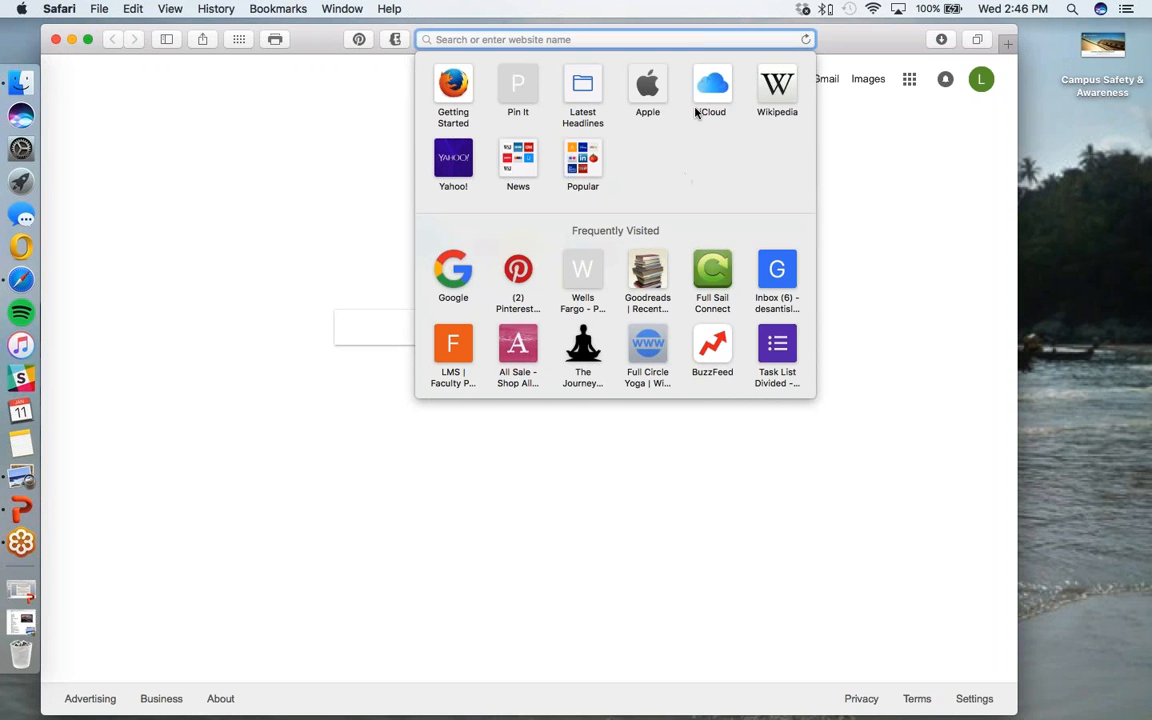
click(780, 88)
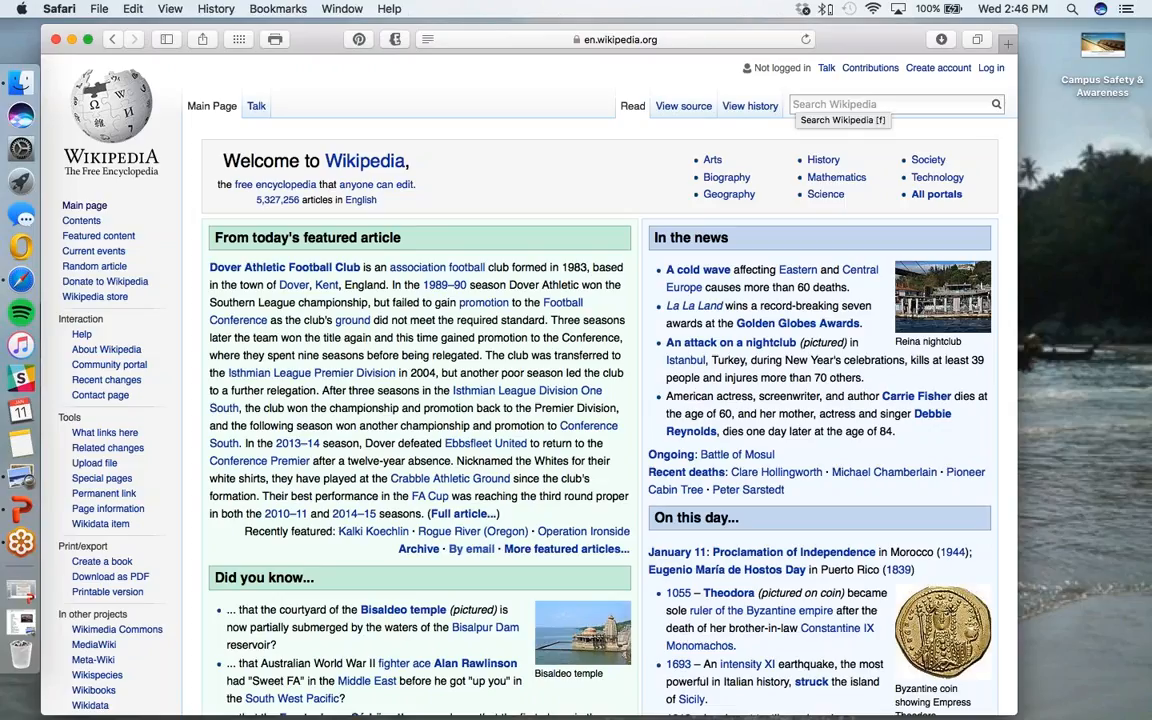
- Go to Full Sail Connect from the frequently visited sites and open its home page
click(700, 44)
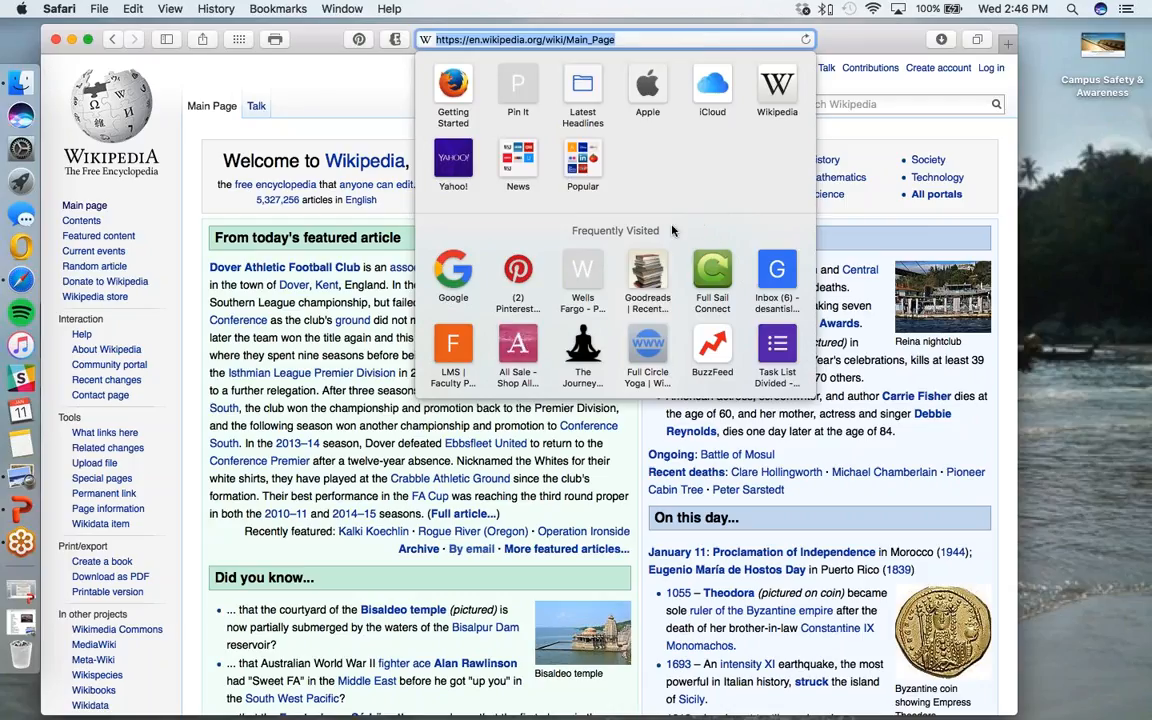
click(721, 279)
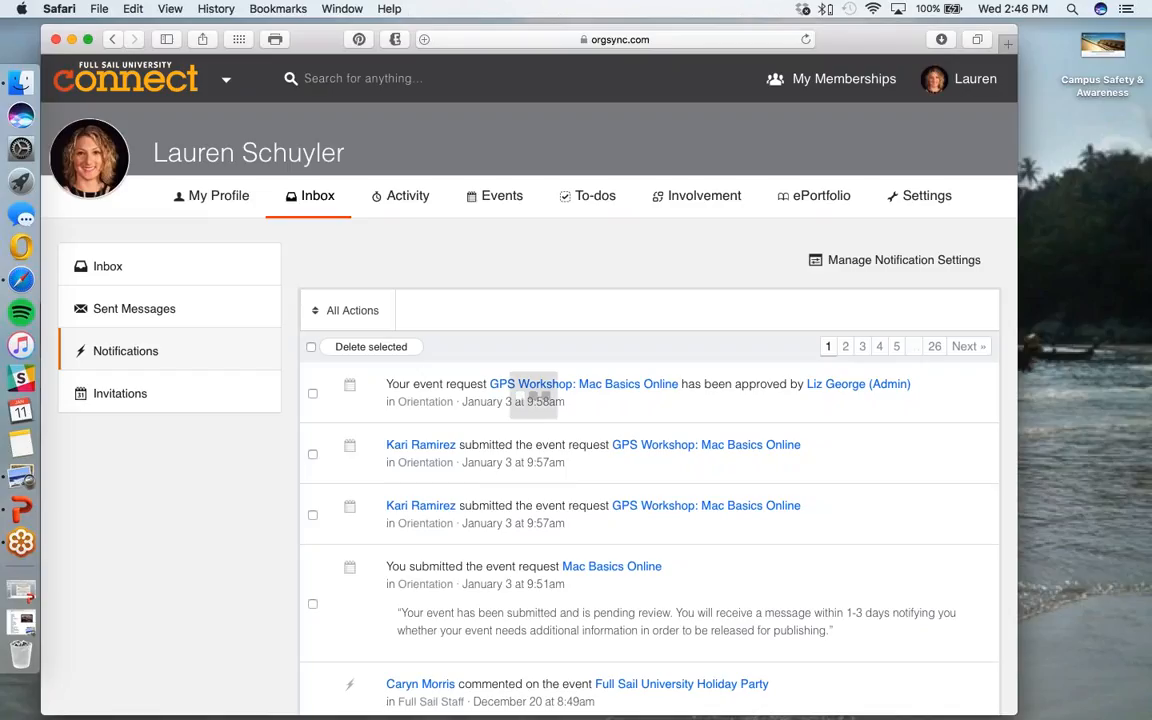
click(138, 80)
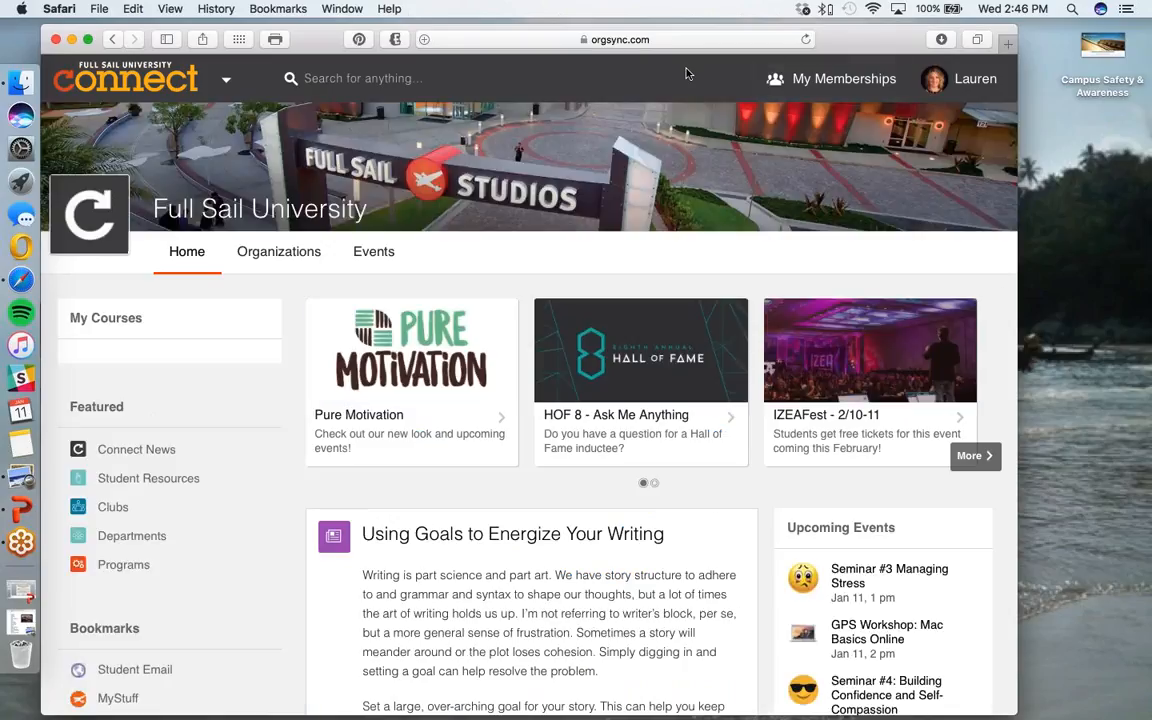
- Check Safari's recent downloads, close the list, and open two new browser tabs
click(942, 40)
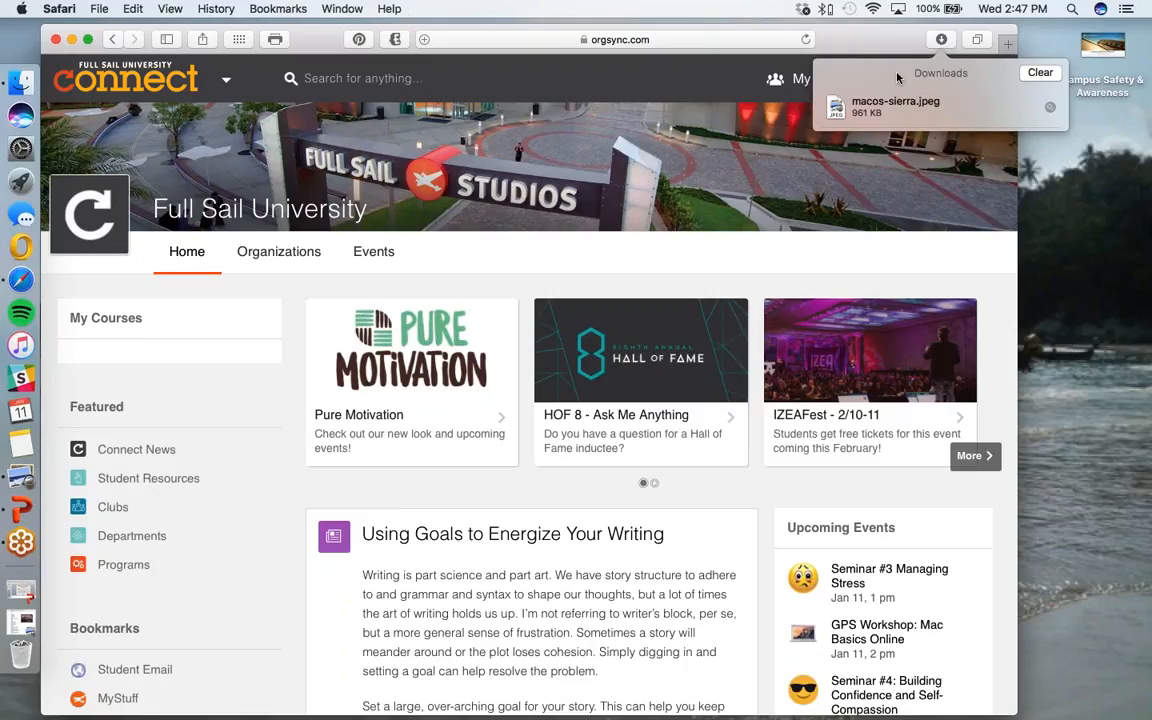
click(941, 39)
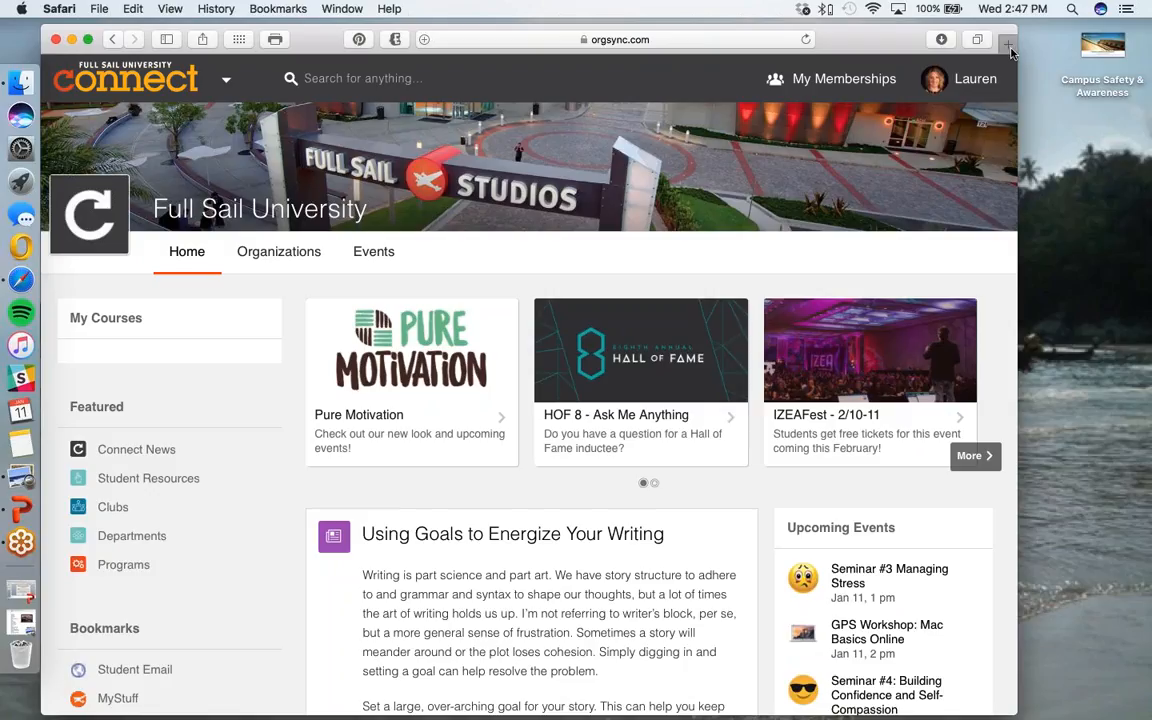
click(1010, 50)
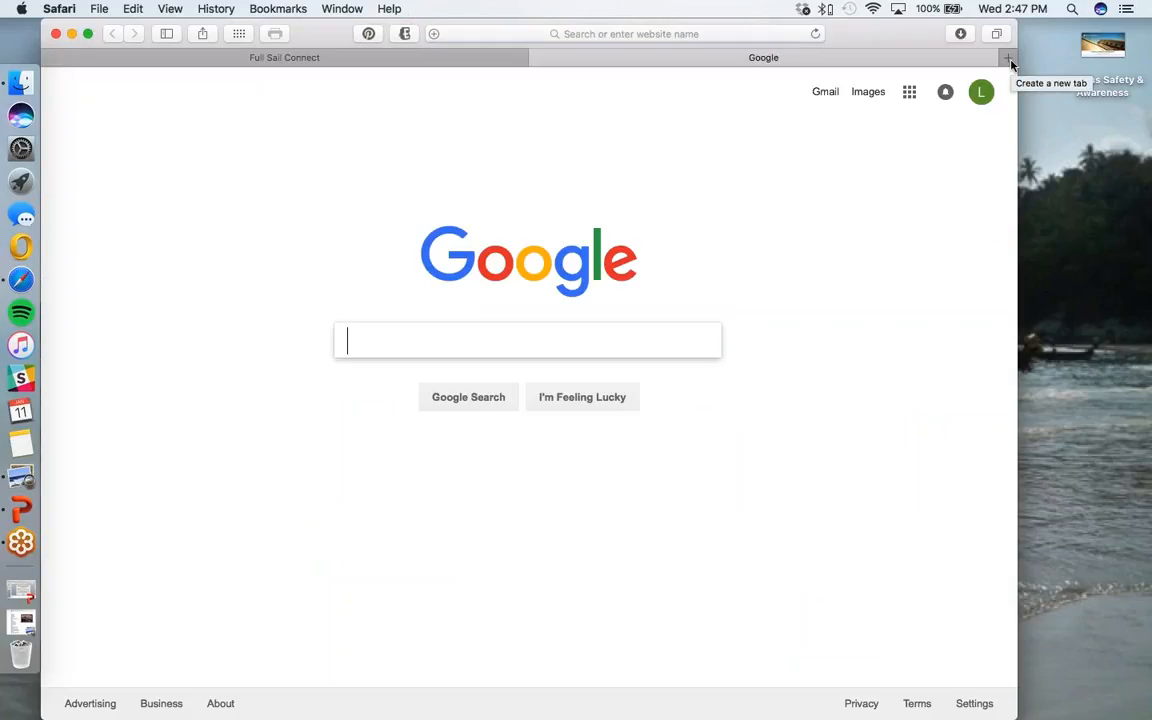
click(1009, 58)
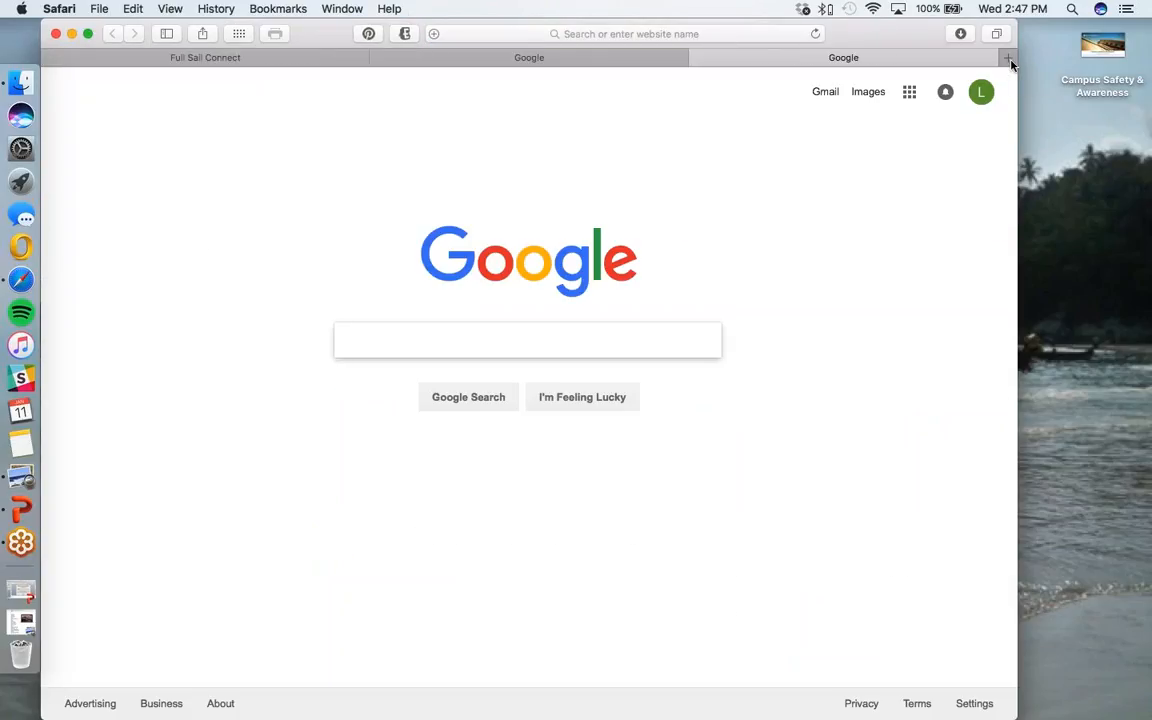
- Open another tab from the overview of all tabs and close two of the Google tabs
click(997, 34)
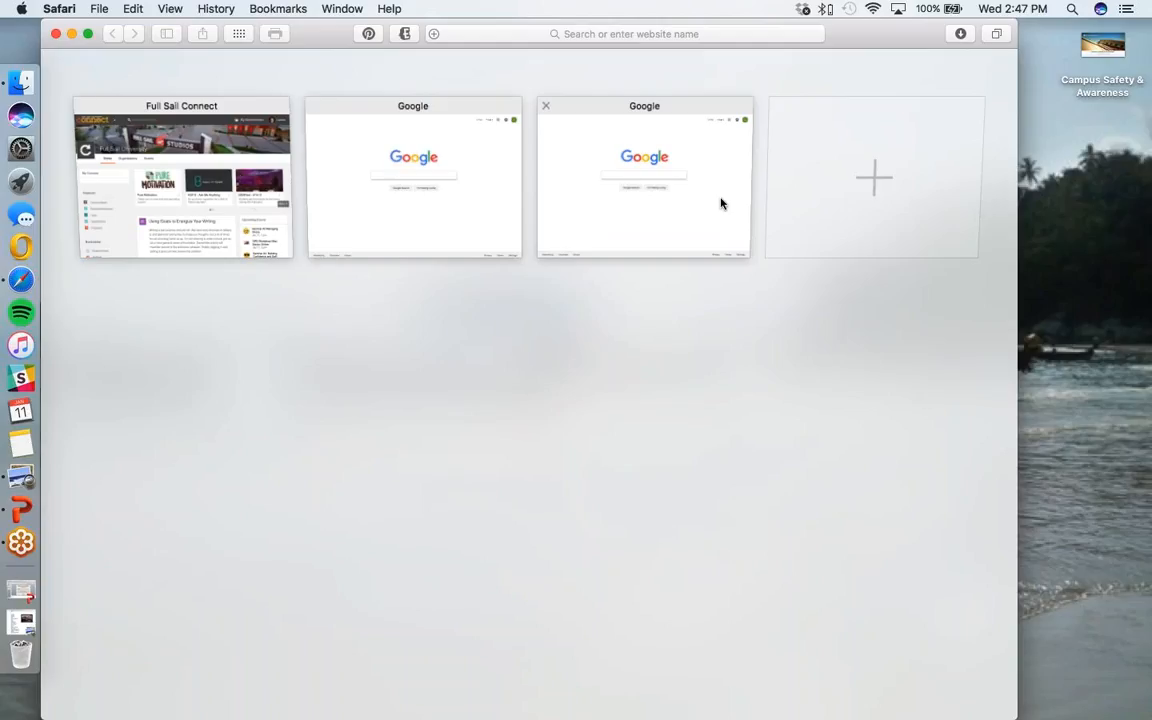
click(826, 192)
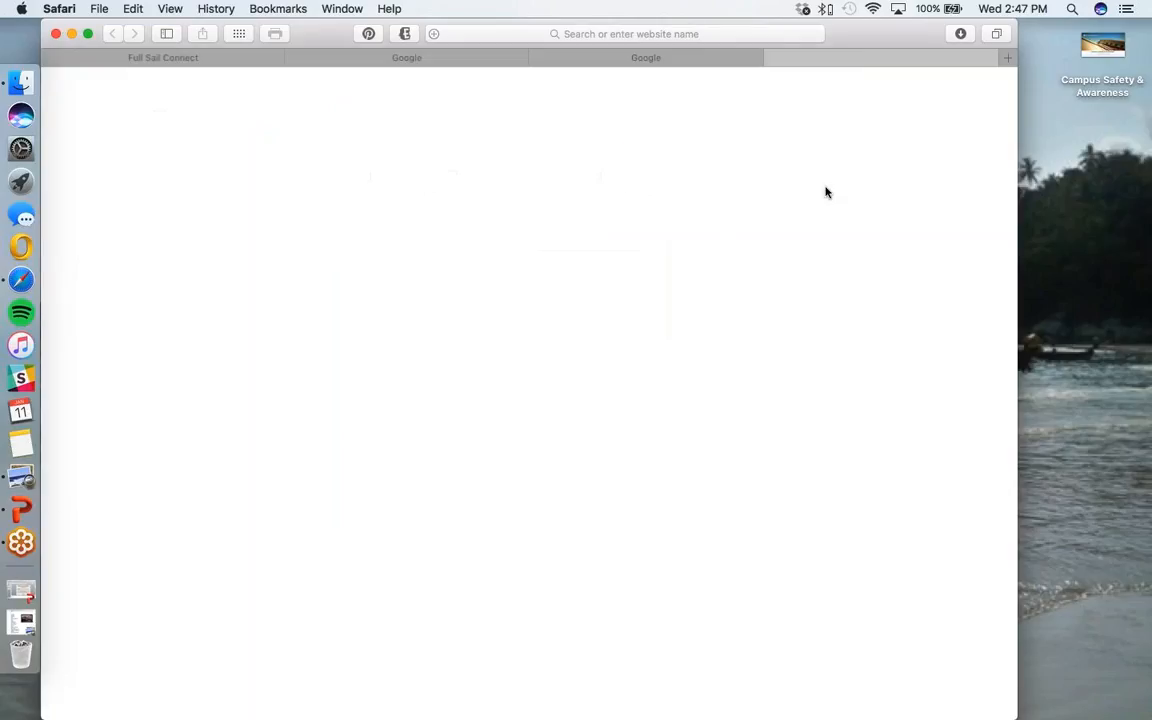
drag(897, 36, 855, 62)
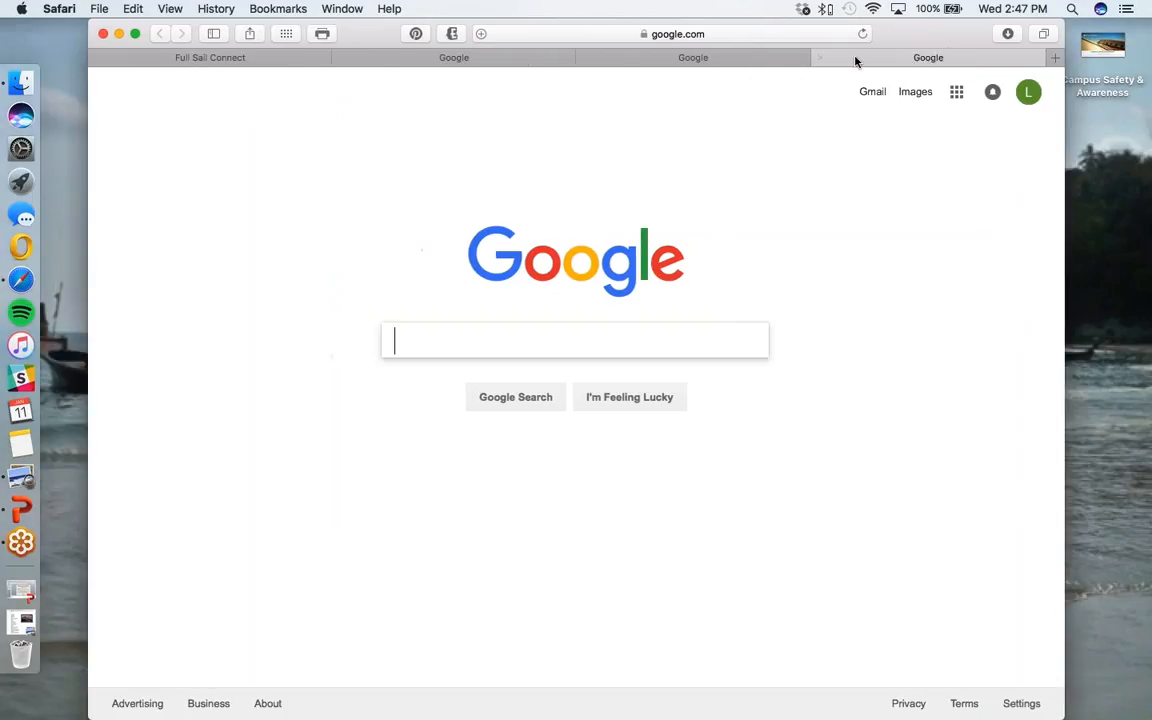
click(821, 58)
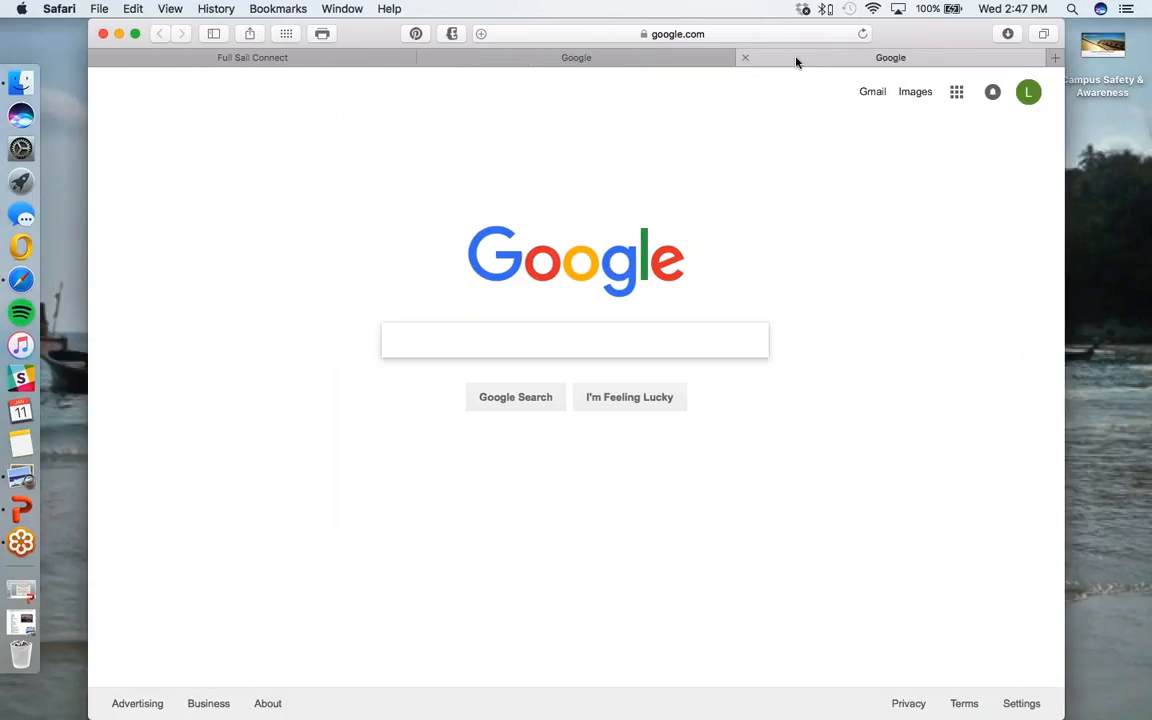
click(744, 58)
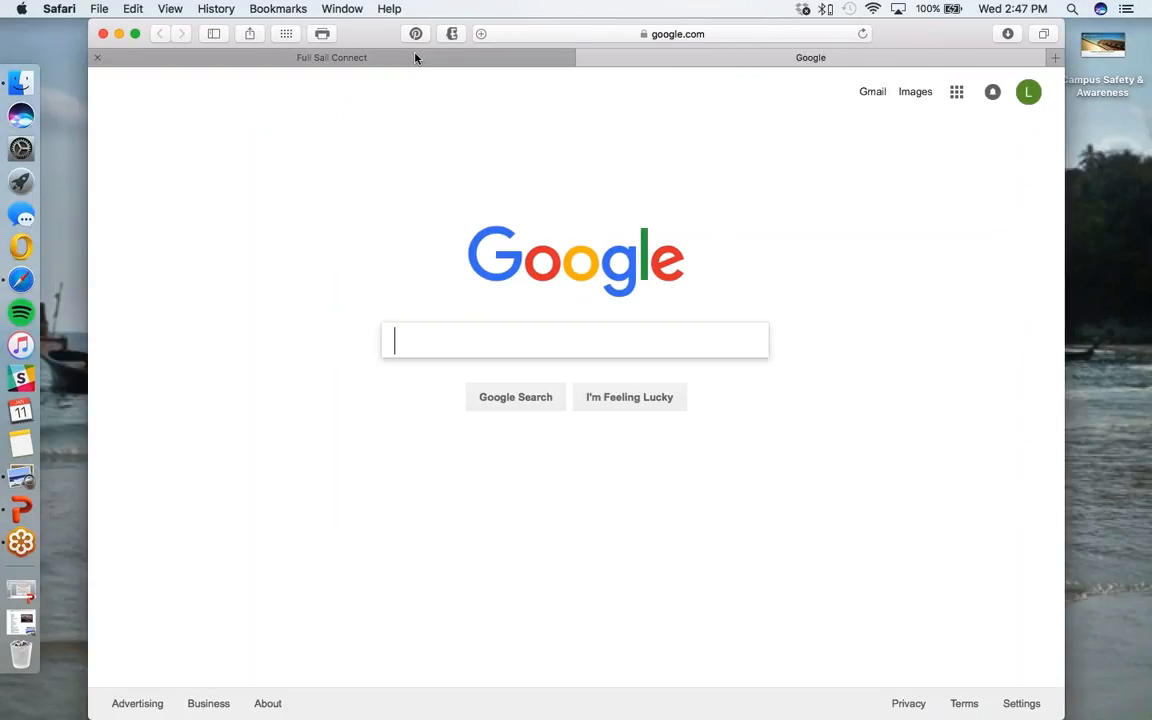
drag(365, 35, 344, 42)
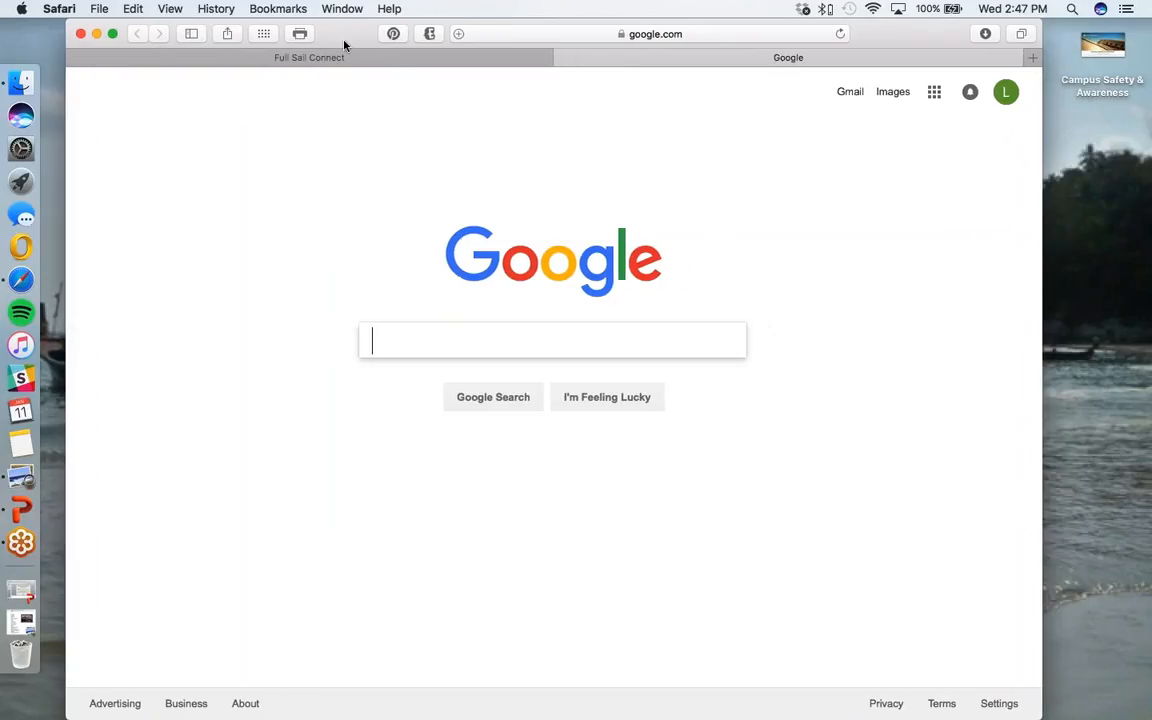
- Look through Safari's full list of saved bookmarks and close it
click(279, 9)
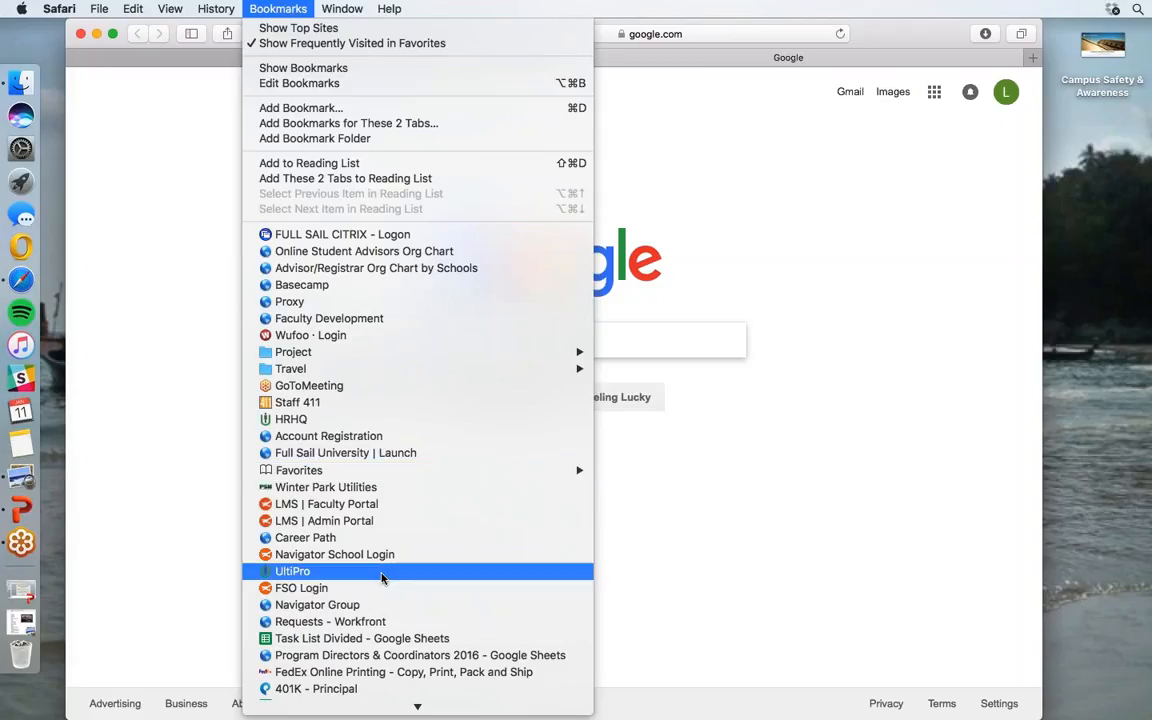
scroll(381, 572, down, 1)
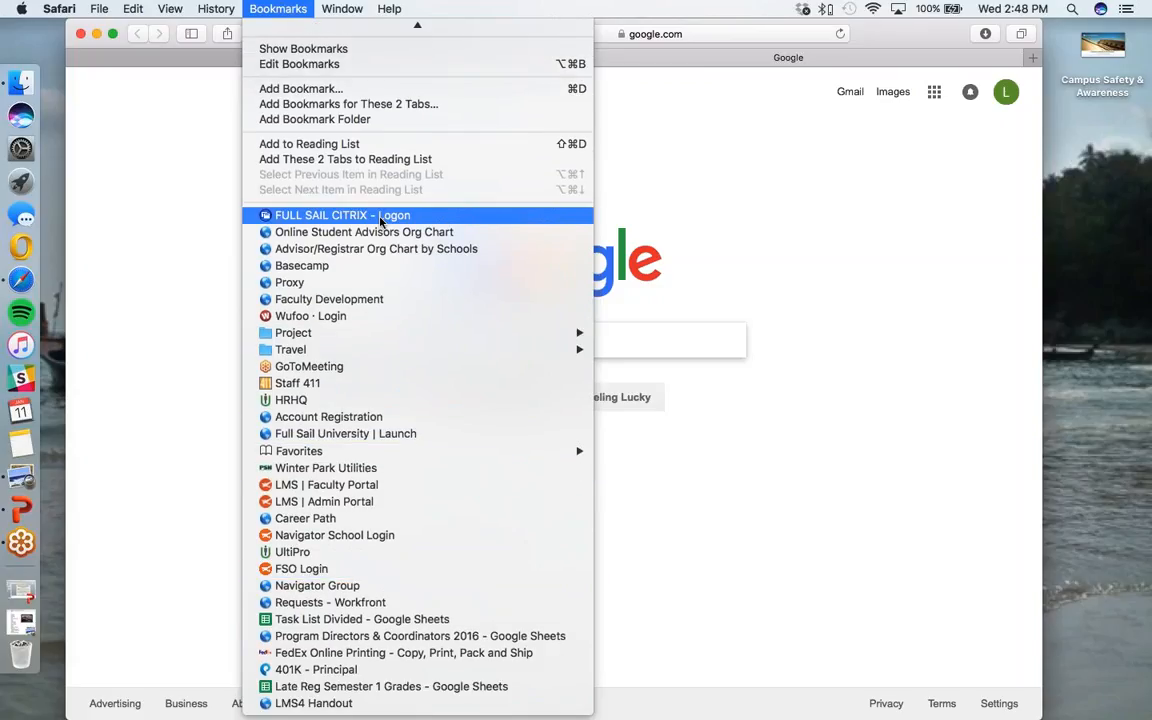
click(648, 6)
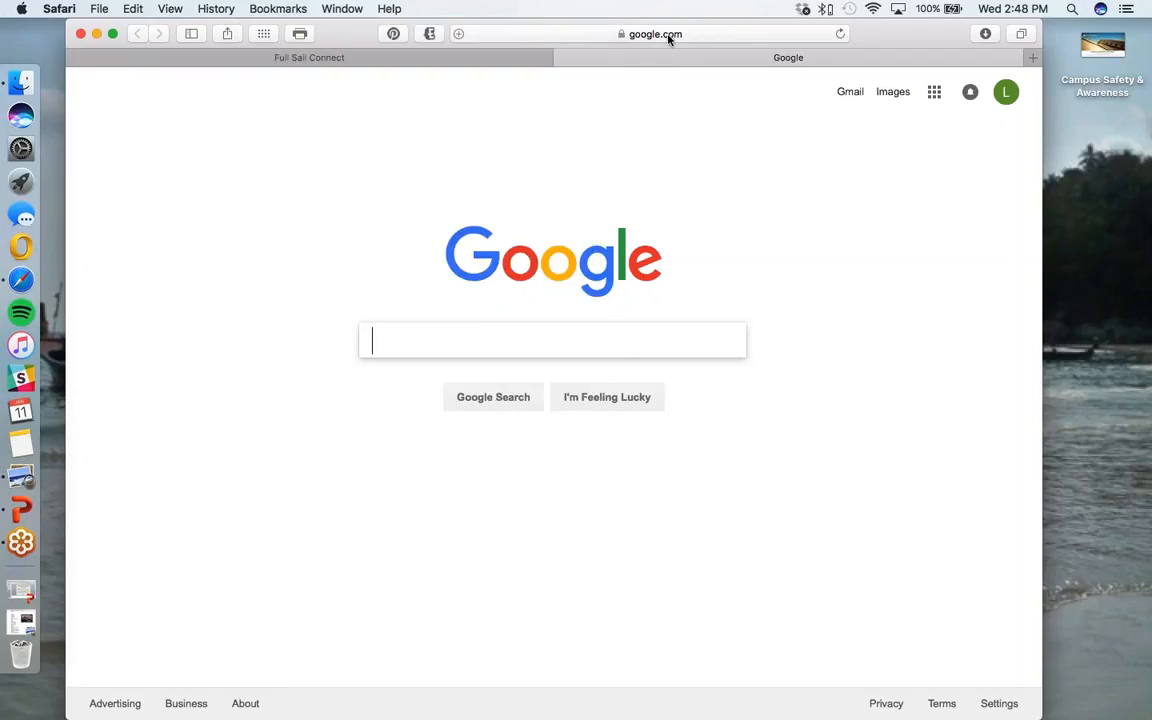
- Check the bookmarks in the Travel folder, show the bookmarks sidebar, and hide it again
click(280, 9)
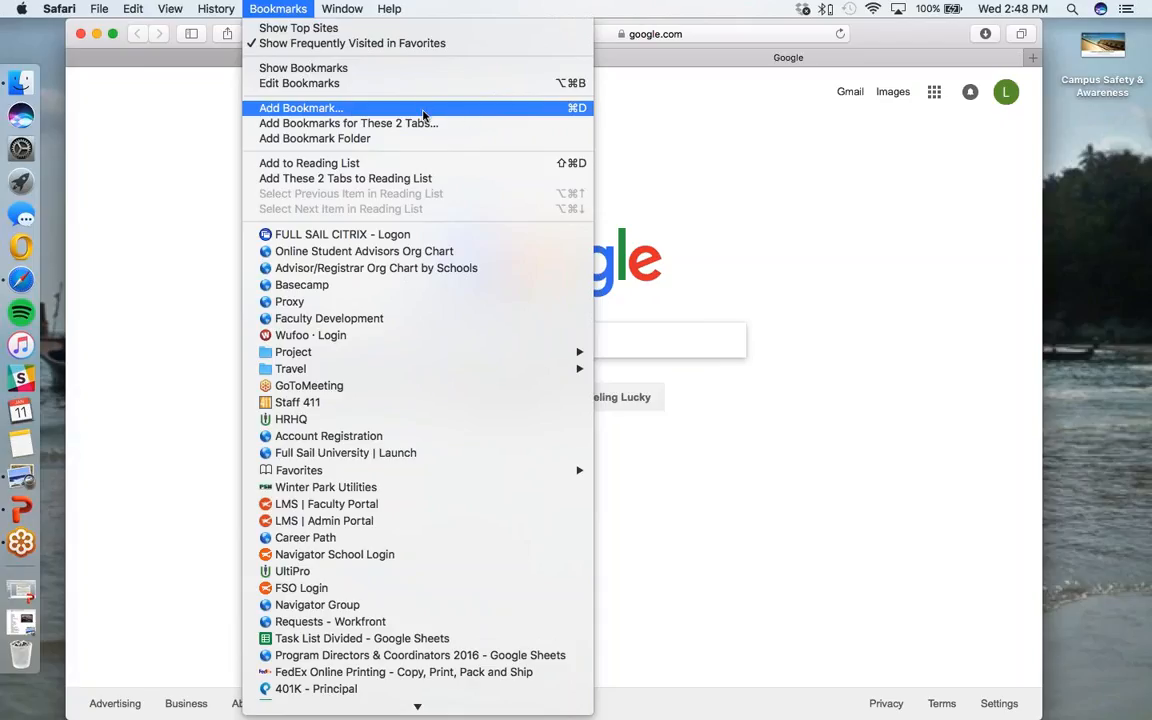
mouse_move(337, 371)
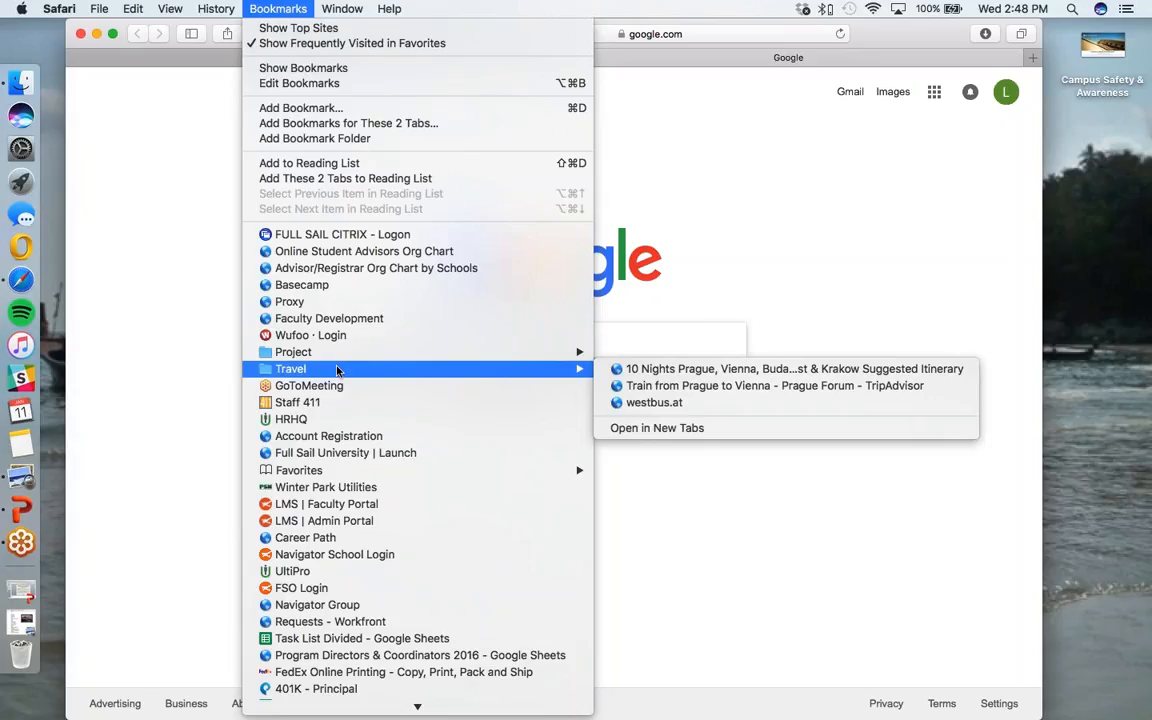
click(320, 70)
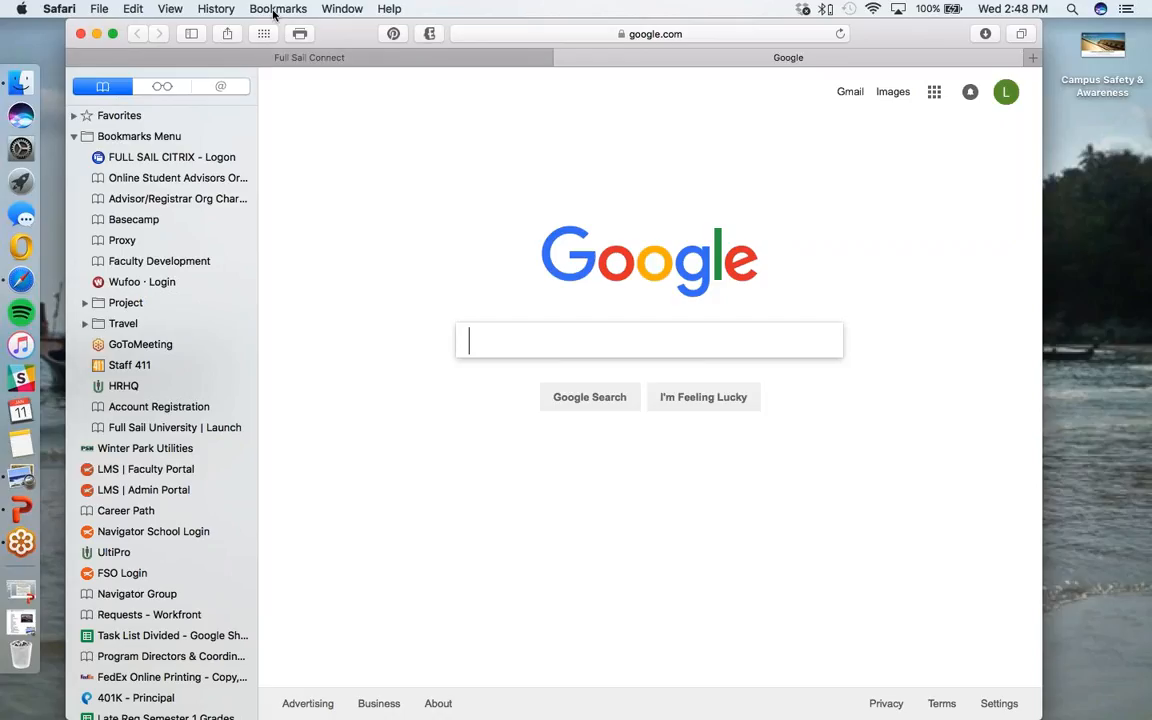
click(191, 34)
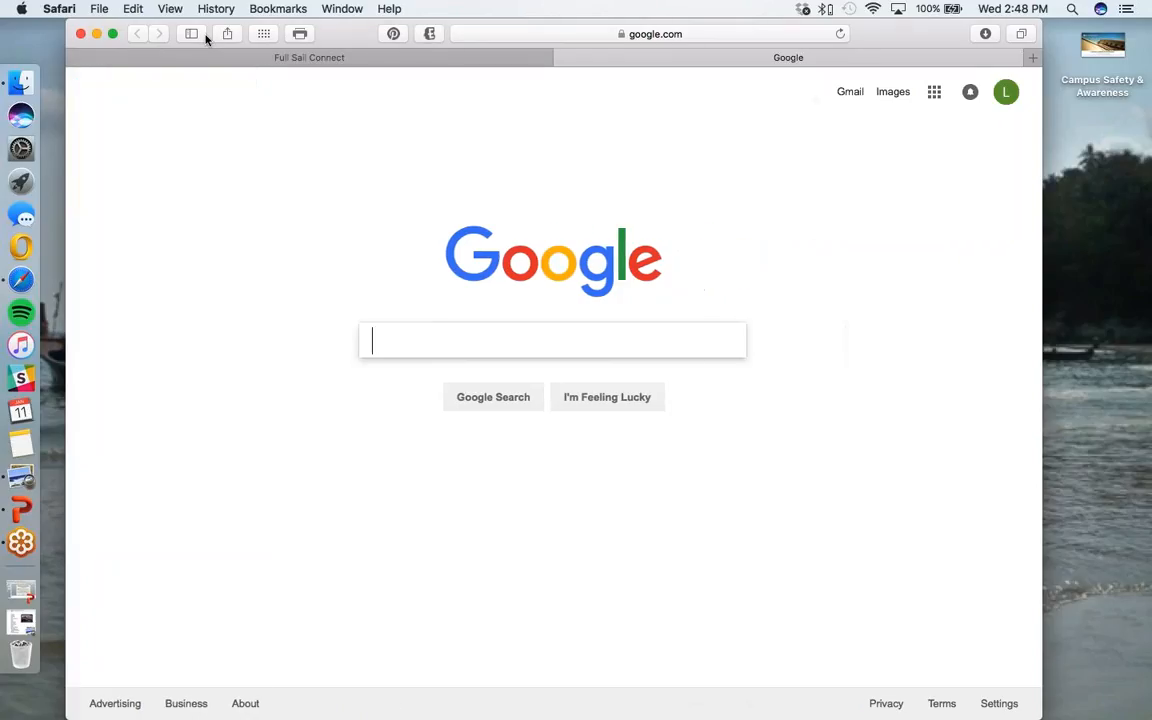
drag(339, 34, 331, 44)
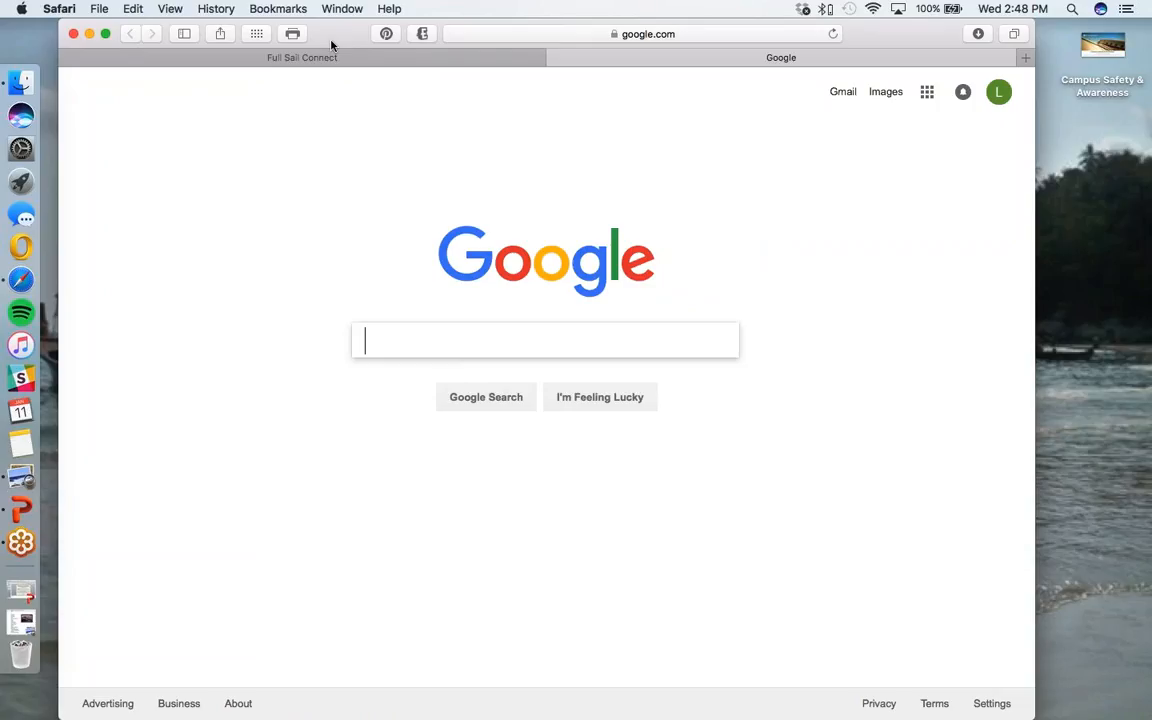
- Review Safari's General preferences, including the options for what new windows open with, and close them without changes
click(62, 9)
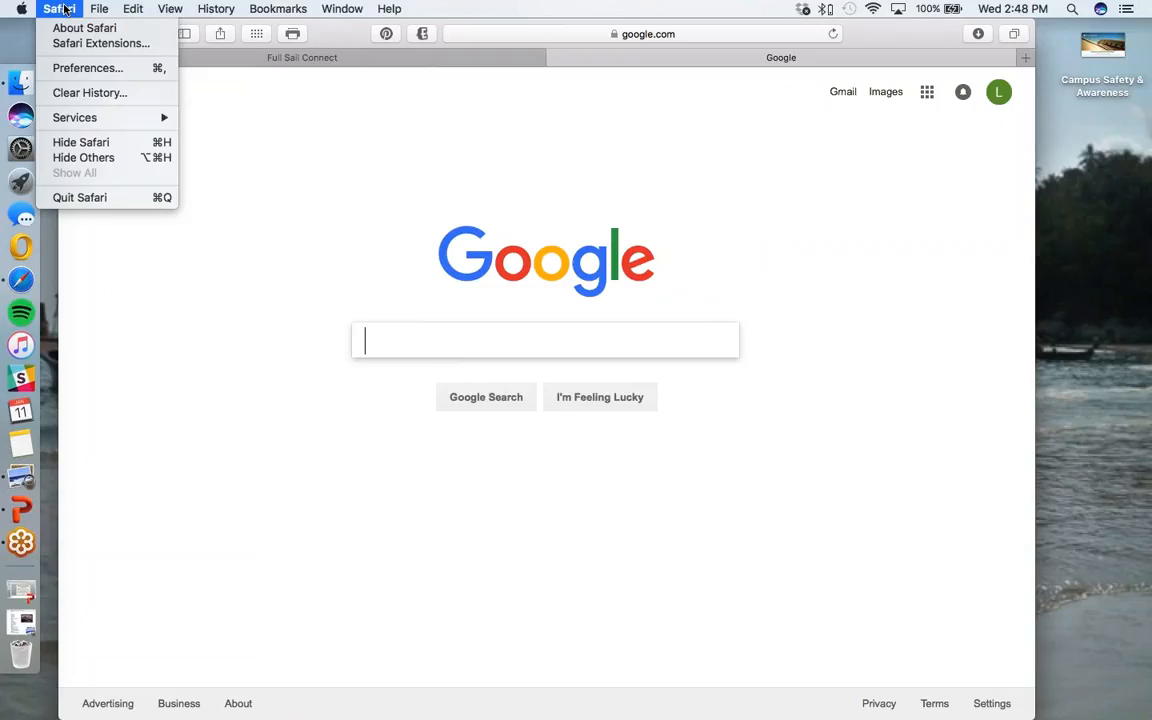
click(85, 67)
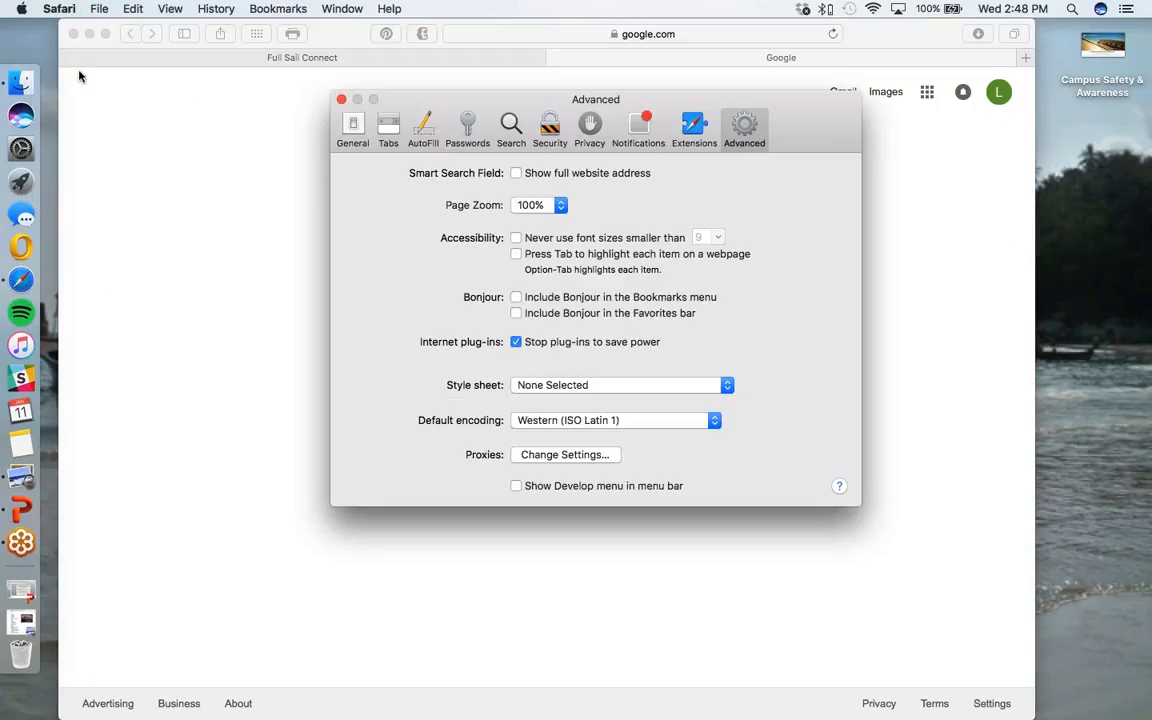
click(349, 127)
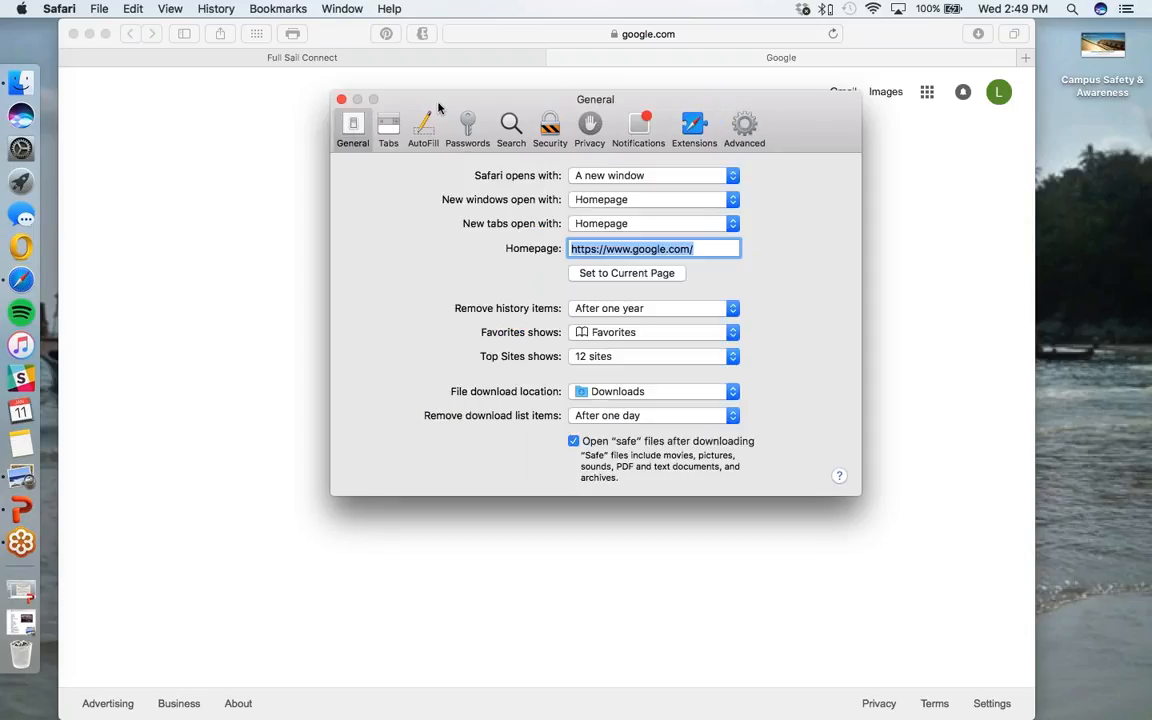
drag(443, 103, 433, 38)
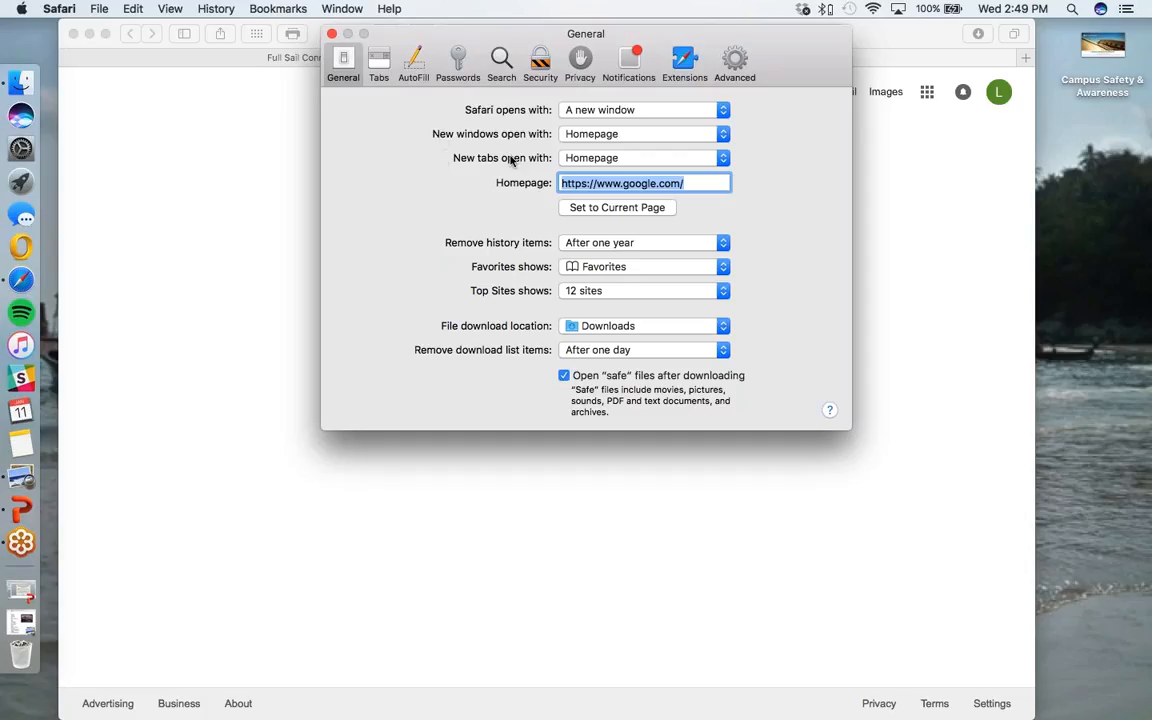
click(722, 134)
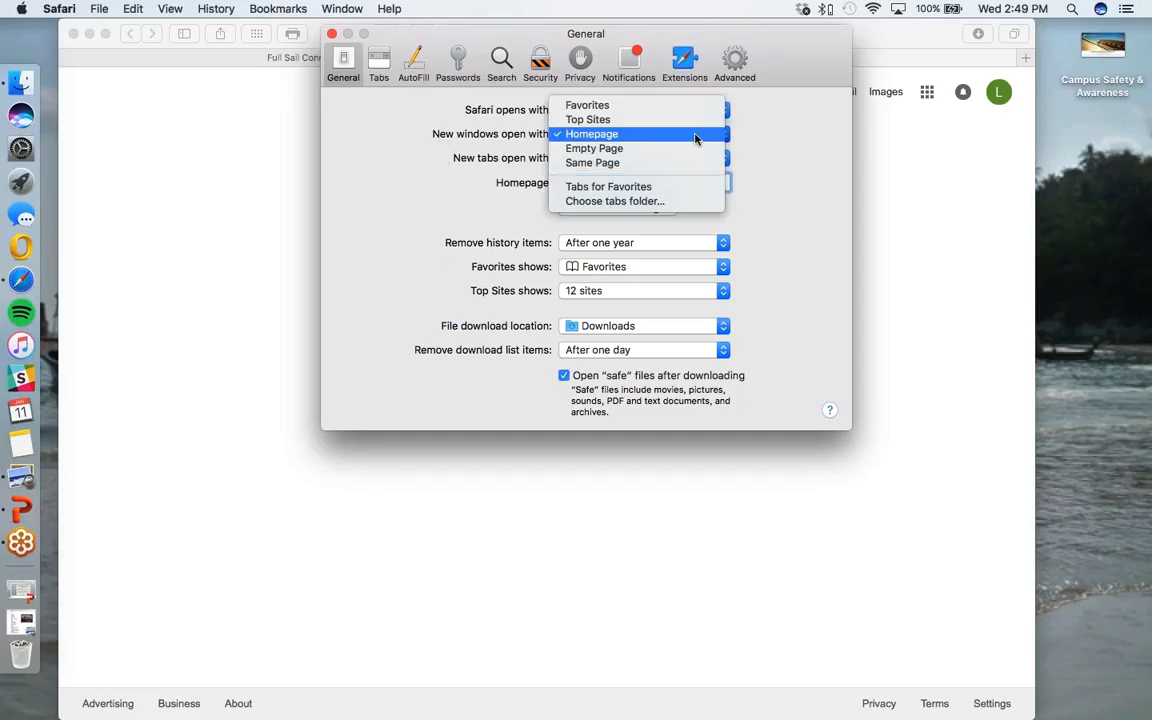
click(794, 148)
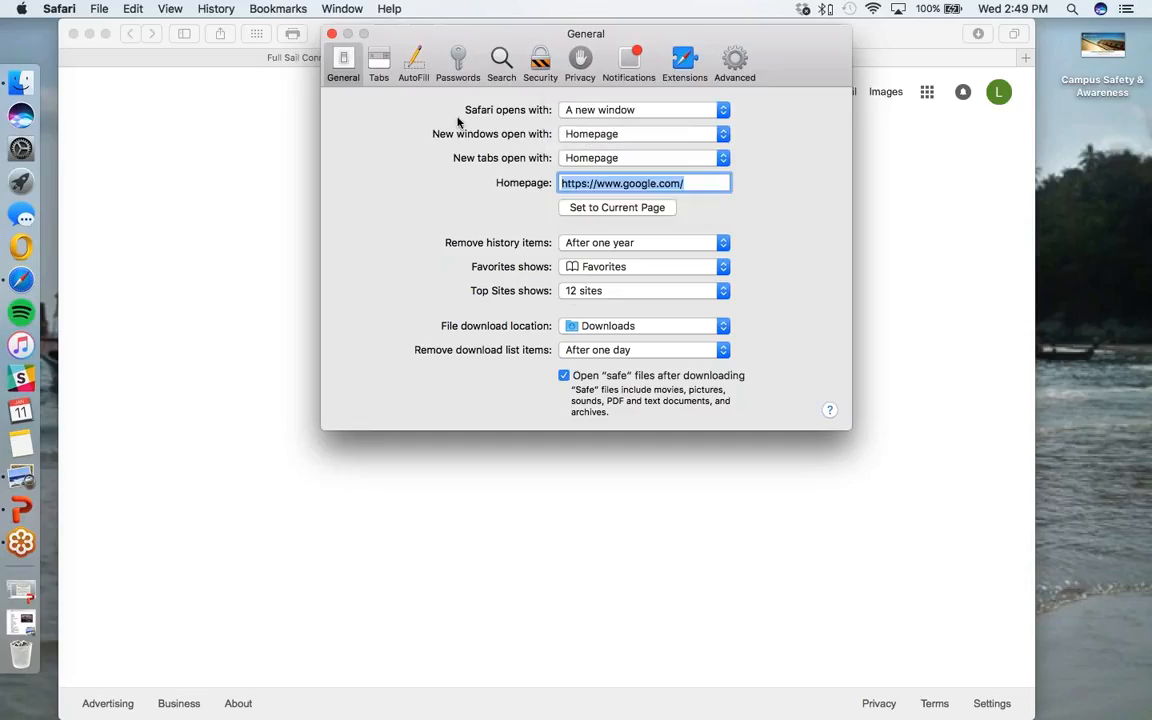
click(331, 35)
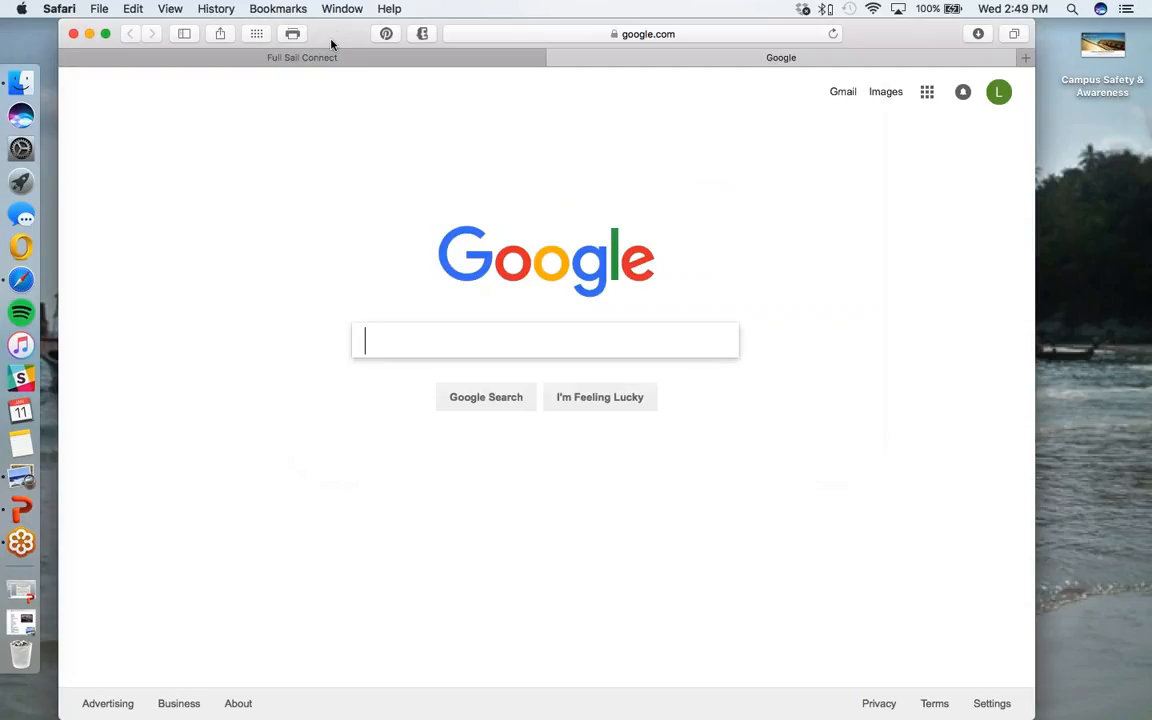
- Close the Safari window, review the topic list in the Mac Basics Sierra document, and minimize the document
click(72, 34)
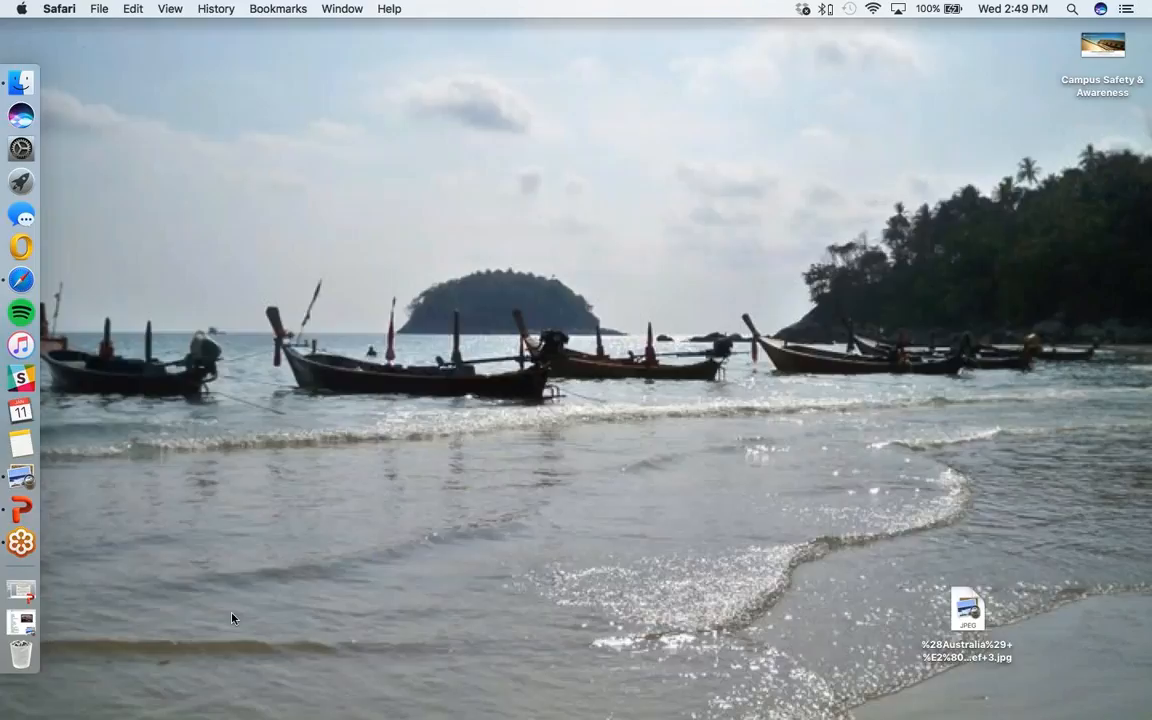
click(26, 620)
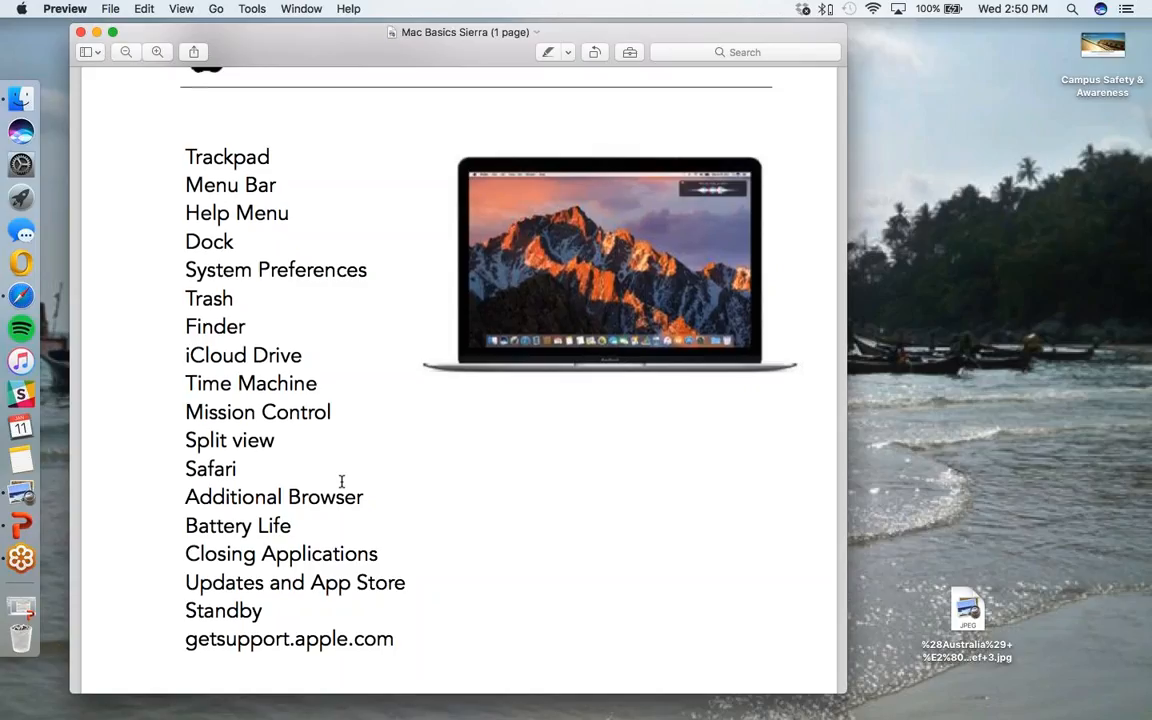
scroll(380, 416, down, 1)
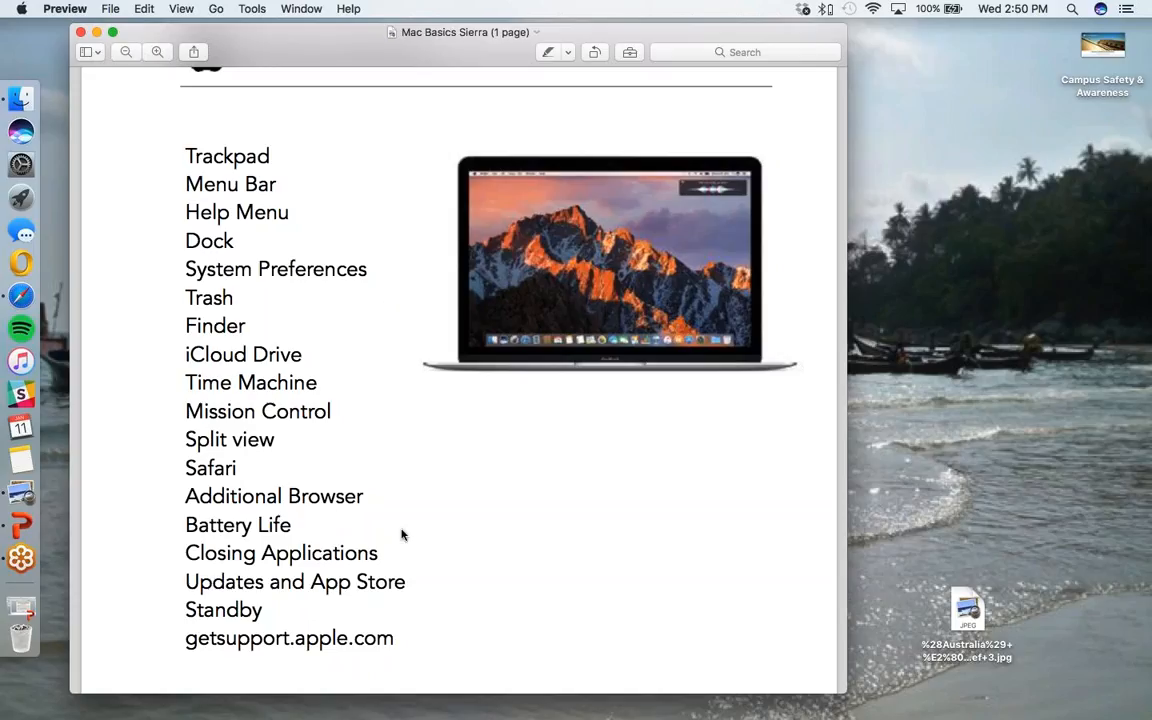
click(97, 33)
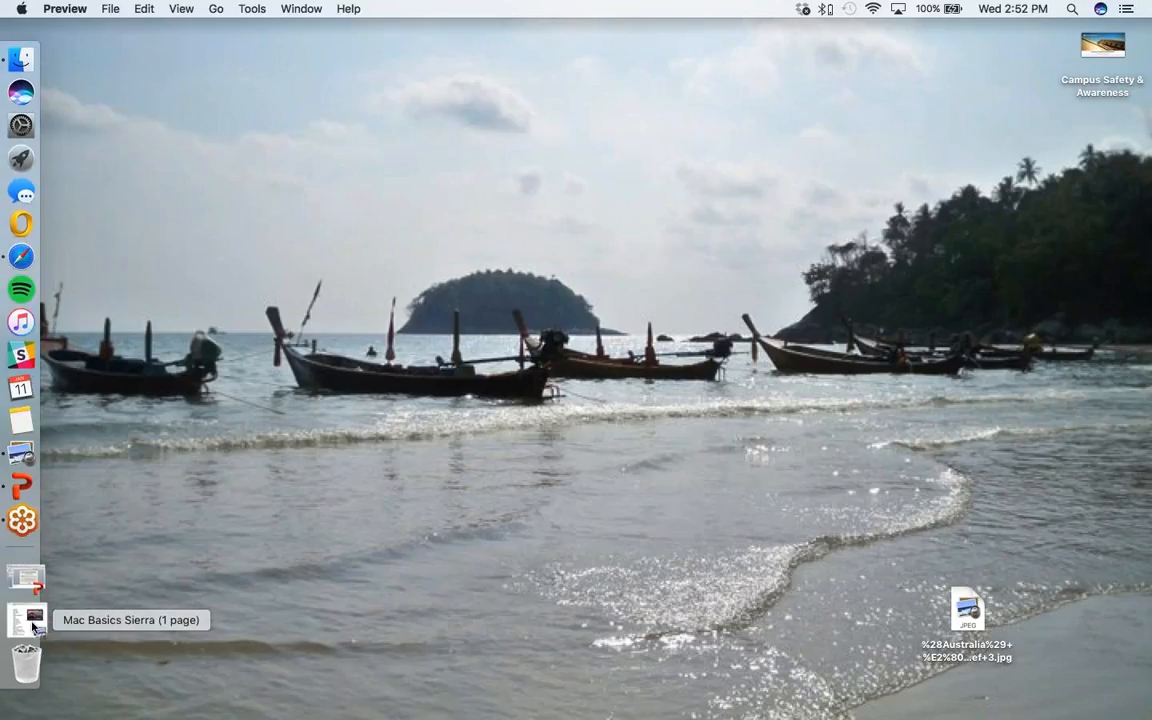
- Open a Safari window, close only that window, and open a new one from the Dock
click(24, 279)
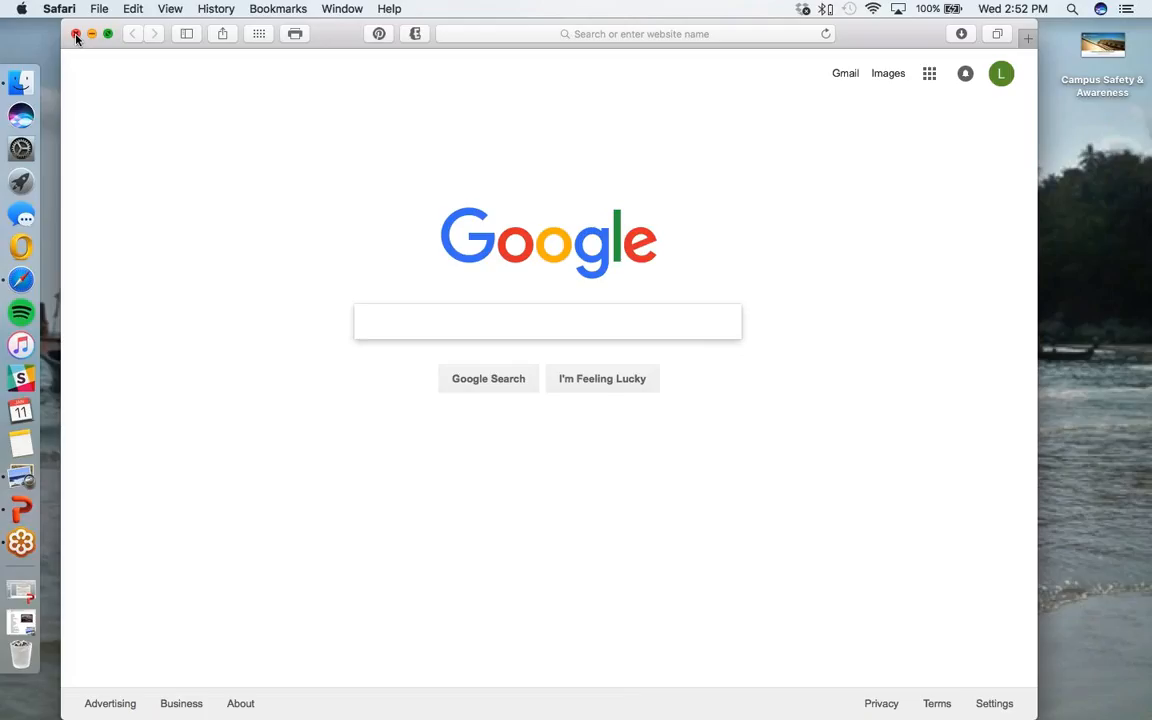
click(76, 35)
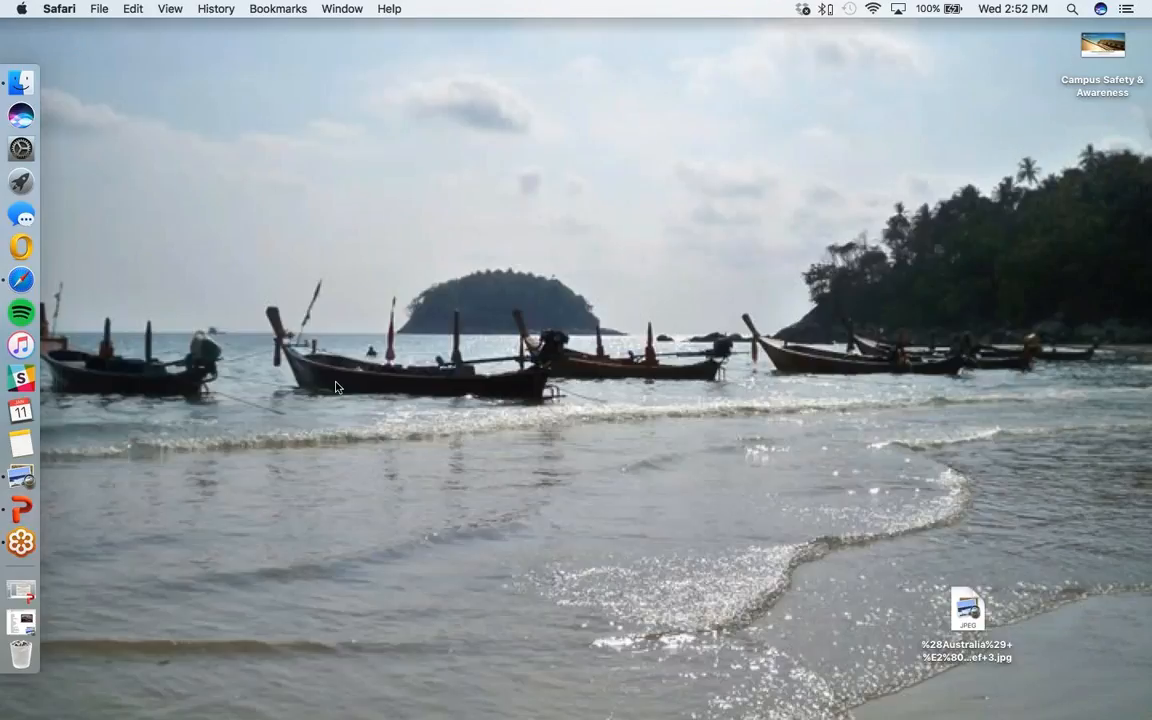
click(31, 286)
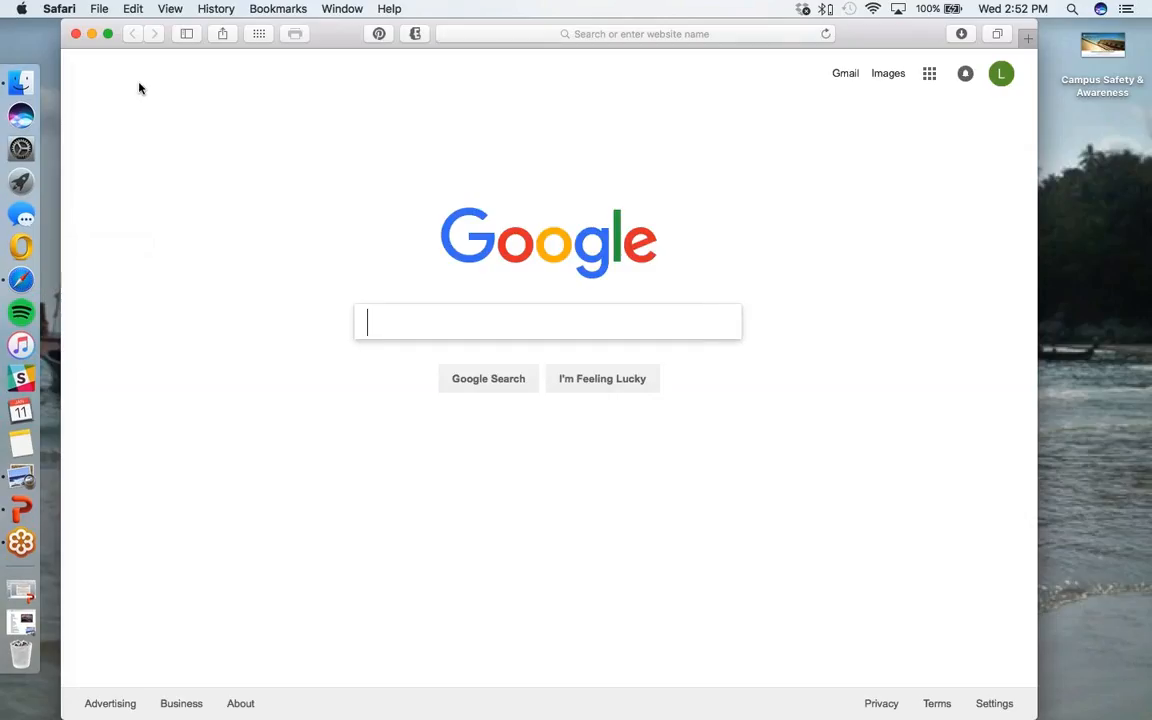
- Check the Quit Safari command without using it, and quit Safari through its Dock options
click(59, 10)
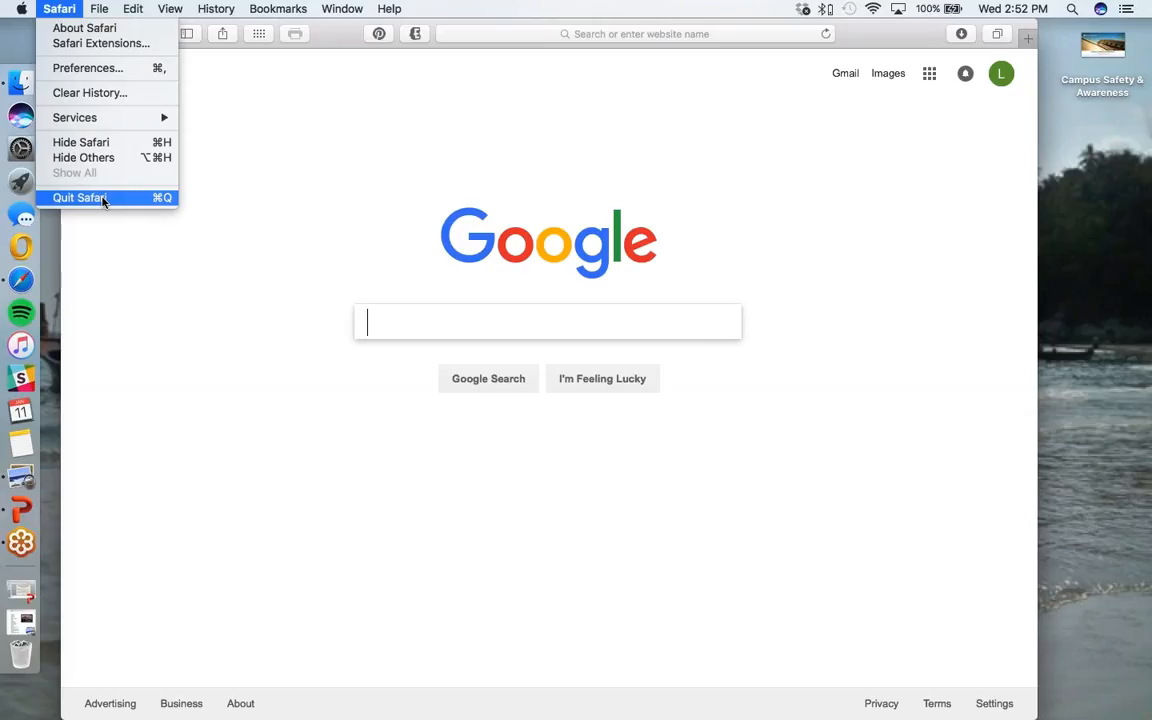
click(294, 201)
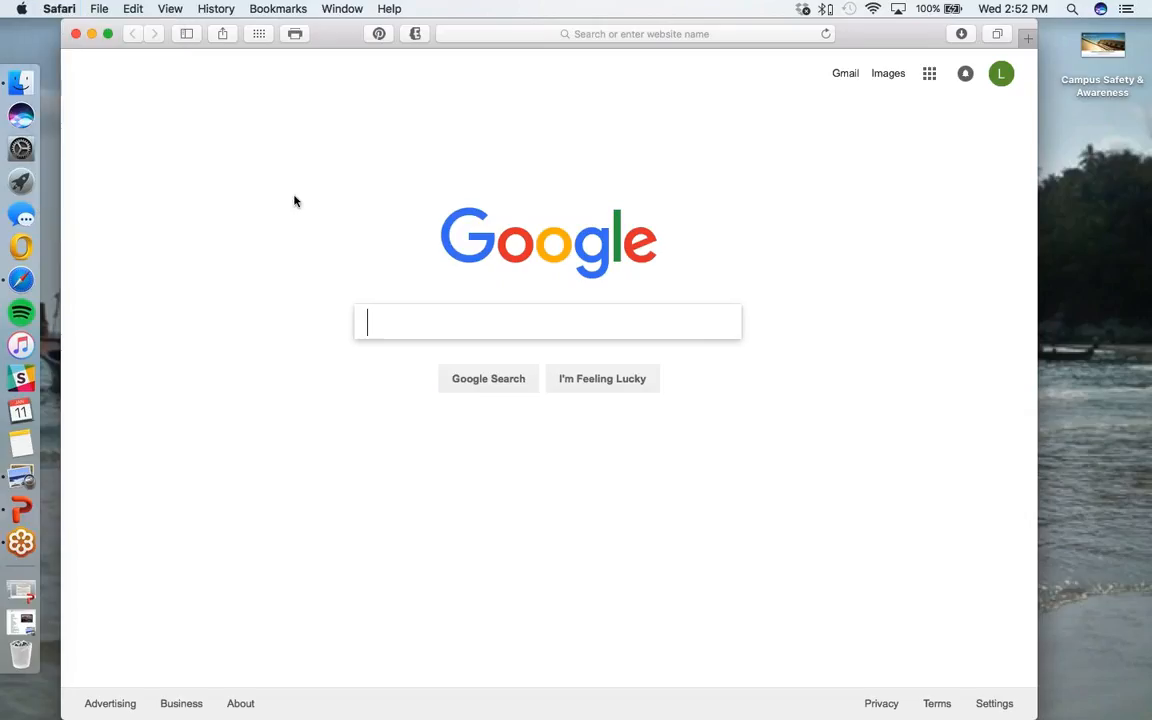
right_click(25, 286)
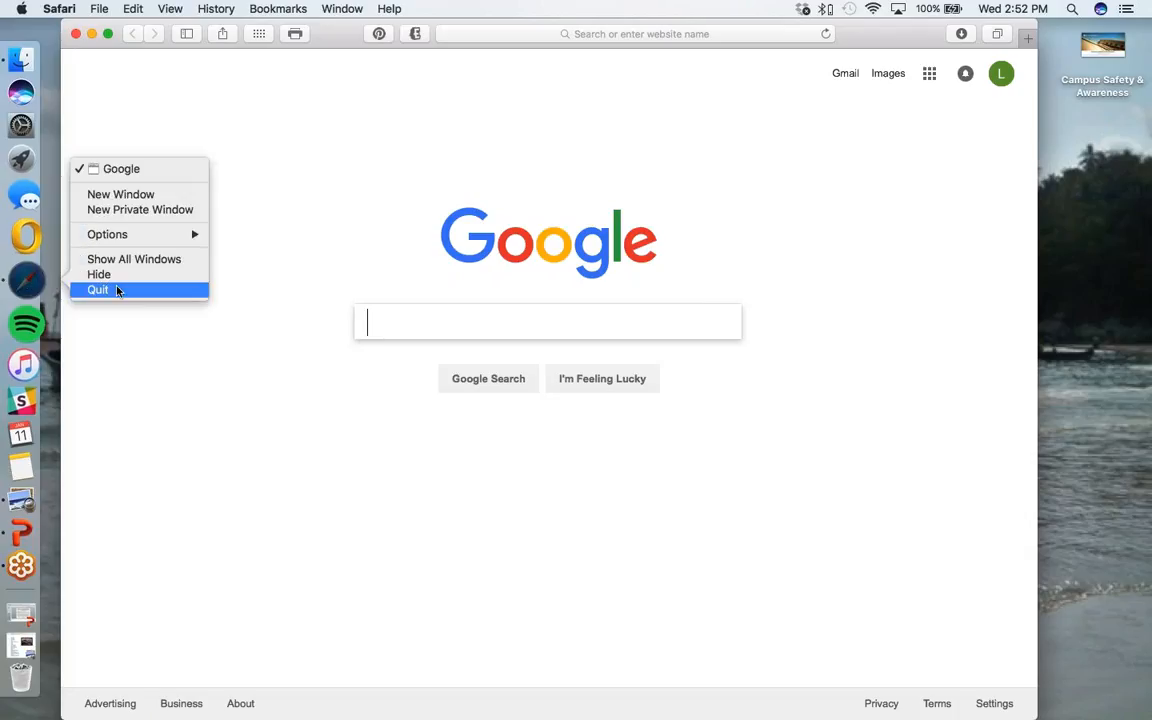
click(328, 256)
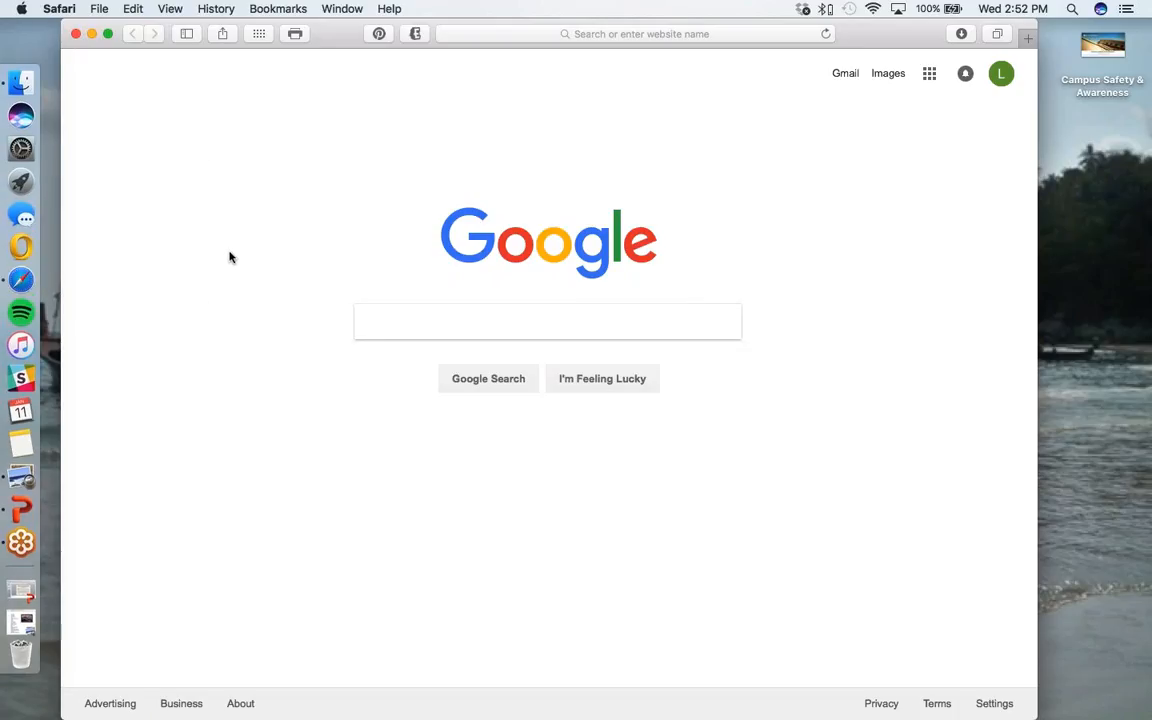
right_click(27, 285)
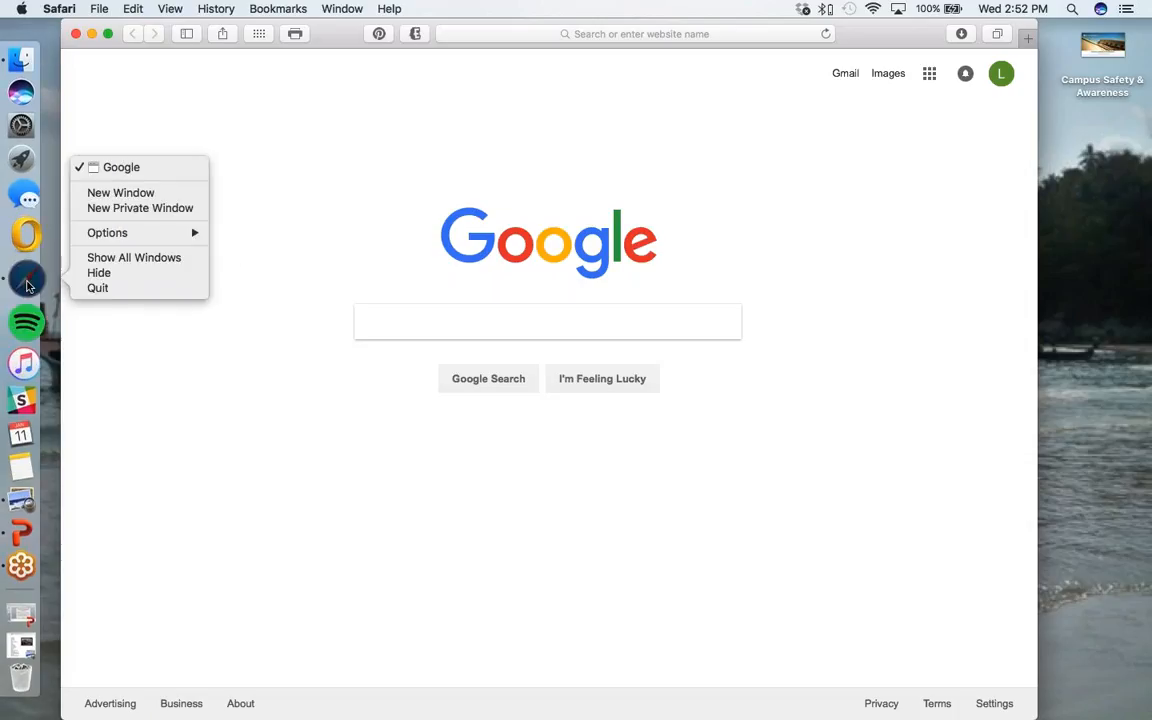
click(96, 289)
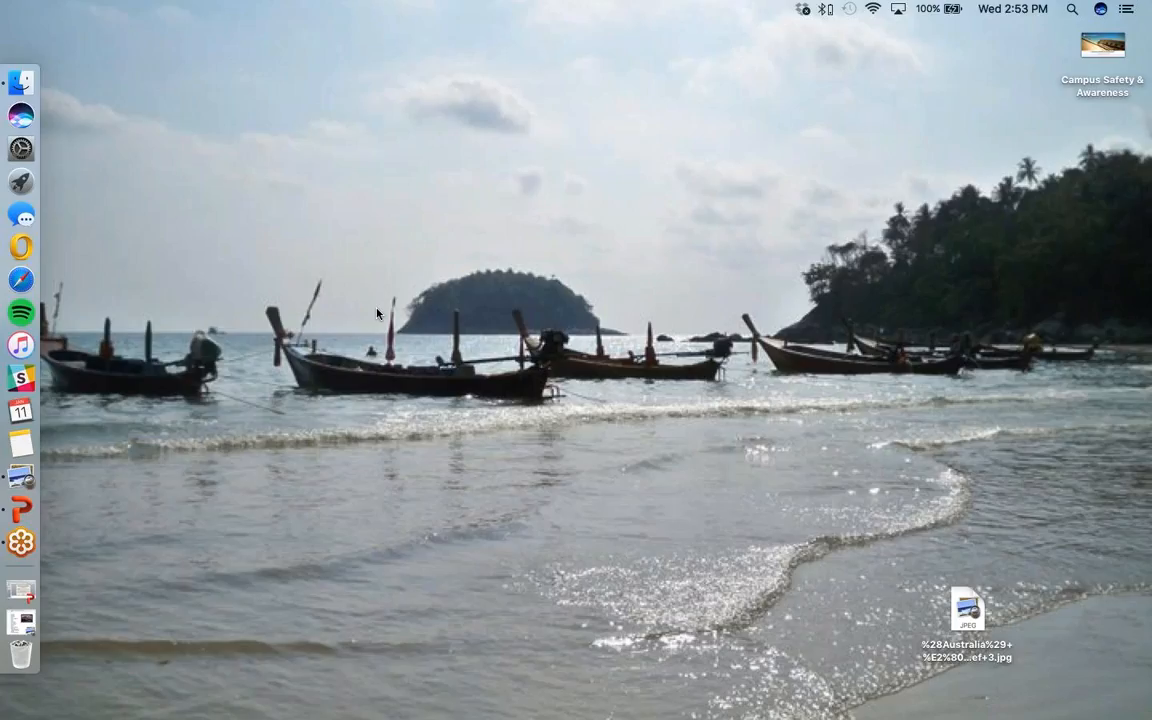
- Lower the display brightness to about half
key(XF86MonBrightnessDown)
key(XF86MonBrightnessDown)
key(XF86MonBrightnessDown)
key(XF86MonBrightnessDown)
key(XF86MonBrightnessDown)
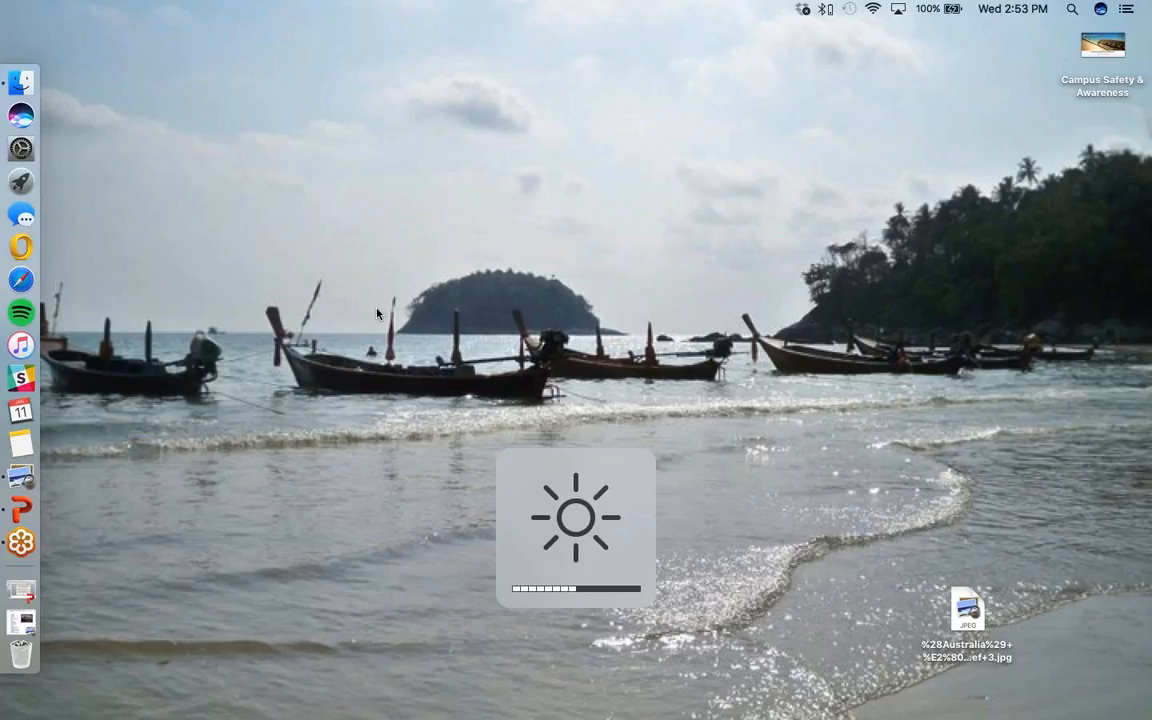
- Dim the display one more notch, raise its brightness back up, and increase the keyboard backlight
key(XF86MonBrightnessDown)
key(XF86MonBrightnessUp)
key(XF86MonBrightnessUp)
key(XF86MonBrightnessUp)
key(XF86MonBrightnessUp)
key(XF86MonBrightnessUp)
key(XF86MonBrightnessUp)
key(XF86MonBrightnessUp)
key(XF86MonBrightnessUp)
key(XF86MonBrightnessUp)
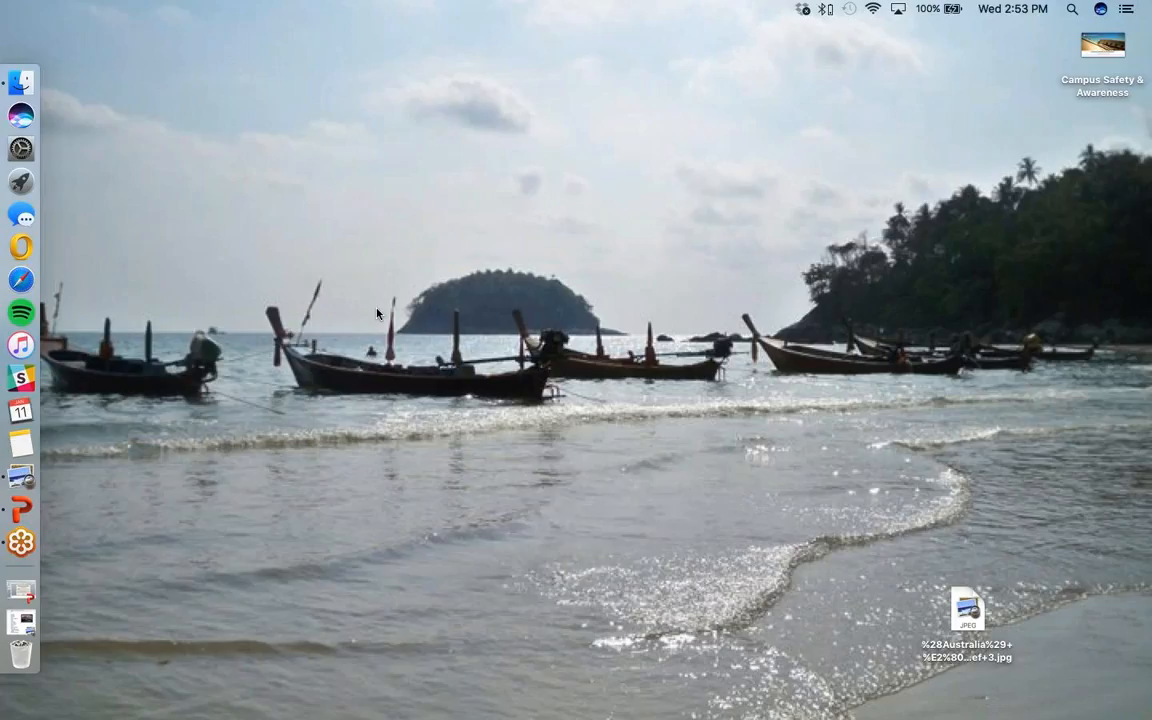
key(XF86KbdBrightnessUp)
- Check the connected Bluetooth mouse's battery level without changing any Bluetooth setting
click(825, 11)
mouse_move(830, 88)
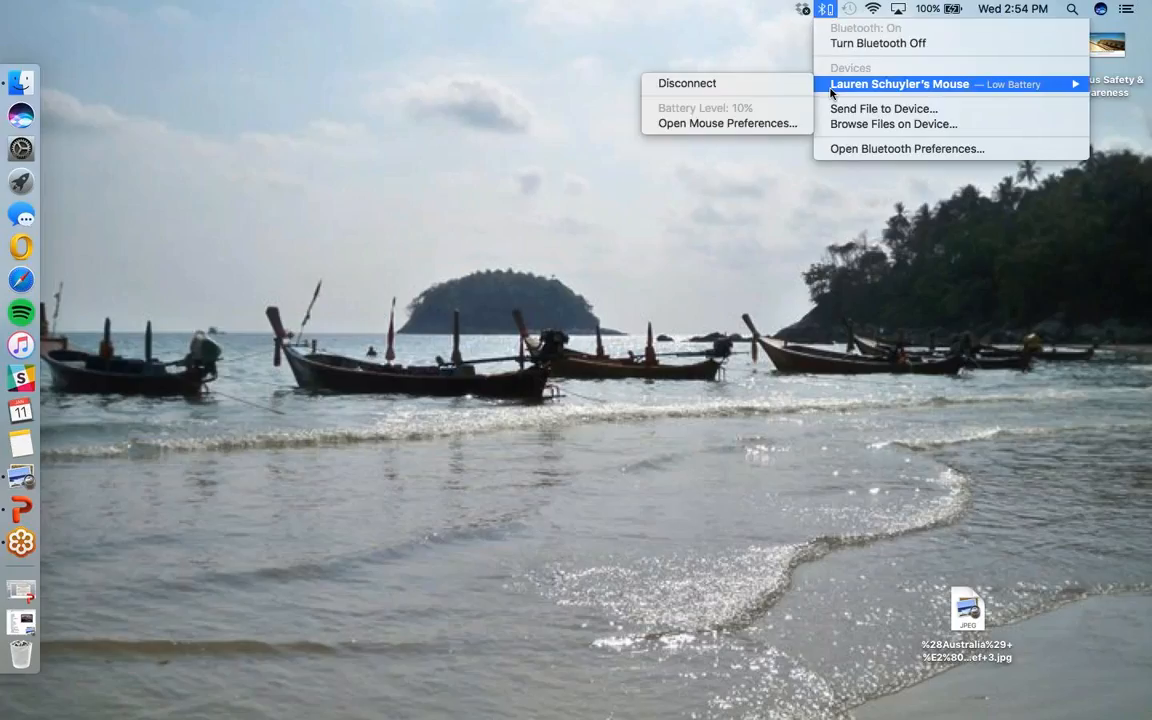
click(750, 50)
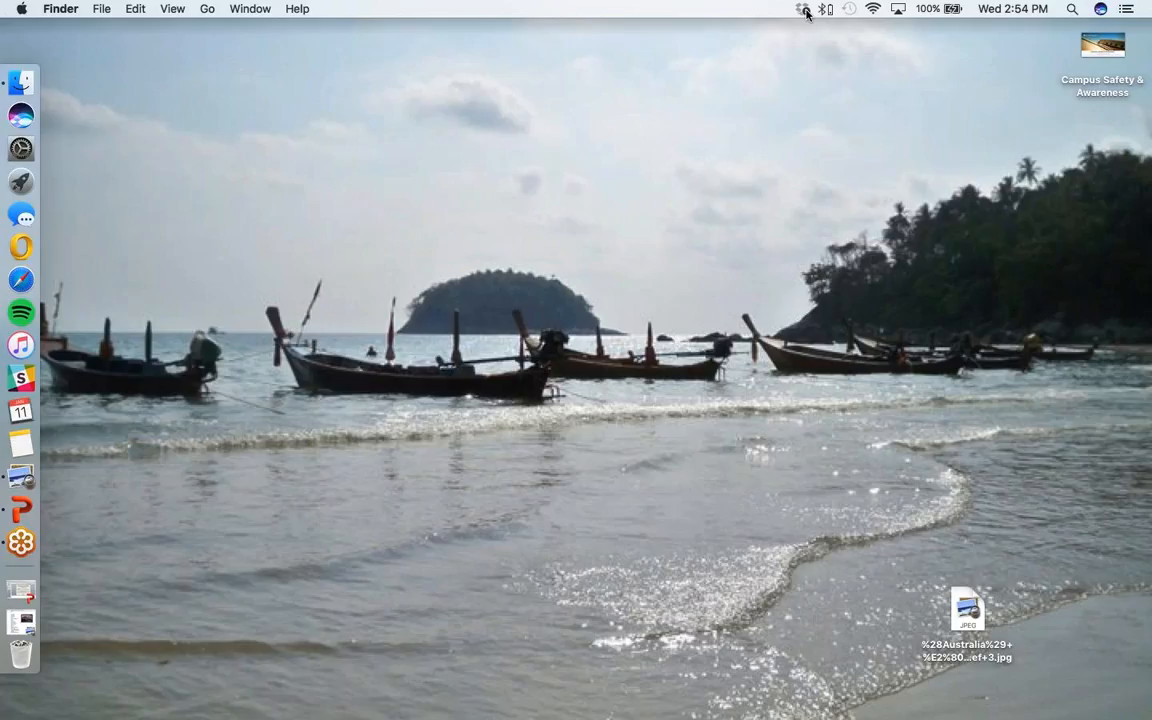
- Restore the Mac Basics Sierra document, check the topics following Battery Life, and minimize the document again
click(21, 622)
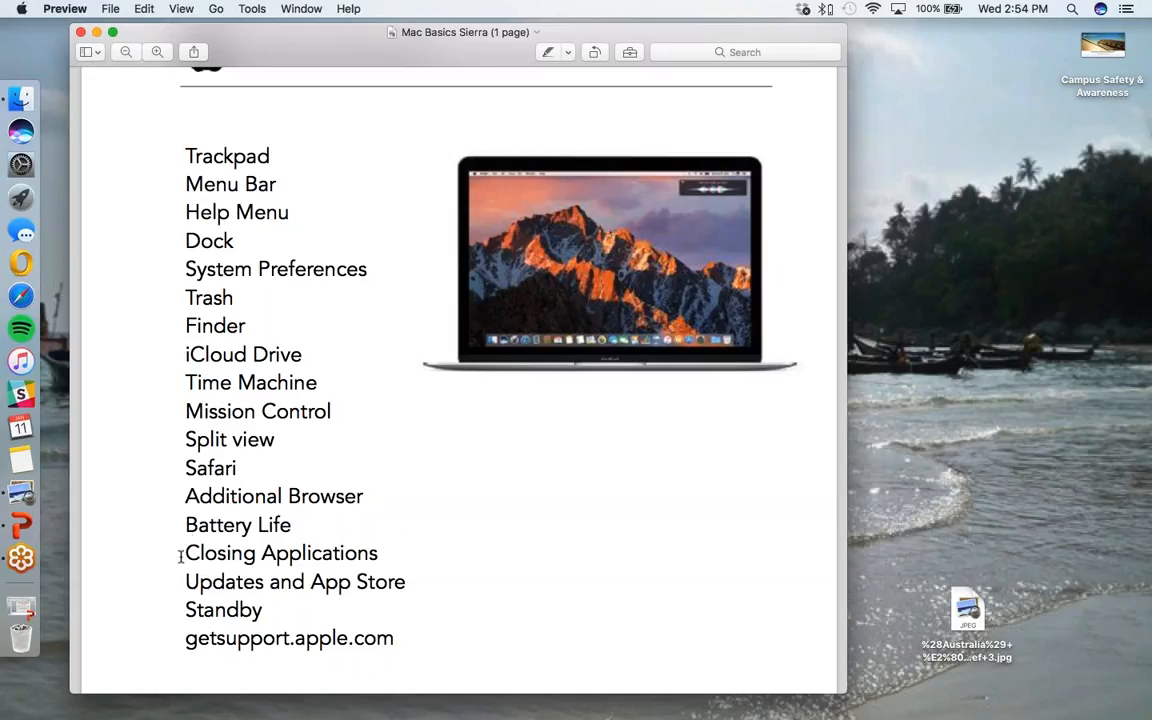
scroll(180, 550, down, 2)
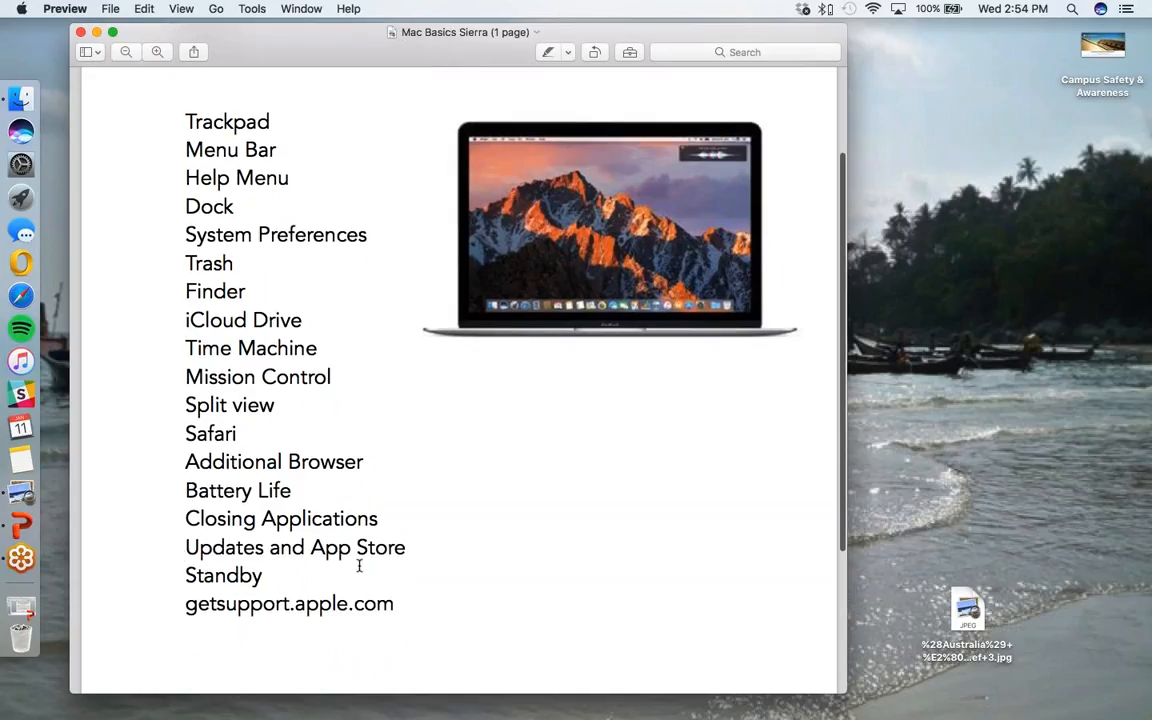
click(96, 32)
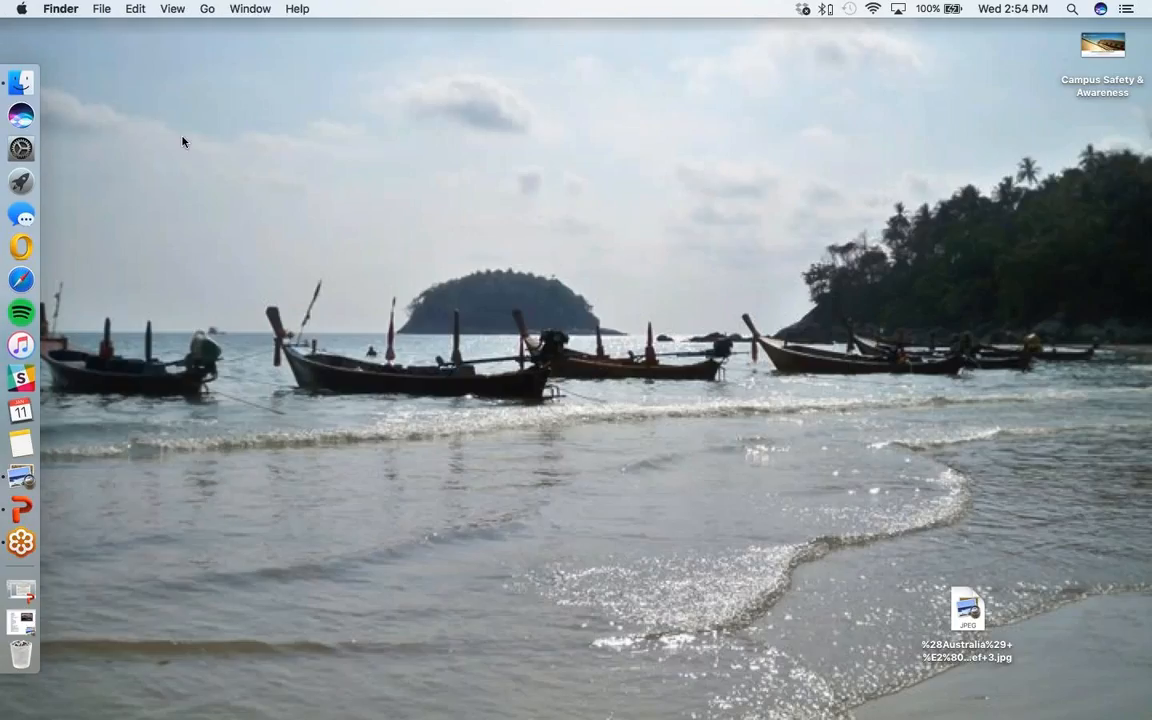
- Browse Launchpad back to its first page to find the App Store among the applications, and return to the desktop
click(22, 183)
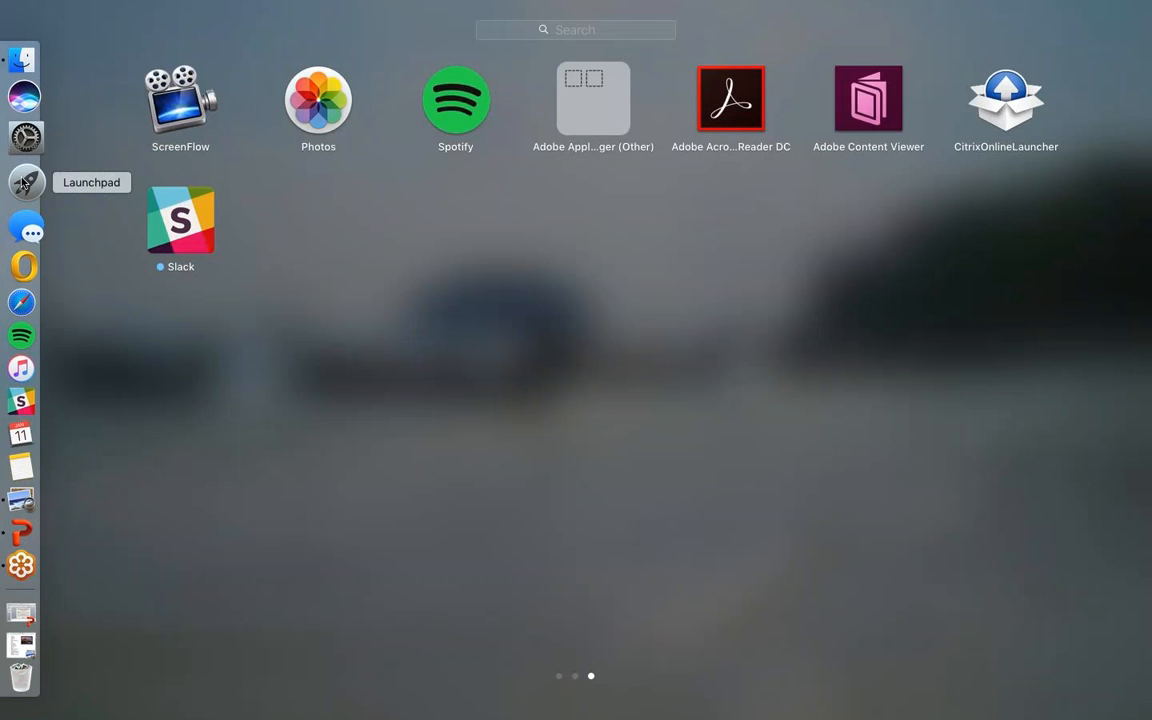
scroll(334, 329, left, 3)
scroll(336, 330, left, 3)
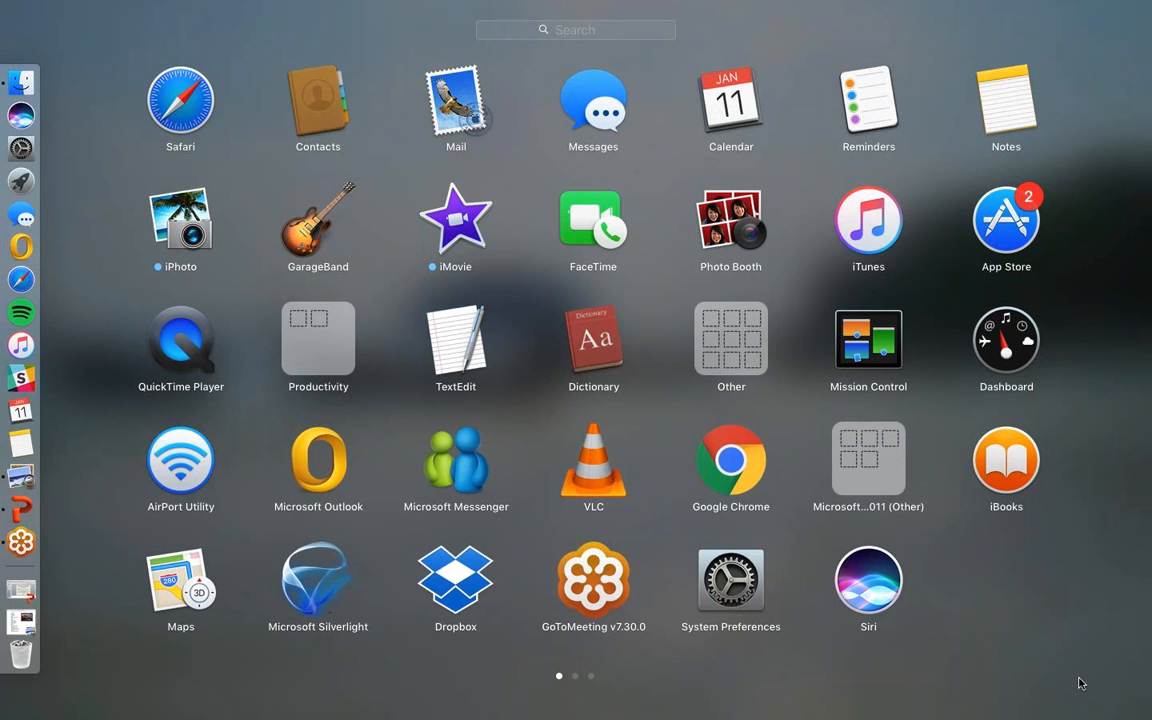
click(1036, 674)
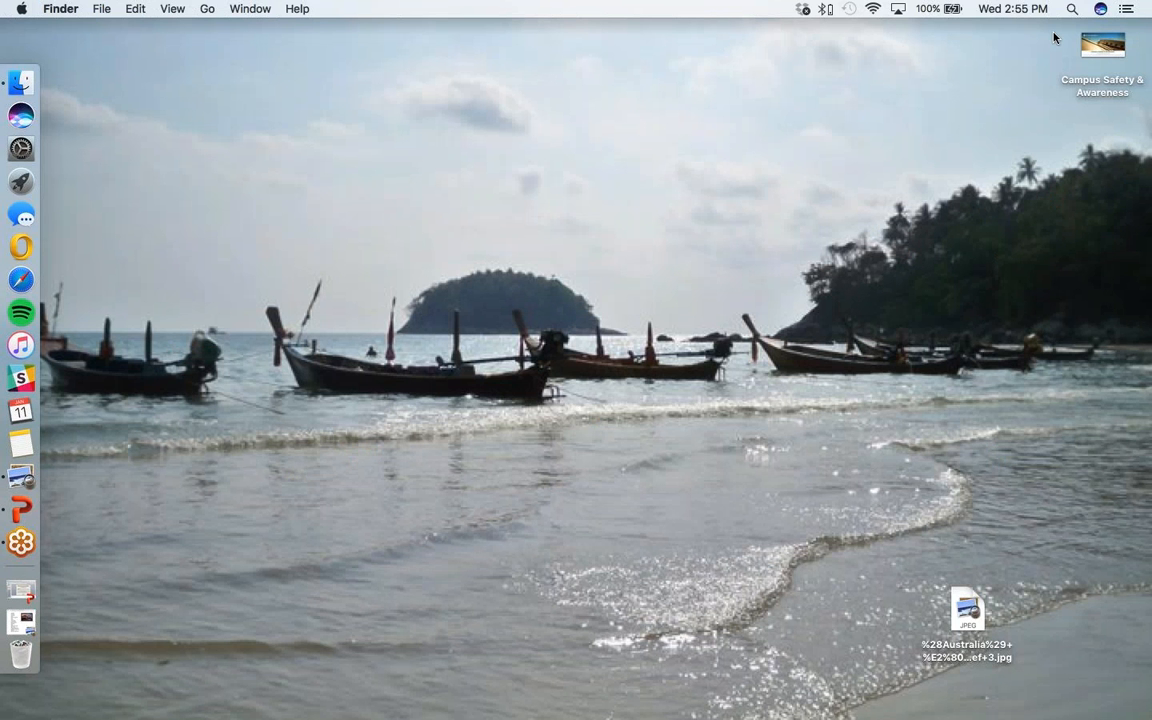
- Open the App Store from the Apple system commands, shift its window slightly left, and review the available updates
click(22, 9)
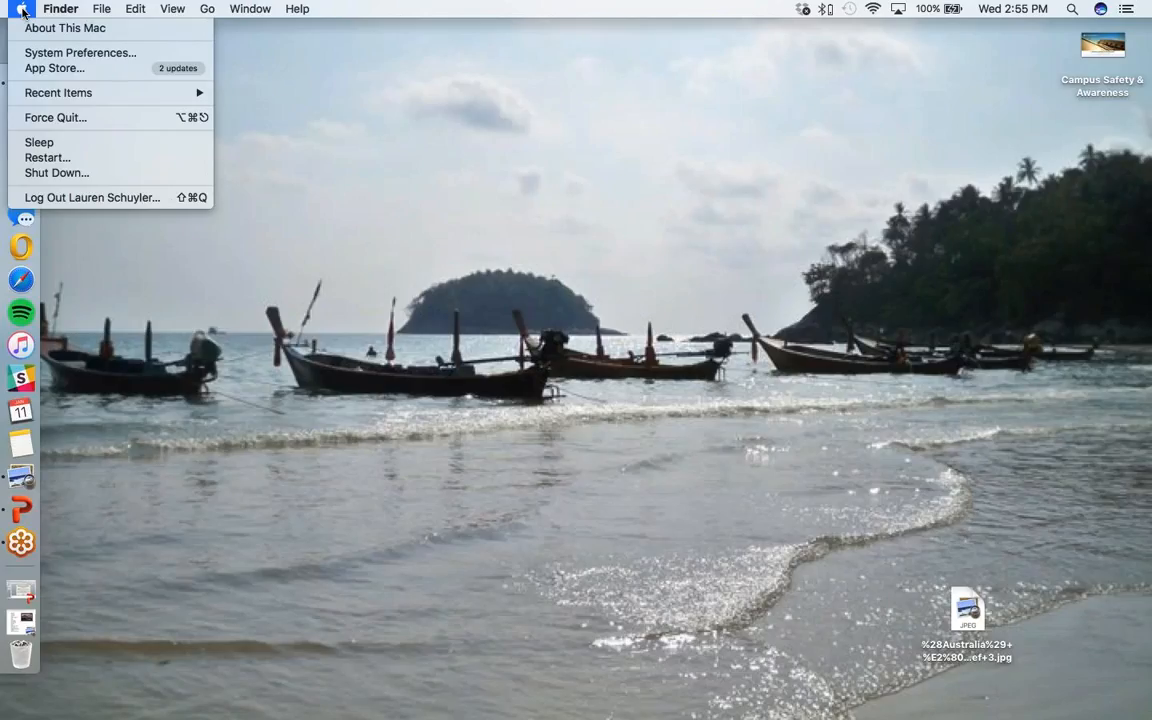
click(126, 74)
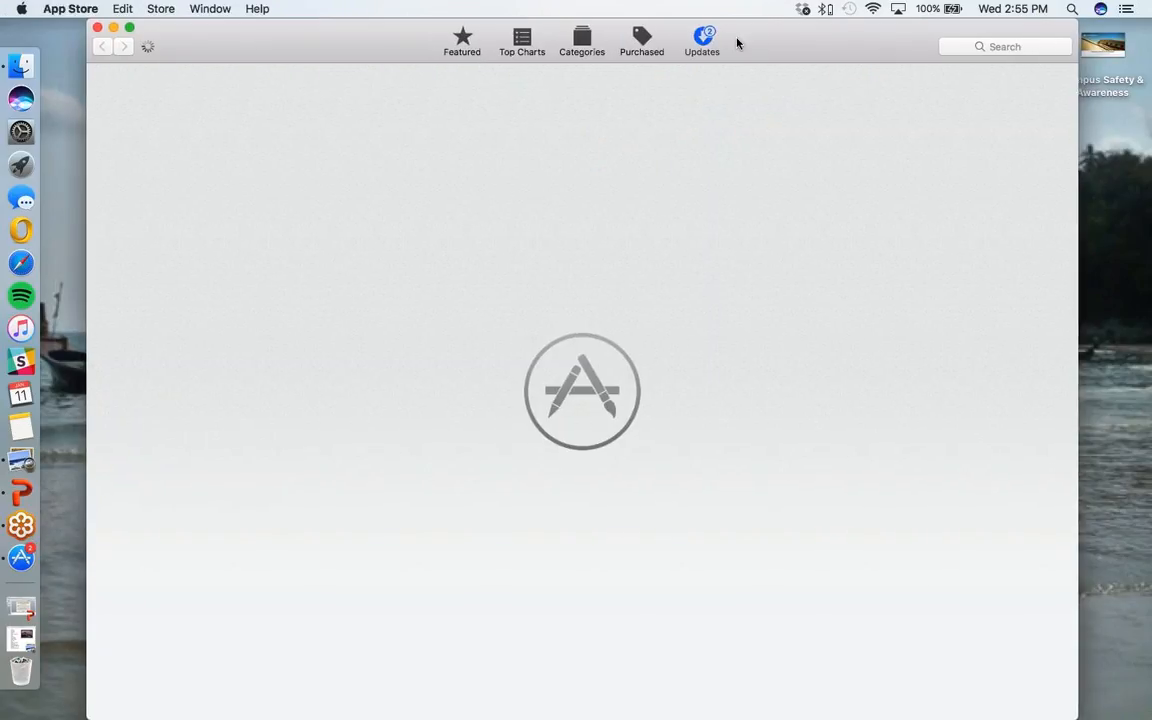
drag(737, 43, 692, 43)
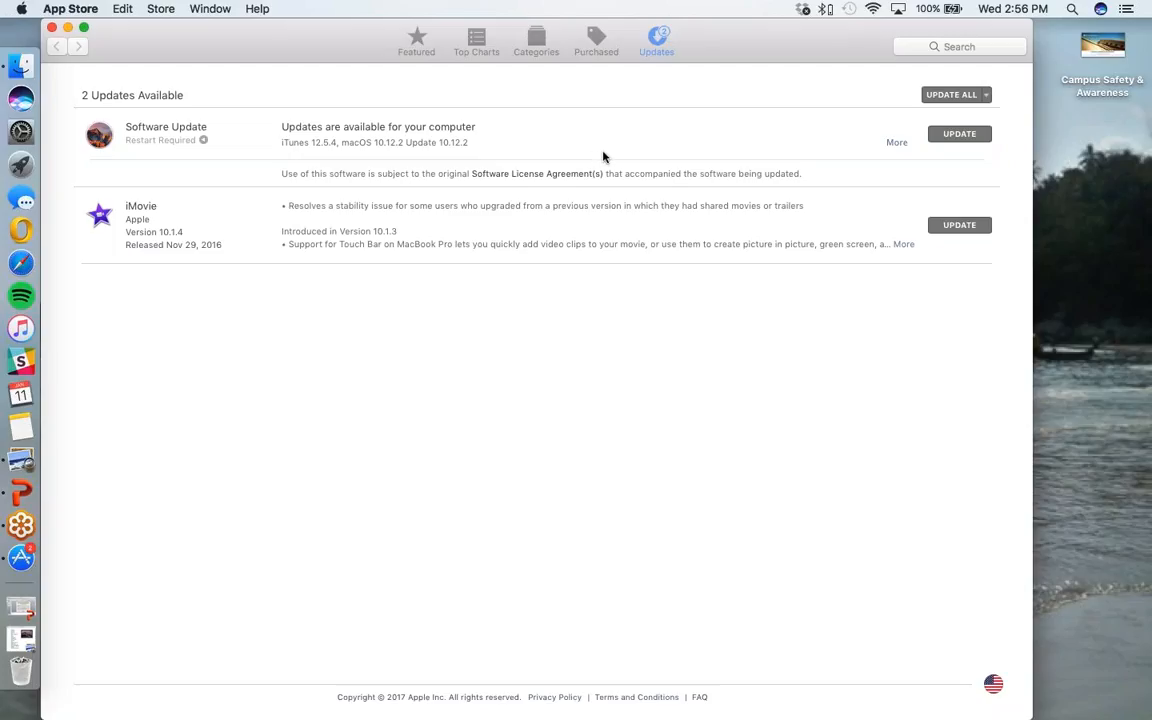
- Browse the App Store's Featured page through its app collections and back to the beginning, and close the App Store window
click(414, 44)
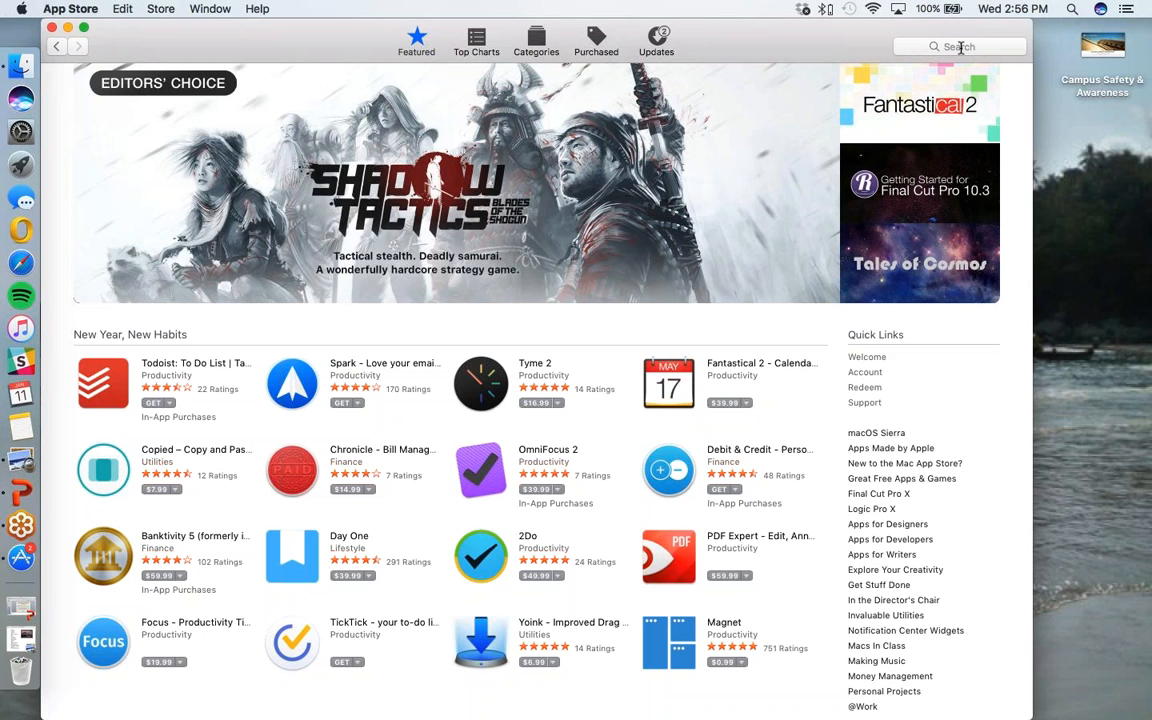
scroll(468, 221, down, 3)
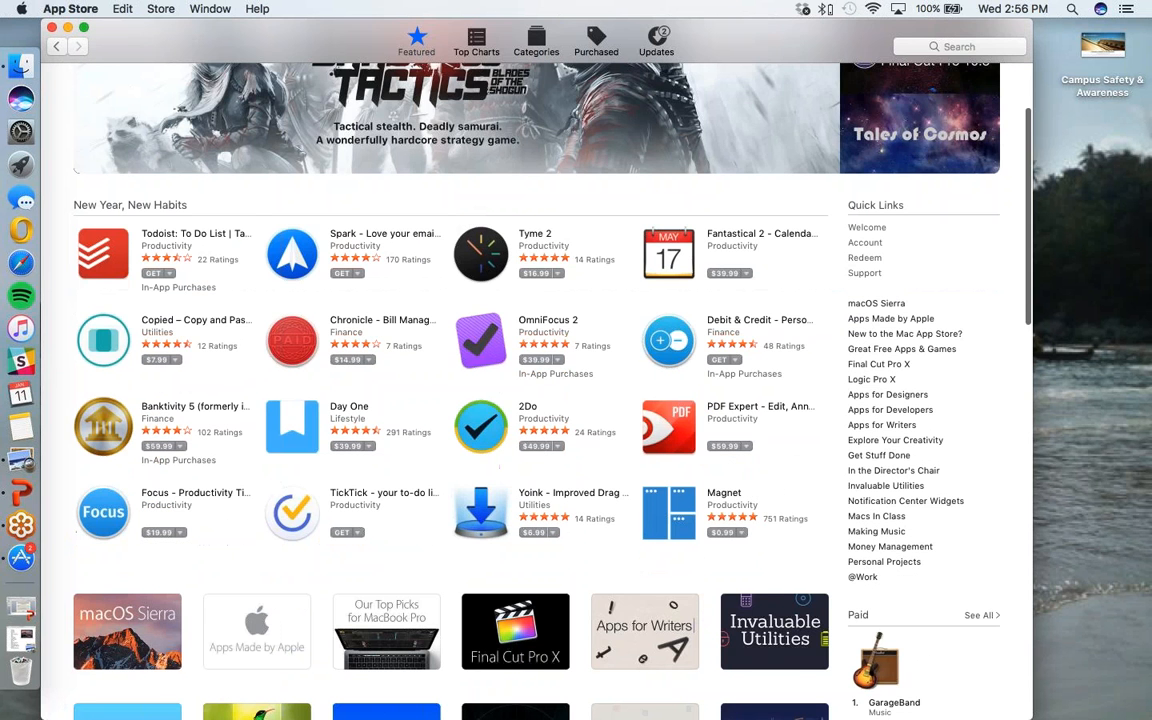
scroll(389, 236, down, 2)
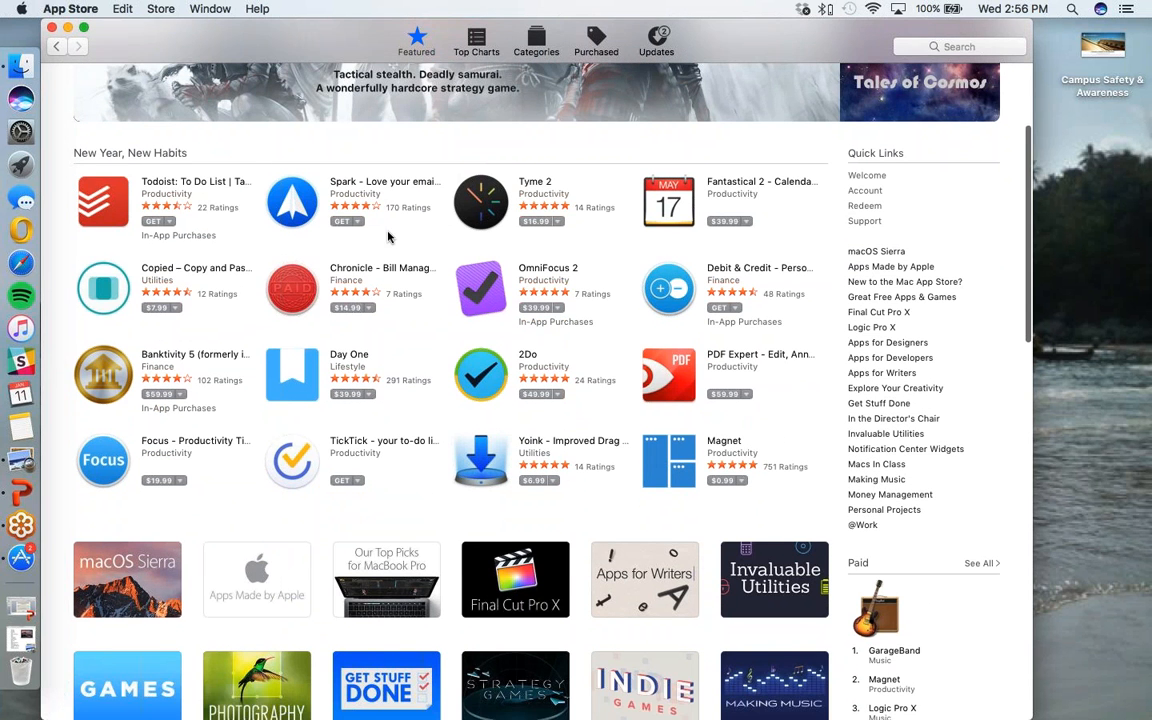
scroll(389, 236, down, 5)
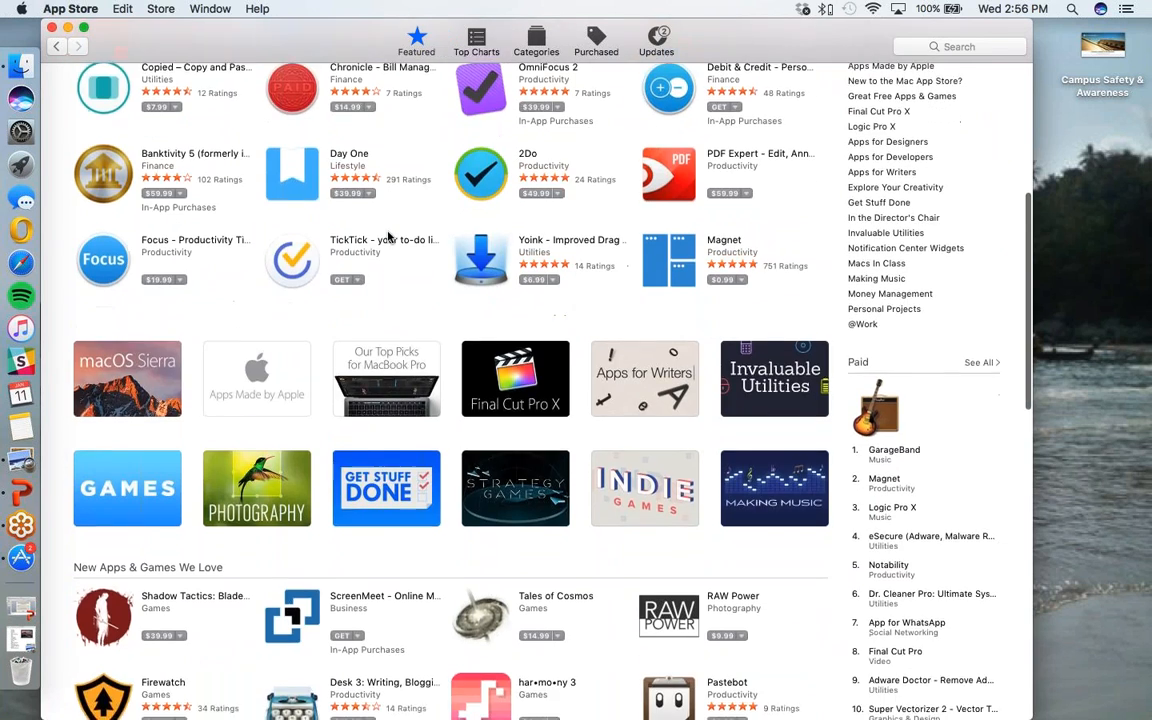
scroll(389, 236, down, 15)
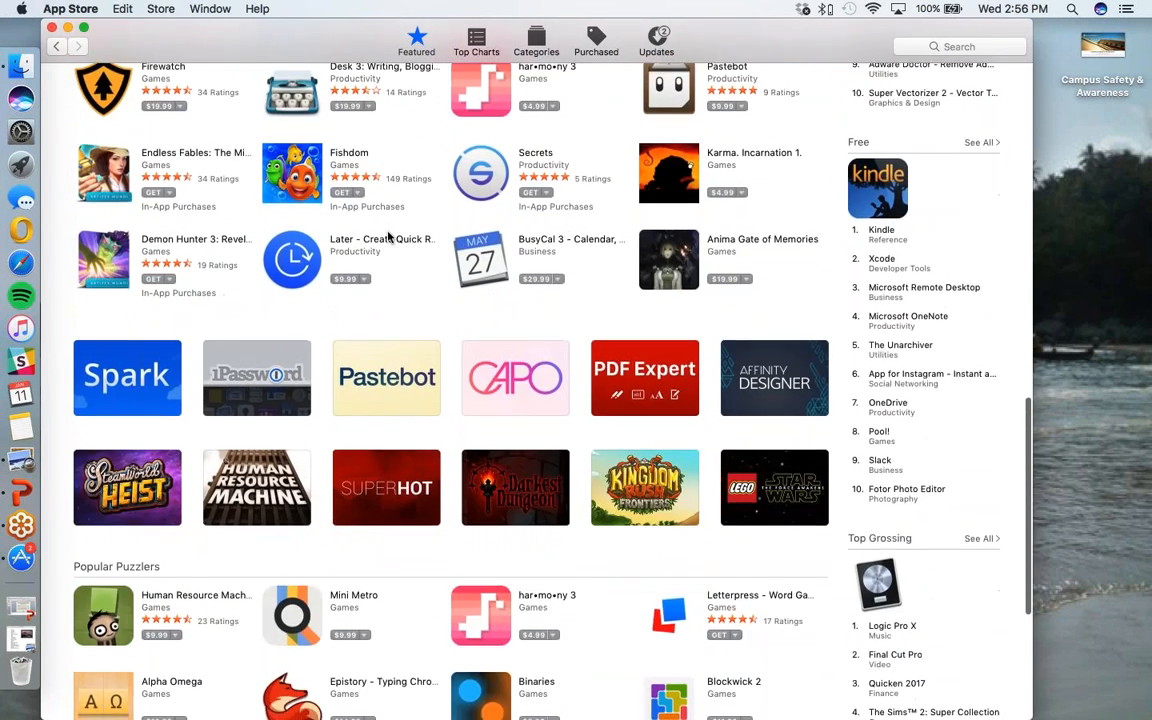
scroll(389, 236, down, 7)
scroll(389, 236, up, 20)
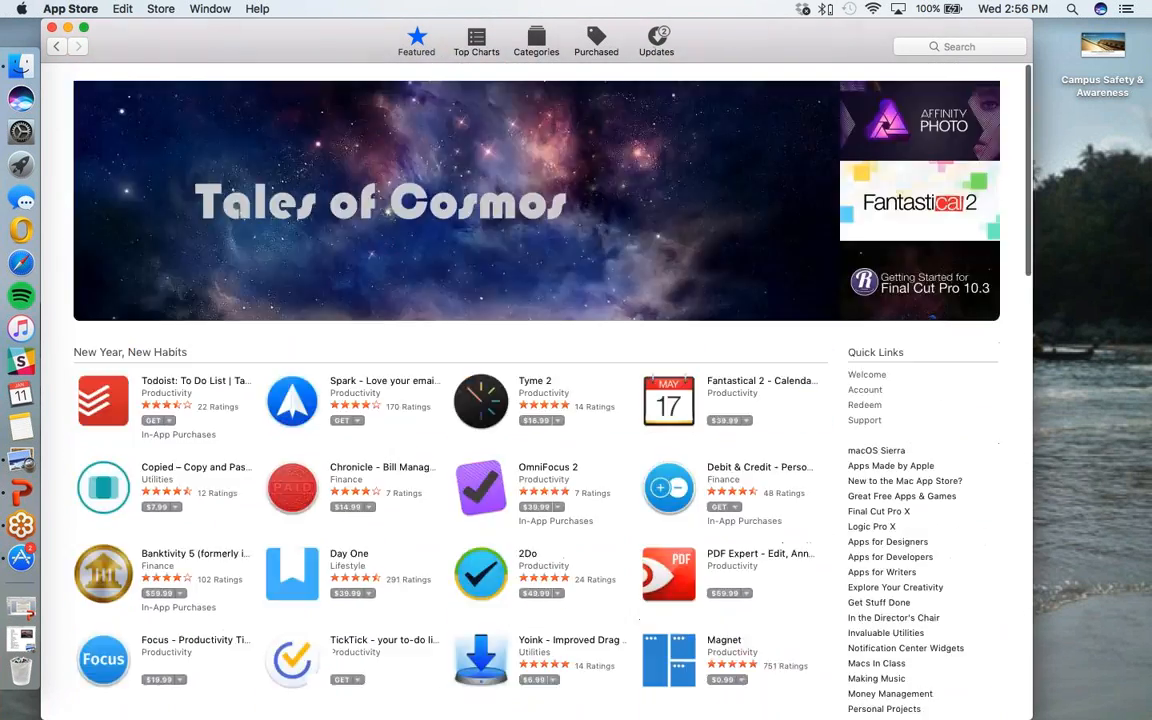
click(53, 32)
- Restore the Mac Basics Sierra document, review the Standby and getsupport.apple.com topics, minimize the document, and bring it back
click(24, 615)
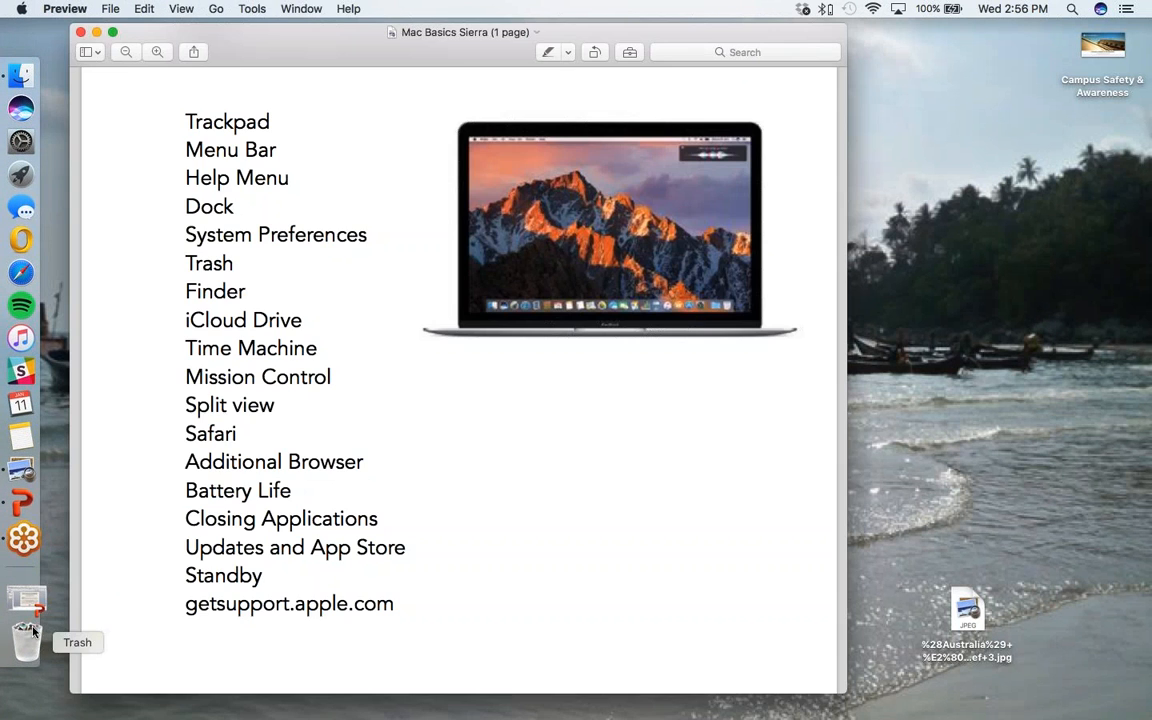
scroll(140, 516, down, 2)
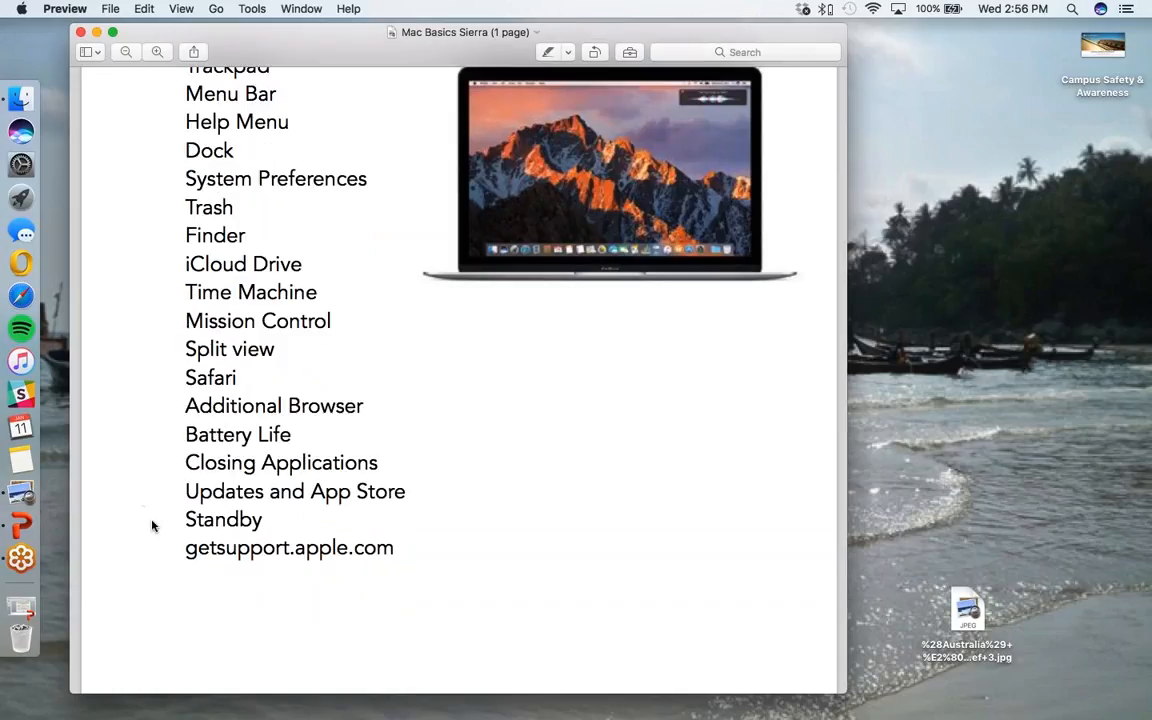
click(96, 32)
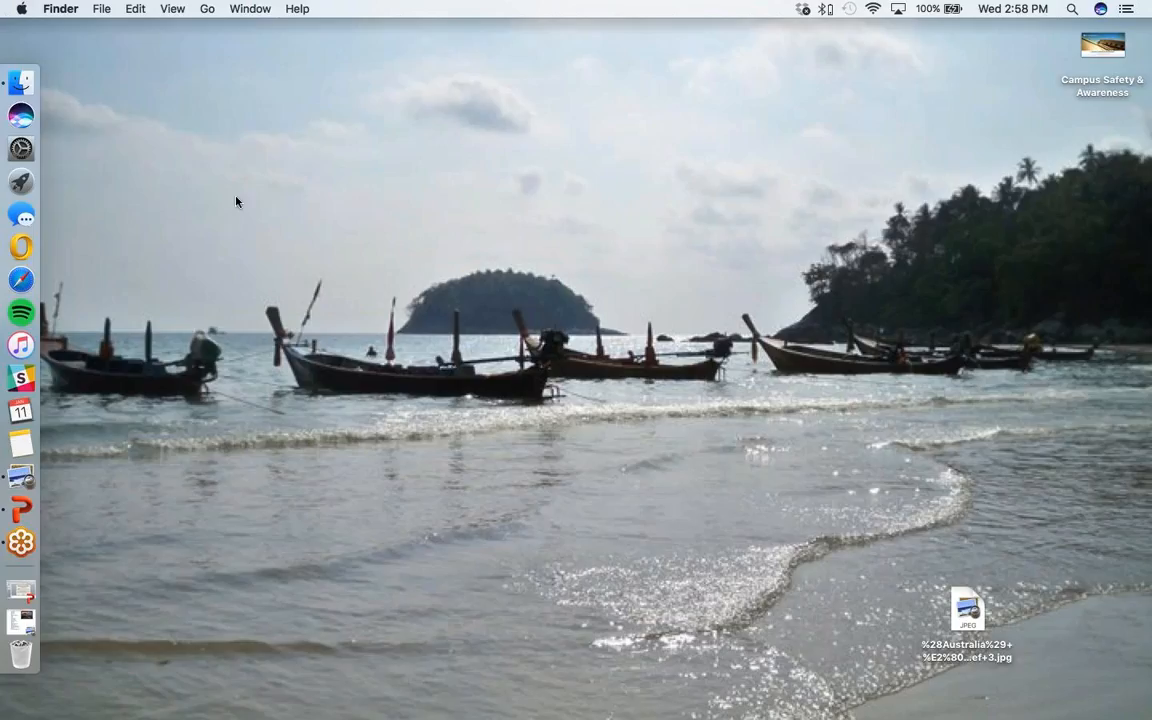
click(21, 622)
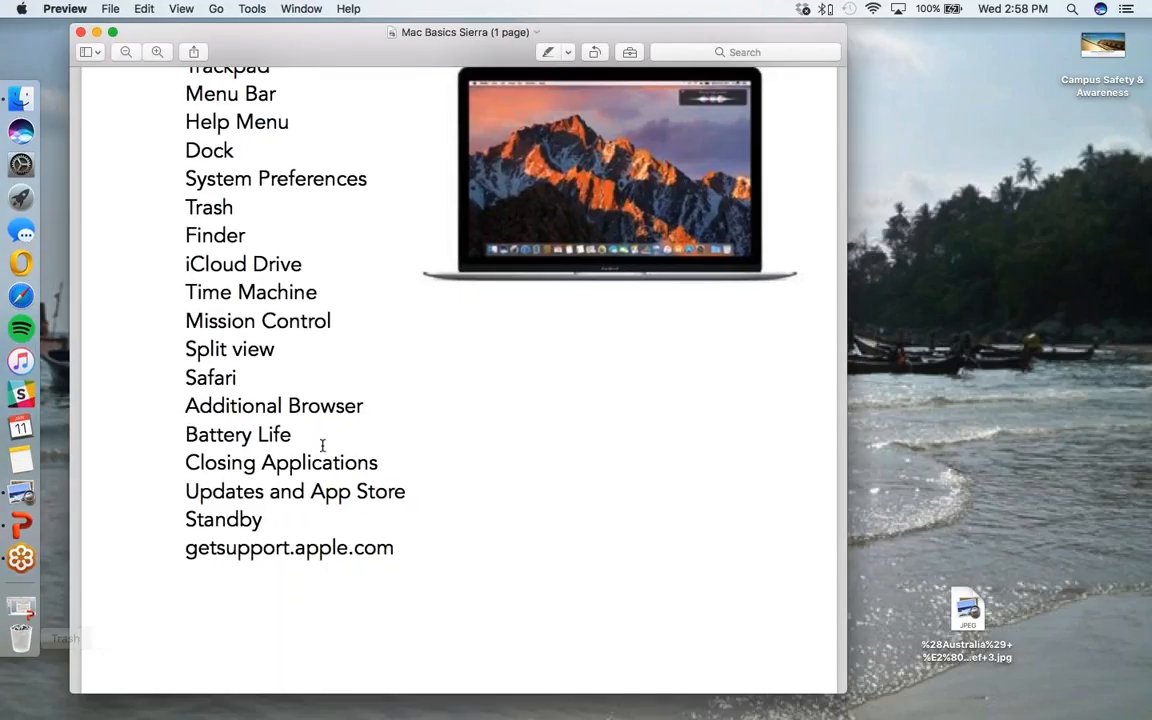